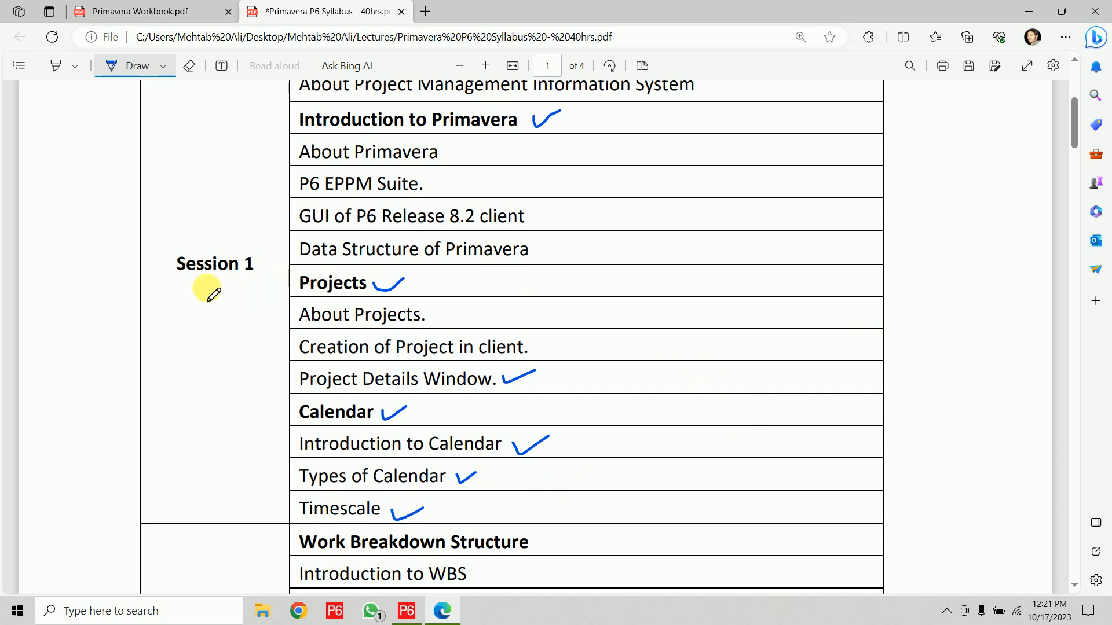
# Underline the Session 1 and Session 2 labels in the syllabus and draw an arrow pointing to Work Breakdown Structure
pyautogui.moveTo(173, 281); pyautogui.dragTo(258, 286)
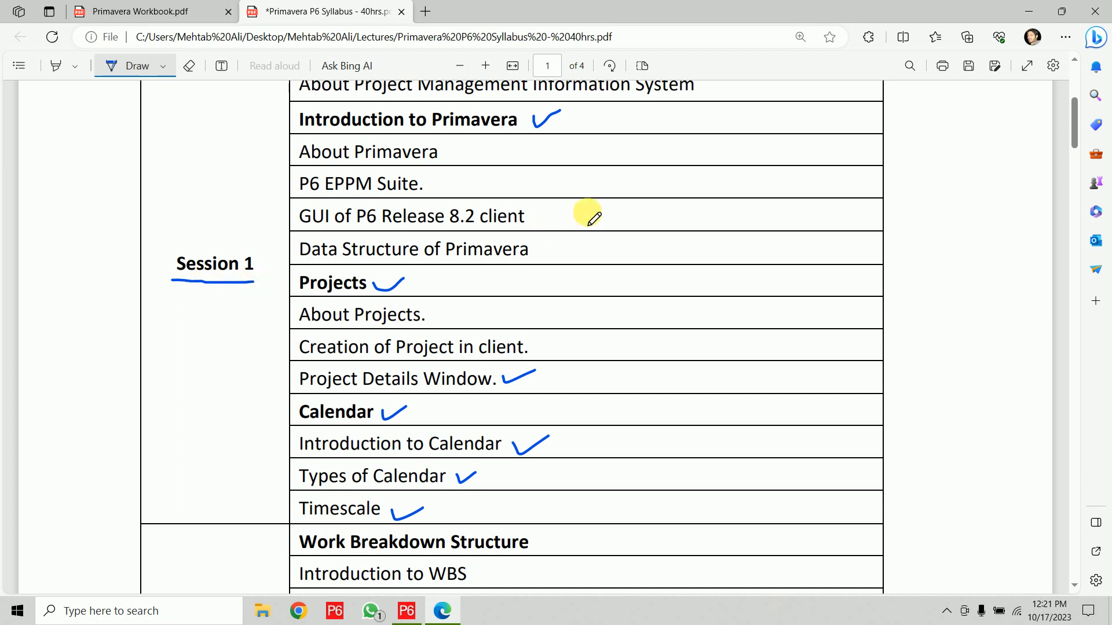
pyautogui.scroll(-5, 588, 213)
pyautogui.moveTo(174, 463); pyautogui.dragTo(251, 460)
pyautogui.moveTo(222, 260)
pyautogui.mouseDown()
pyautogui.moveTo(241, 236)
pyautogui.moveTo(288, 219)
pyautogui.moveTo(281, 236)
pyautogui.mouseUp()
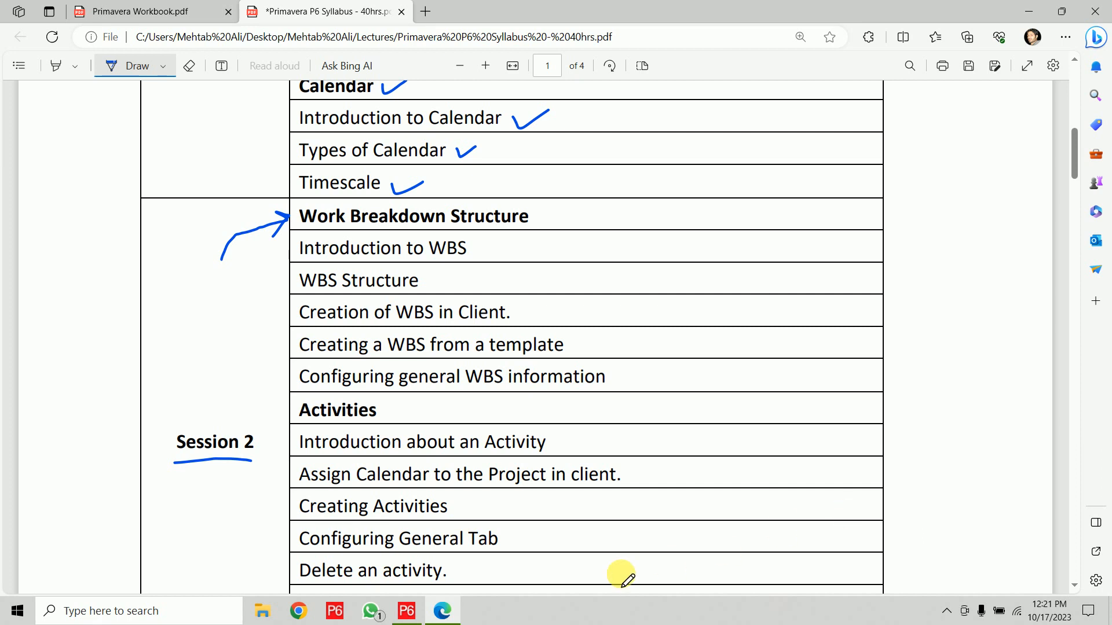
# Switch to the Primavera Workbook PDF and draw a pen tick beside its Calendar heading
pyautogui.click(408, 609)
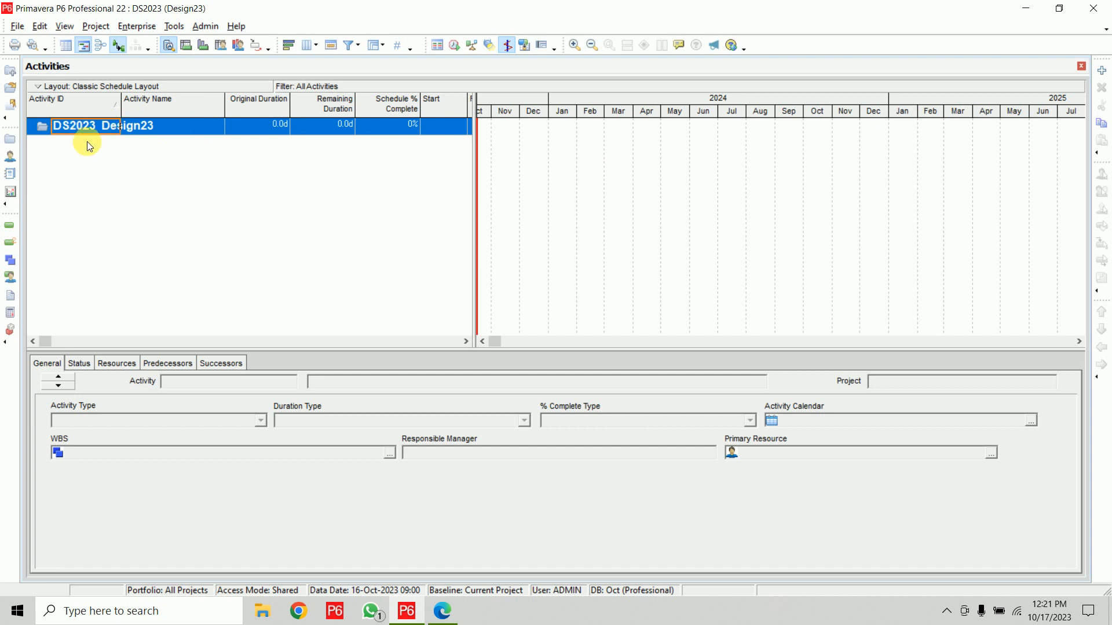
pyautogui.click(442, 611)
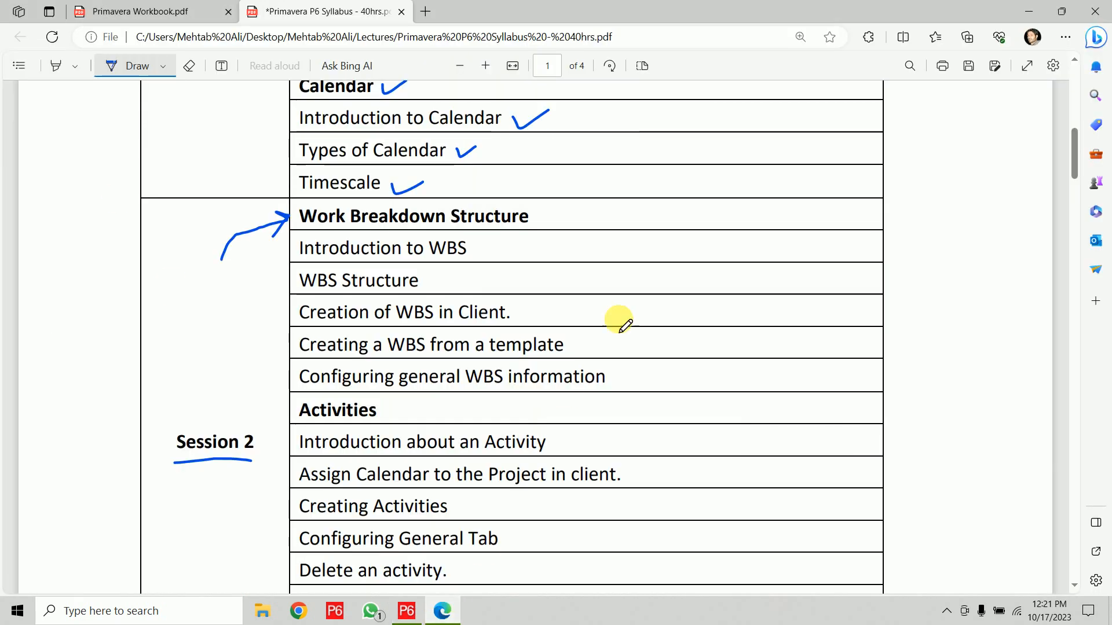
pyautogui.click(150, 11)
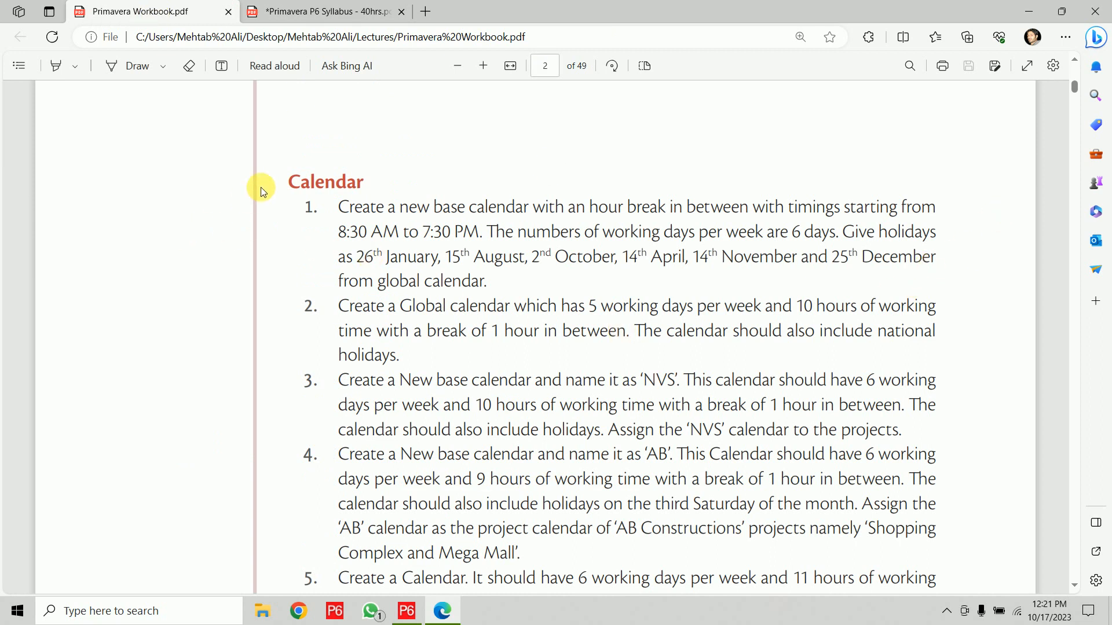
pyautogui.click(131, 66)
pyautogui.moveTo(246, 190)
pyautogui.mouseDown()
pyautogui.moveTo(255, 199)
pyautogui.moveTo(284, 174)
pyautogui.mouseUp()
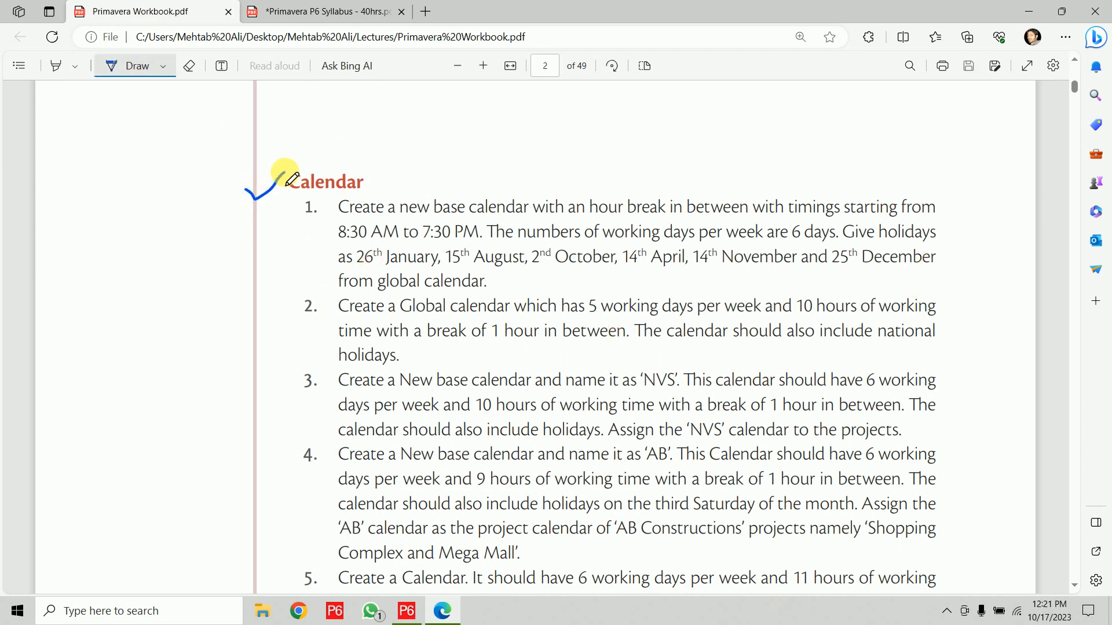
# Draw a pen tick beside the "WBS, Activities, Relationship and Schedule" heading on page 3 of the workbook
pyautogui.scroll(-15, 506, 268)
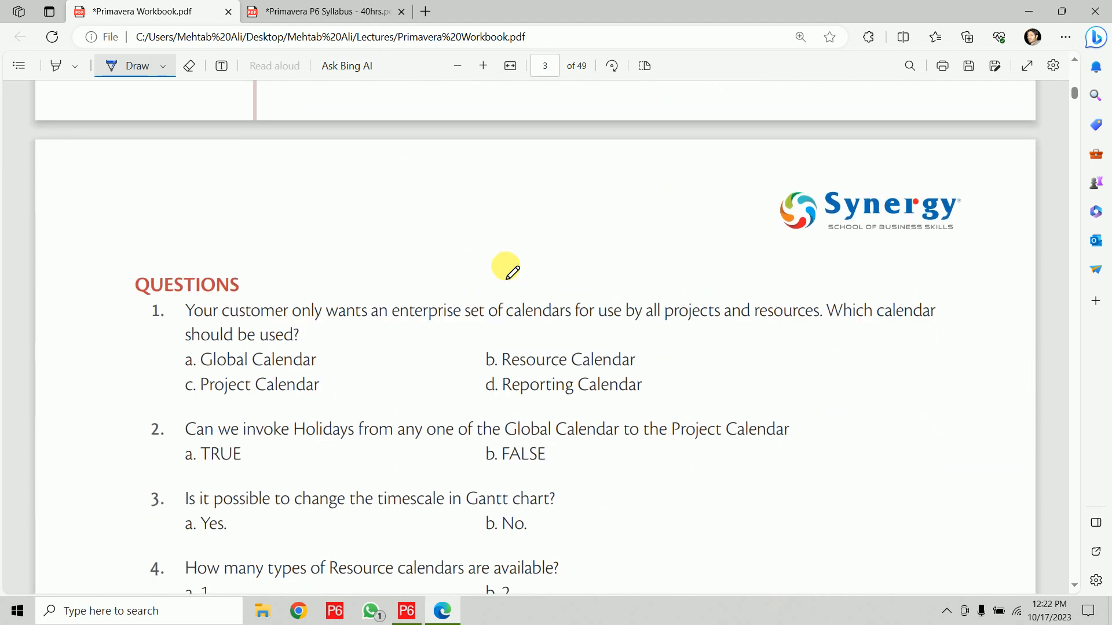
pyautogui.scroll(-4, 260, 281)
pyautogui.scroll(1, 241, 263)
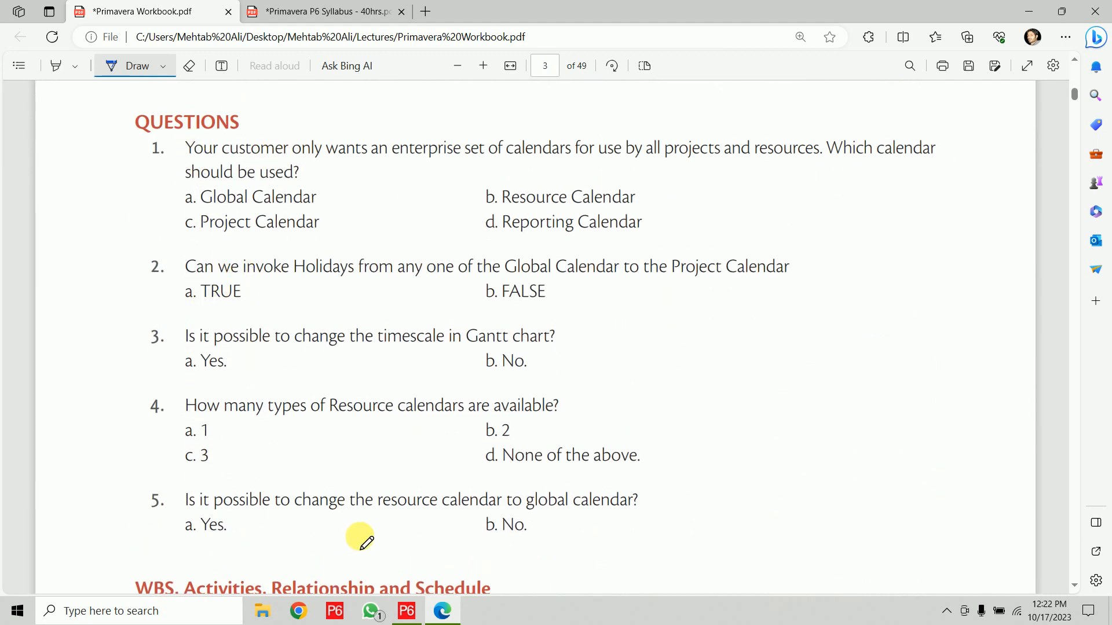
pyautogui.scroll(-7, 603, 350)
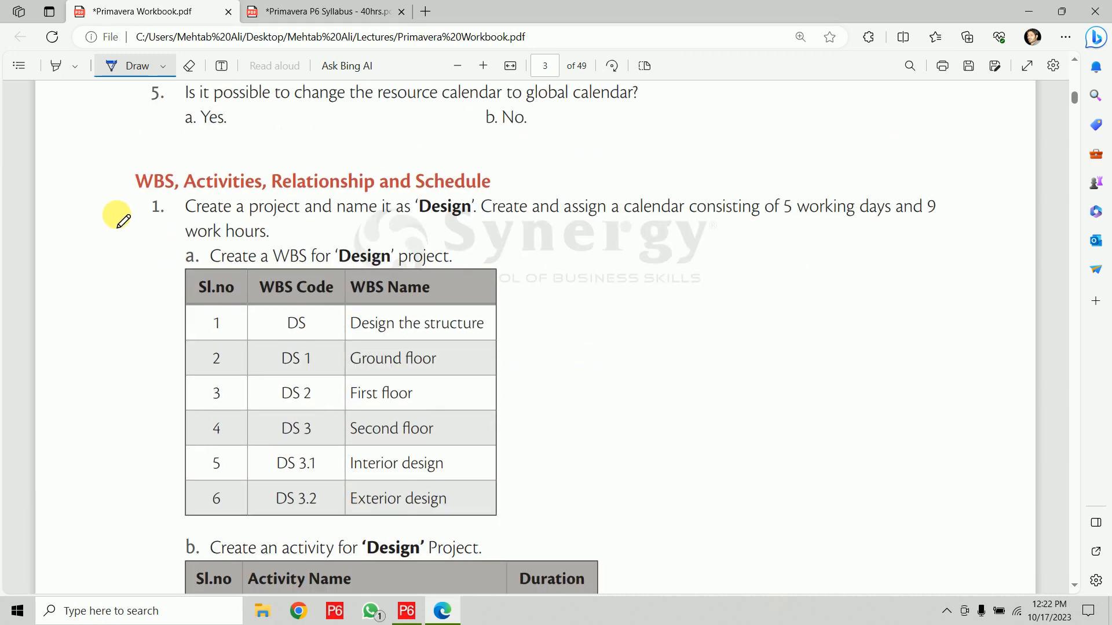
pyautogui.moveTo(106, 193); pyautogui.dragTo(147, 155)
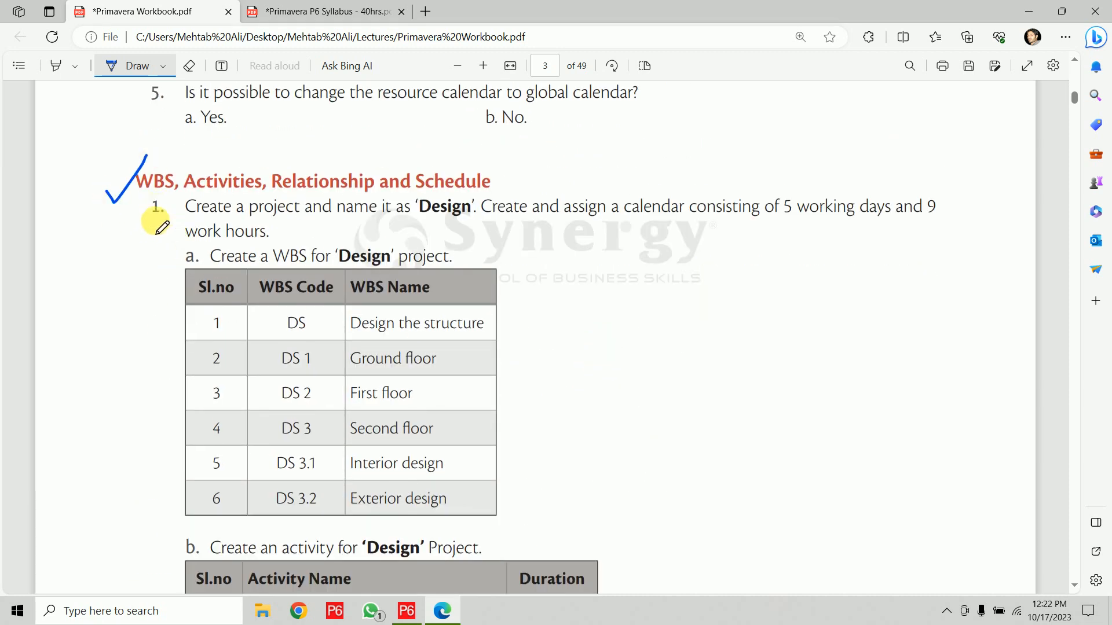
# Underline the project creation, 'Design' name, 5 working days and 9 work hours in exercise 1, and draw an arrow to its start
pyautogui.moveTo(154, 220); pyautogui.dragTo(474, 221)
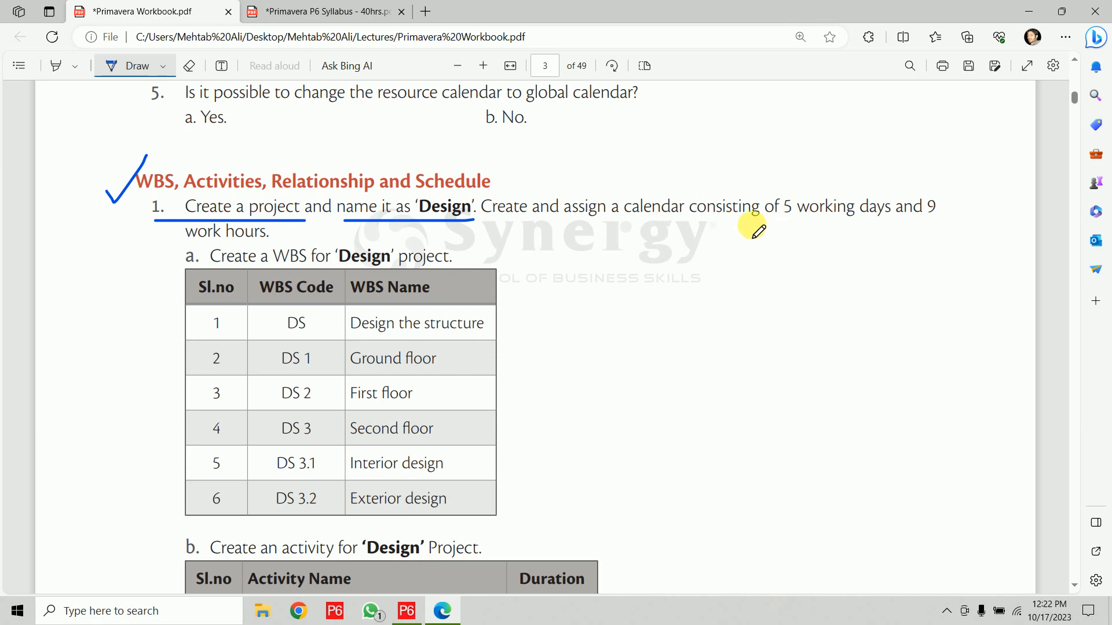
pyautogui.moveTo(776, 221); pyautogui.dragTo(941, 220)
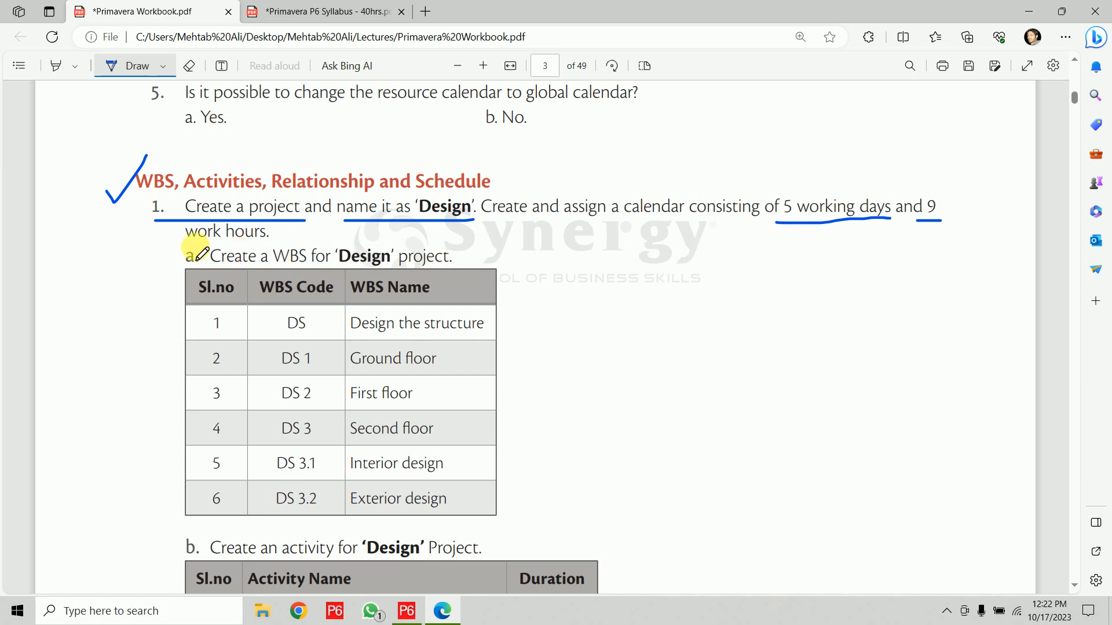
pyautogui.moveTo(186, 242); pyautogui.dragTo(273, 240)
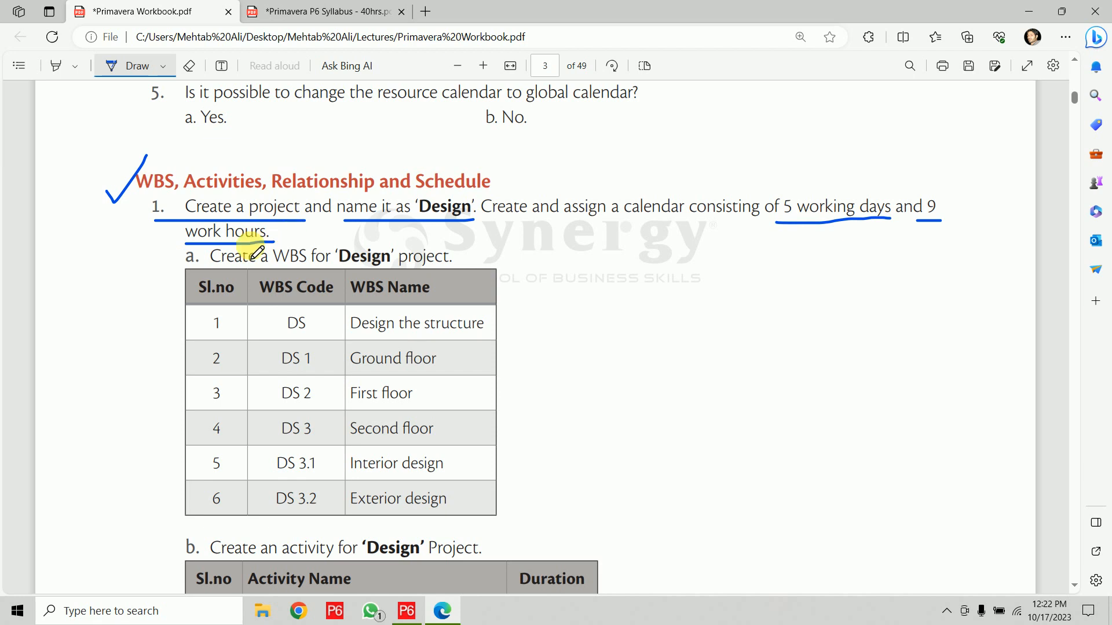
pyautogui.moveTo(179, 244)
pyautogui.mouseDown()
pyautogui.moveTo(104, 224)
pyautogui.moveTo(165, 207)
pyautogui.moveTo(133, 219)
pyautogui.mouseUp()
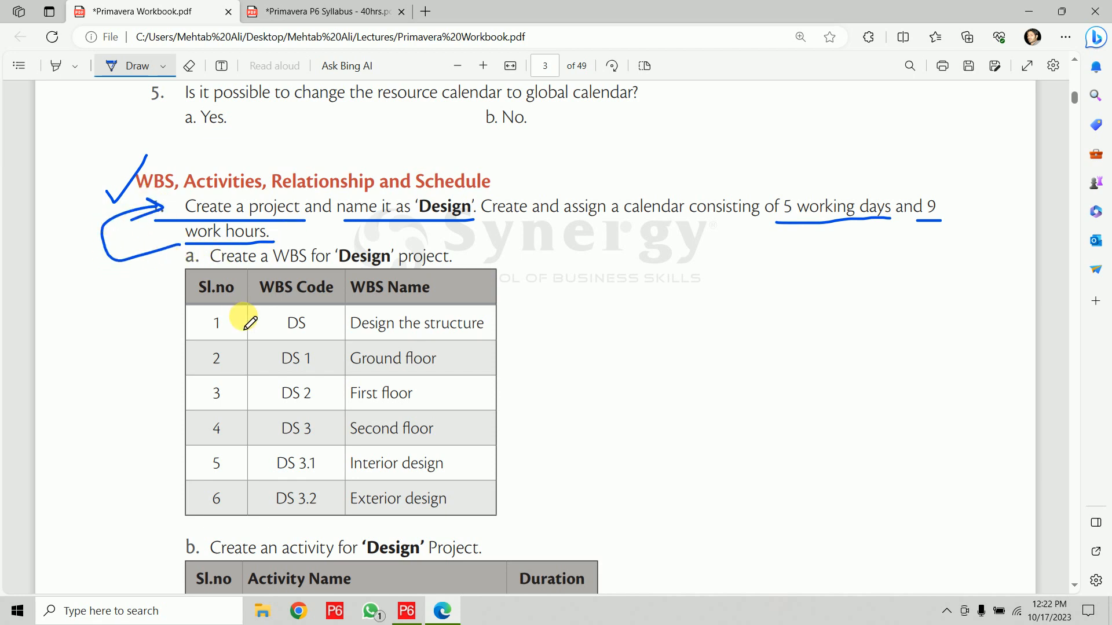
# In Primavera P6, add a project calendar copied from the 6x24 global calendar and name it "design"
pyautogui.click(406, 611)
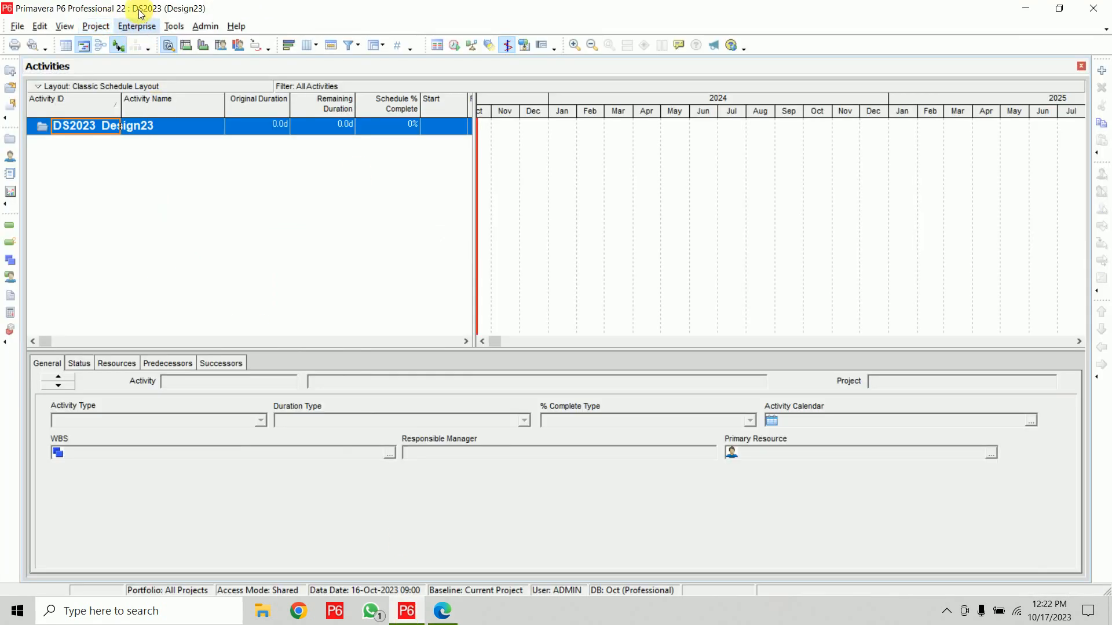
pyautogui.click(132, 27)
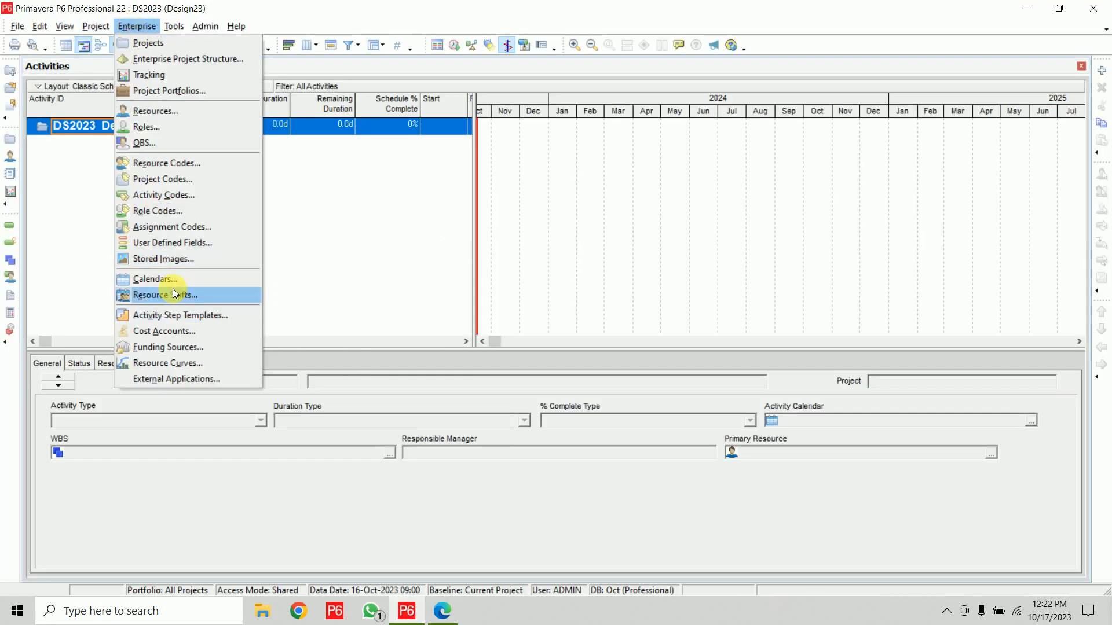
pyautogui.click(159, 281)
pyautogui.click(599, 146)
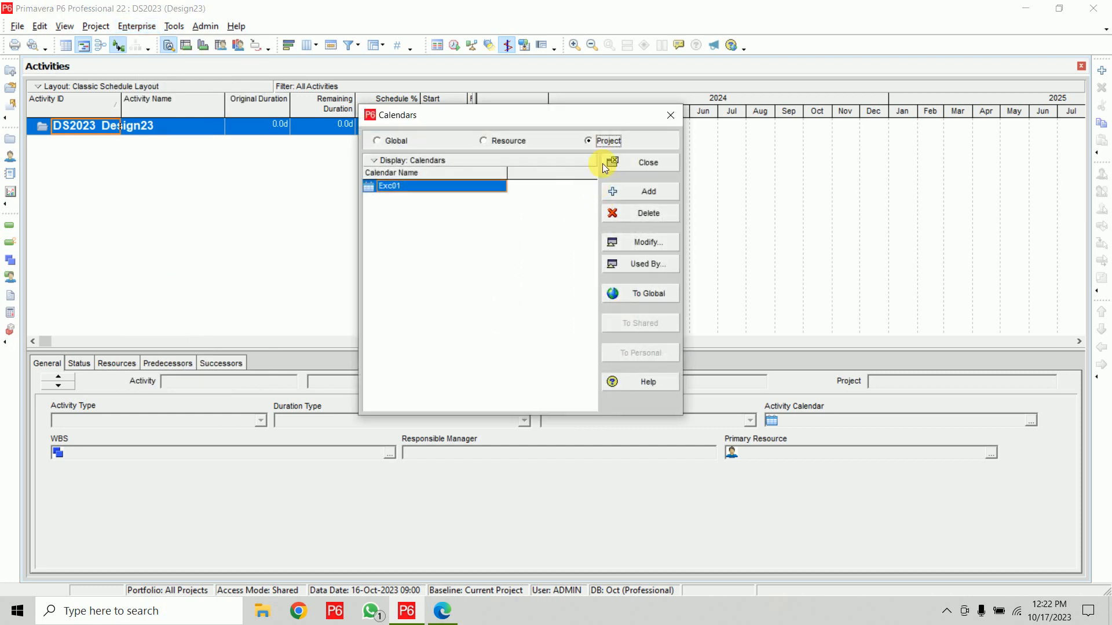
pyautogui.click(630, 192)
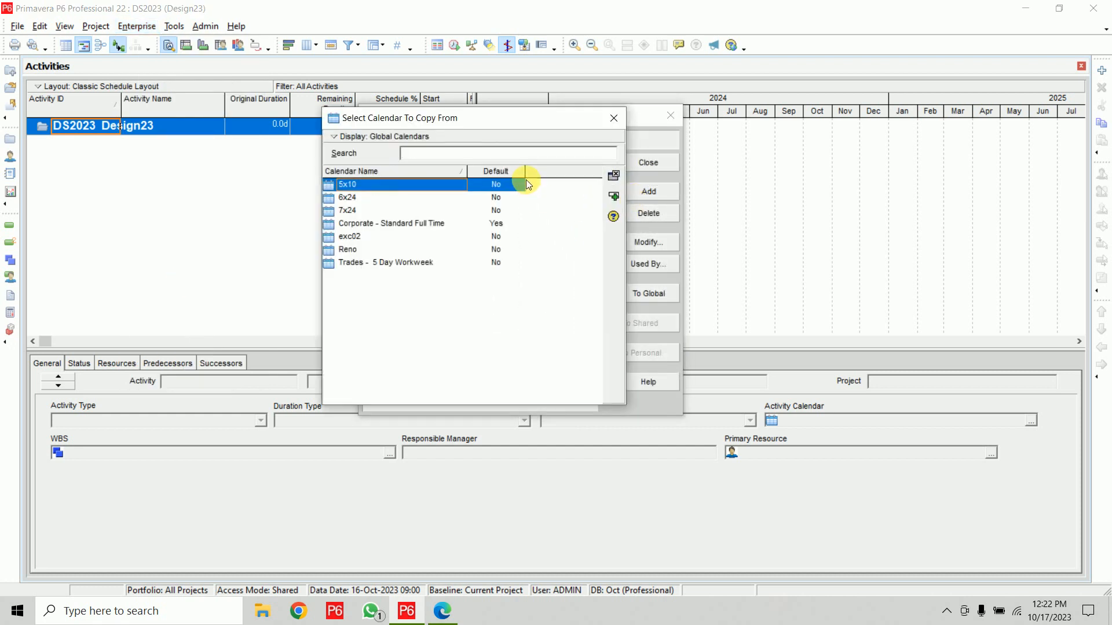
pyautogui.doubleClick(352, 200)
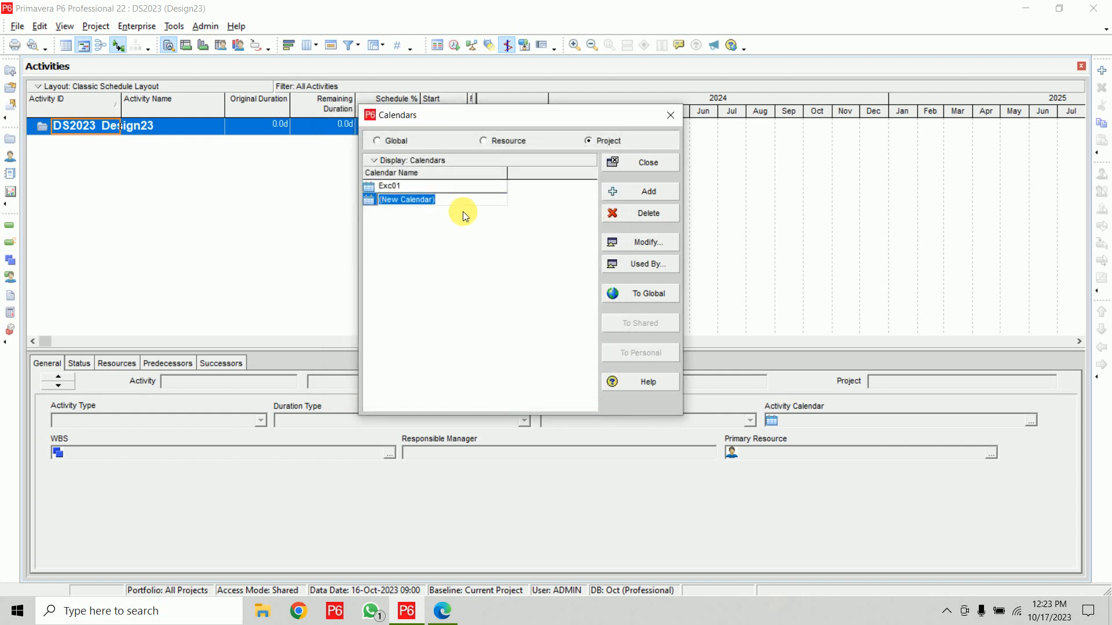
pyautogui.write('design')
pyautogui.press('Return')
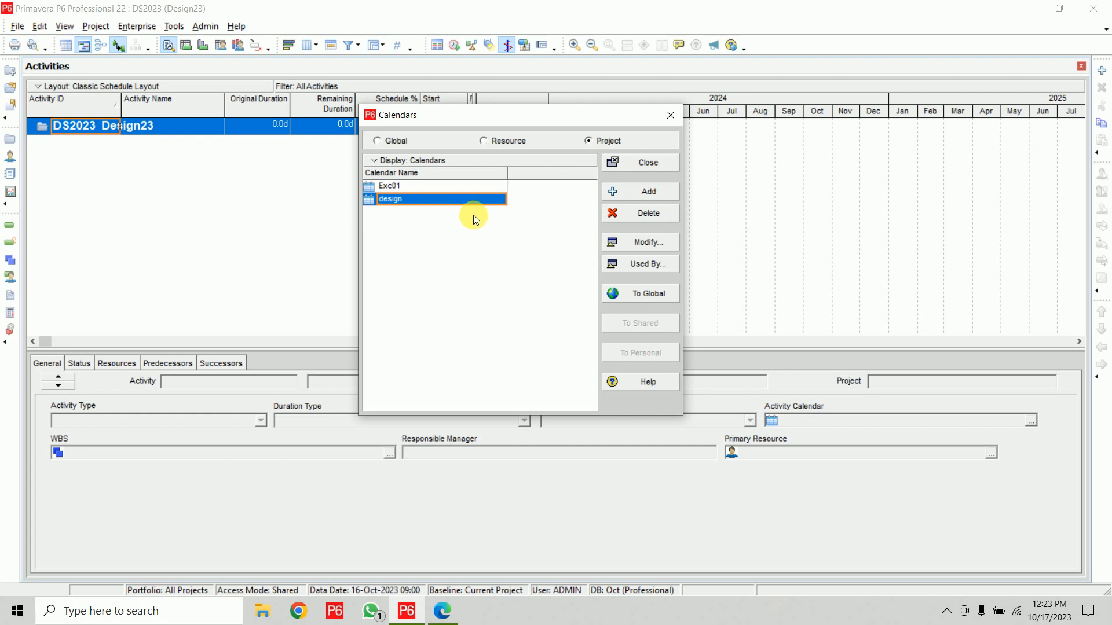
# Set the design calendar's standard workweek to 9 hours Monday through Friday and 0 hours on Saturday
pyautogui.click(639, 244)
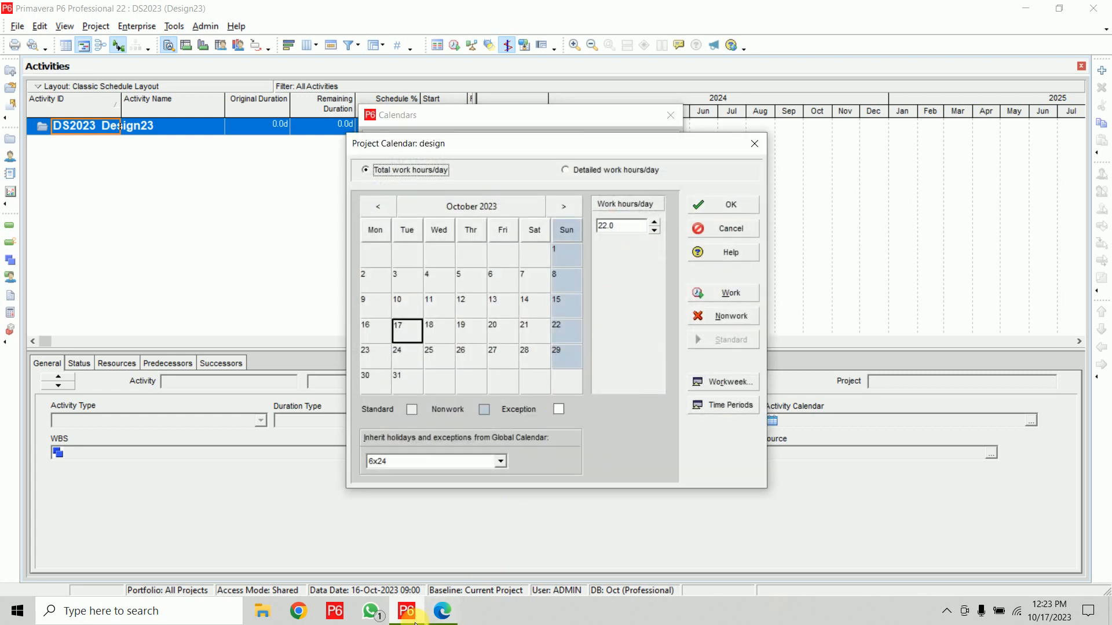
pyautogui.click(443, 613)
pyautogui.click(445, 615)
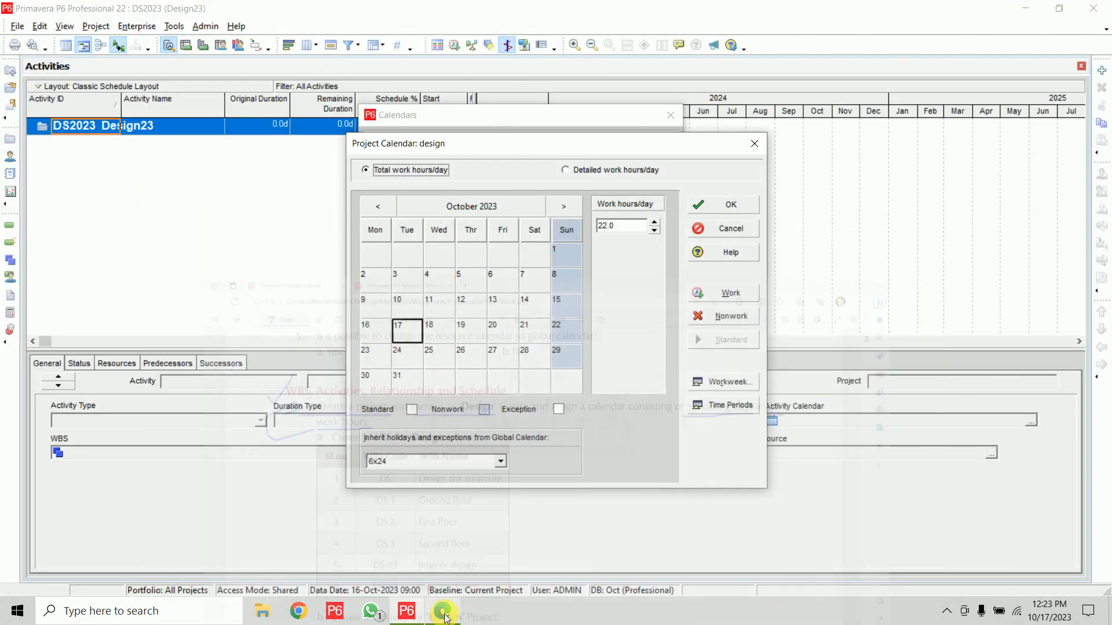
pyautogui.click(718, 383)
pyautogui.write('9')
pyautogui.press('Tab')
pyautogui.write('9')
pyautogui.press('Tab')
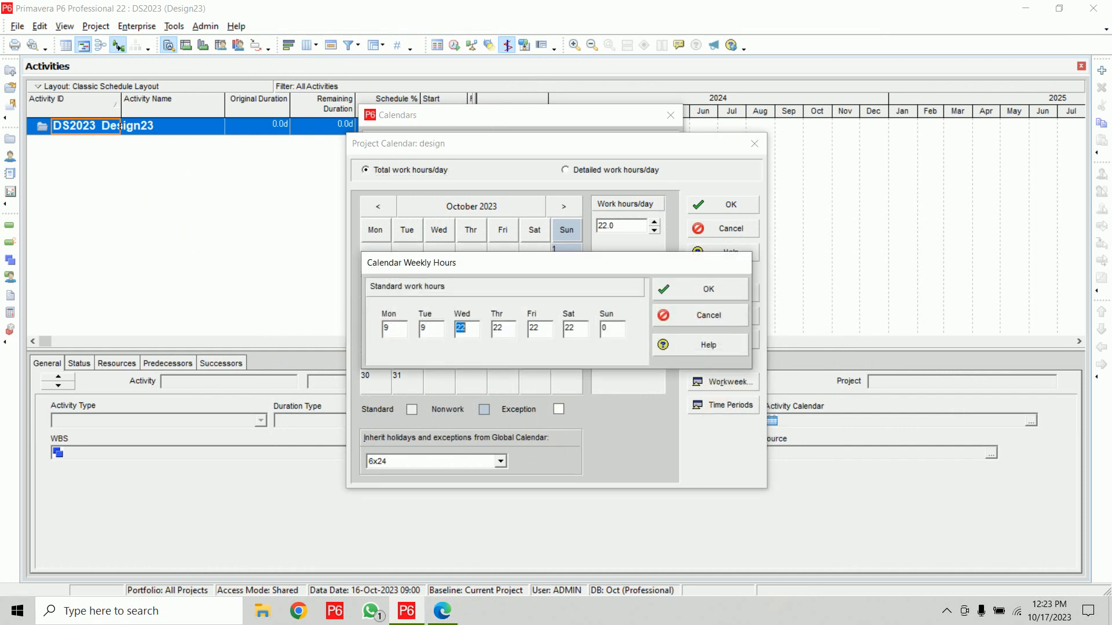
pyautogui.write('9')
pyautogui.press('Tab')
pyautogui.write('9')
pyautogui.press('Tab')
pyautogui.write('9')
pyautogui.press('Tab')
pyautogui.write('0')
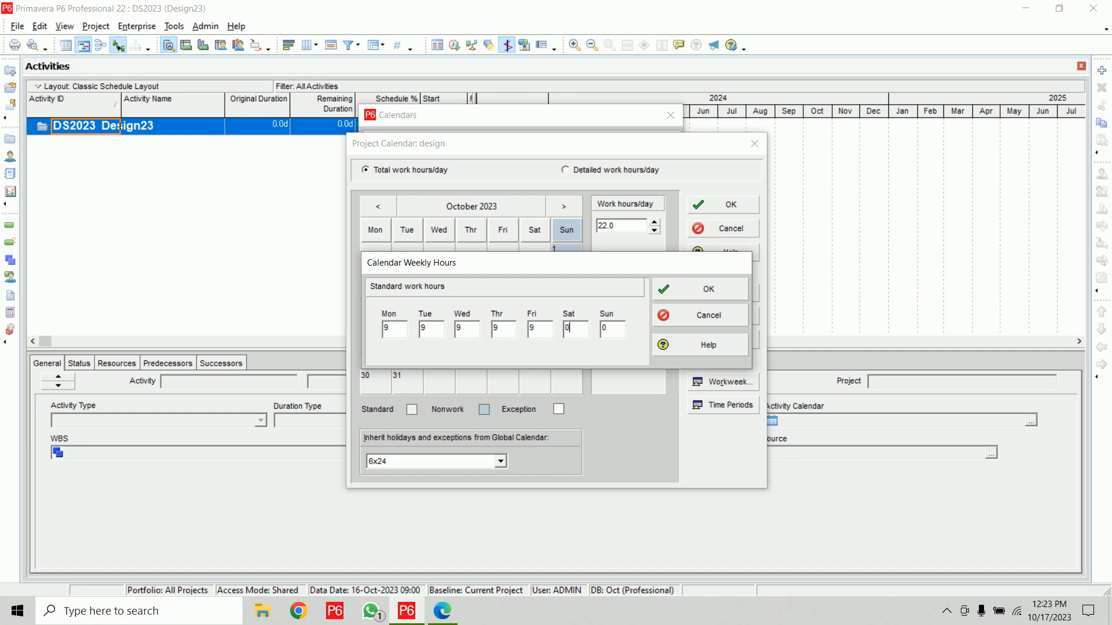
pyautogui.click(709, 289)
# Switch the design calendar to detailed work hours and mark every hour from Monday to Friday as nonwork
pyautogui.click(618, 169)
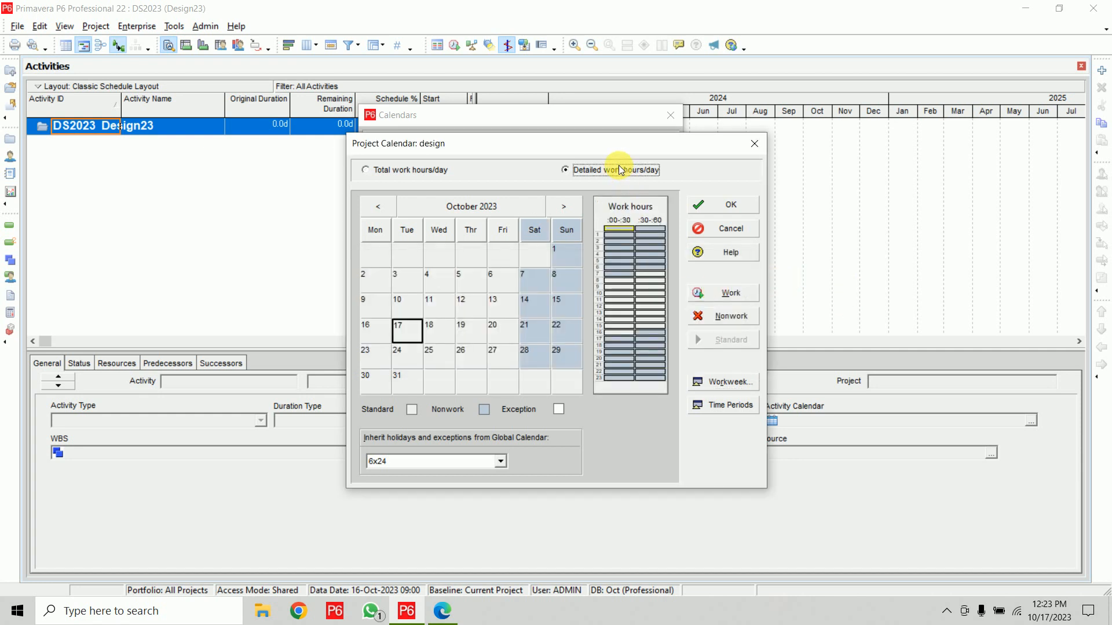
pyautogui.click(713, 380)
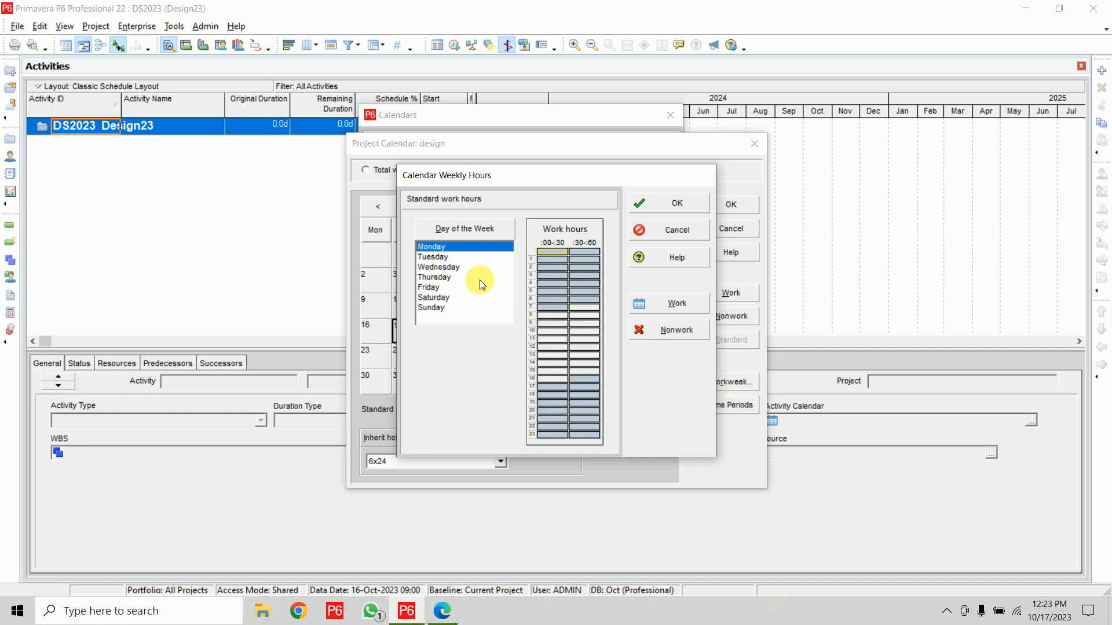
pyautogui.keyDown('shift'); pyautogui.click(430, 289); pyautogui.keyUp('shift')
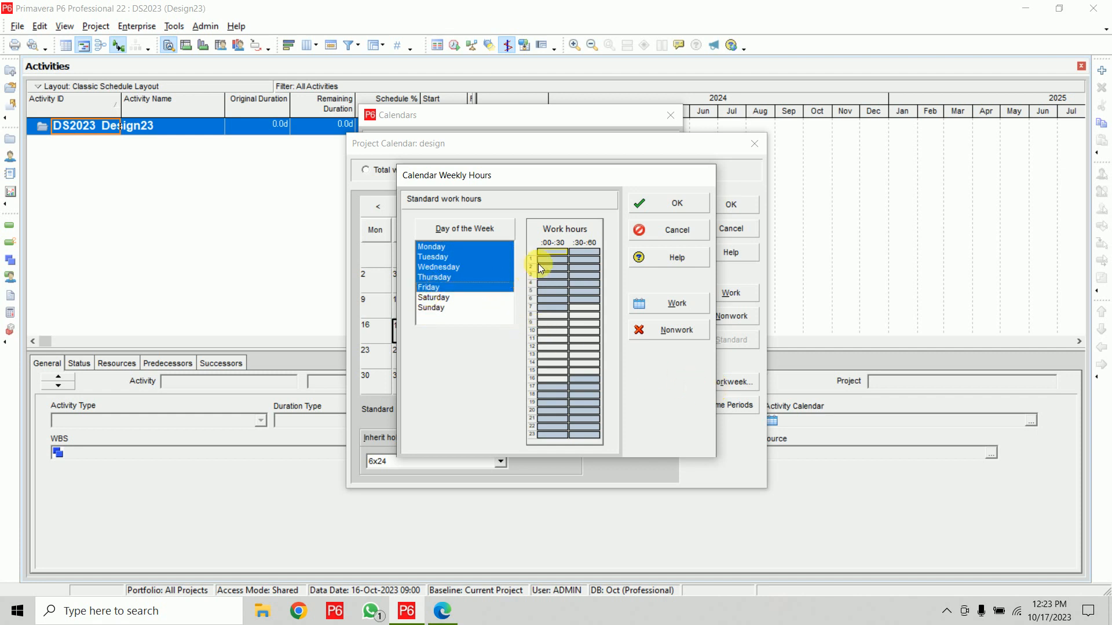
pyautogui.moveTo(552, 253); pyautogui.dragTo(595, 443)
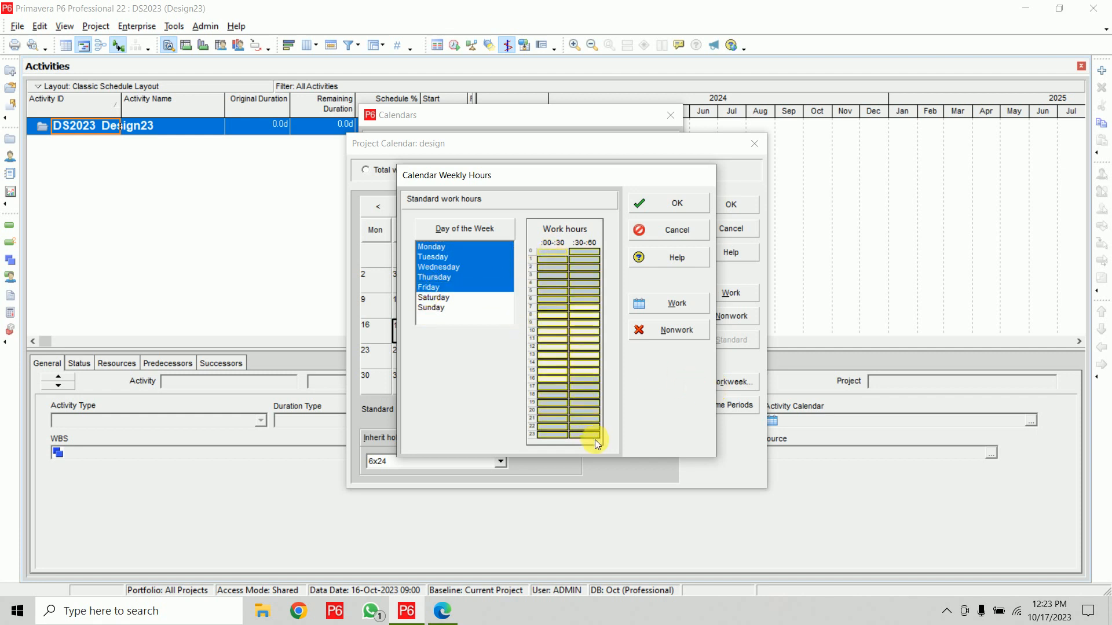
pyautogui.click(672, 329)
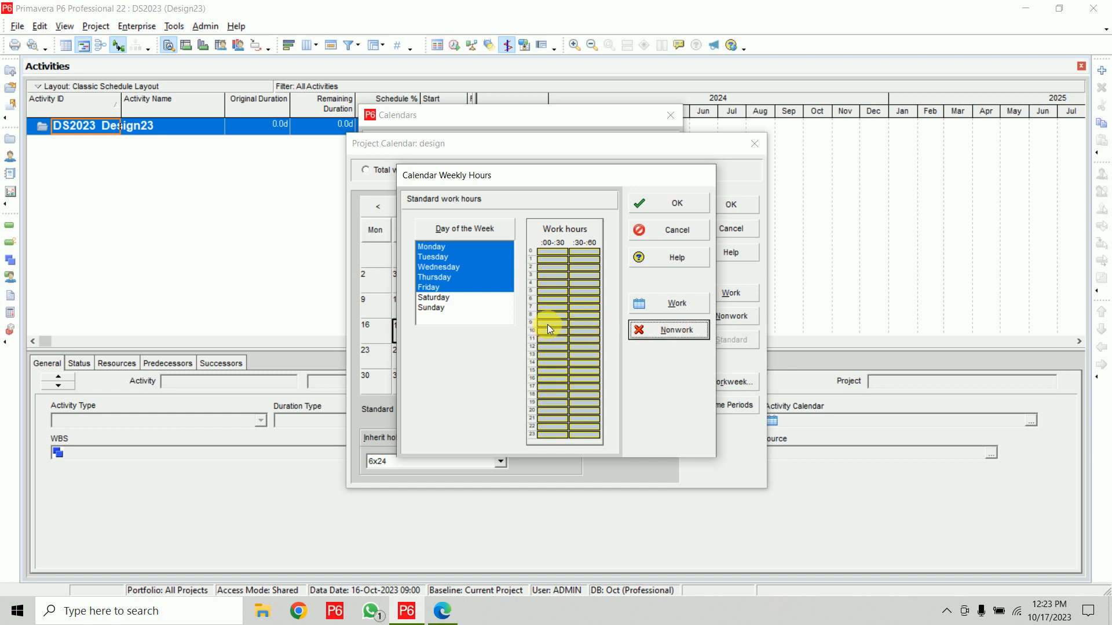
# Mark 9:00–13:00 and 14:00–19:00 as work time for Monday to Friday and apply the weekly hours
pyautogui.click(548, 324)
pyautogui.moveTo(575, 340); pyautogui.dragTo(586, 380)
pyautogui.click(671, 303)
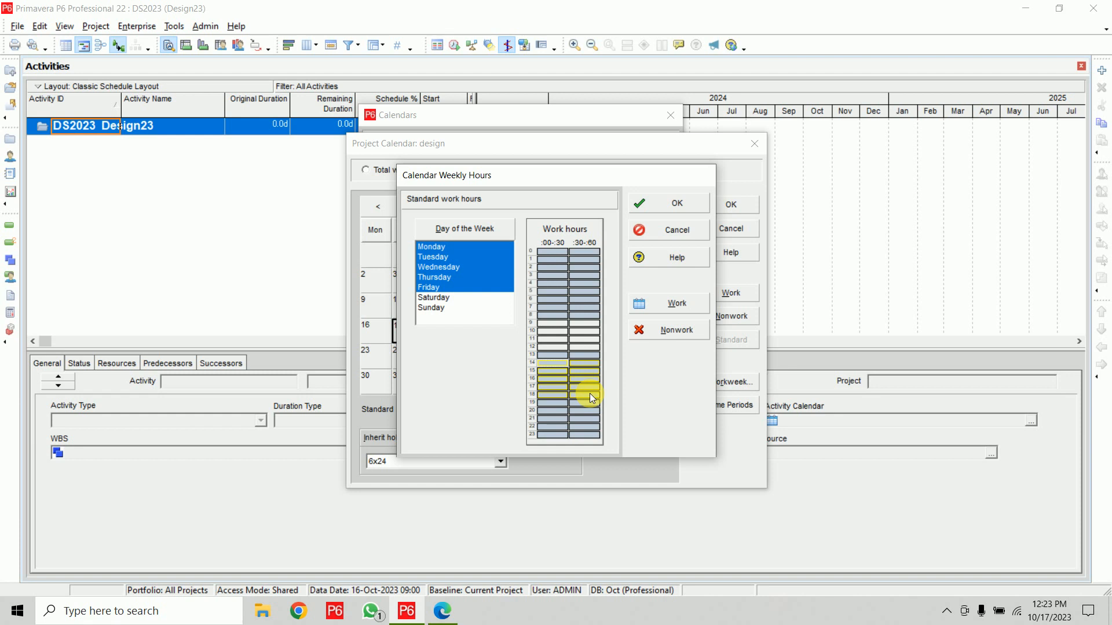
pyautogui.click(676, 302)
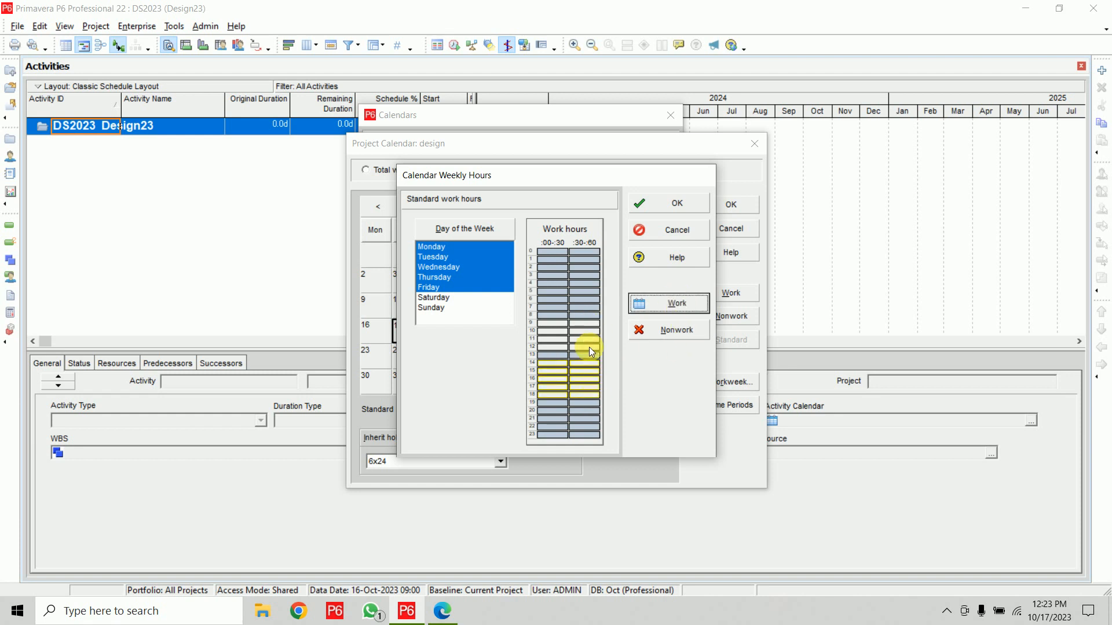
pyautogui.click(669, 210)
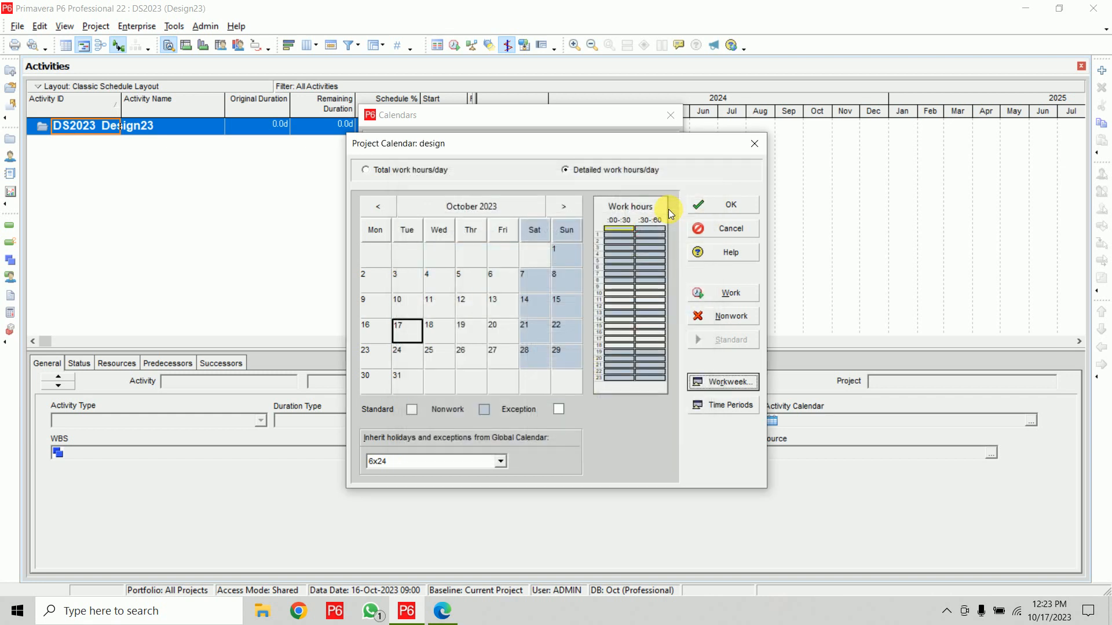
# Set the design calendar's time periods to 9 hours per day, 45 hours per week and 198 hours per month
pyautogui.click(711, 409)
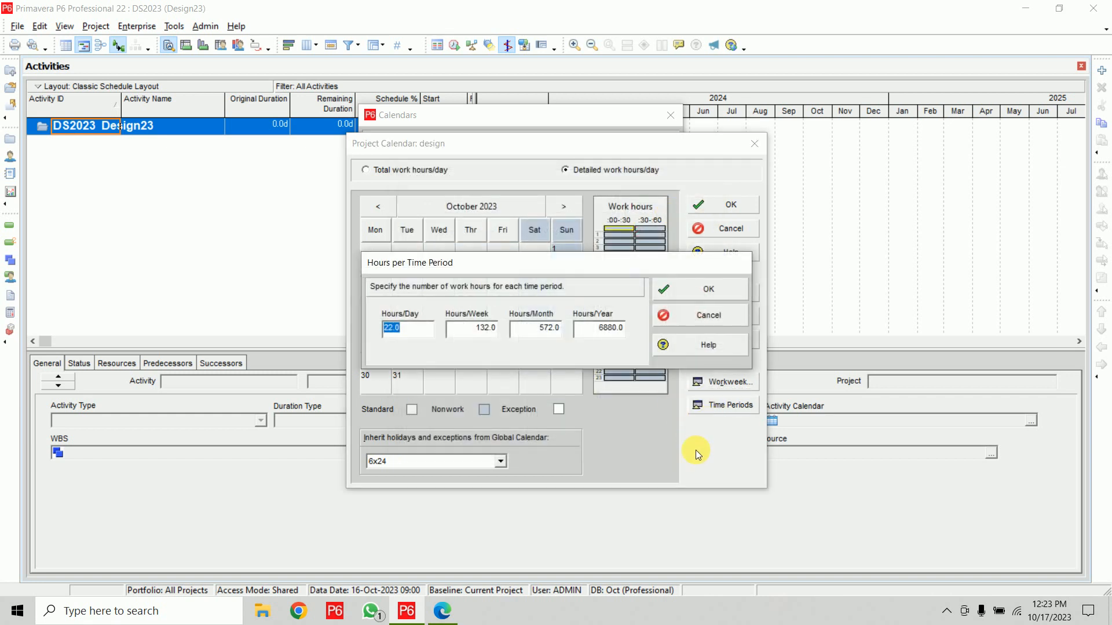
pyautogui.write('9')
pyautogui.press('Tab')
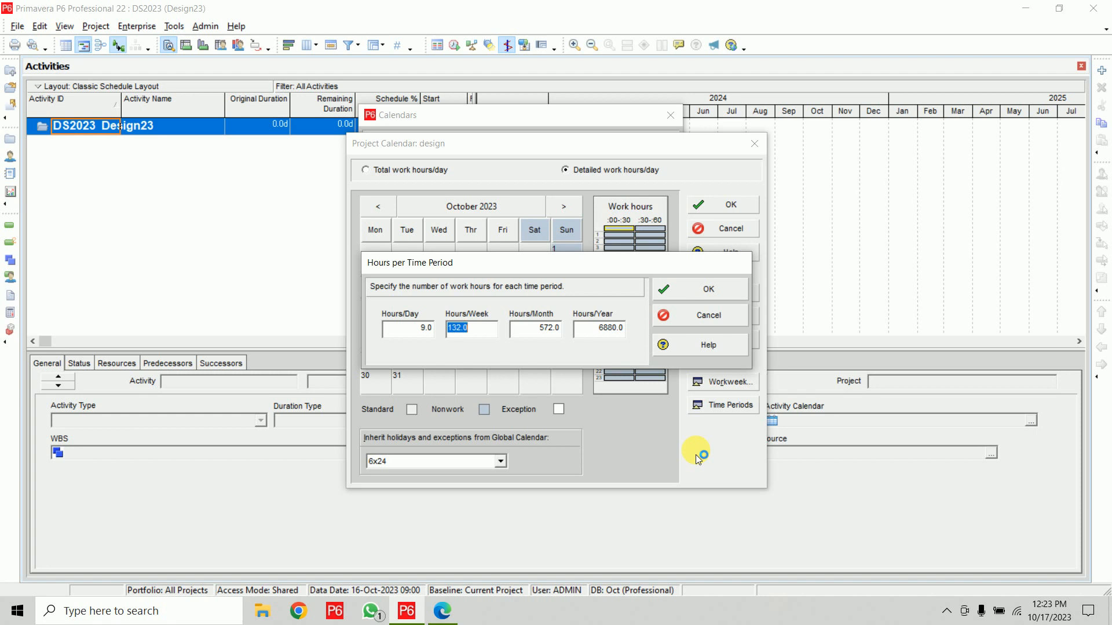
pyautogui.write('45')
pyautogui.press('Tab')
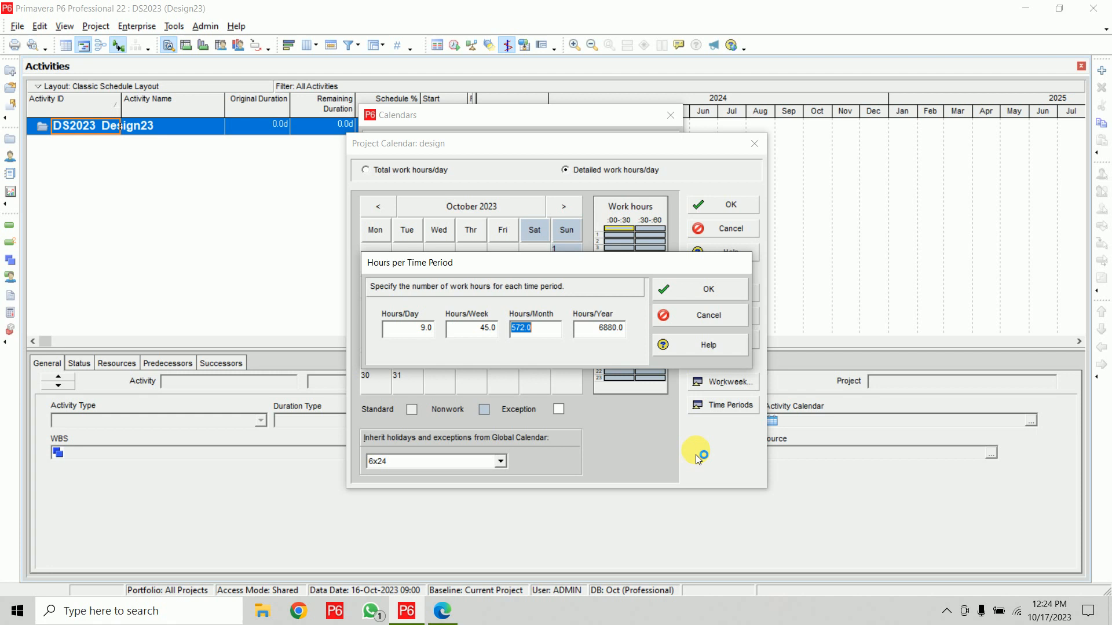
pyautogui.write('198')
pyautogui.press('Tab')
# Compute 198 × 12 in Calculator and set the design calendar's hours per year to 2376, accepting the time periods
pyautogui.press('super')
pyautogui.write('calc')
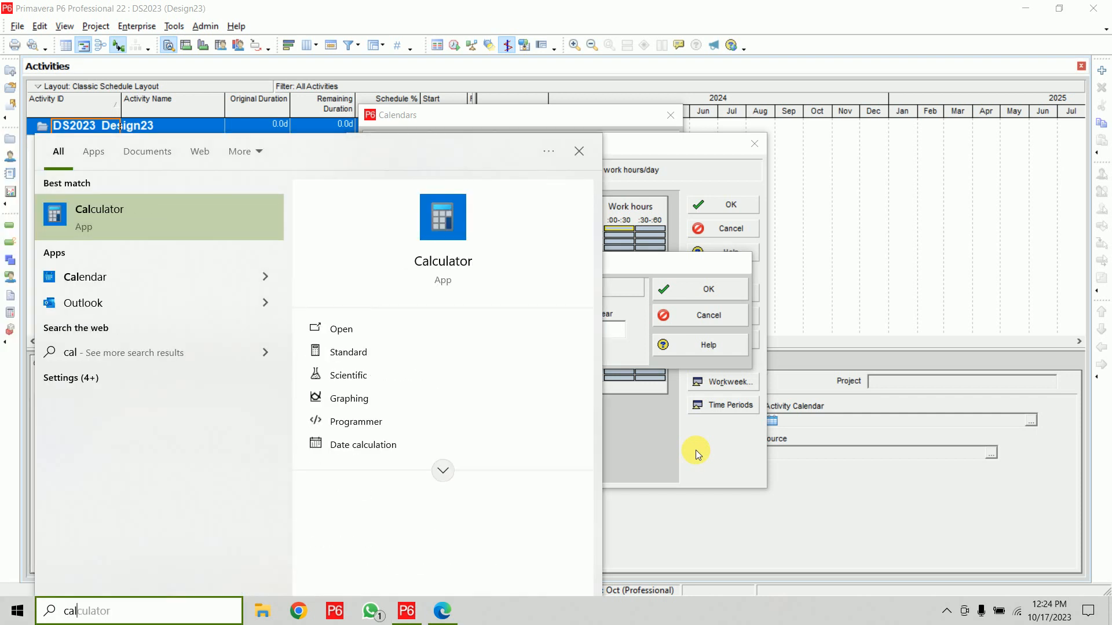
pyautogui.press('Return')
pyautogui.write('198*12')
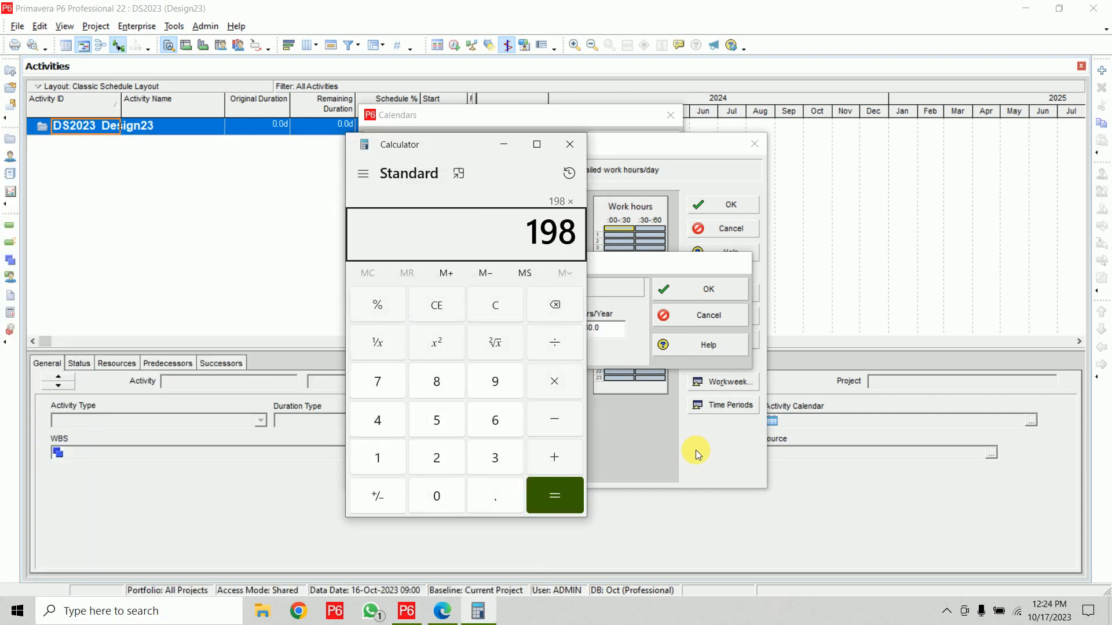
pyautogui.press('Return')
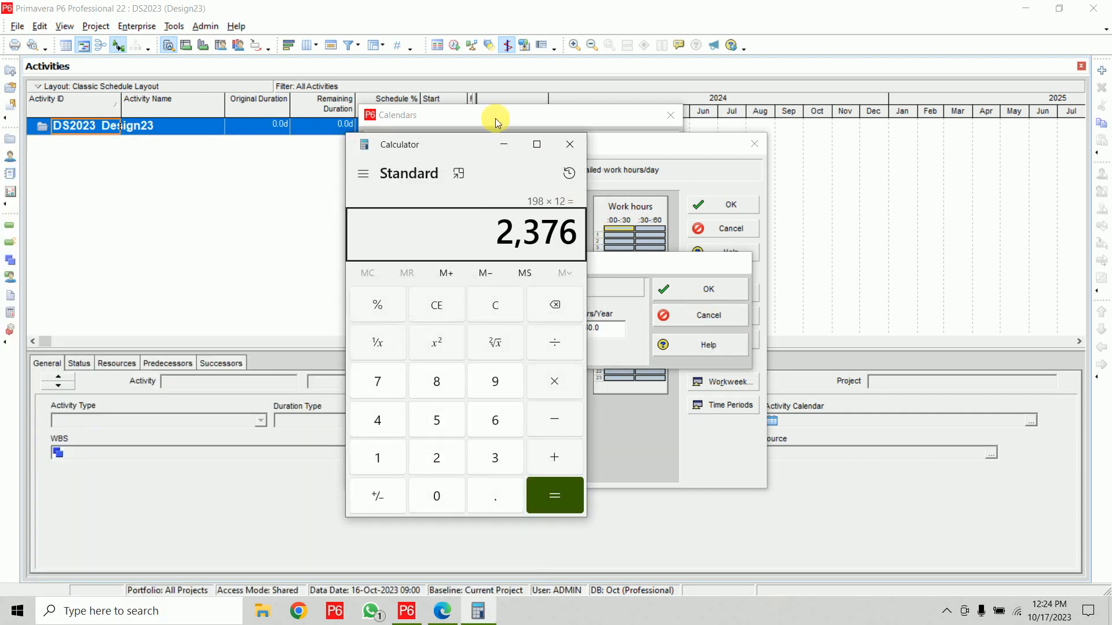
pyautogui.click(499, 142)
pyautogui.write('2376')
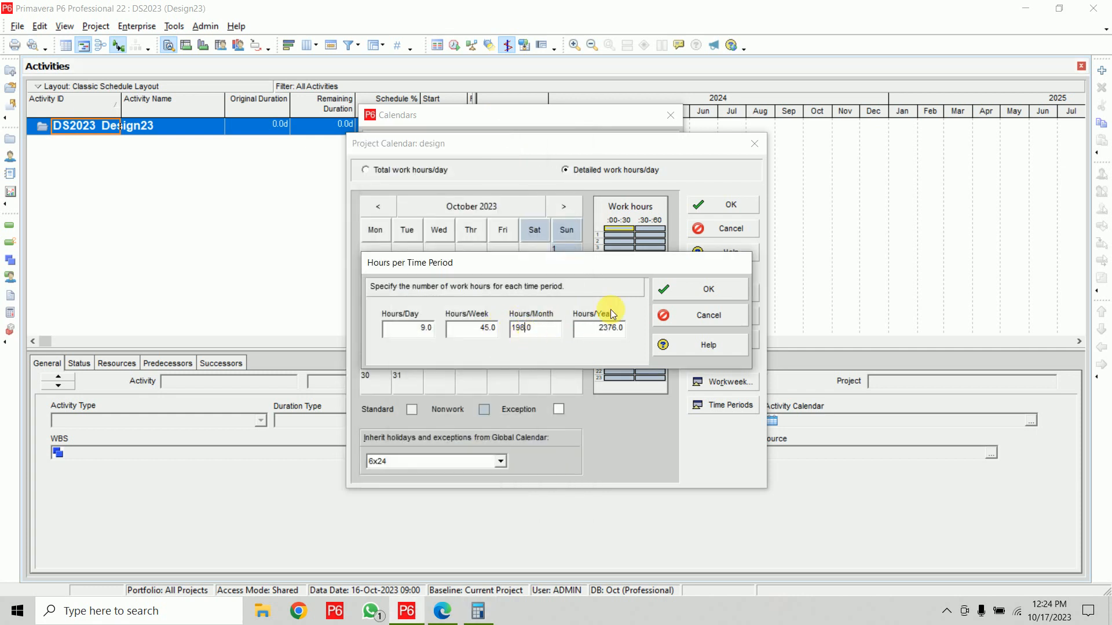
pyautogui.click(694, 293)
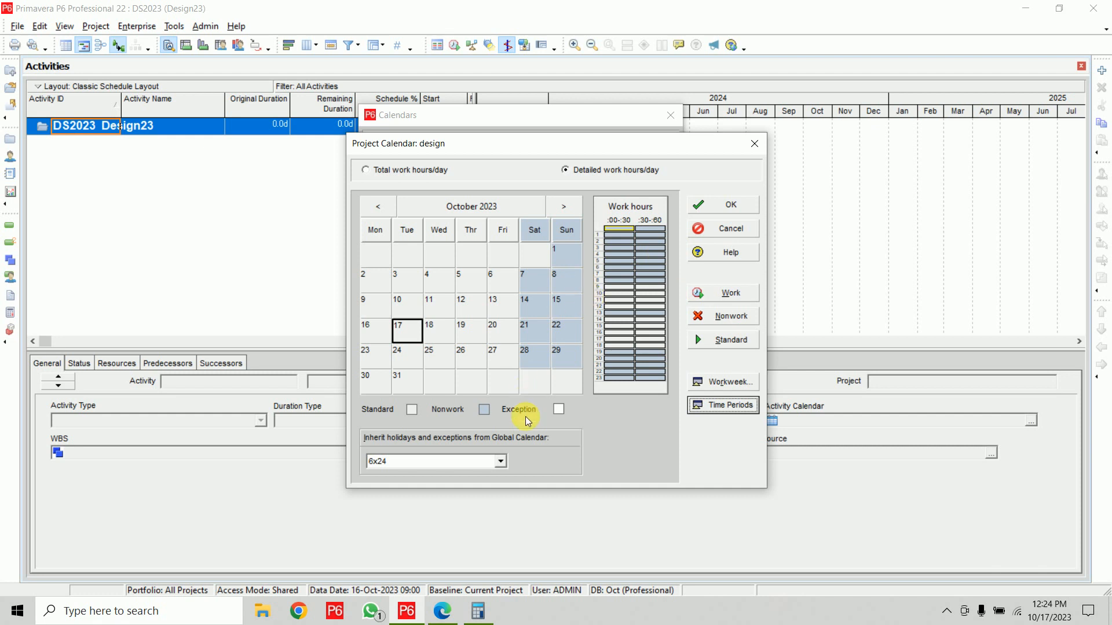
# Set the design calendar to inherit holidays and exceptions from no global calendar, then save it and close the calendars dialog
pyautogui.click(499, 464)
pyautogui.click(484, 476)
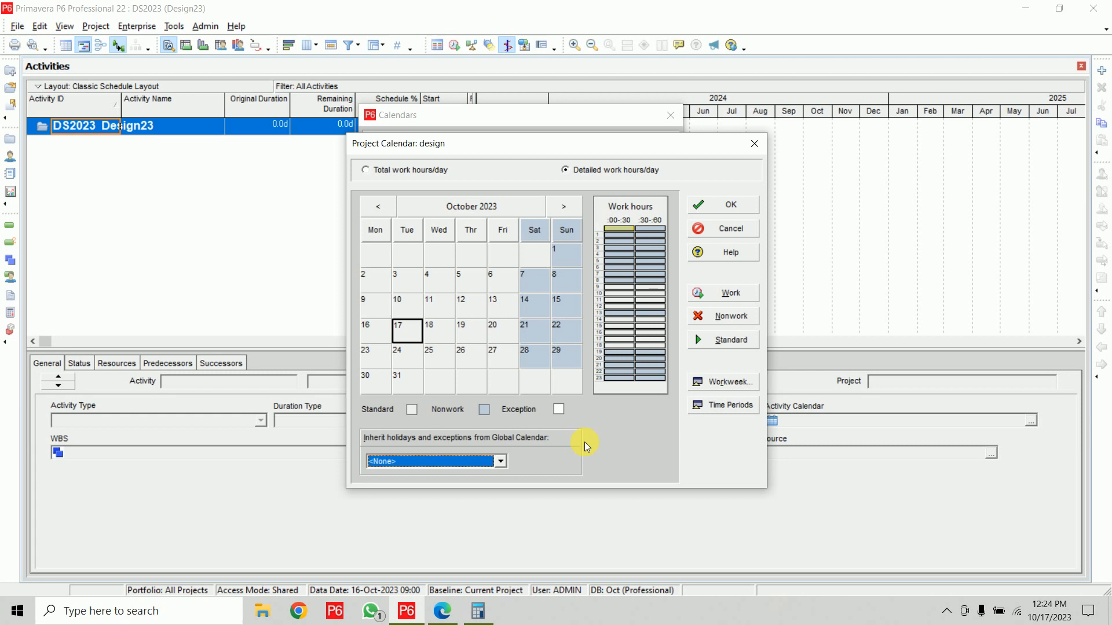
pyautogui.click(705, 206)
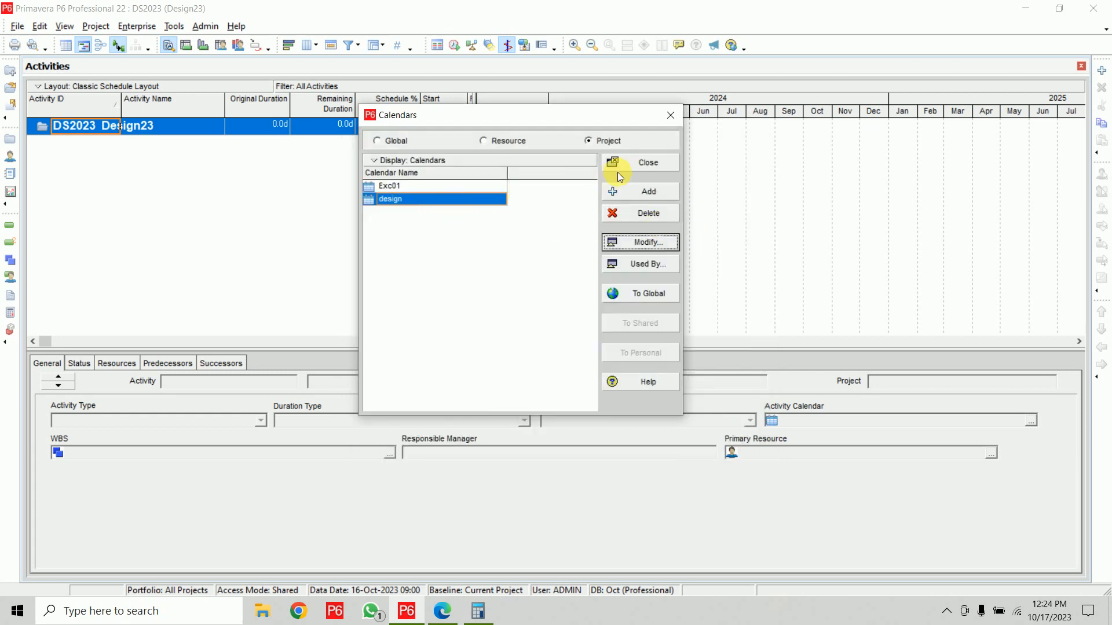
pyautogui.click(634, 166)
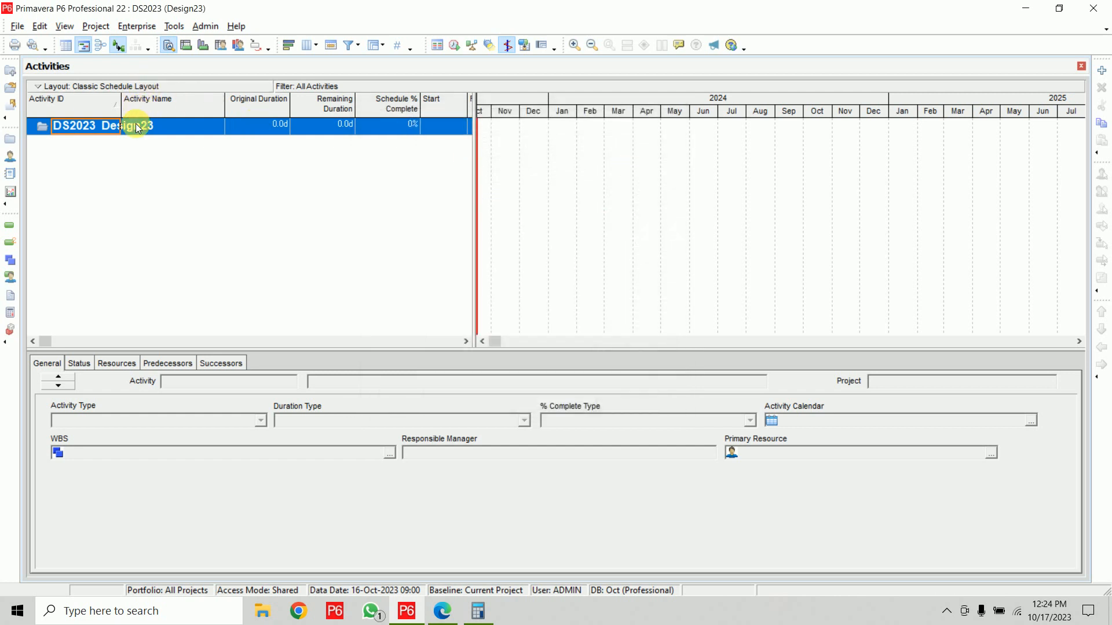
# Assign the project calendar "design" as the default calendar for new activities in the Design23 project
pyautogui.click(11, 140)
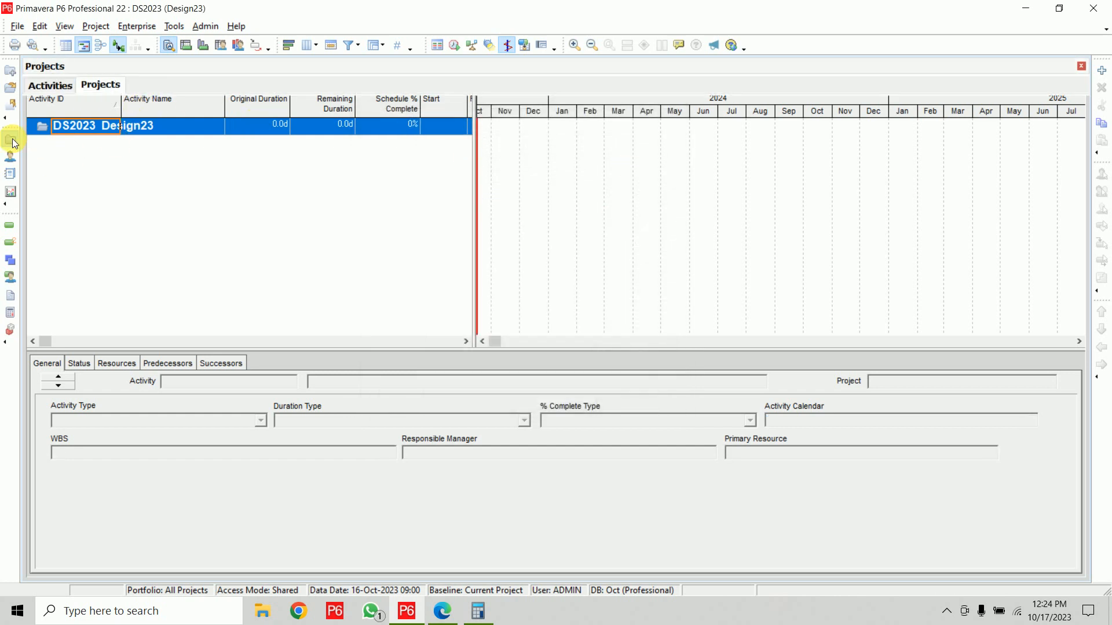
pyautogui.click(145, 197)
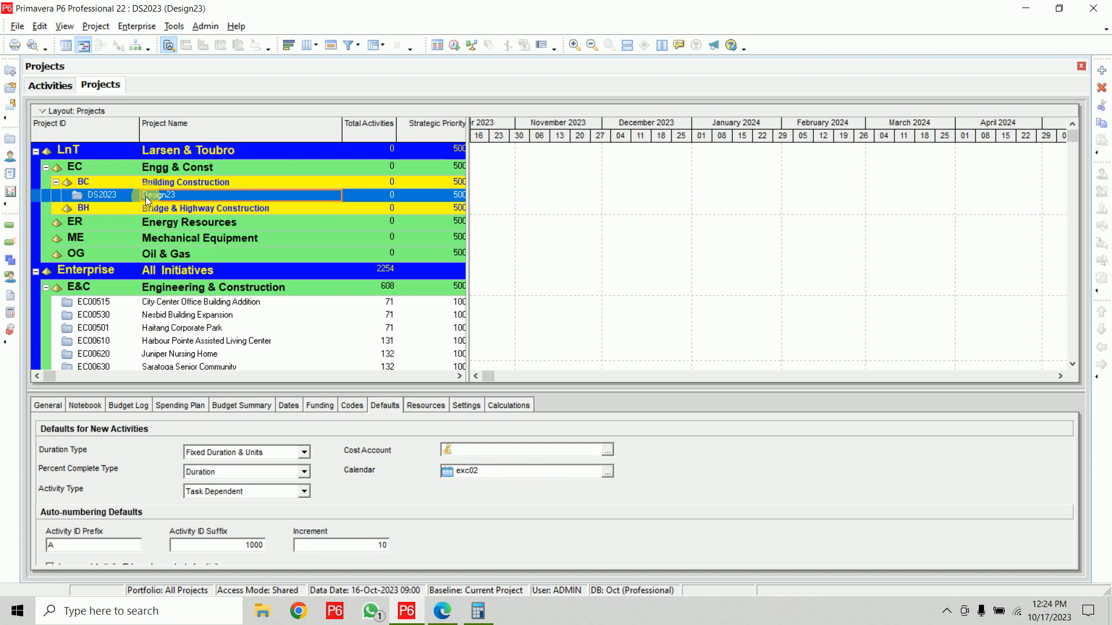
pyautogui.click(49, 406)
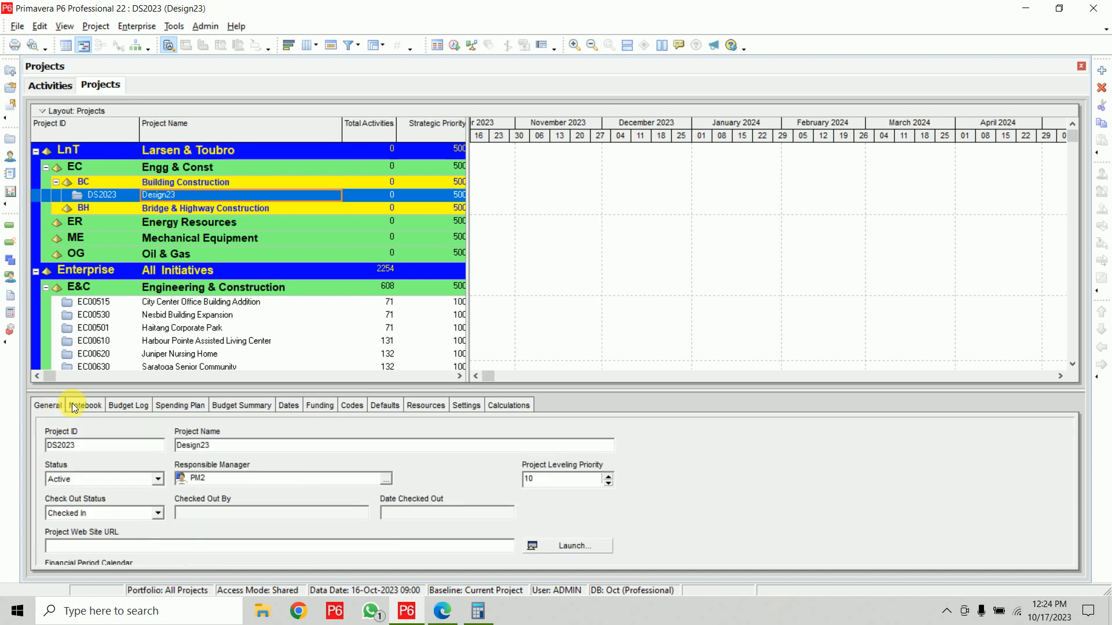
pyautogui.click(389, 408)
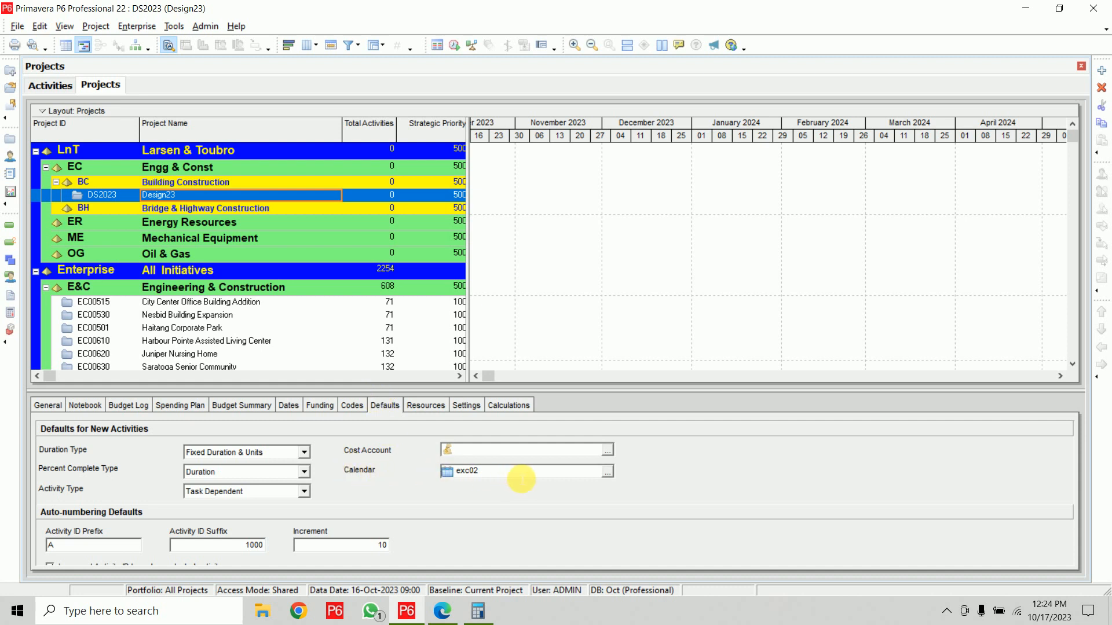
pyautogui.click(612, 474)
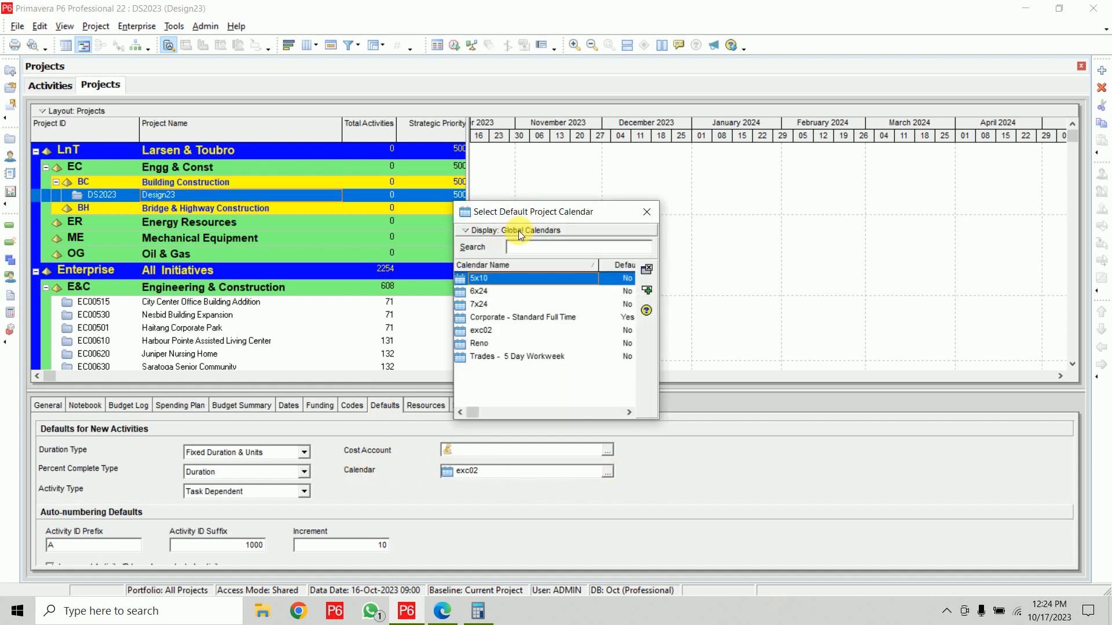
pyautogui.click(488, 232)
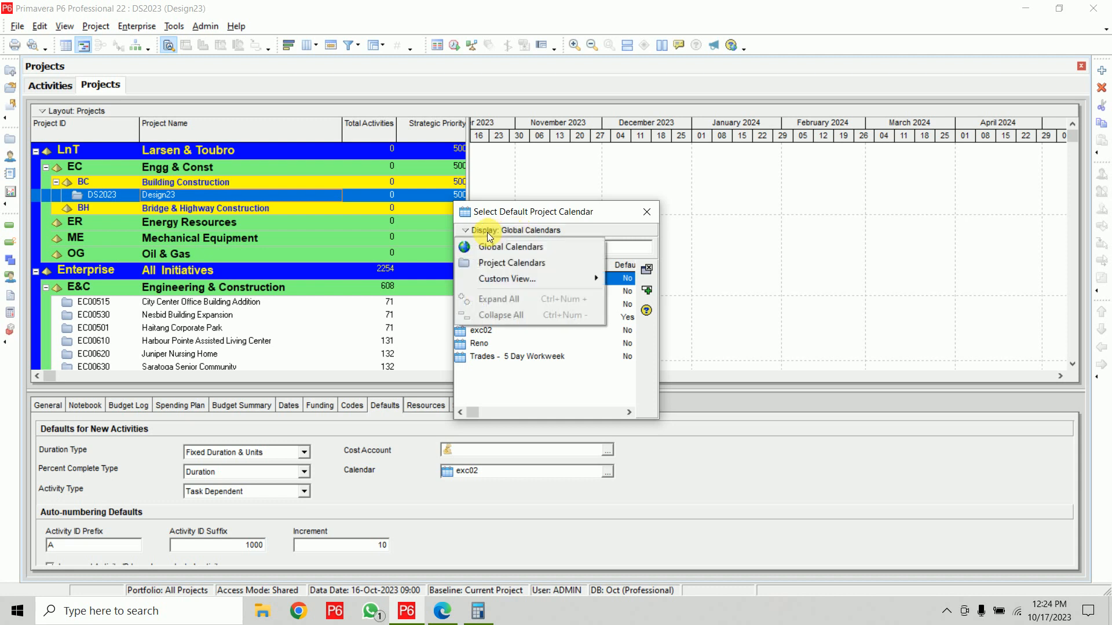
pyautogui.click(488, 262)
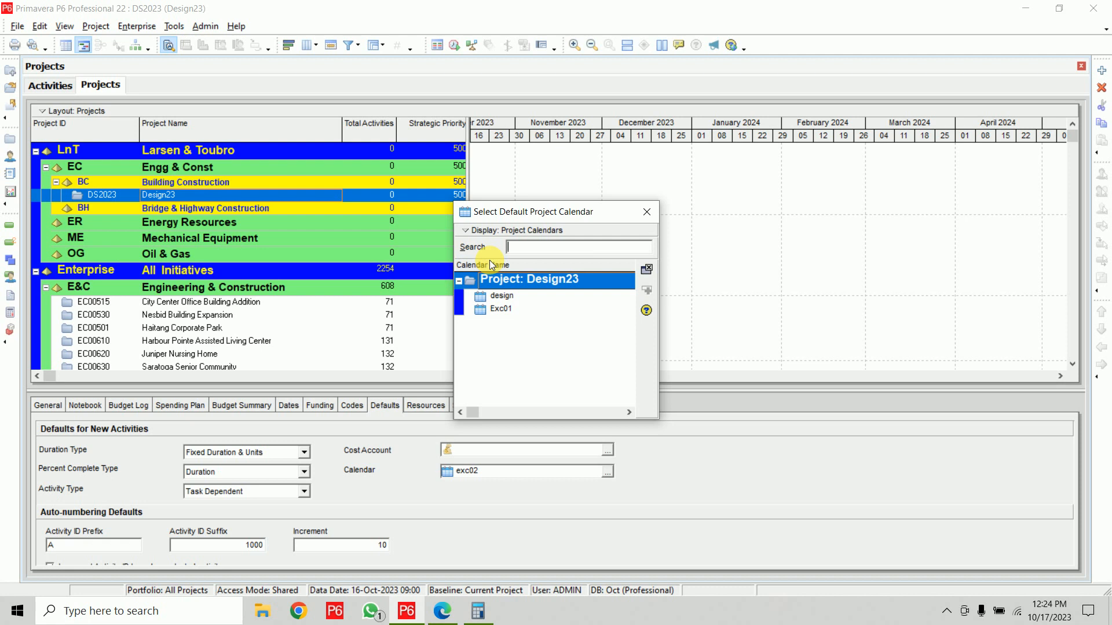
pyautogui.click(517, 297)
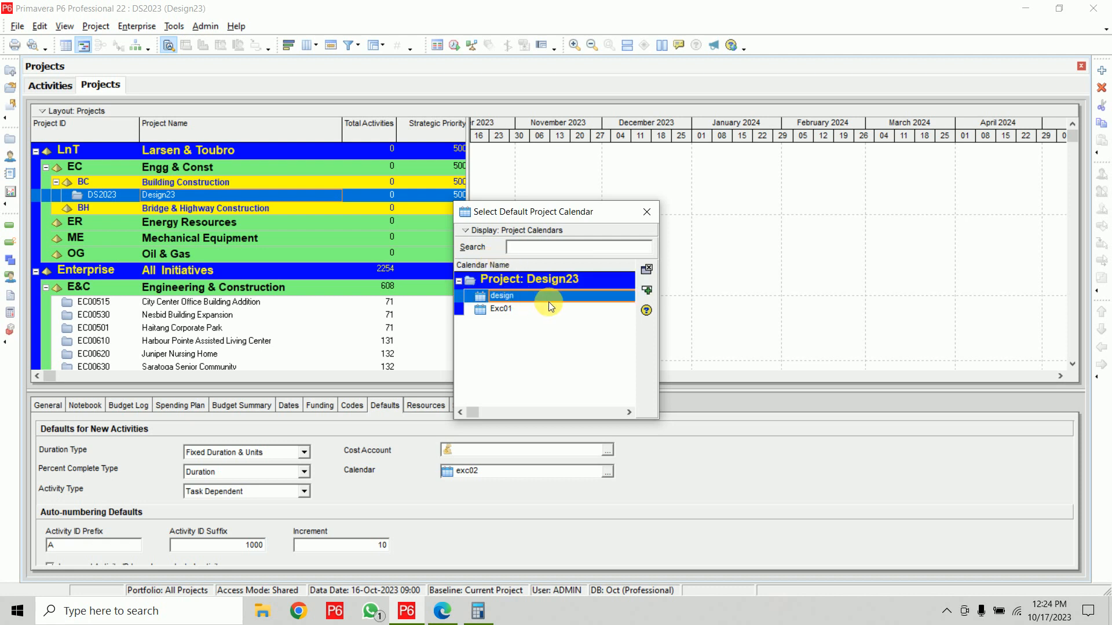
pyautogui.click(646, 289)
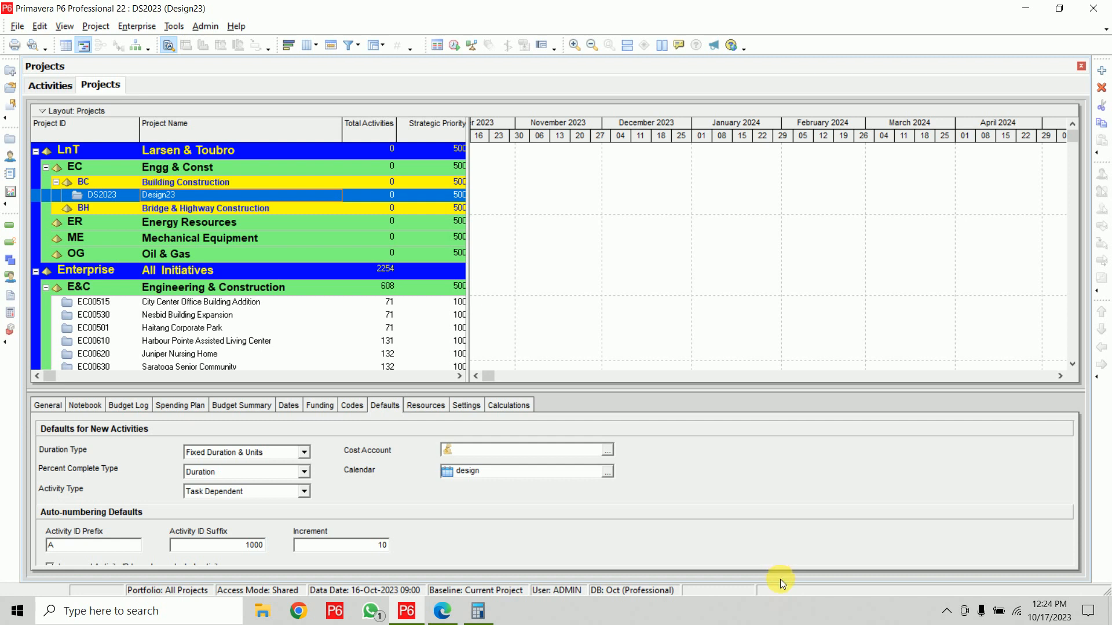
# Review the Design23 project's planned start date and project ID, and refresh the project data
pyautogui.click(288, 405)
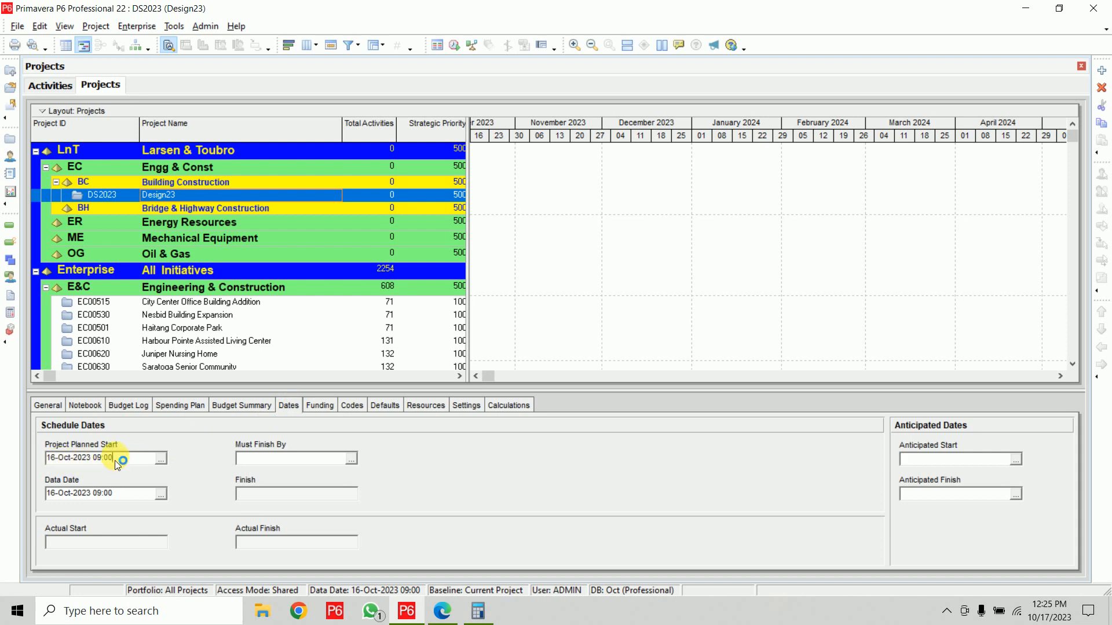
pyautogui.moveTo(119, 458); pyautogui.dragTo(91, 458)
pyautogui.click(139, 457)
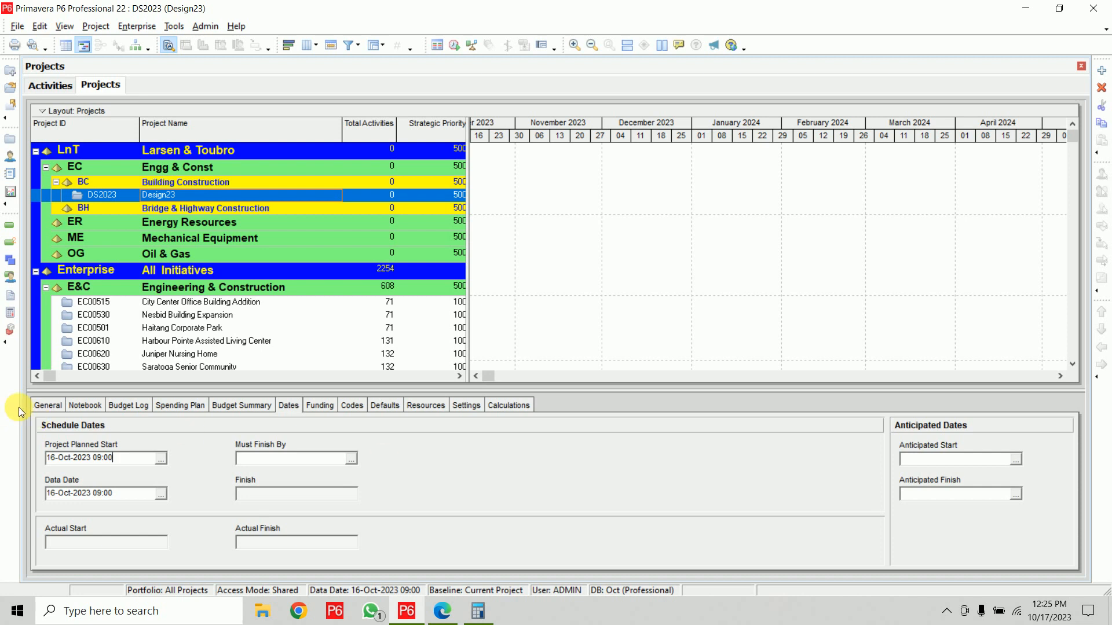
pyautogui.click(43, 406)
pyautogui.doubleClick(64, 445)
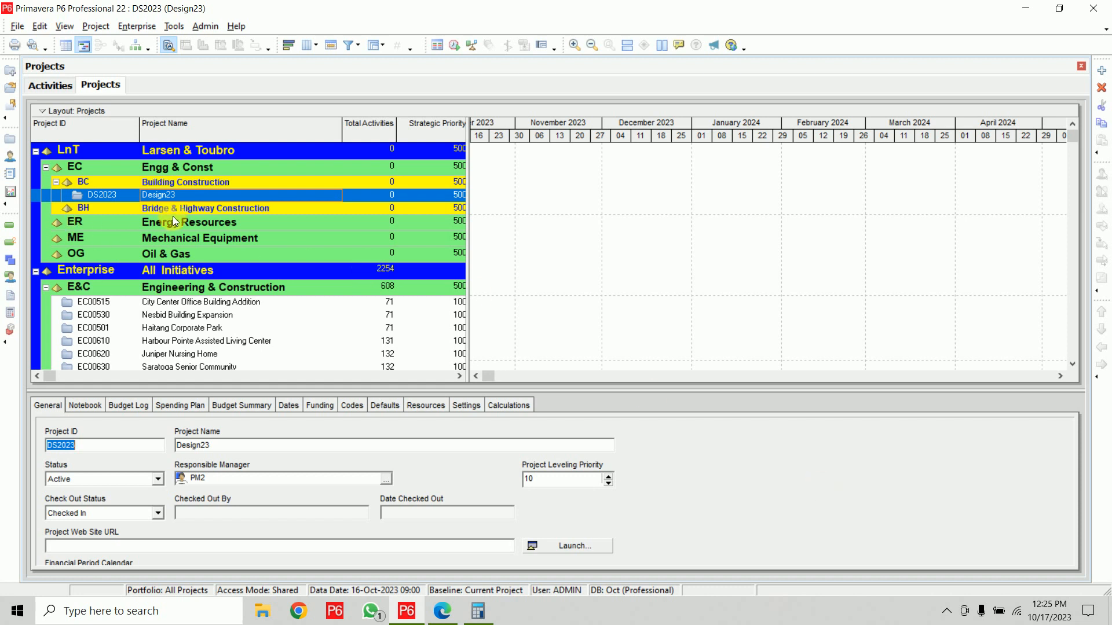
pyautogui.press('F5')
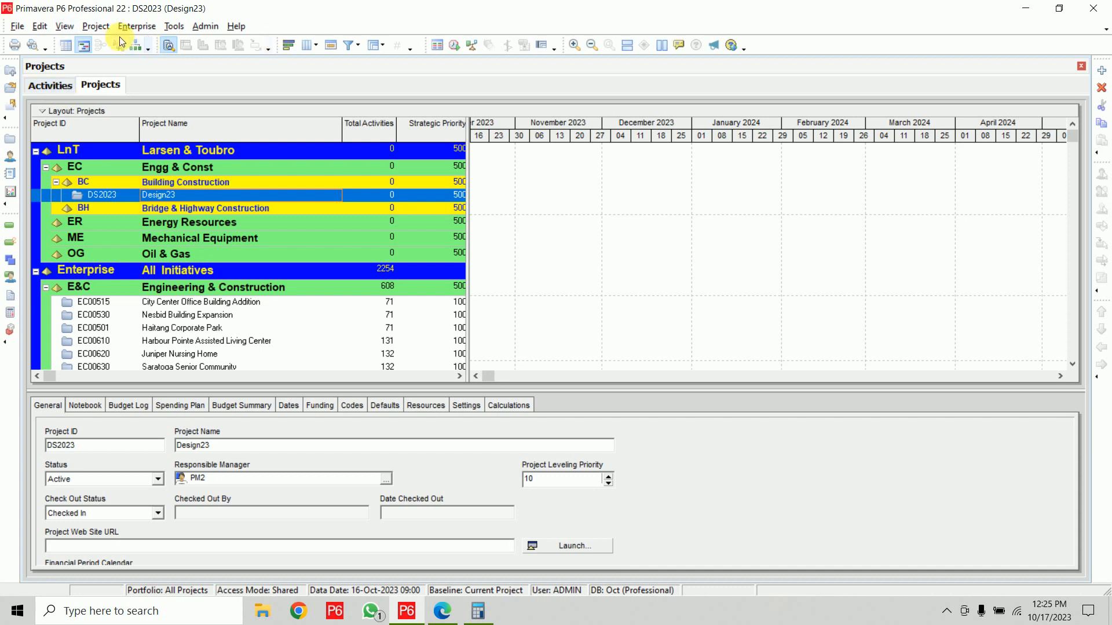
# Open the WBS view of Design23, widen its table to show the Total Activities column and enlarge the upper pane
pyautogui.click(103, 30)
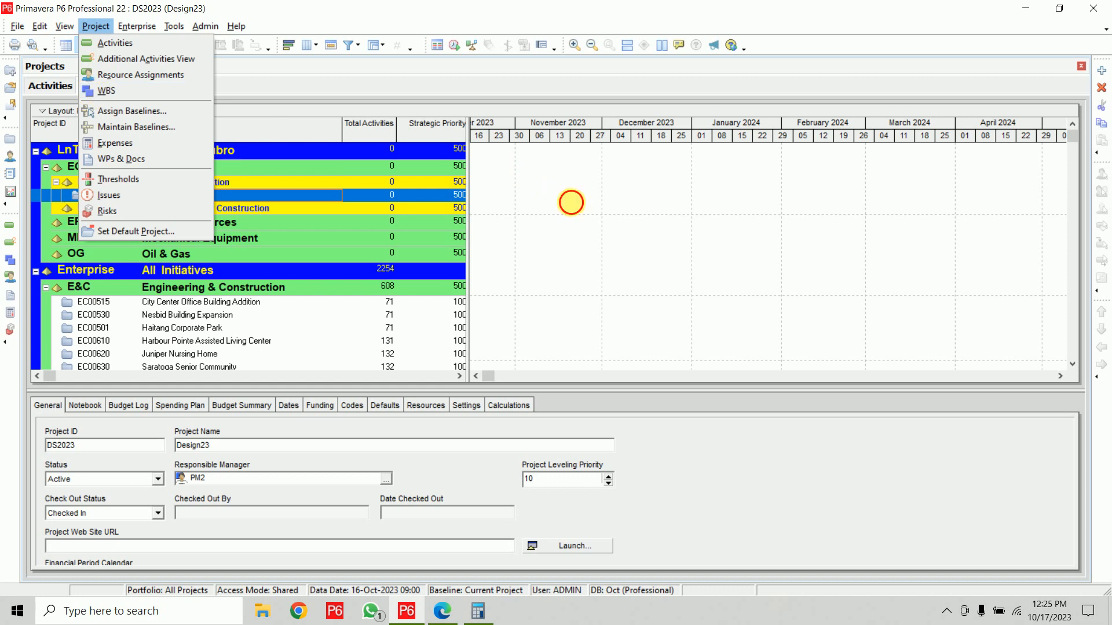
pyautogui.click(571, 201)
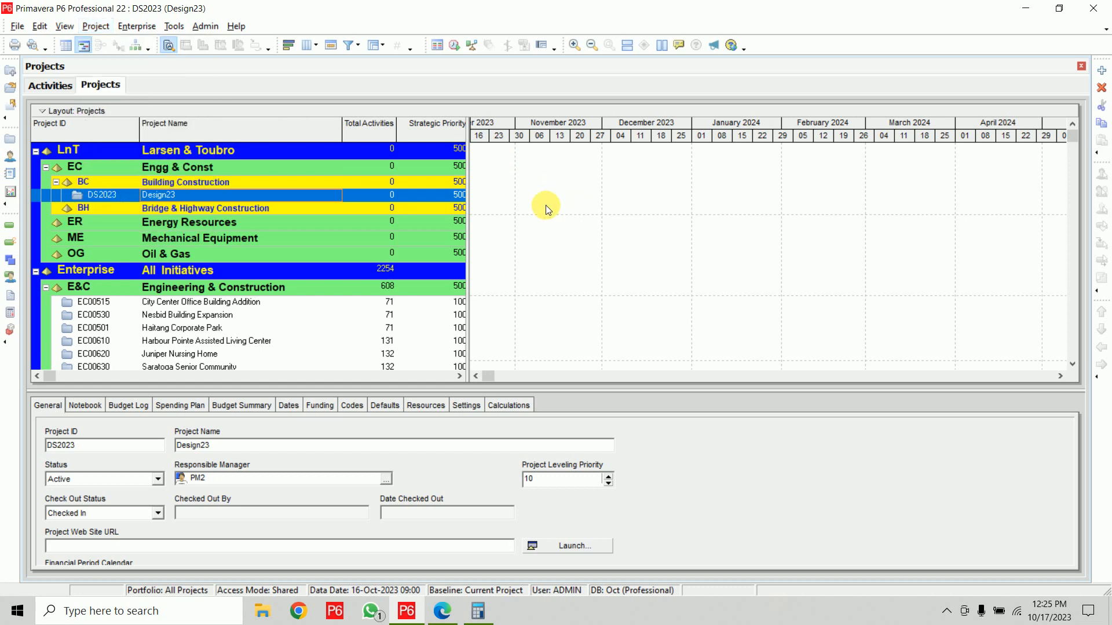
pyautogui.click(11, 266)
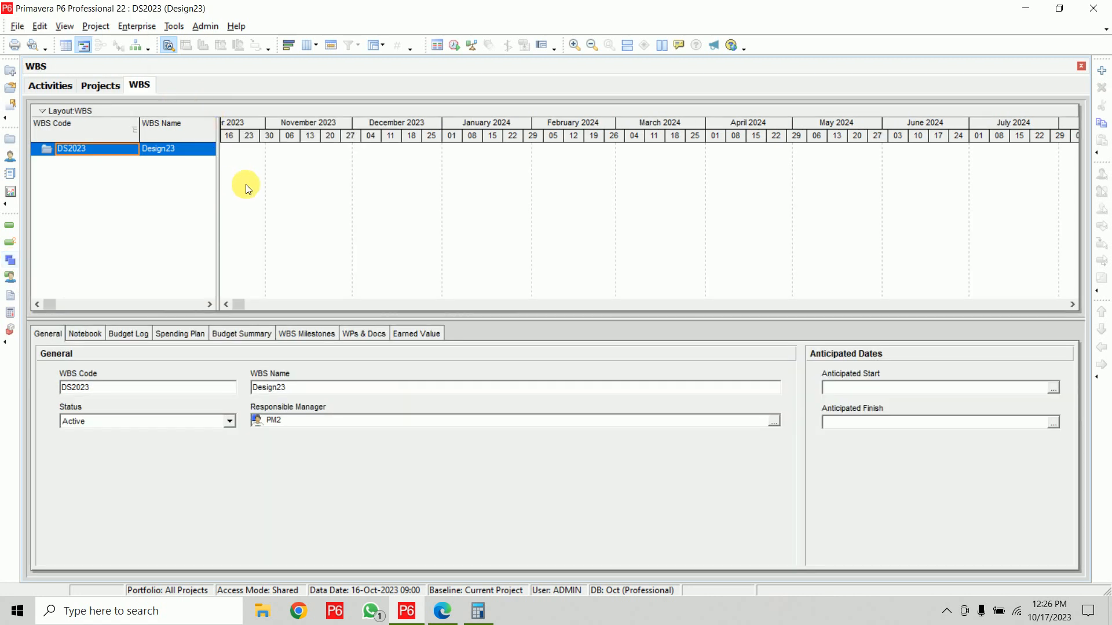
pyautogui.moveTo(219, 193); pyautogui.dragTo(549, 210)
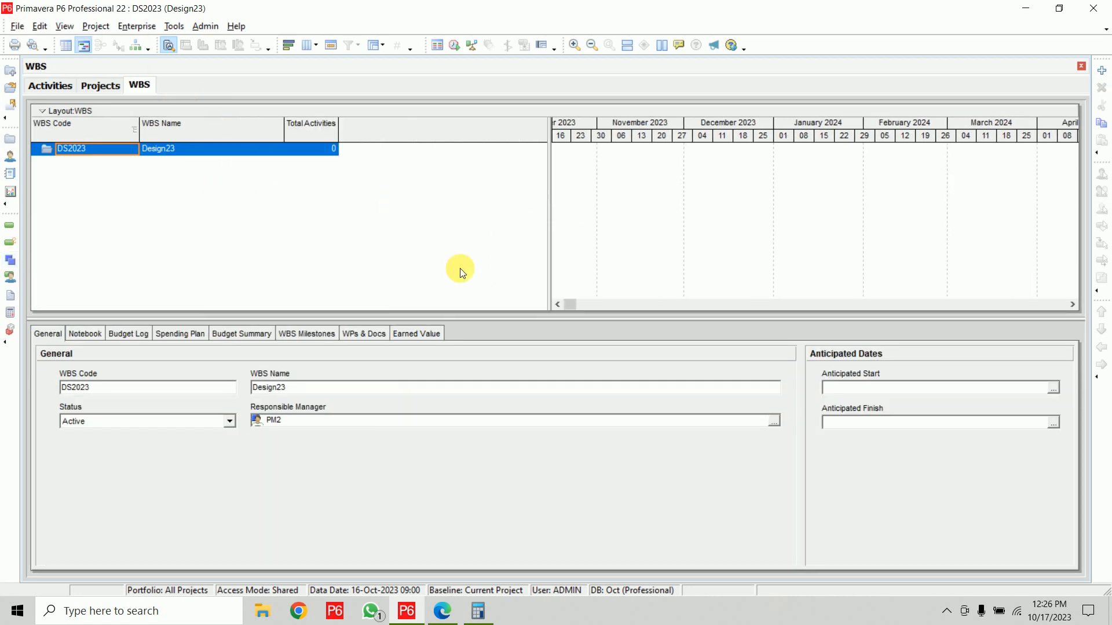
pyautogui.moveTo(426, 315); pyautogui.dragTo(431, 397)
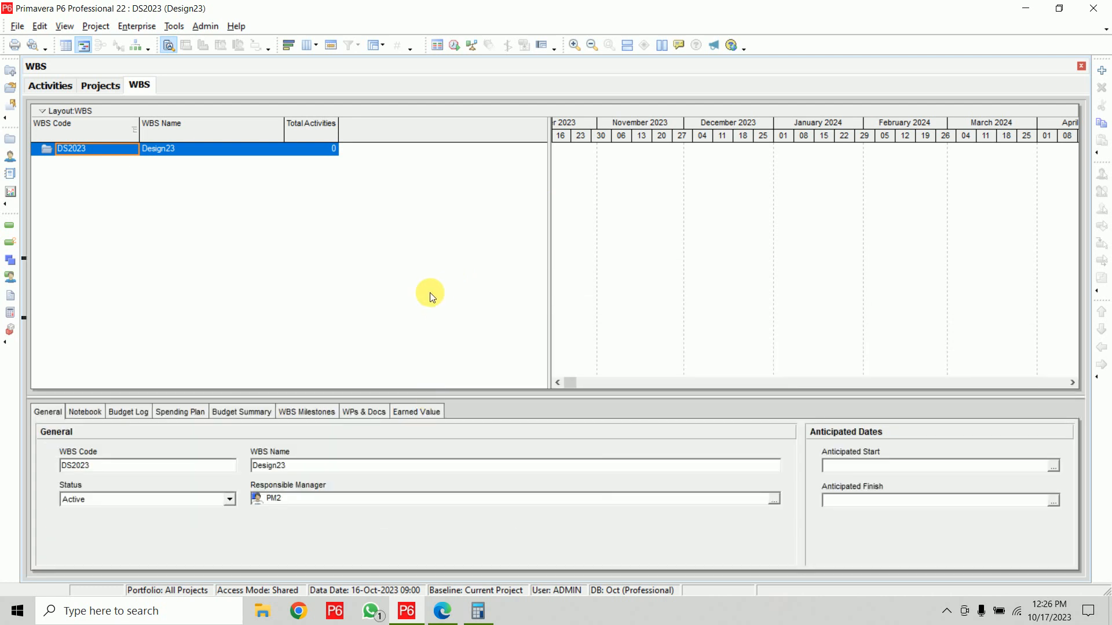
# Switch to the Primavera Workbook PDF in Edge, bracket the Design WBS table and underline the DS, DS 1 and DS 2 codes
pyautogui.click(442, 611)
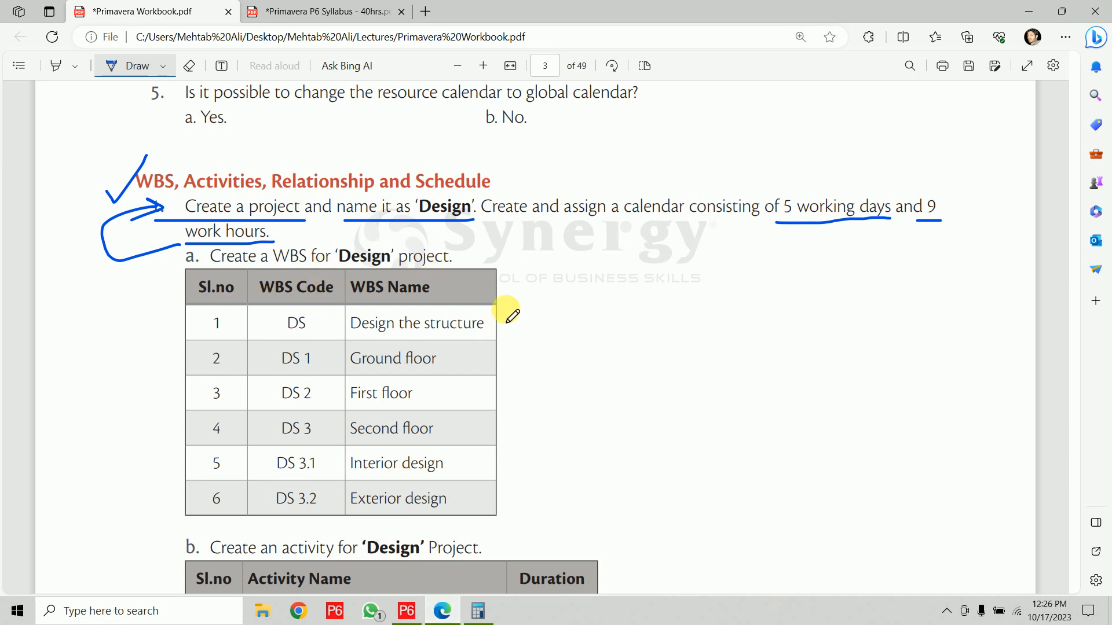
pyautogui.moveTo(506, 308)
pyautogui.mouseDown()
pyautogui.moveTo(519, 375)
pyautogui.moveTo(511, 514)
pyautogui.moveTo(485, 524)
pyautogui.mouseUp()
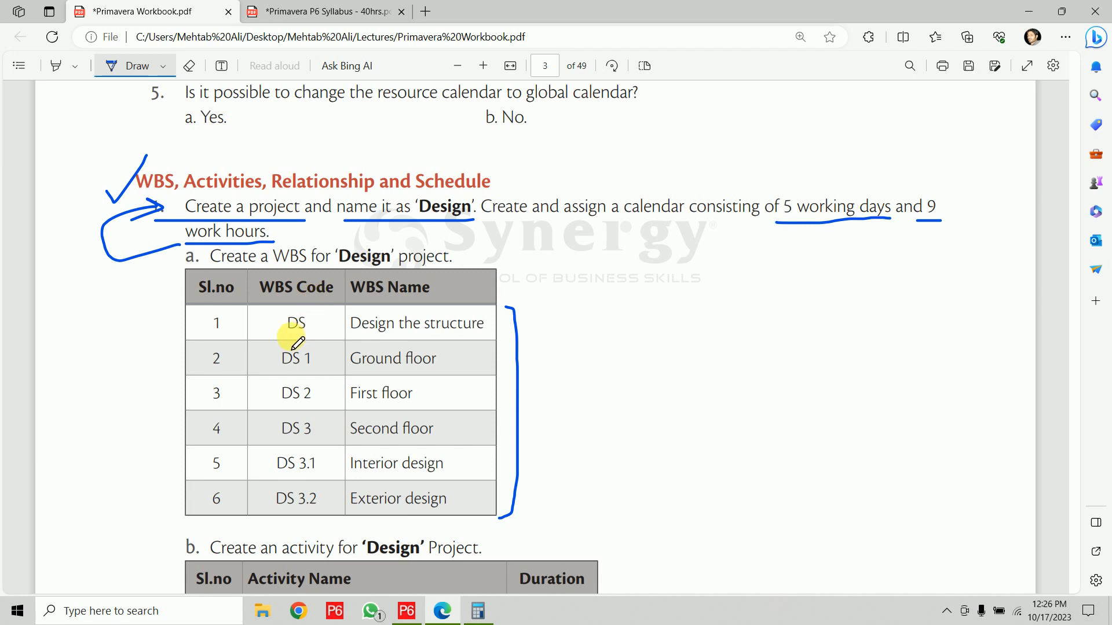
pyautogui.moveTo(287, 334); pyautogui.dragTo(310, 334)
pyautogui.moveTo(280, 372)
pyautogui.mouseDown()
pyautogui.moveTo(298, 372)
pyautogui.moveTo(310, 403)
pyautogui.mouseUp()
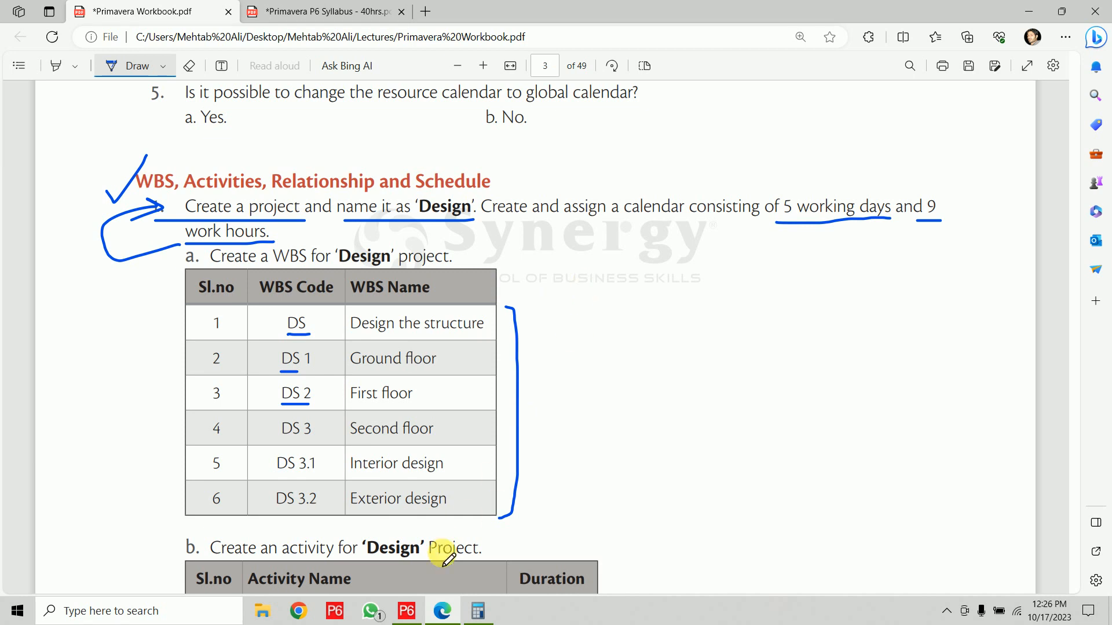
# Switch to Primavera P6, change the Design23 project's ID to DS and return to the WBS view
pyautogui.click(404, 614)
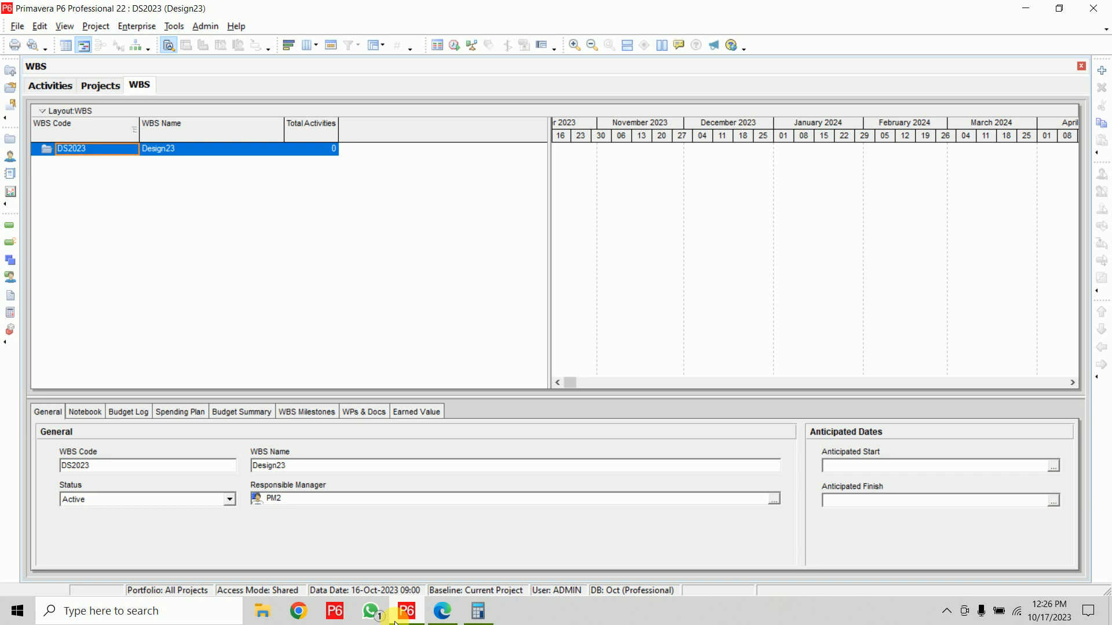
pyautogui.click(102, 85)
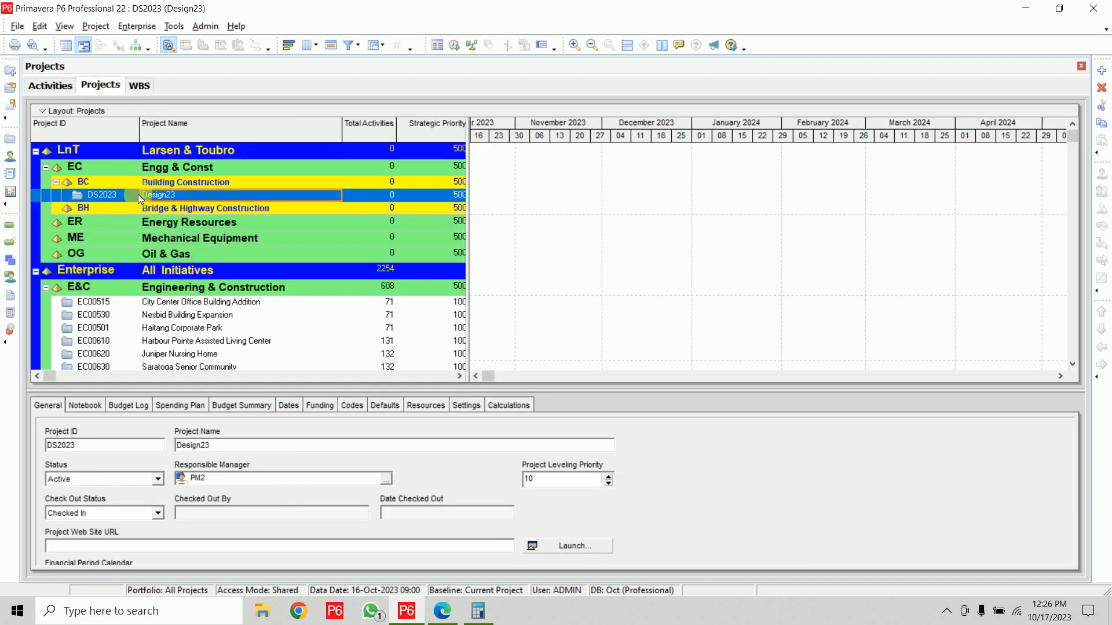
pyautogui.doubleClick(100, 450)
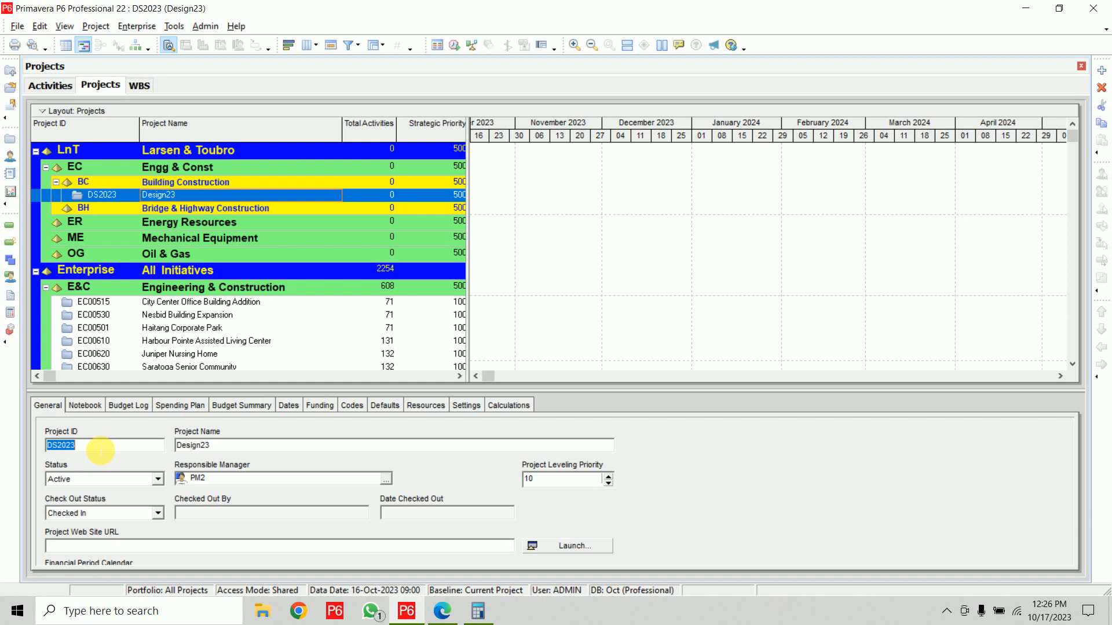
pyautogui.click(100, 450)
pyautogui.press('BackSpace')
pyautogui.press('BackSpace')
pyautogui.press('BackSpace')
pyautogui.press('BackSpace')
pyautogui.press('Return')
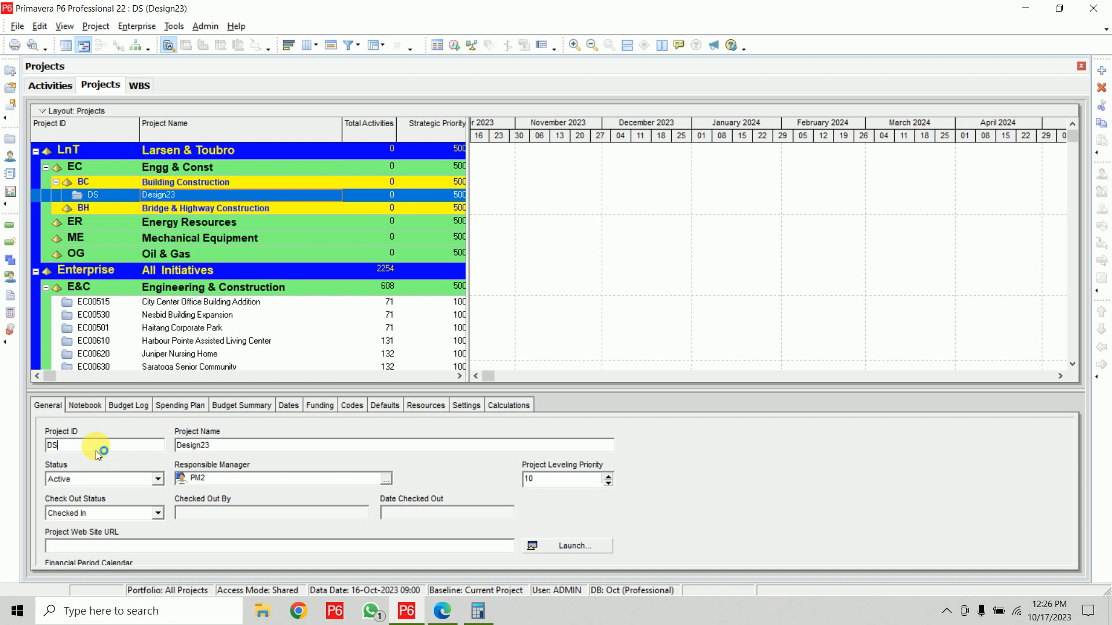
pyautogui.click(140, 86)
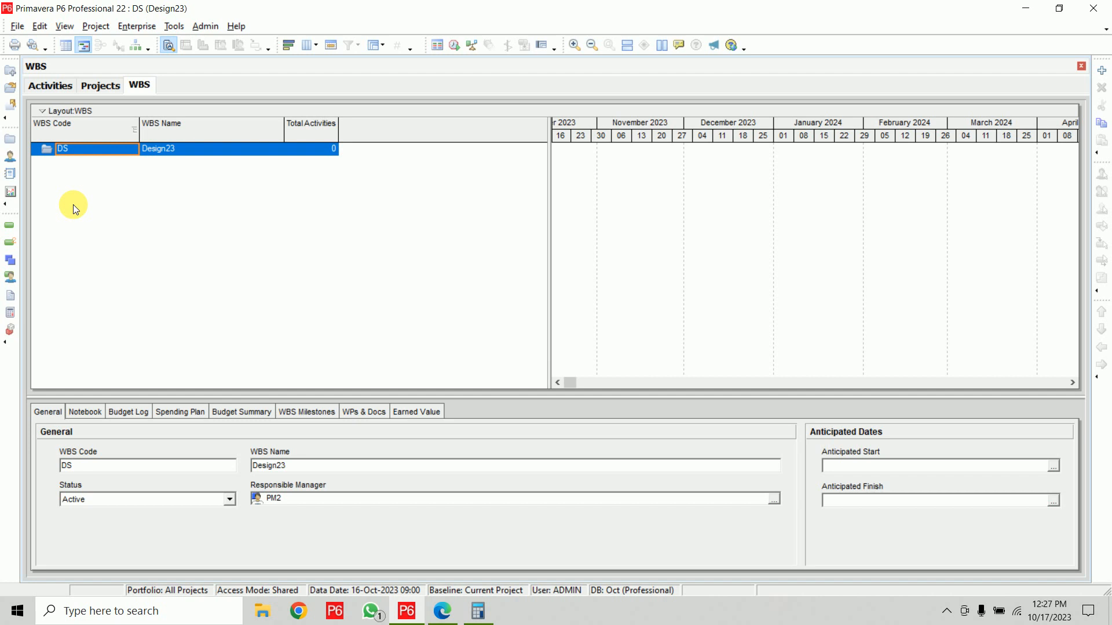
# In the workbook PDF, underline "Design the structure", write 0 after DS, and draw arrows from DS 3 to DS 3.1 and DS 3.2
pyautogui.click(446, 610)
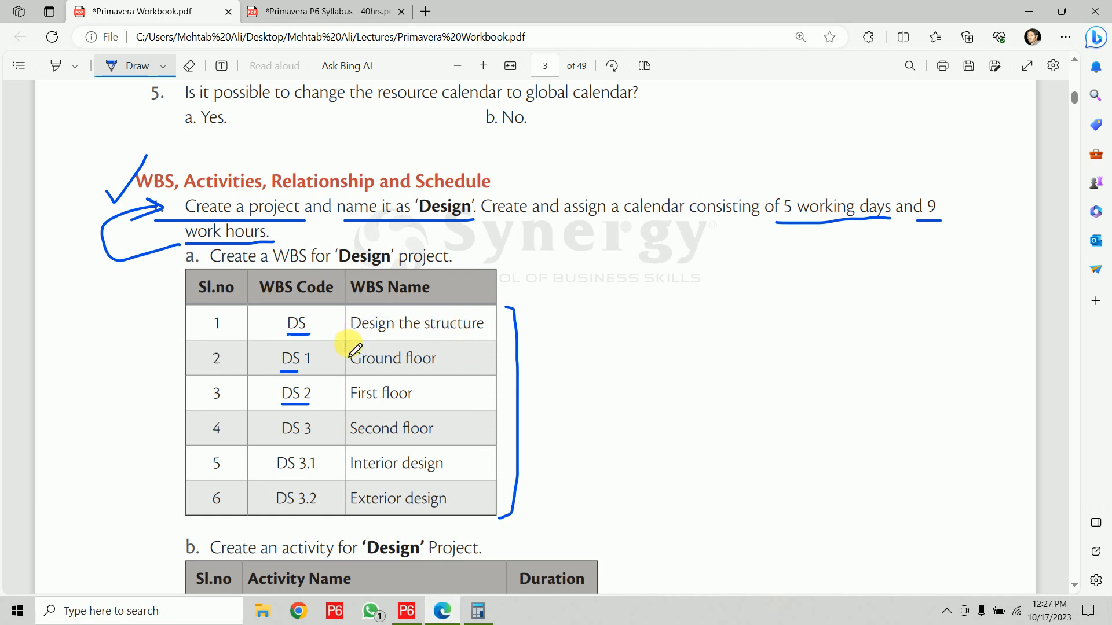
pyautogui.moveTo(351, 338); pyautogui.dragTo(484, 343)
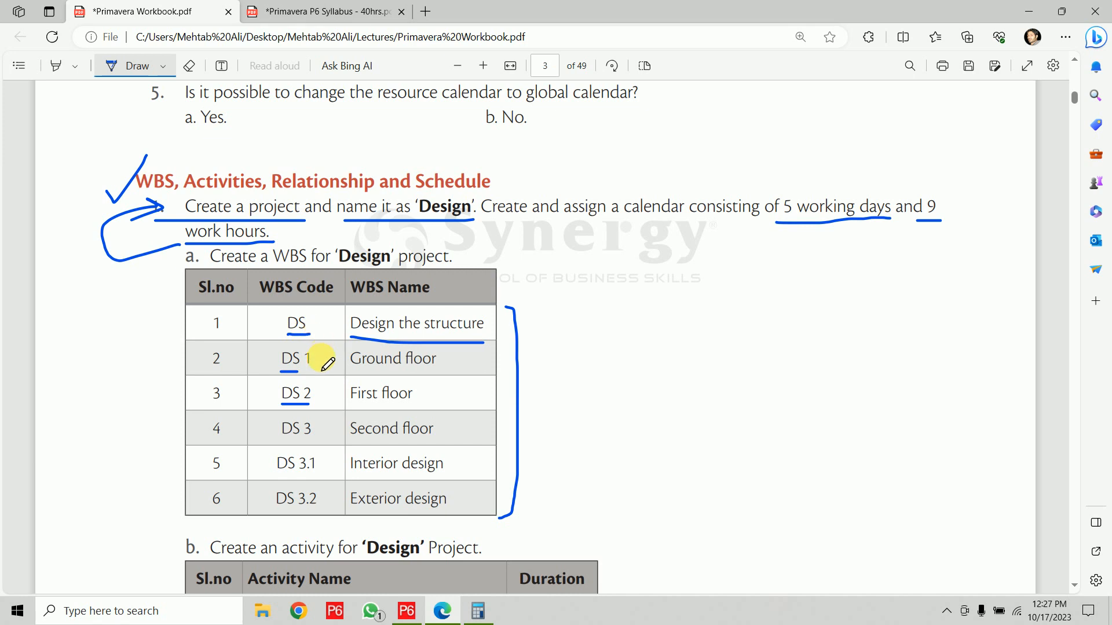
pyautogui.moveTo(311, 317)
pyautogui.mouseDown()
pyautogui.moveTo(326, 326)
pyautogui.moveTo(314, 317)
pyautogui.mouseUp()
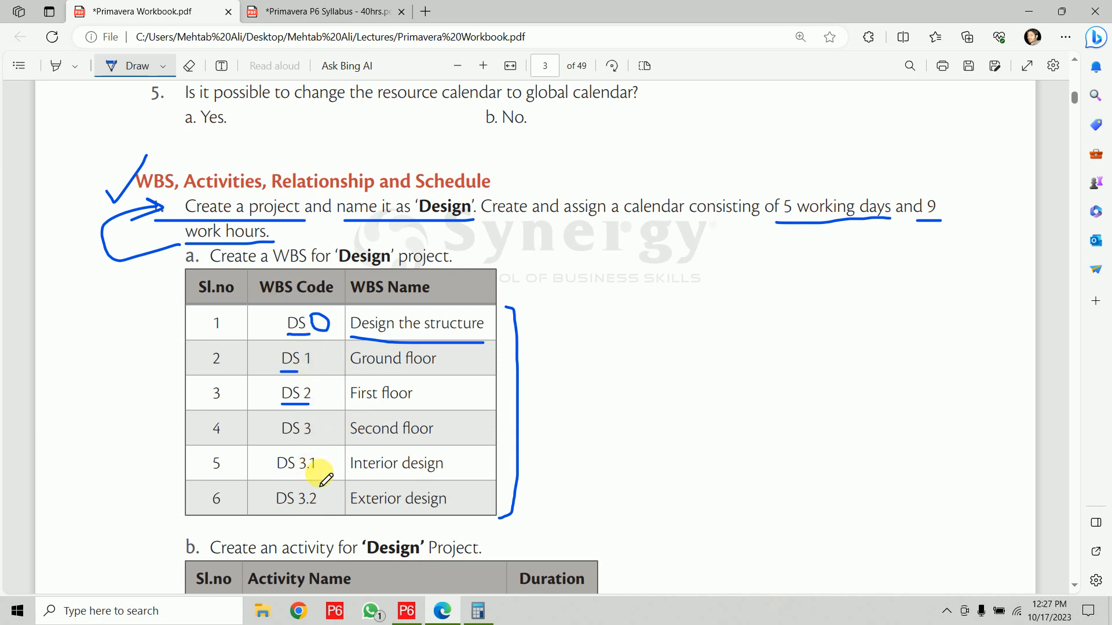
pyautogui.moveTo(315, 430)
pyautogui.mouseDown()
pyautogui.moveTo(324, 454)
pyautogui.moveTo(340, 457)
pyautogui.moveTo(330, 493)
pyautogui.mouseUp()
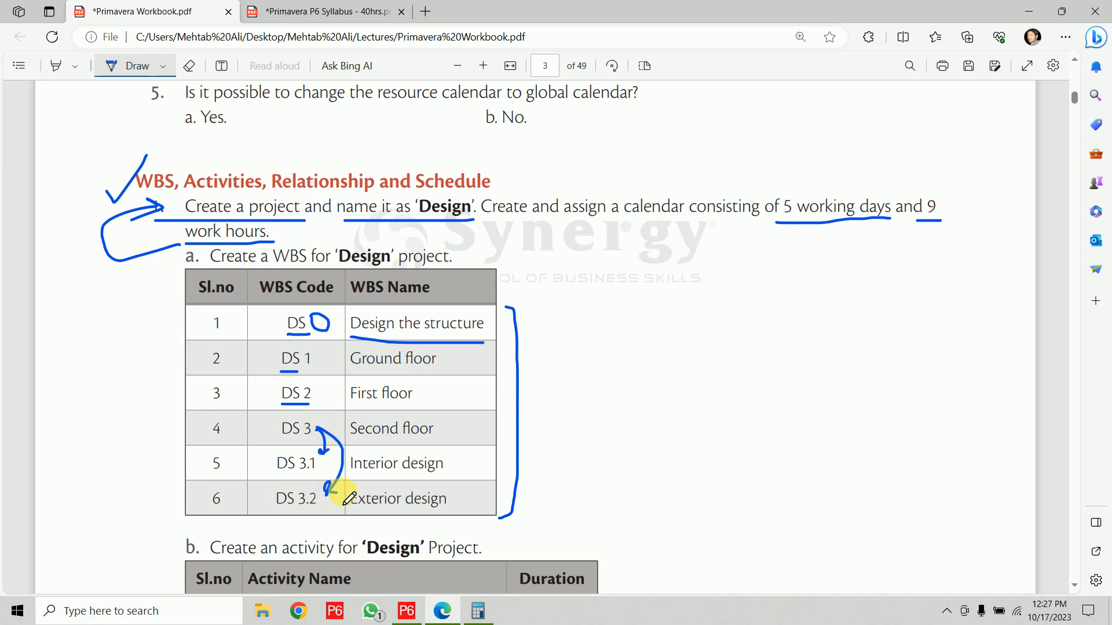
# Switch to Primavera P6 and add a WBS element with code 0 under the Design23 project
pyautogui.click(406, 611)
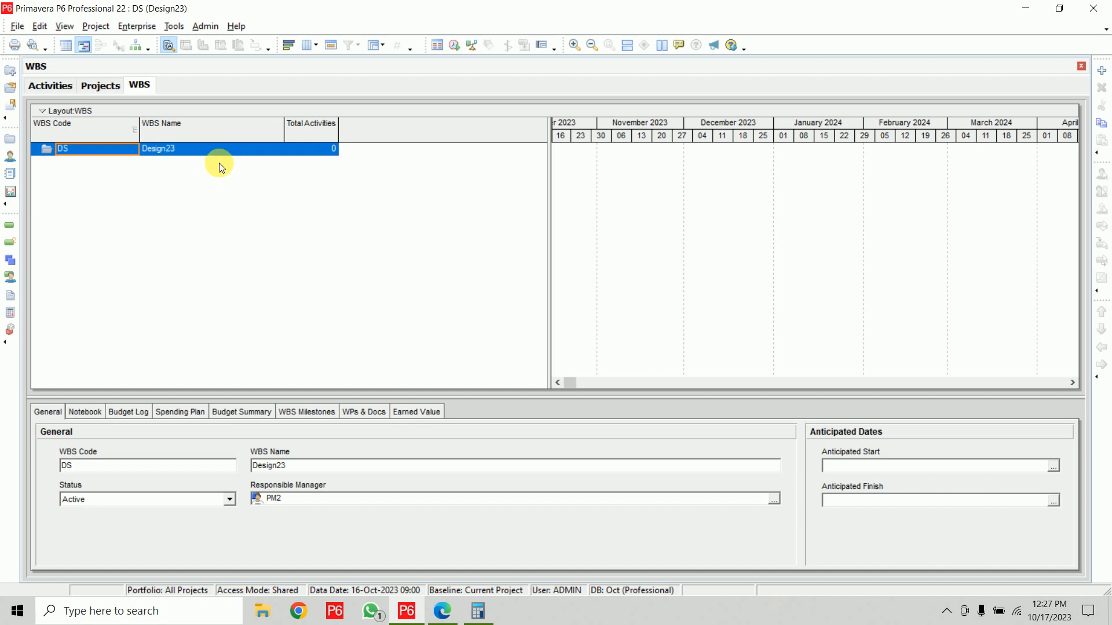
pyautogui.rightClick(164, 149)
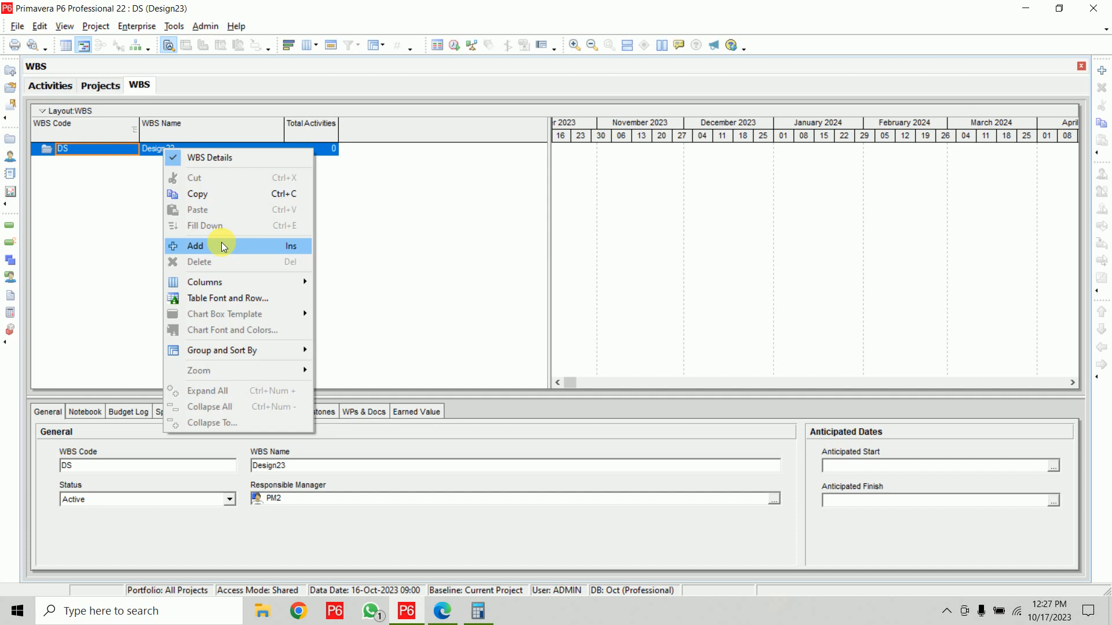
pyautogui.click(335, 245)
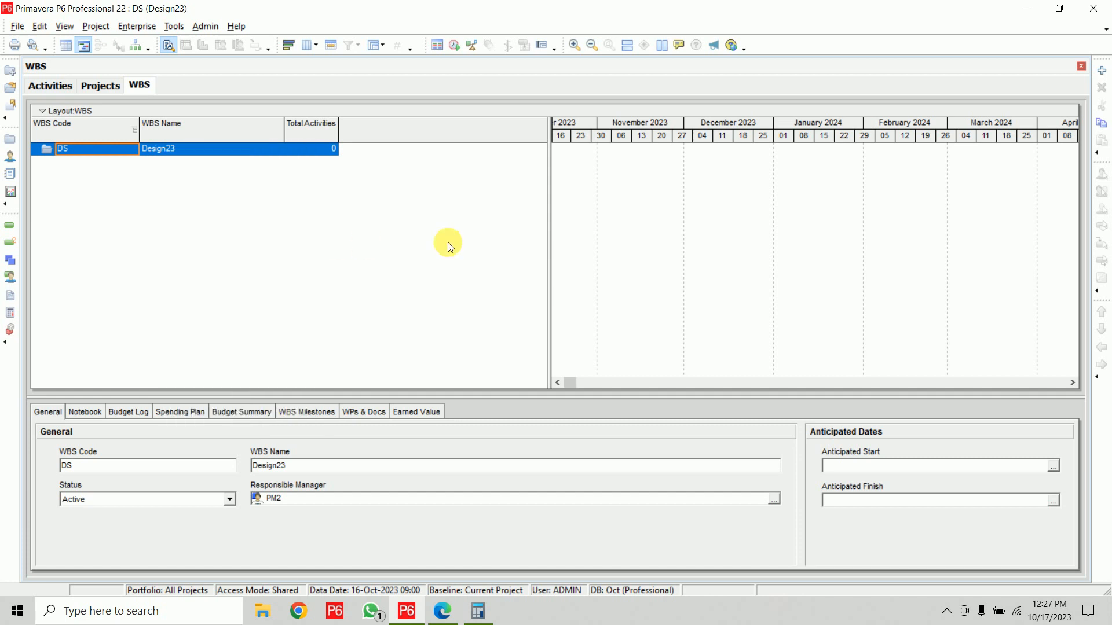
pyautogui.click(1103, 71)
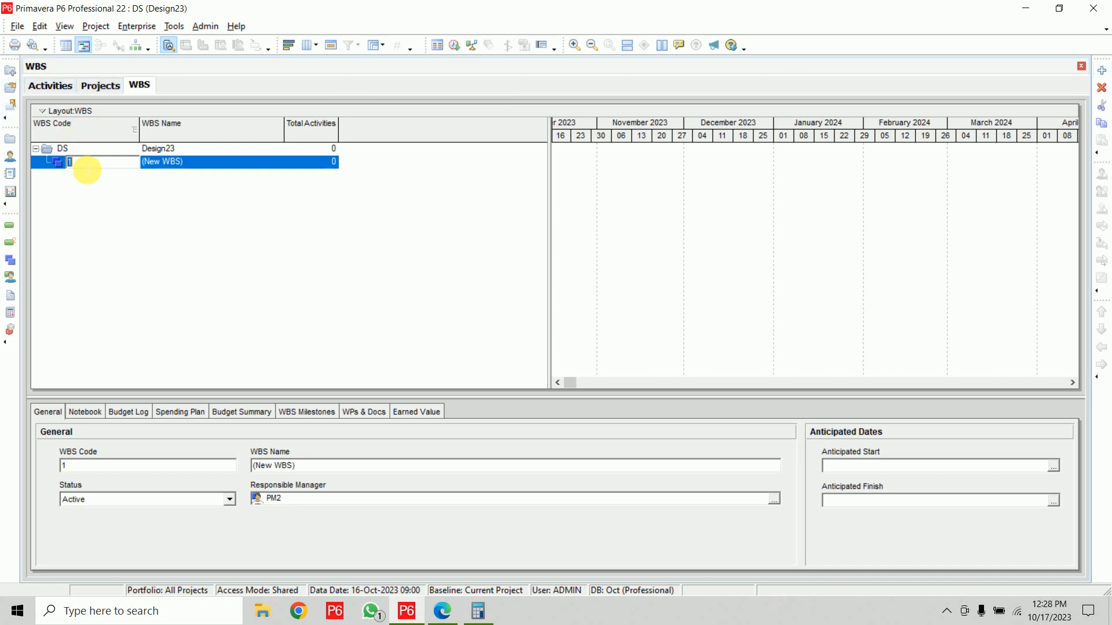
pyautogui.write('0')
# Add three more WBS elements, DS.1, DS.2 and DS.3, outdented to the same level as DS.0
pyautogui.click(1101, 70)
pyautogui.click(415, 250)
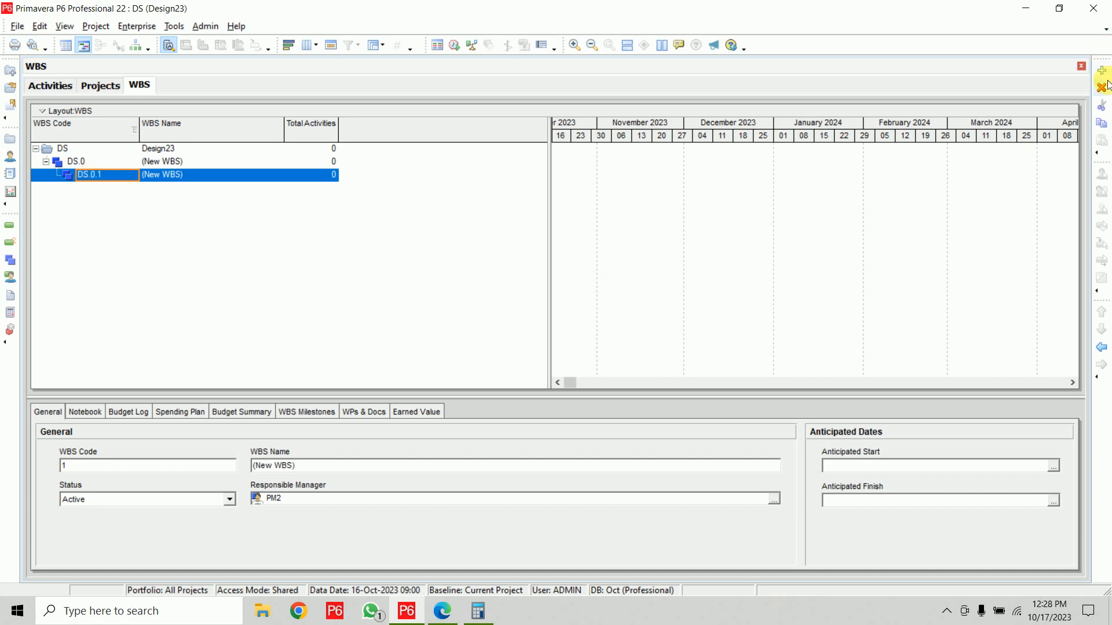
pyautogui.click(1102, 349)
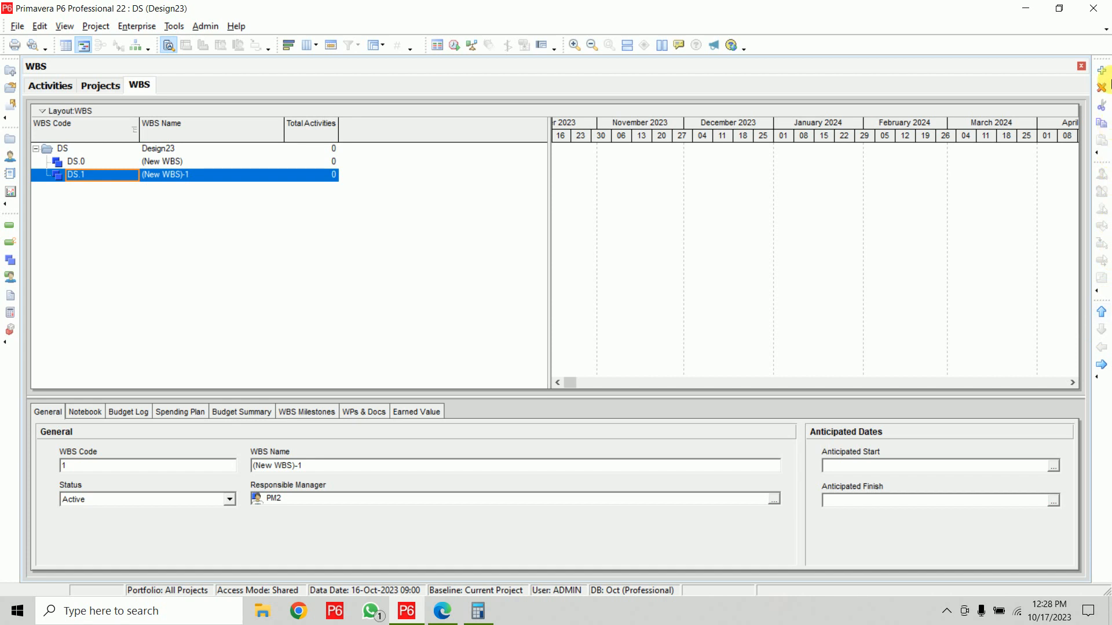
pyautogui.click(1102, 70)
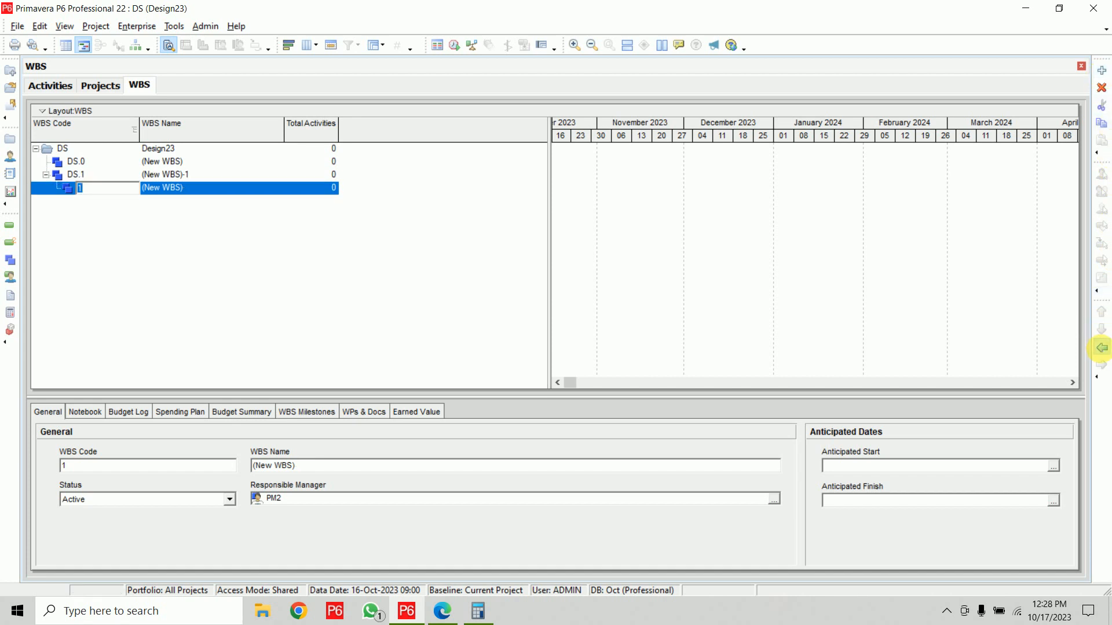
pyautogui.click(1102, 348)
pyautogui.click(1102, 70)
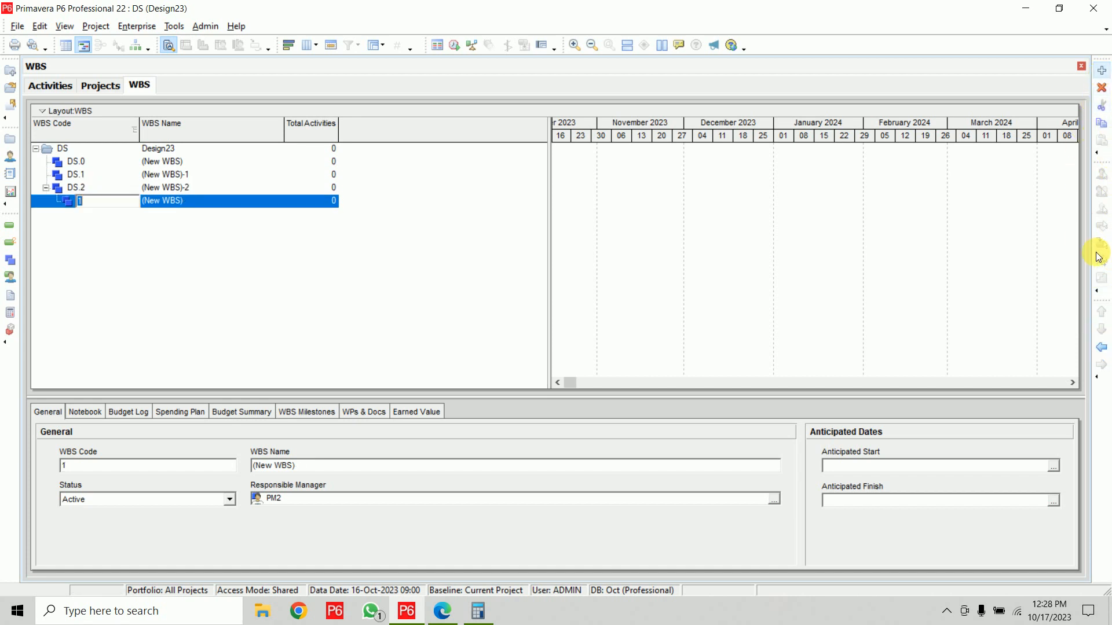
pyautogui.click(1102, 348)
# Add two child WBS elements, DS.3.1 and DS.3.2, one level below DS.3
pyautogui.click(1102, 71)
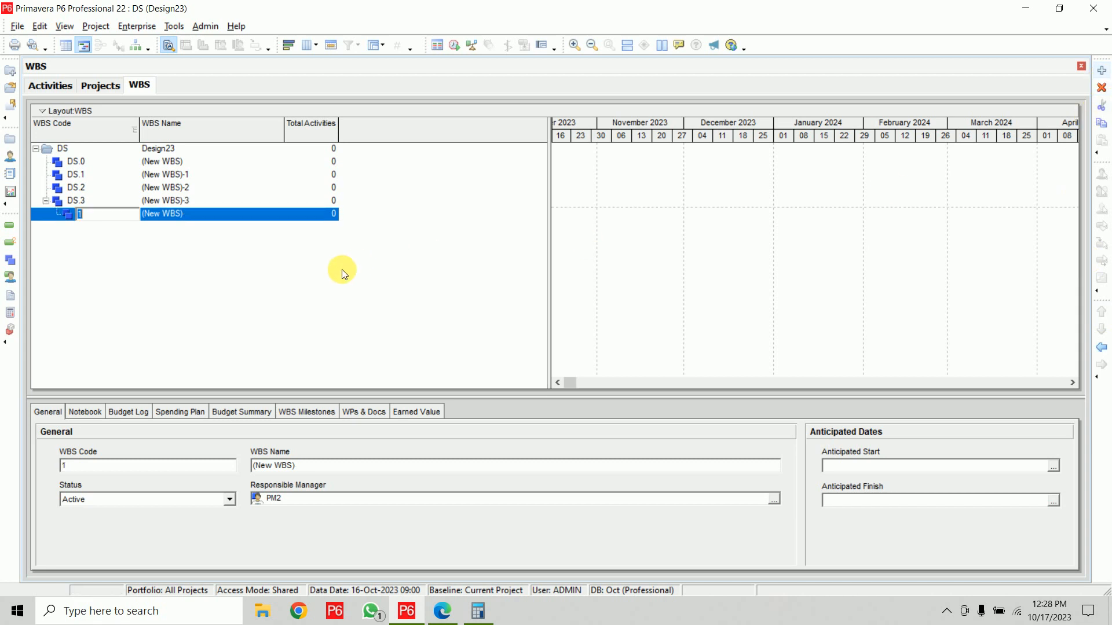
pyautogui.click(342, 269)
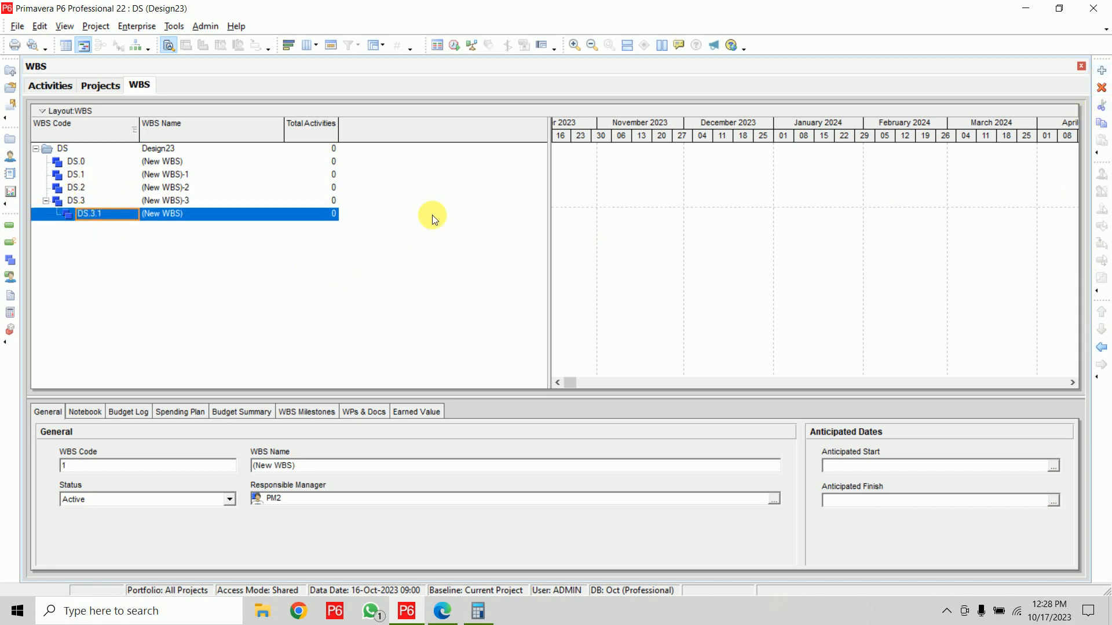
pyautogui.press('Insert')
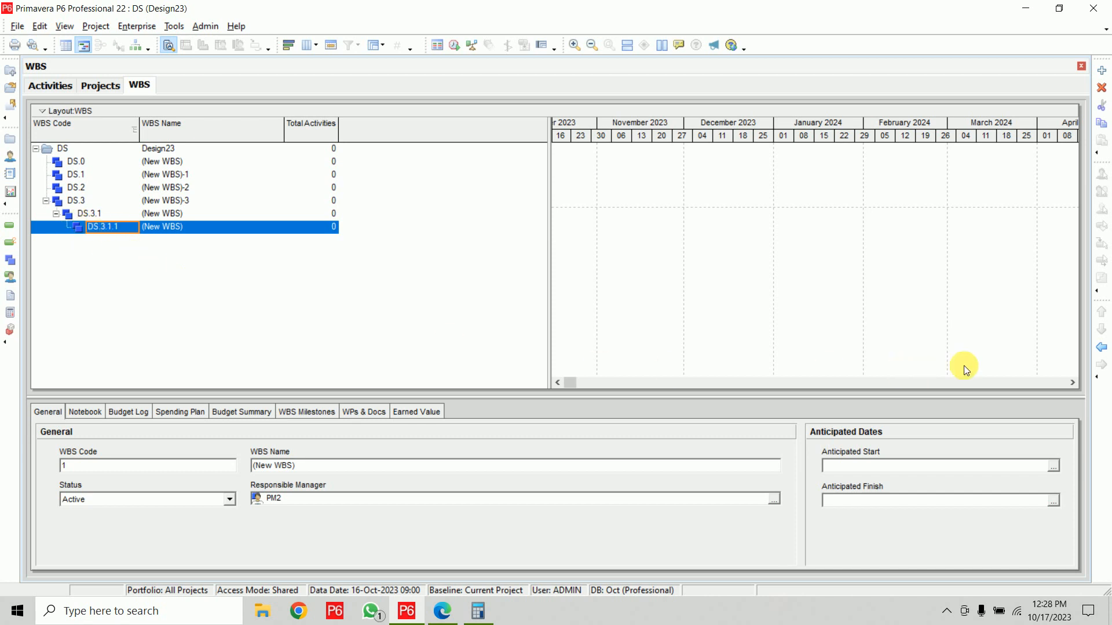
pyautogui.click(1102, 346)
# Check the WBS names in the workbook PDF and name the DS.0 element "Design the Structure"
pyautogui.click(195, 163)
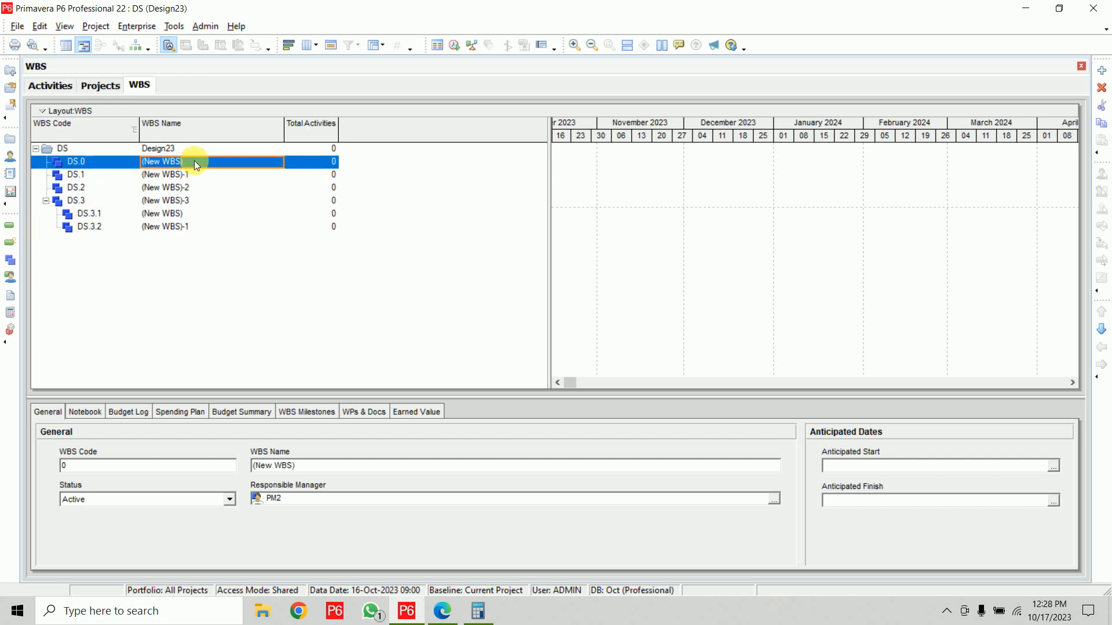
pyautogui.click(439, 612)
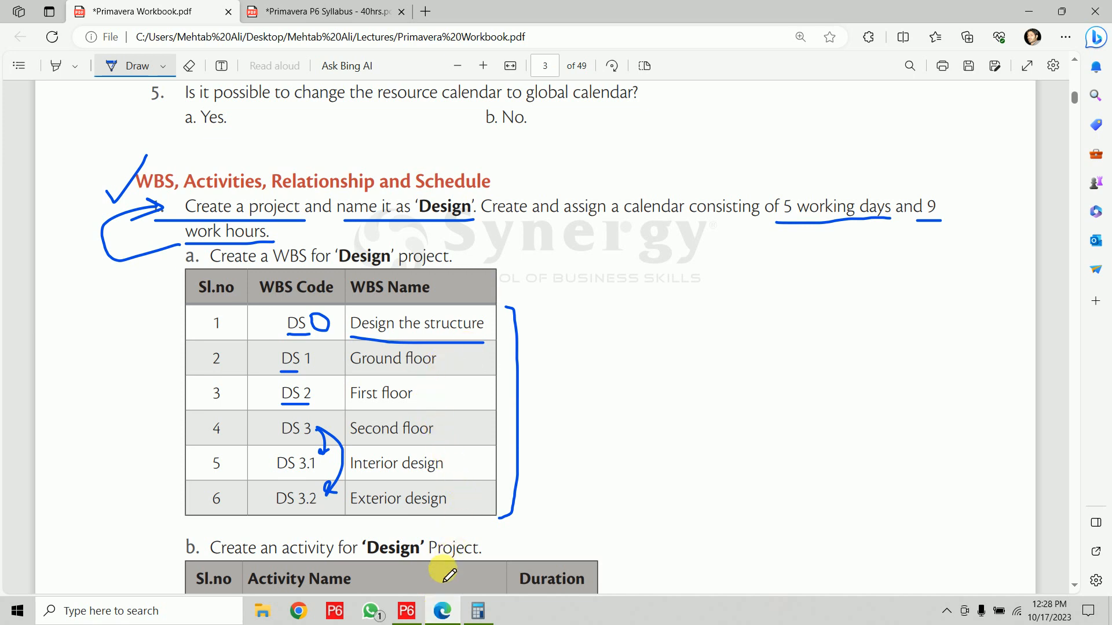
pyautogui.click(406, 611)
pyautogui.click(217, 167)
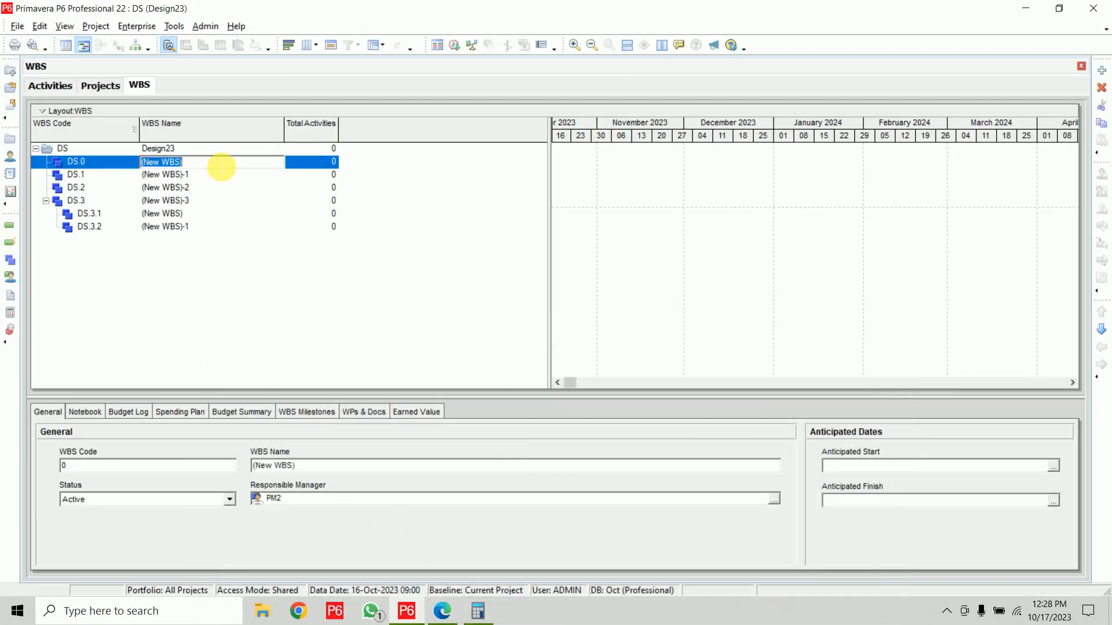
pyautogui.write('Desig')
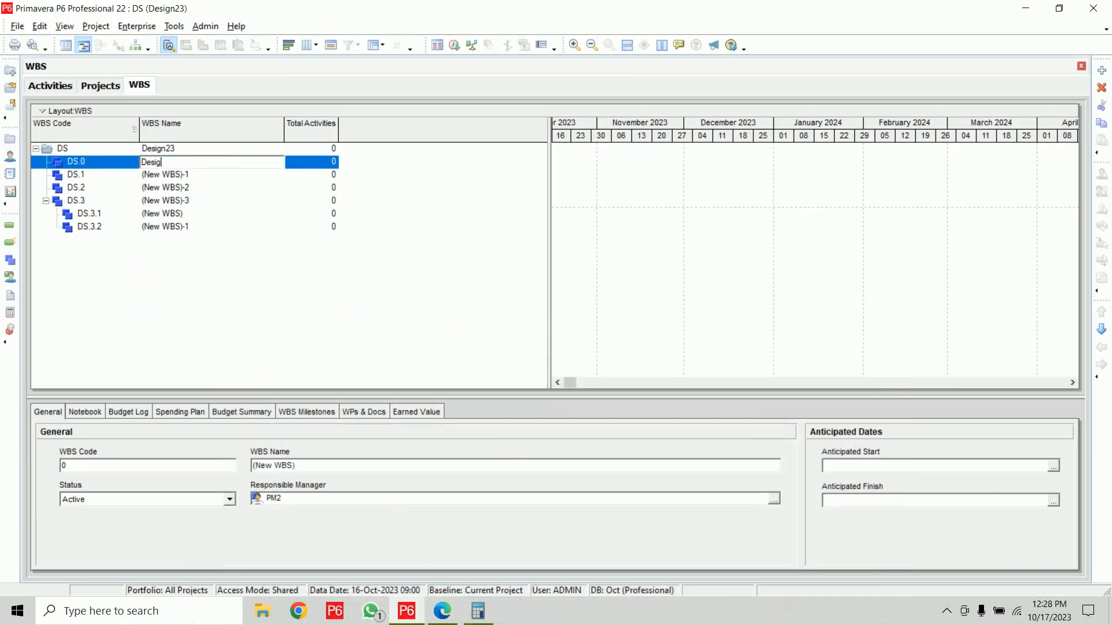
pyautogui.write('n the Structure')
pyautogui.press('Return')
# Name the DS.1 element "Ground Floor" and the DS.2 element "First Floor"
pyautogui.press('Down')
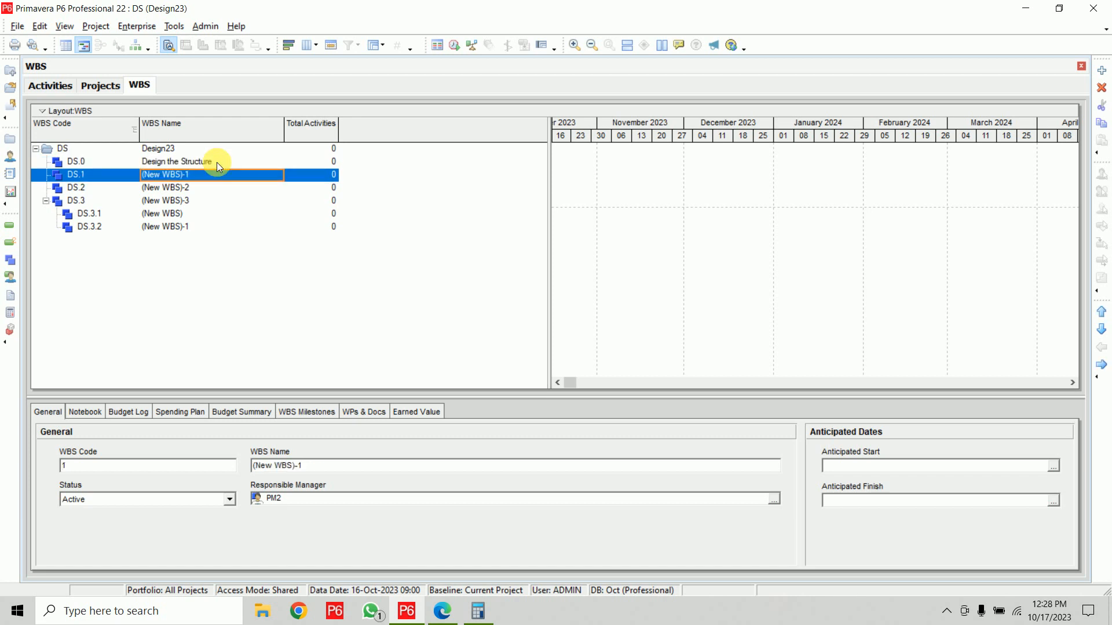
pyautogui.write('Ground Floor')
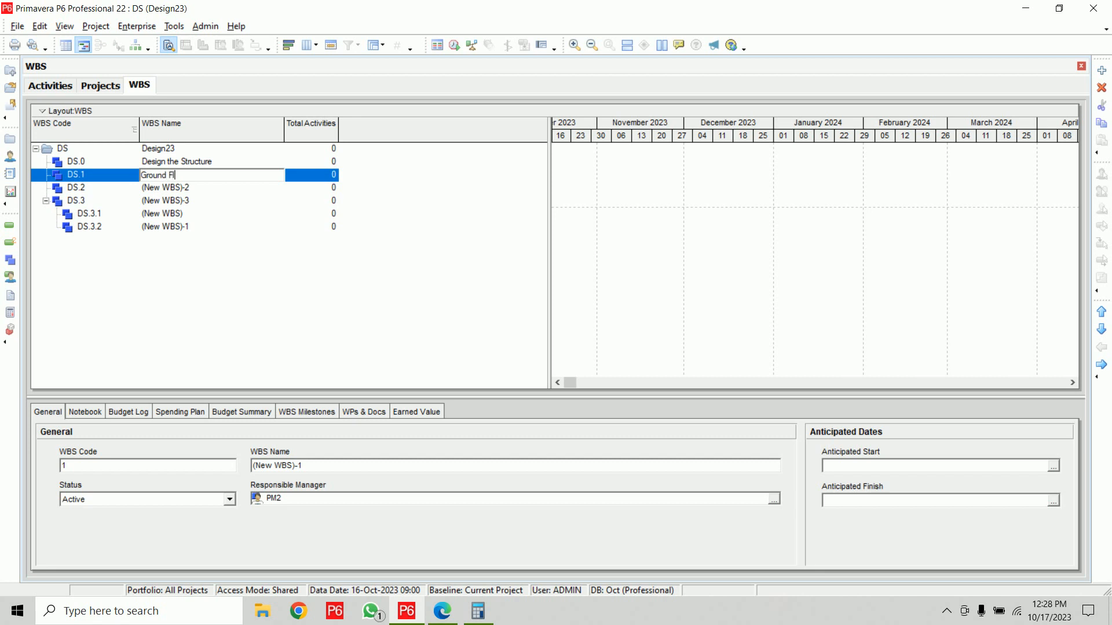
pyautogui.press('Return')
pyautogui.press('Down')
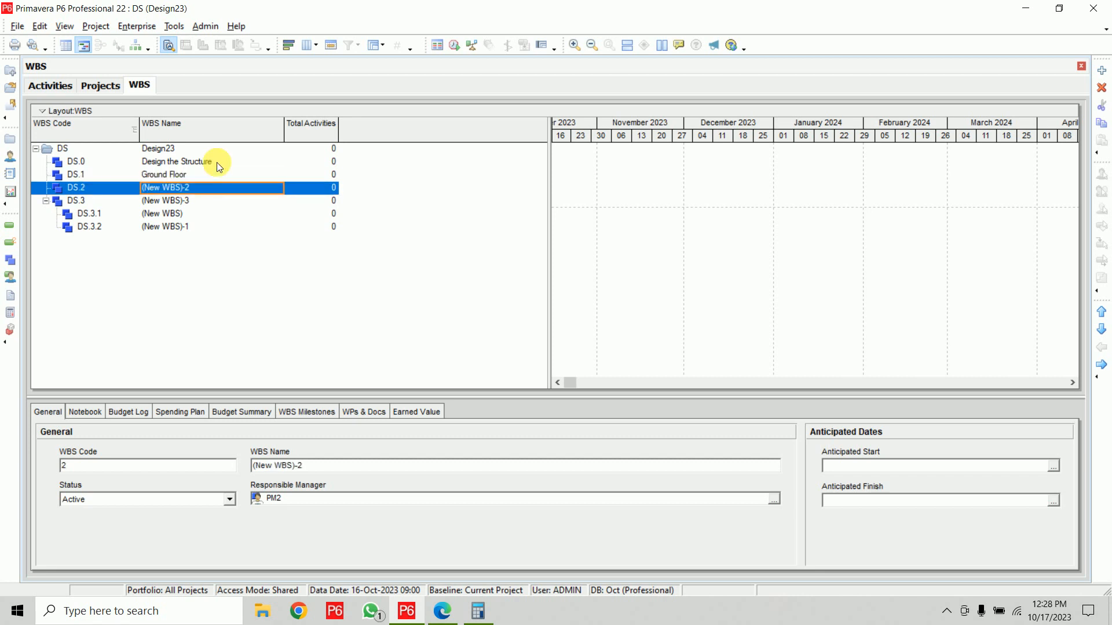
pyautogui.write('Fu')
pyautogui.press('BackSpace')
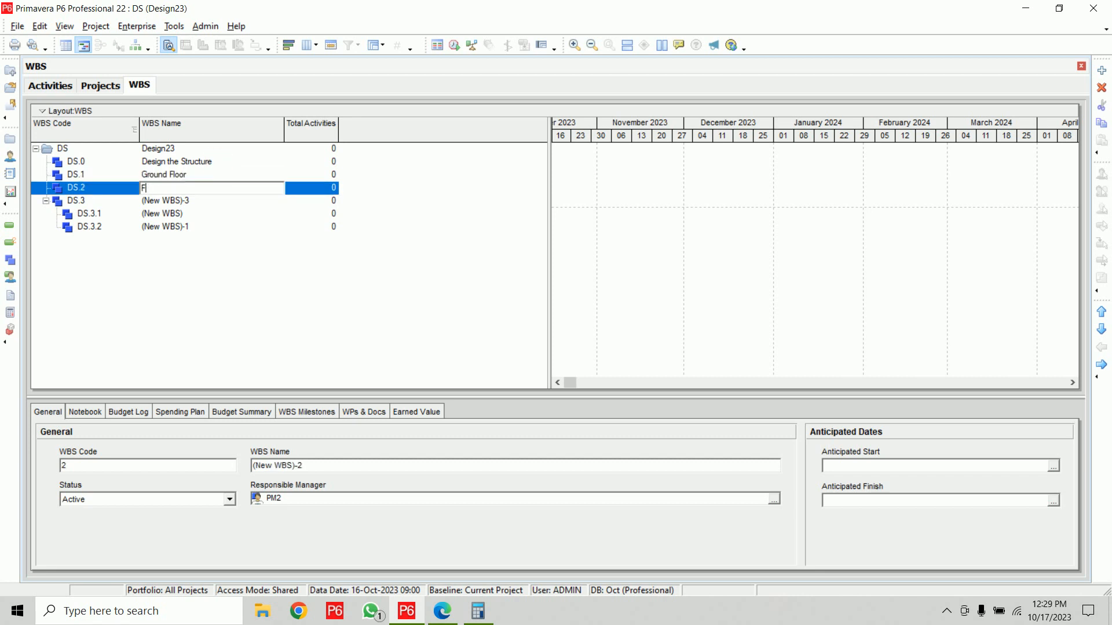
pyautogui.write('irst Floor')
pyautogui.press('Return')
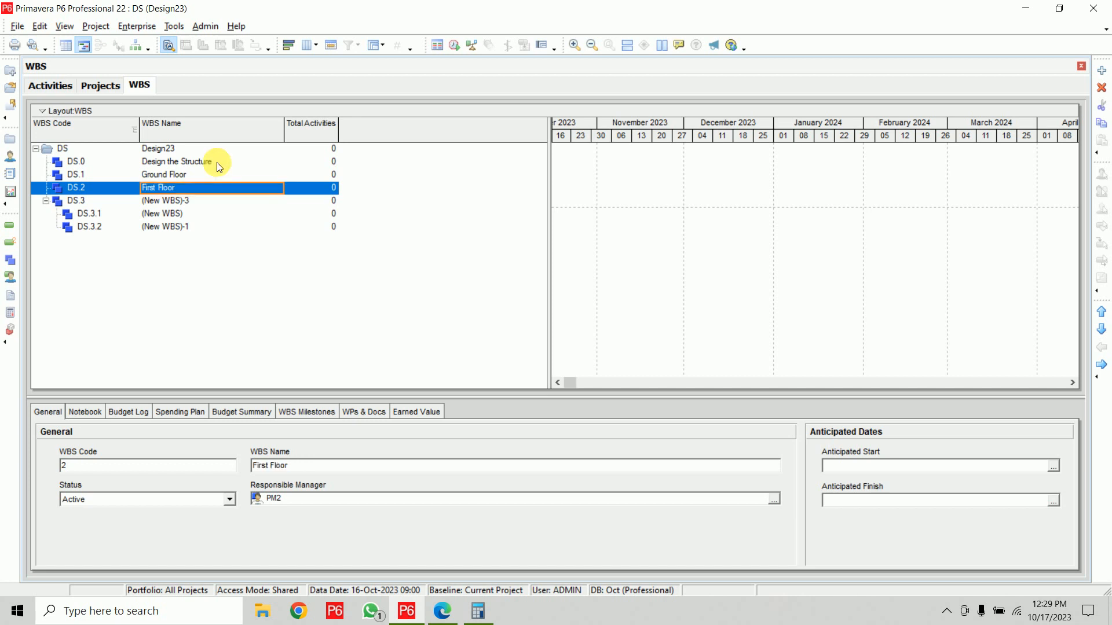
# Name the DS.3 WBS element "Second floor"
pyautogui.press('Down')
pyautogui.write('Sec')
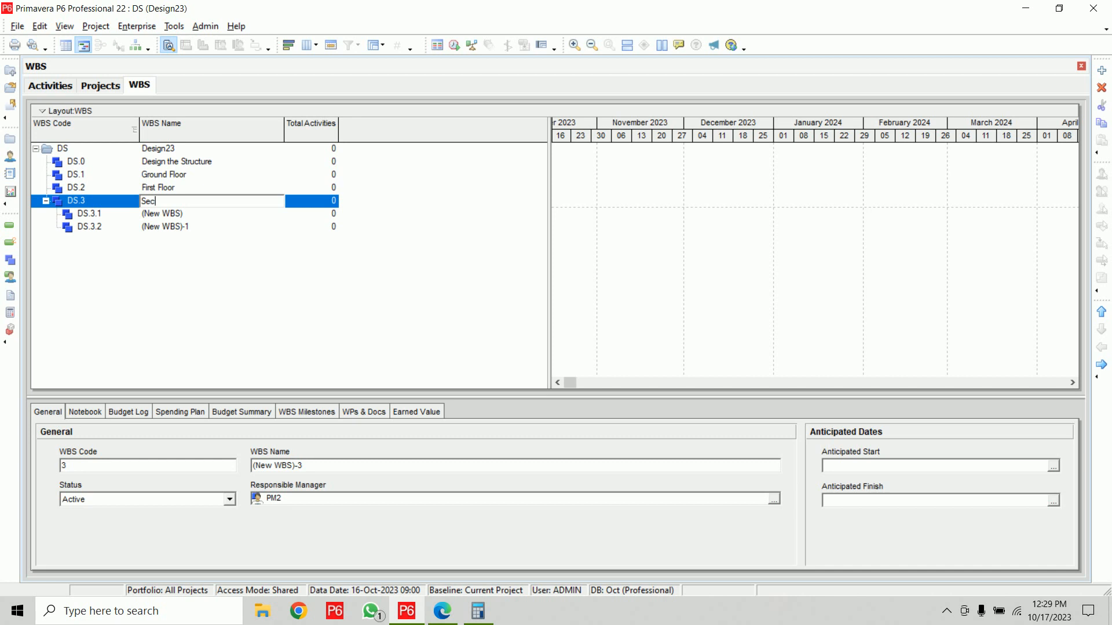
pyautogui.write('ond floor')
pyautogui.press('Return')
# Name the child elements of DS.3: "Interior Design" for DS.3.1 and "Exterior Design" for DS.3.2
pyautogui.press('Down')
pyautogui.write('I')
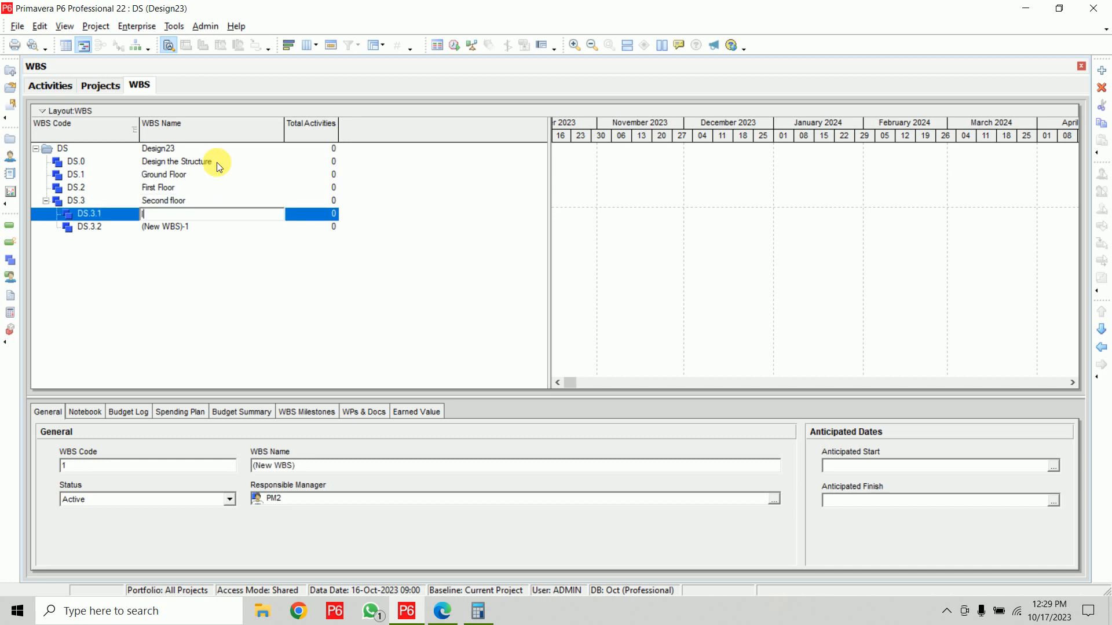
pyautogui.write('nterior Design')
pyautogui.press('Return')
pyautogui.press('Down')
pyautogui.write('Exter')
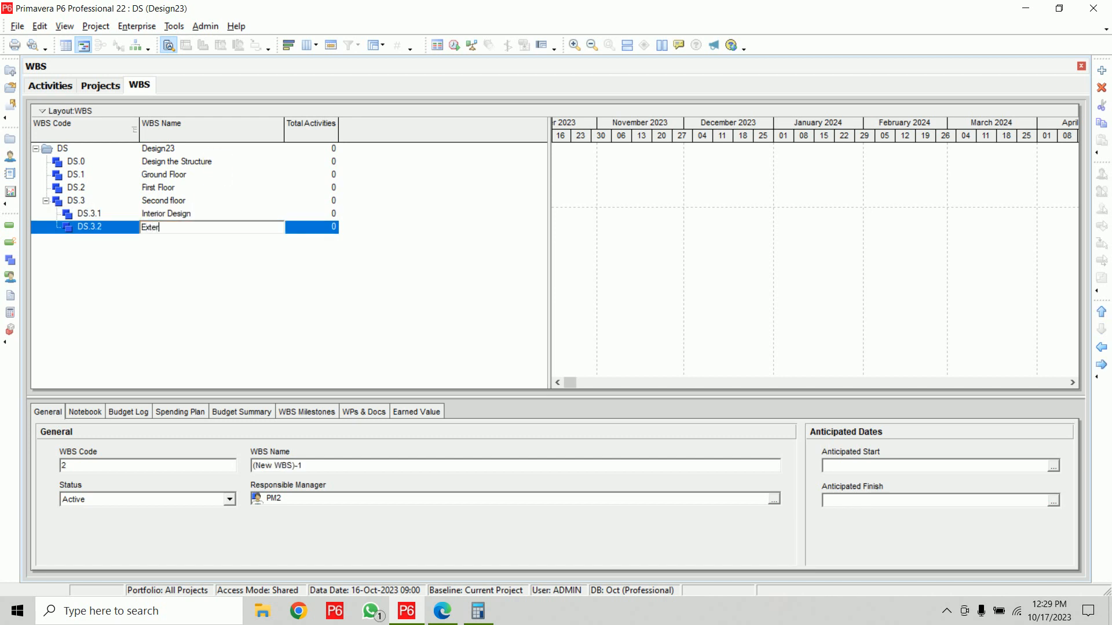
pyautogui.write('ior Design')
pyautogui.press('Return')
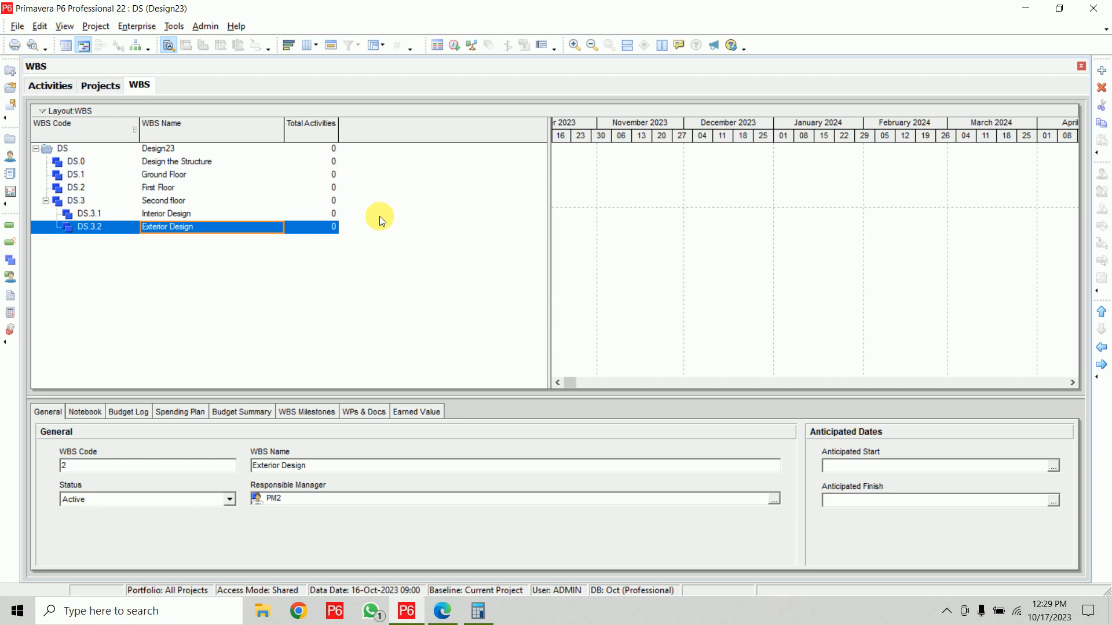
pyautogui.click(279, 149)
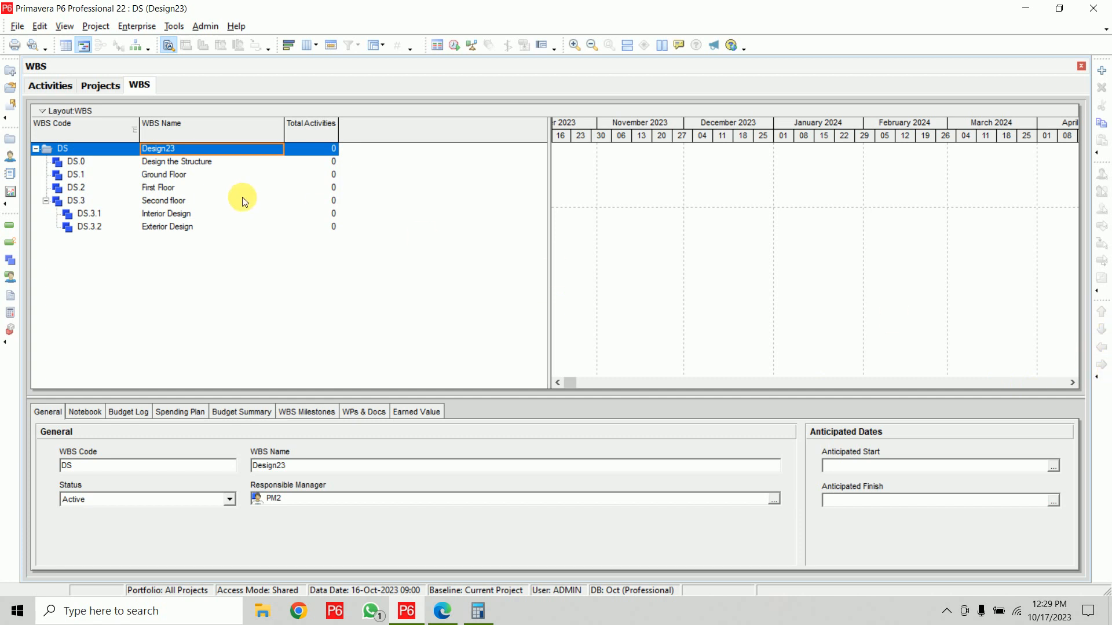
pyautogui.click(124, 200)
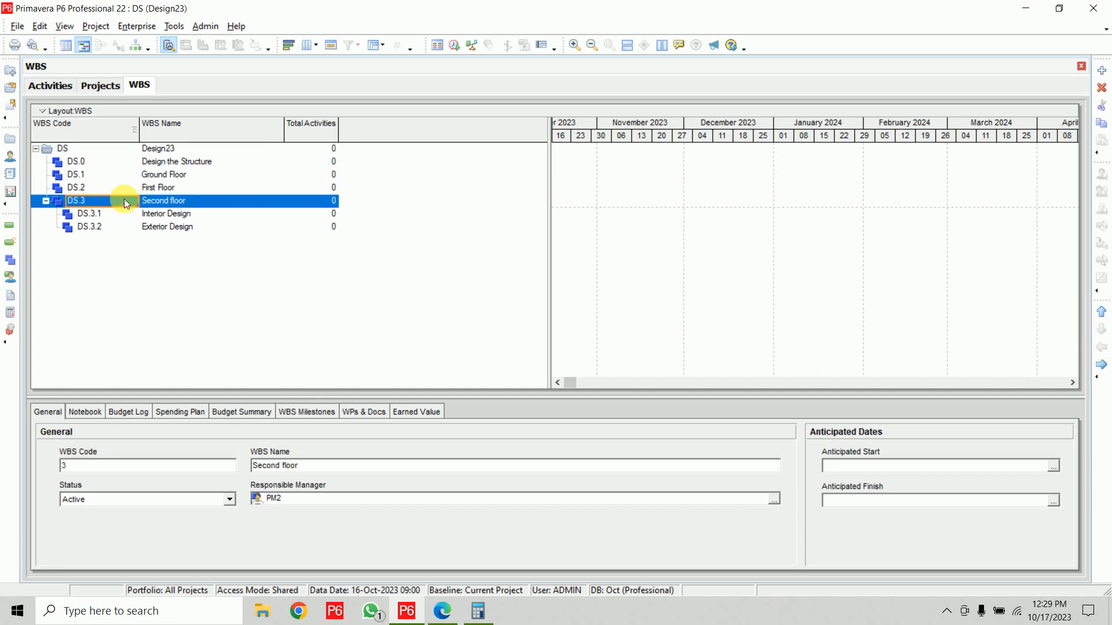
pyautogui.click(97, 202)
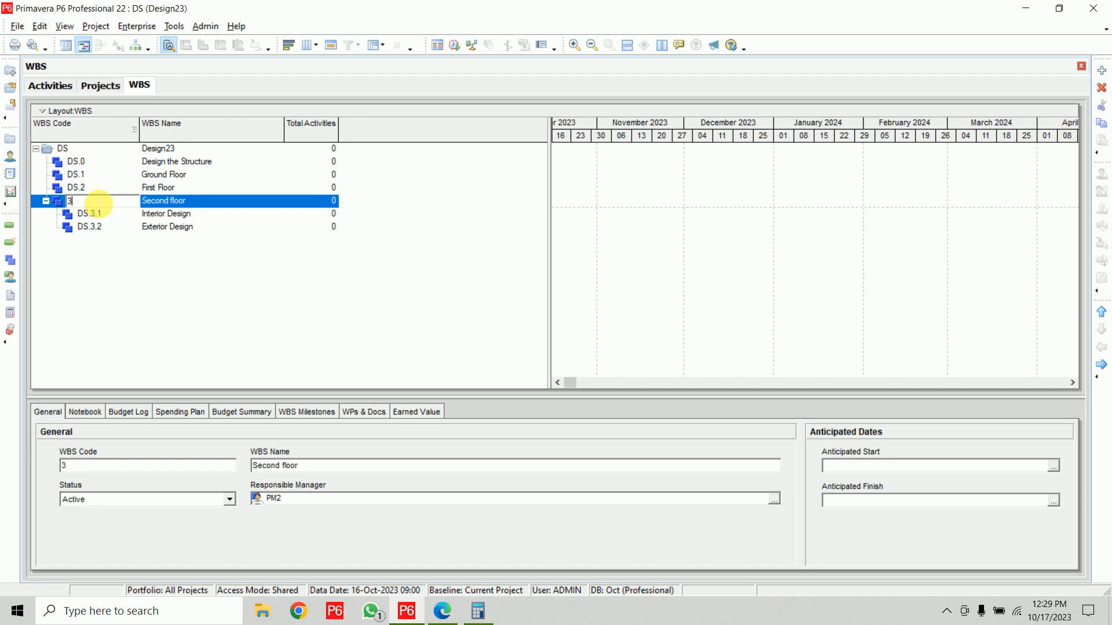
pyautogui.click(243, 204)
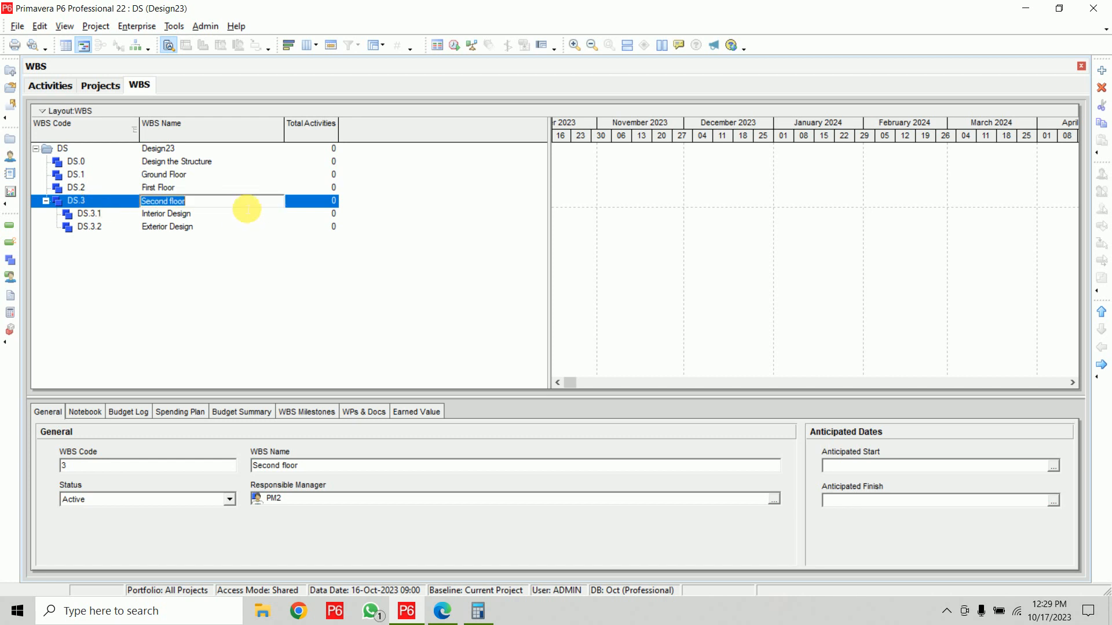
pyautogui.click(418, 302)
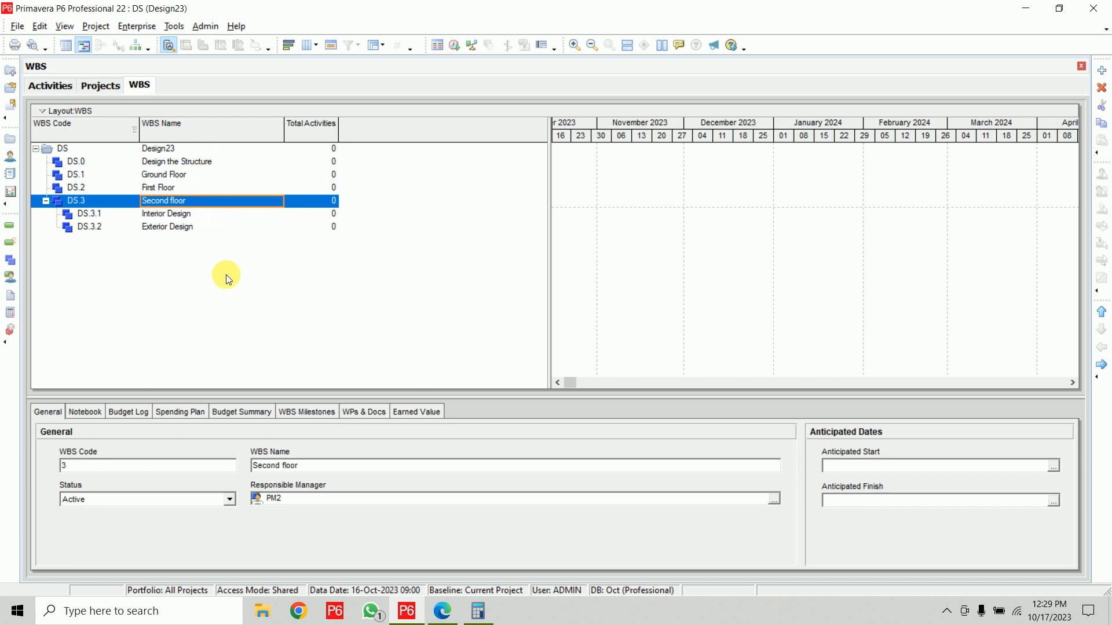
# Copy the Interior Design and Exterior Design elements from Second floor into Ground Floor, including notebook, WBS milestones, and WPs & Docs
pyautogui.click(203, 227)
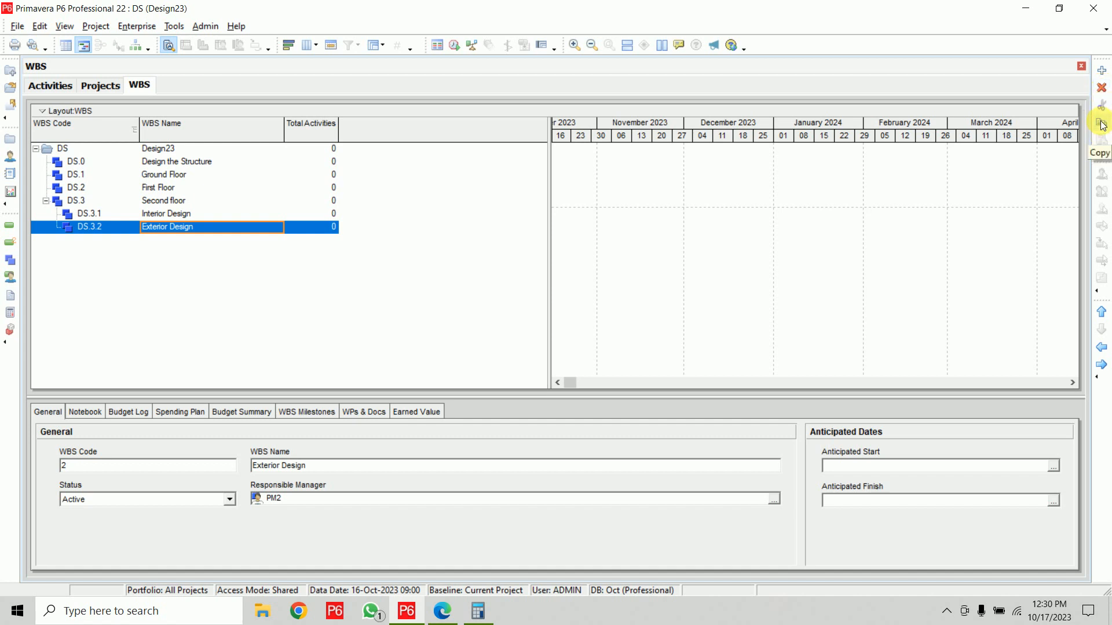
pyautogui.keyDown('shift'); pyautogui.click(161, 213); pyautogui.keyUp('shift')
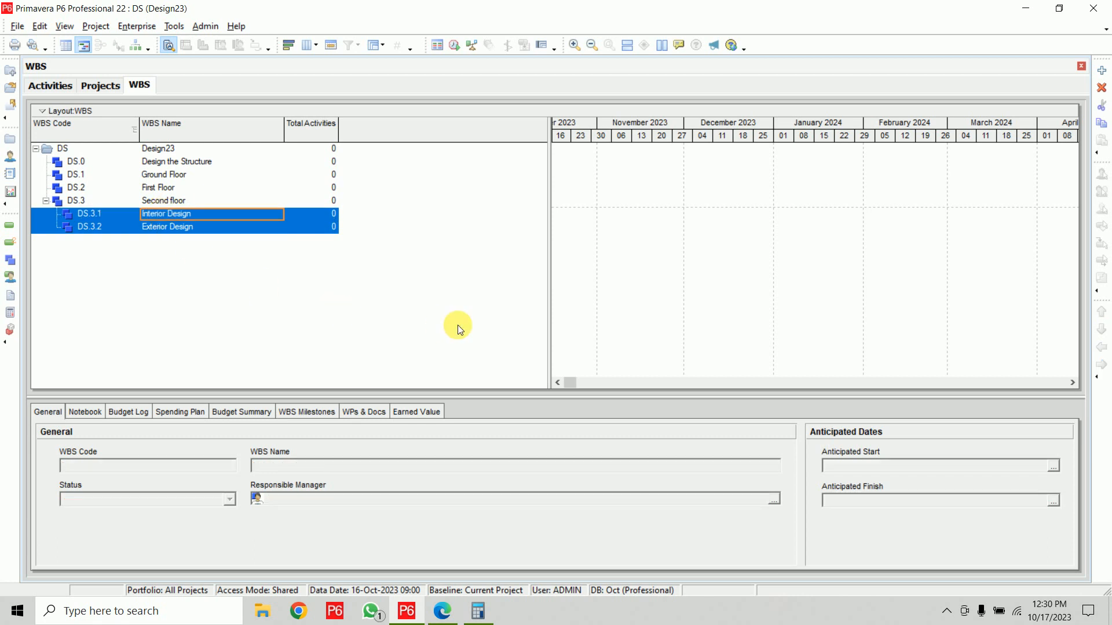
pyautogui.click(1102, 123)
pyautogui.click(165, 174)
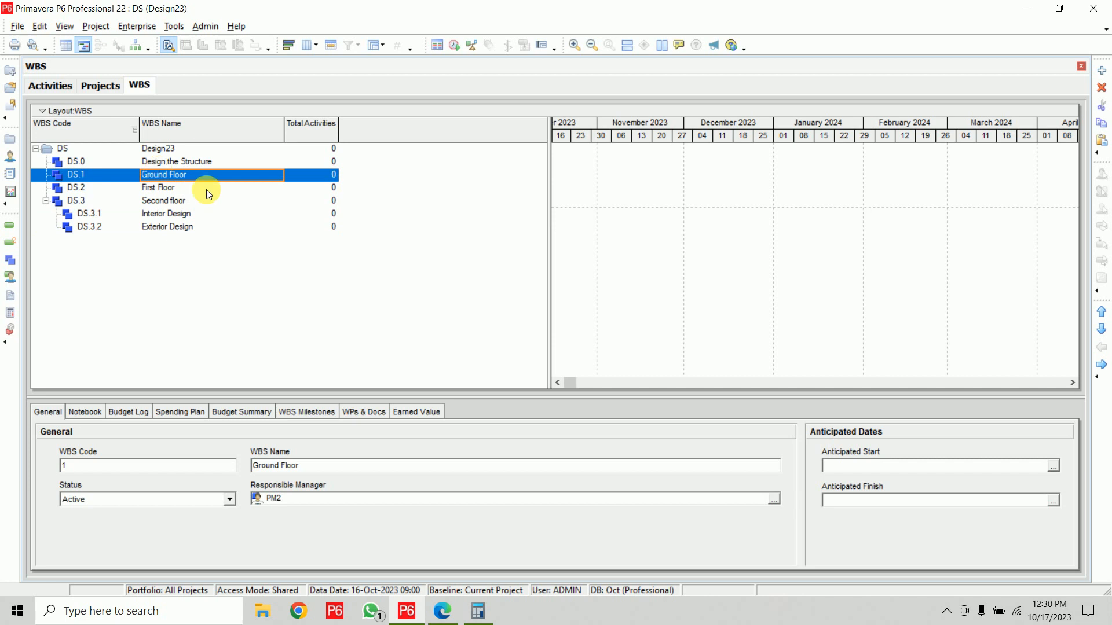
pyautogui.click(1102, 140)
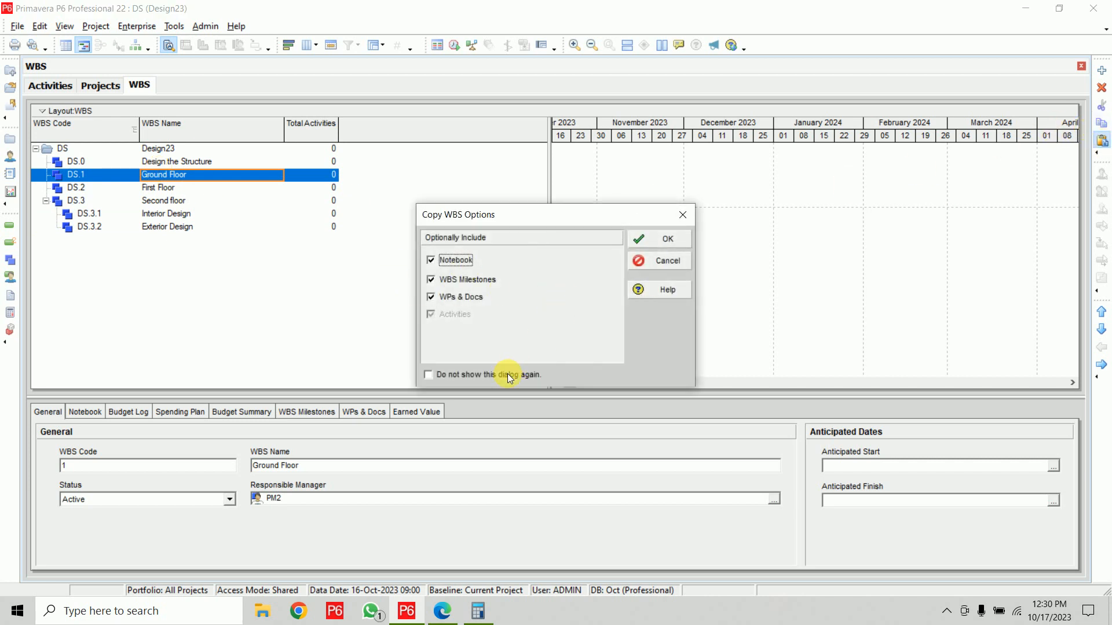
pyautogui.click(661, 238)
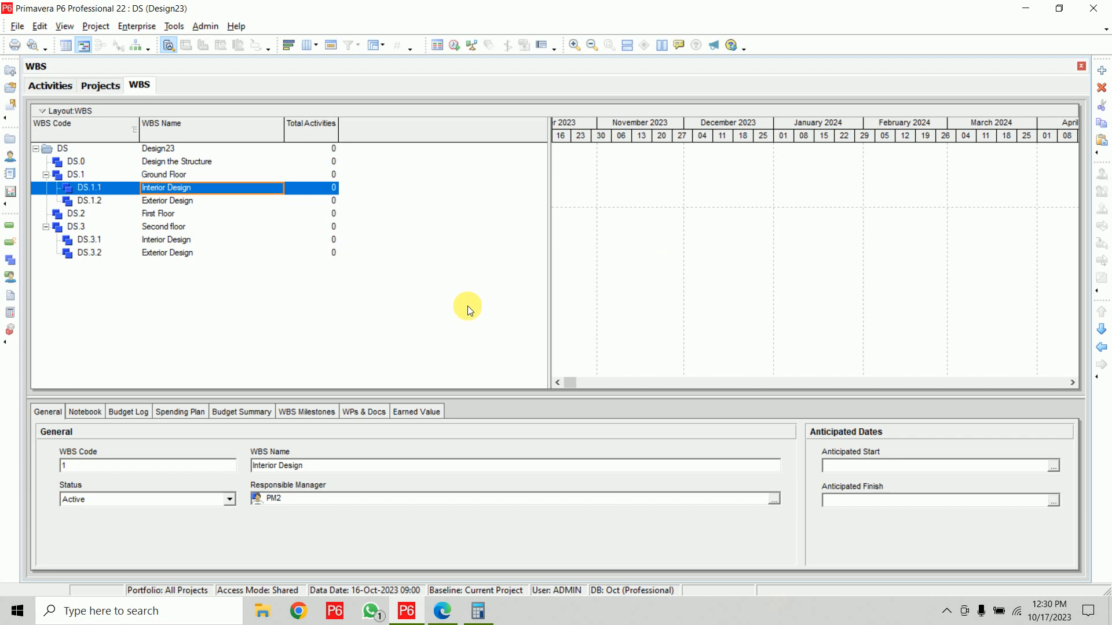
# Move the copied Interior Design and Exterior Design elements from Ground Floor to First Floor
pyautogui.keyDown('shift'); pyautogui.click(109, 200); pyautogui.keyUp('shift')
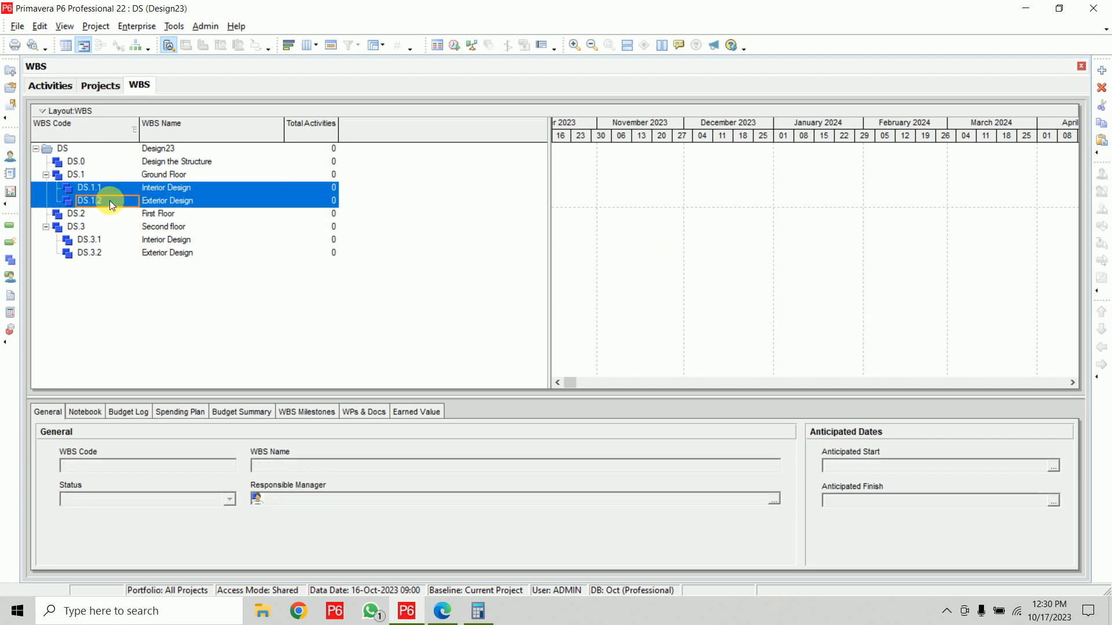
pyautogui.click(1103, 109)
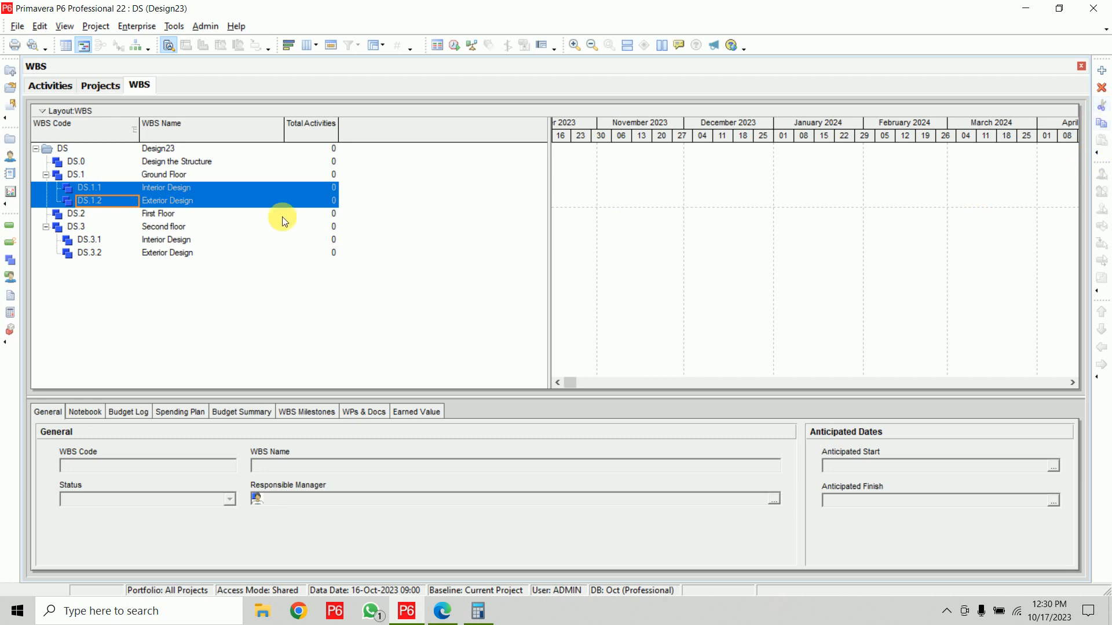
pyautogui.click(167, 218)
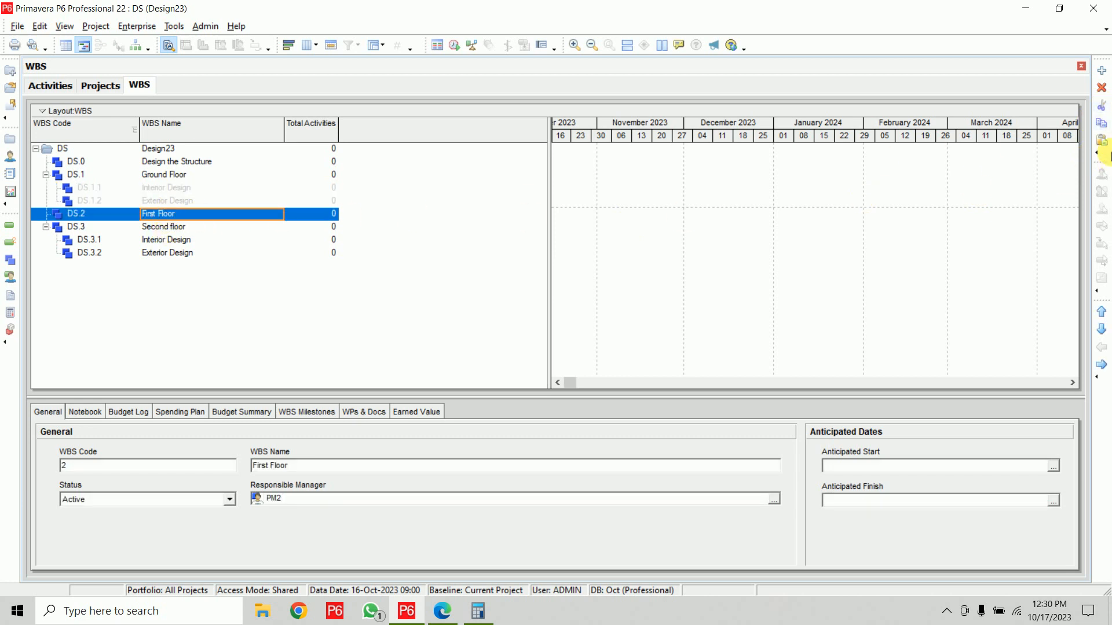
pyautogui.hotkey('ctrl', 'v')
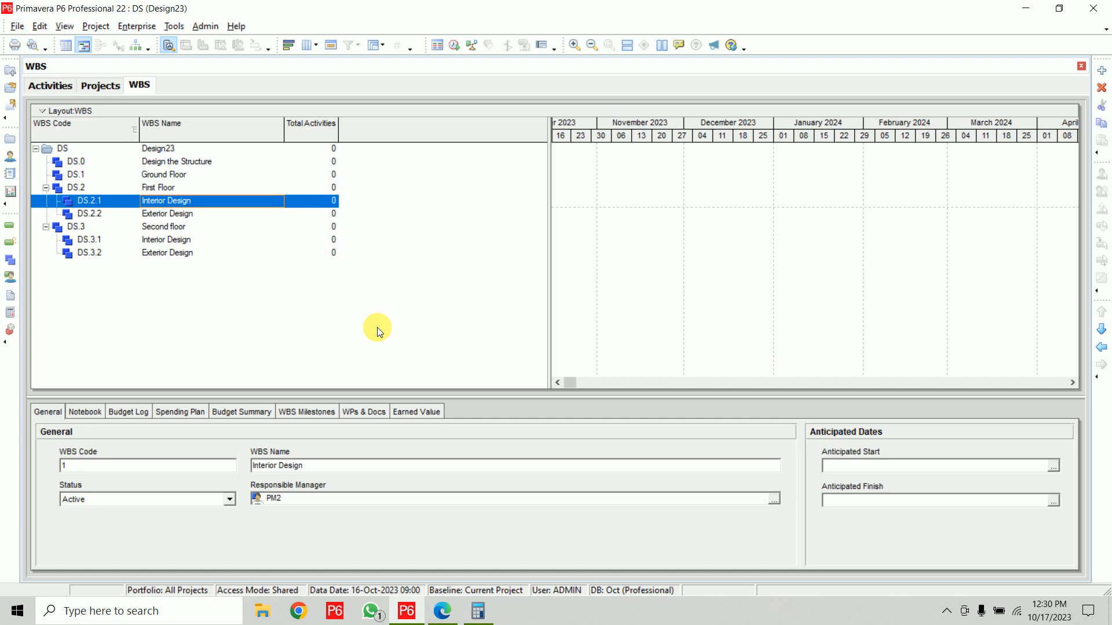
# Delete the Interior Design and Exterior Design elements under First Floor
pyautogui.keyDown('shift'); pyautogui.click(211, 212); pyautogui.keyUp('shift')
pyautogui.click(1102, 88)
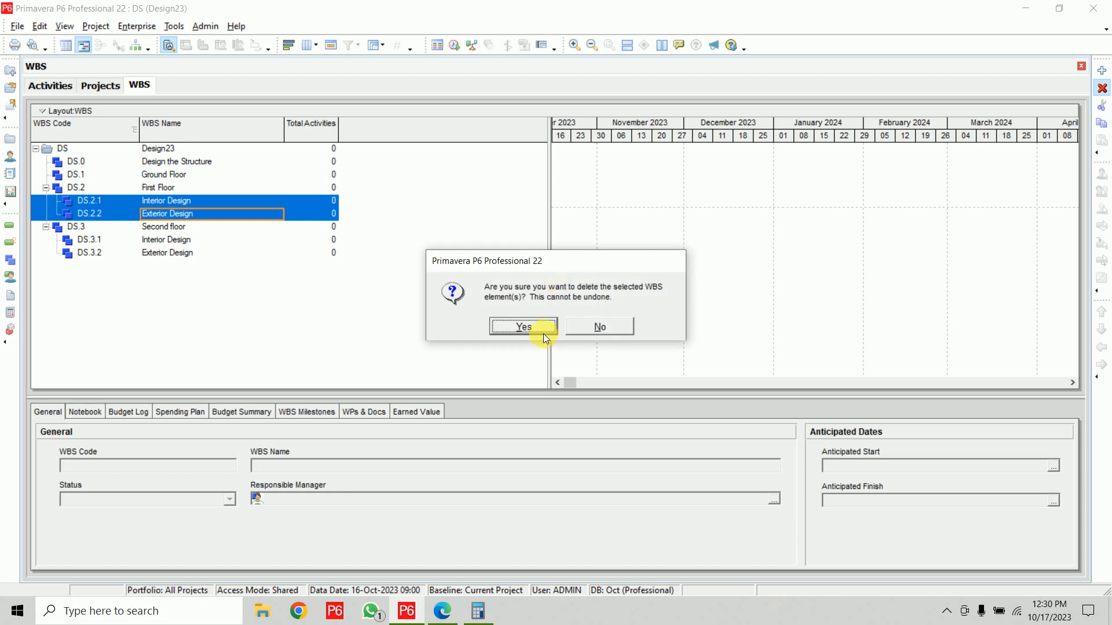
pyautogui.click(523, 326)
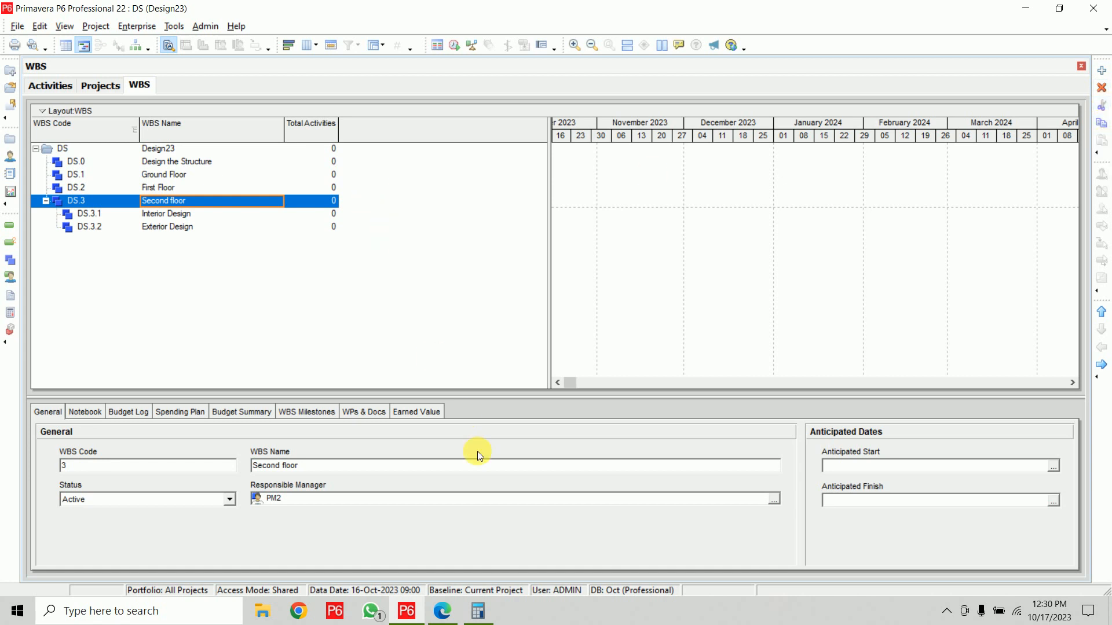
# In the syllabus PDF in Edge, bracket the WBS topics, box "Configuring general WBS information", and draw an arrow to "Creating a WBS from a template"
pyautogui.click(442, 611)
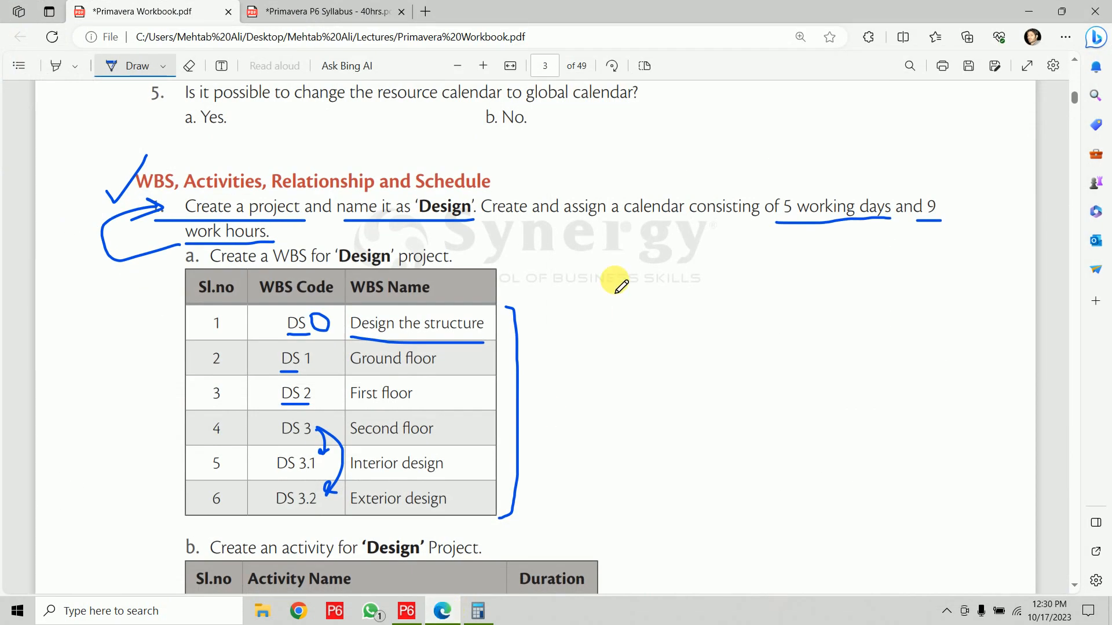
pyautogui.click(345, 9)
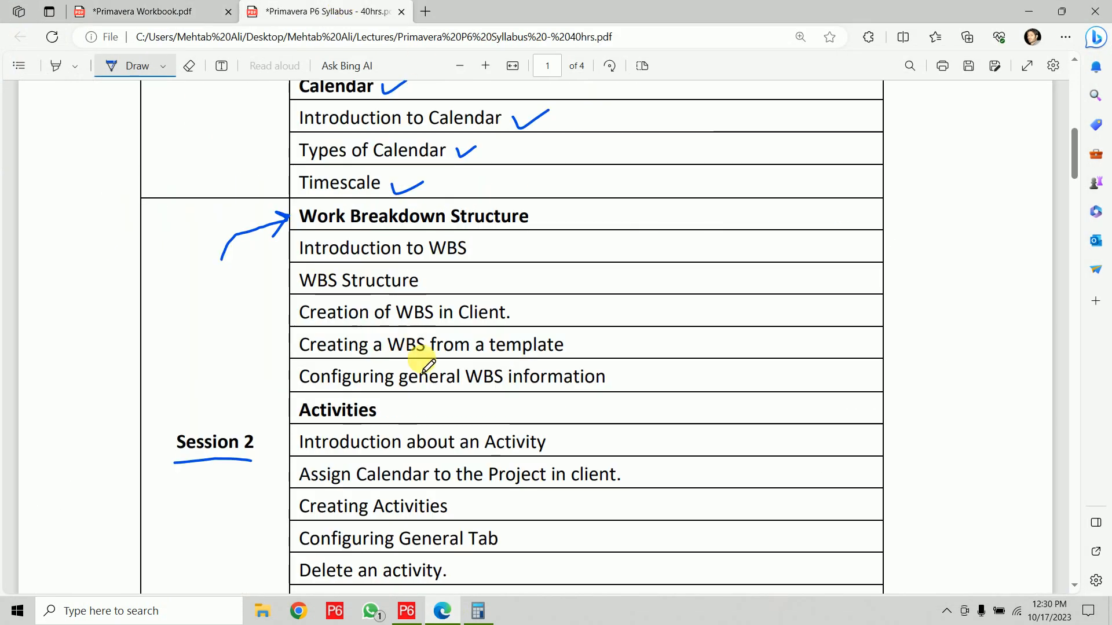
pyautogui.moveTo(589, 242)
pyautogui.mouseDown()
pyautogui.moveTo(693, 336)
pyautogui.moveTo(592, 386)
pyautogui.mouseUp()
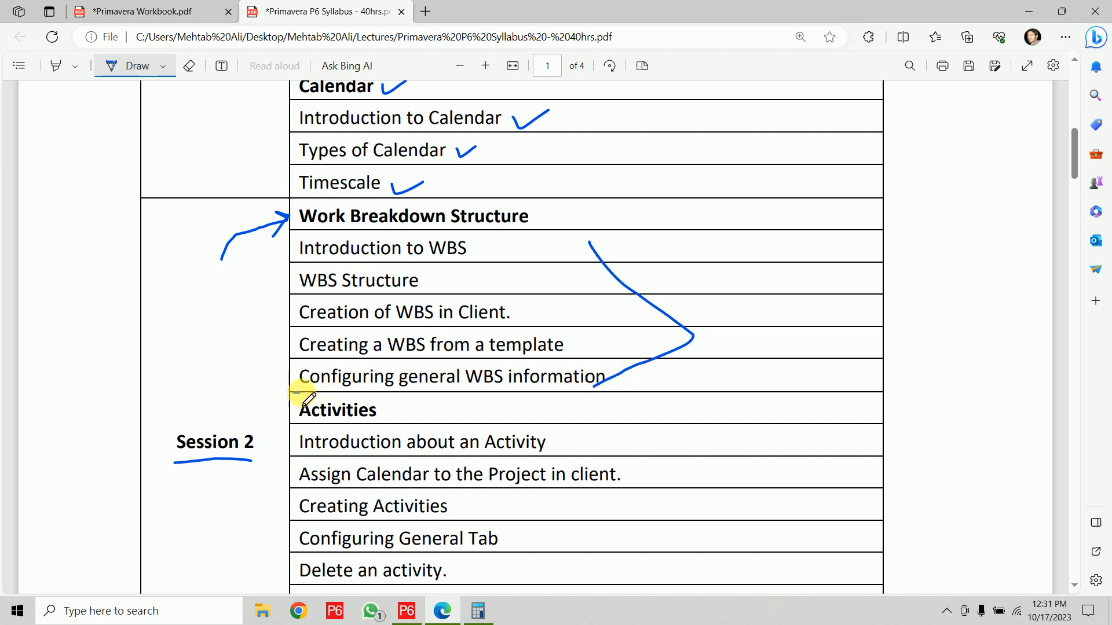
pyautogui.moveTo(297, 393)
pyautogui.mouseDown()
pyautogui.moveTo(620, 393)
pyautogui.moveTo(580, 360)
pyautogui.moveTo(451, 360)
pyautogui.moveTo(296, 362)
pyautogui.moveTo(293, 394)
pyautogui.mouseUp()
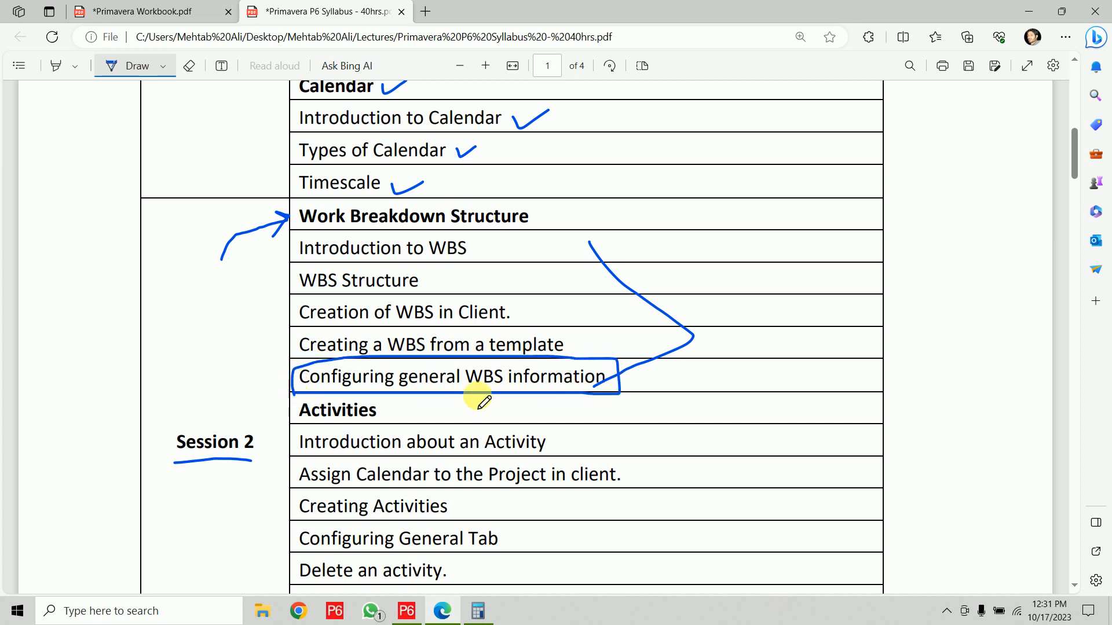
pyautogui.moveTo(602, 370)
pyautogui.mouseDown()
pyautogui.moveTo(635, 348)
pyautogui.moveTo(568, 343)
pyautogui.mouseUp()
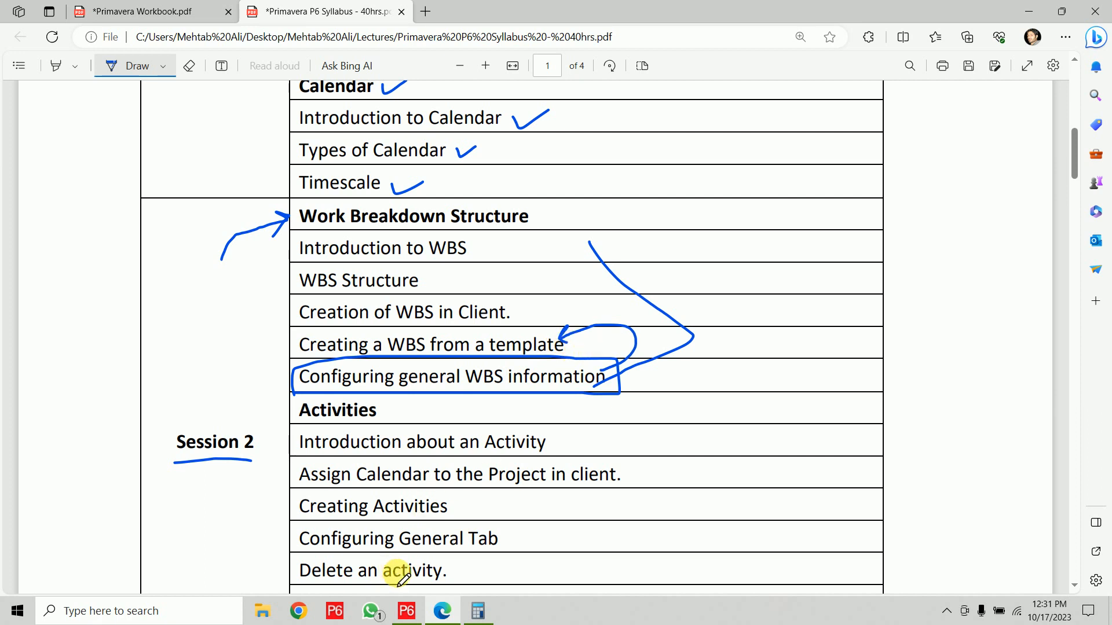
pyautogui.click(444, 611)
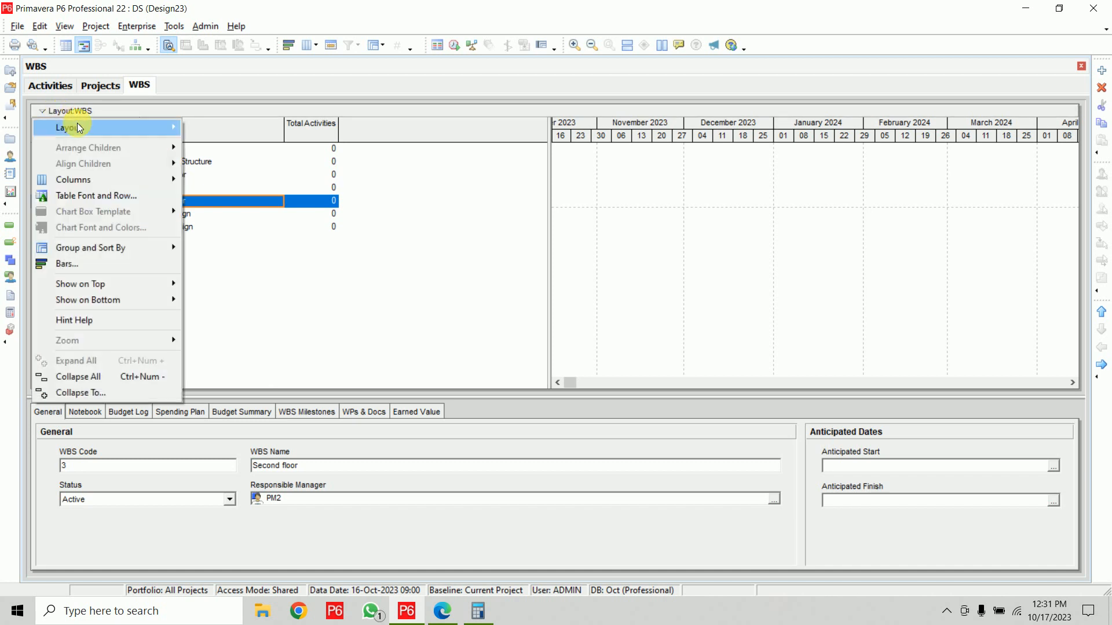
# Open the list of saved WBS layouts in Primavera P6 without saving the current layout's changes, and look through the global layouts
pyautogui.moveTo(77, 127)
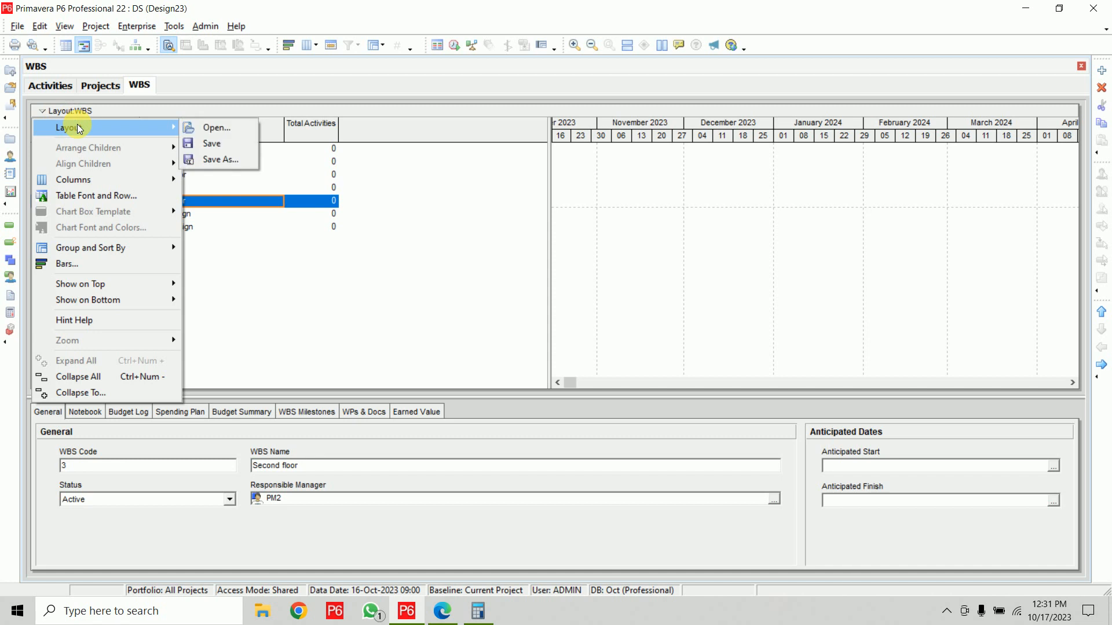
pyautogui.click(215, 127)
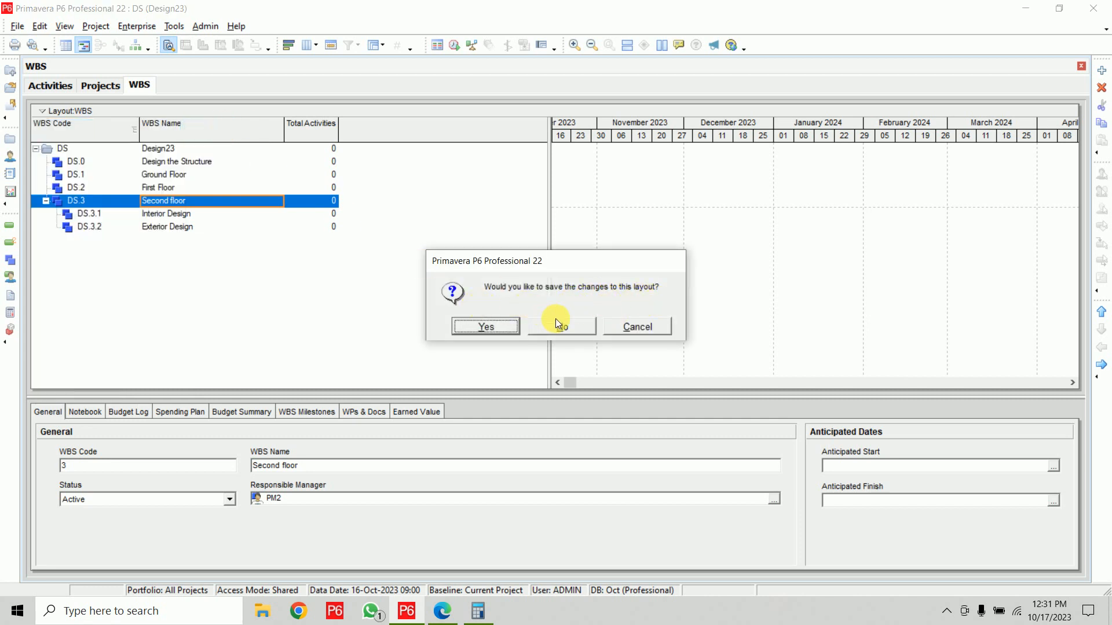
pyautogui.click(568, 330)
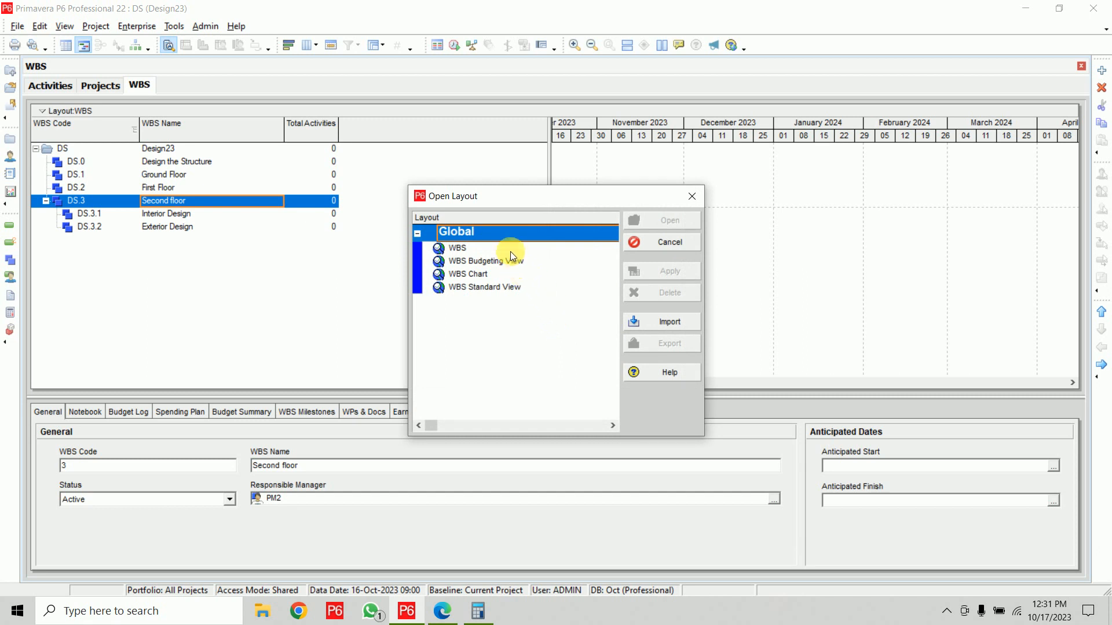
pyautogui.click(504, 286)
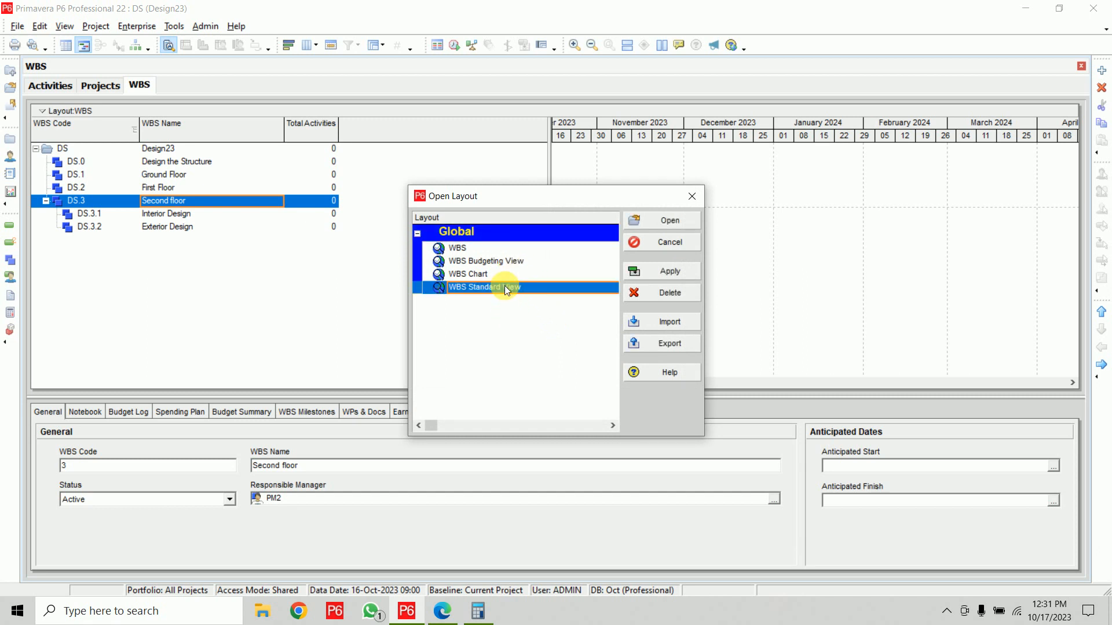
pyautogui.click(502, 274)
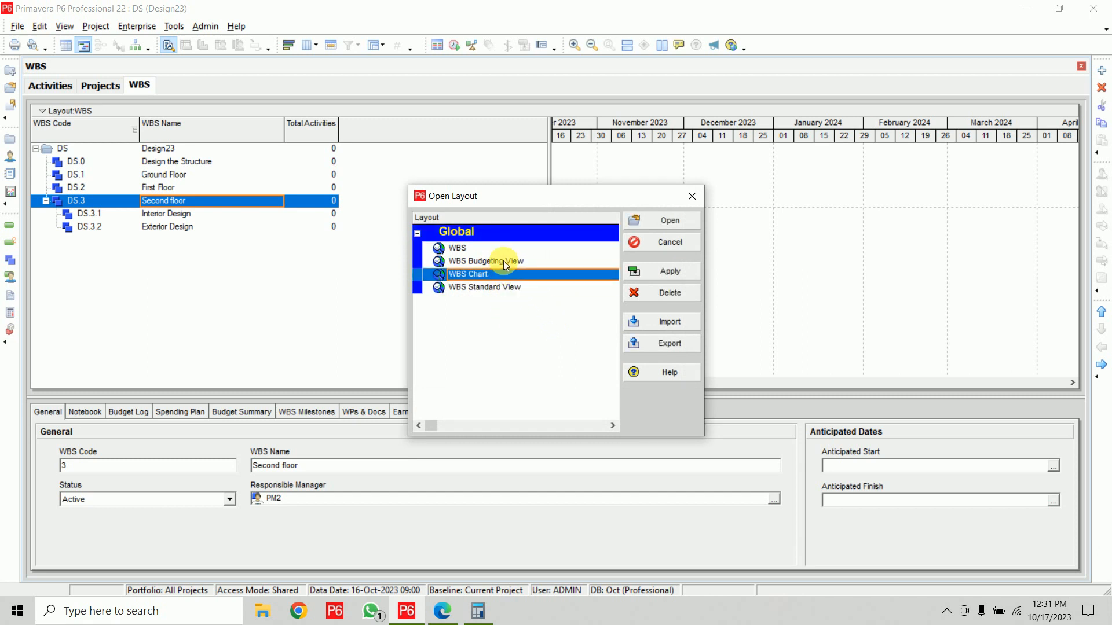
pyautogui.click(503, 261)
pyautogui.click(503, 249)
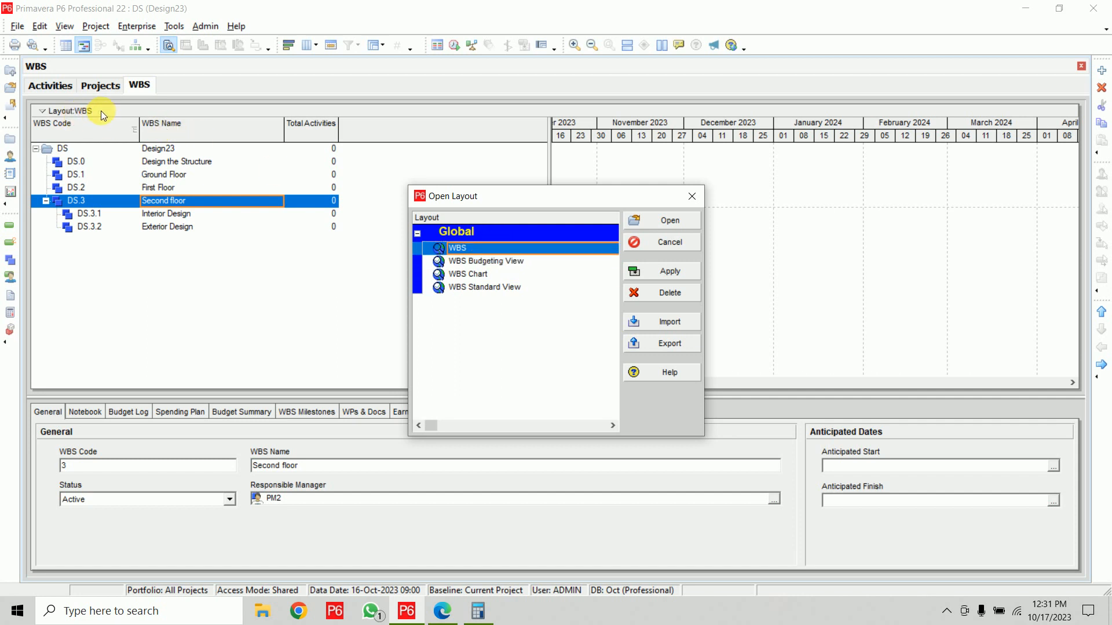
# Preview the WBS Budgeting View and WBS Chart layouts on the project
pyautogui.click(548, 262)
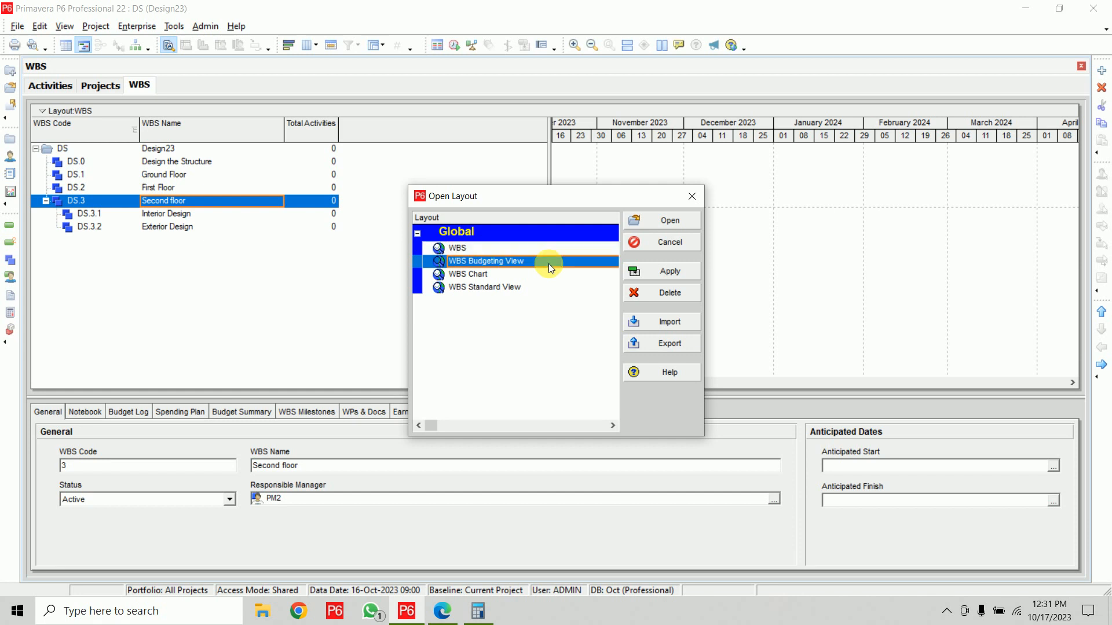
pyautogui.click(690, 268)
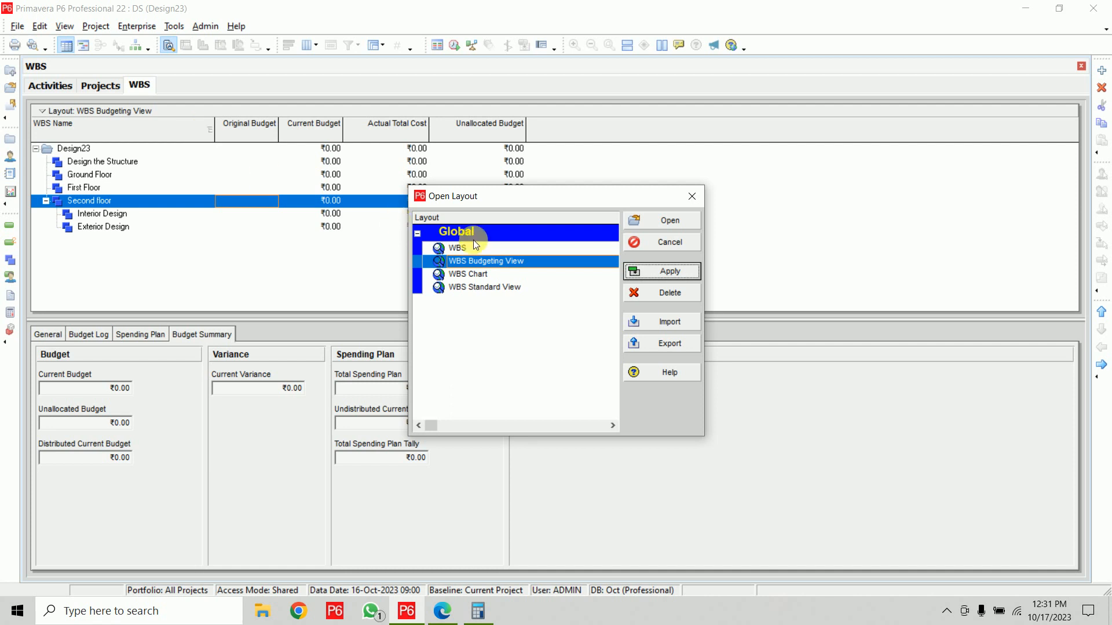
pyautogui.click(490, 275)
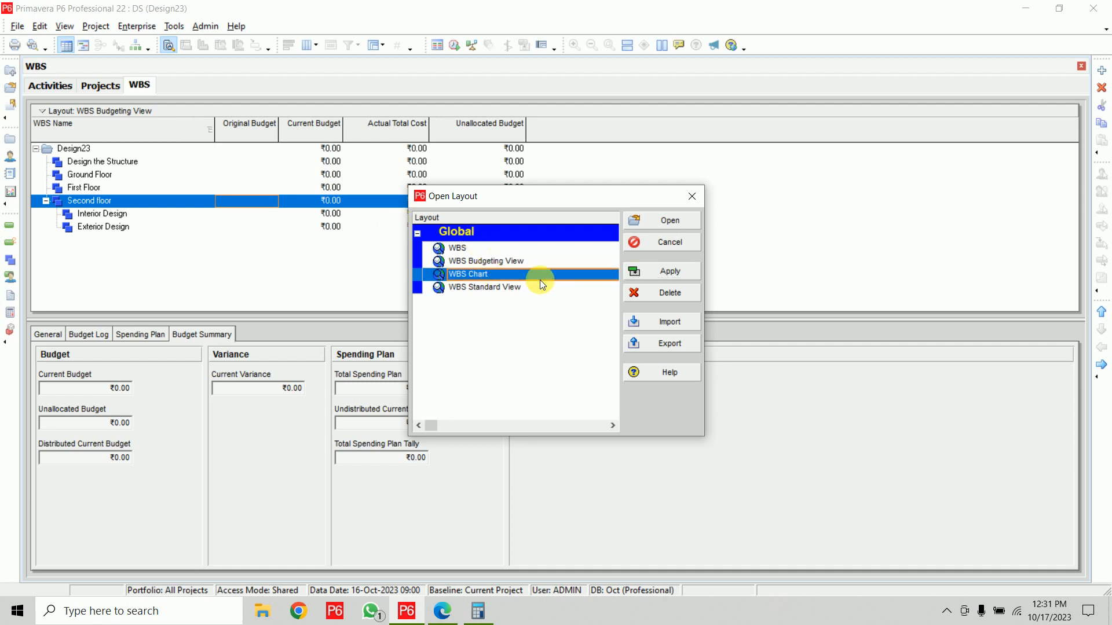
pyautogui.click(657, 273)
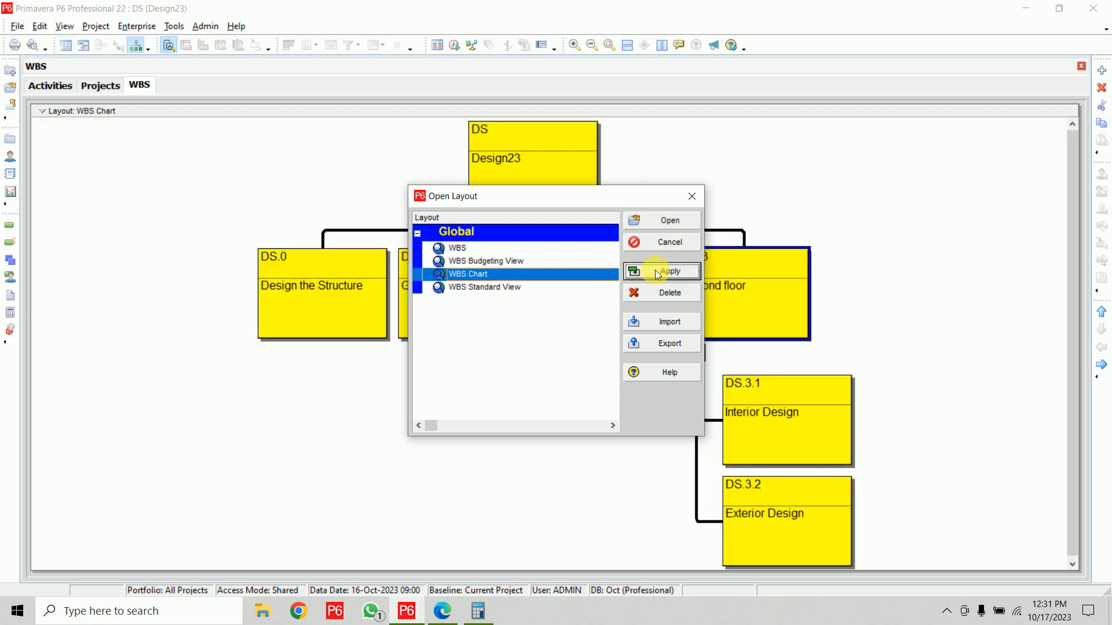
# Preview the WBS Standard View layout, then apply the global WBS layout and close the layout list
pyautogui.click(510, 287)
pyautogui.click(679, 273)
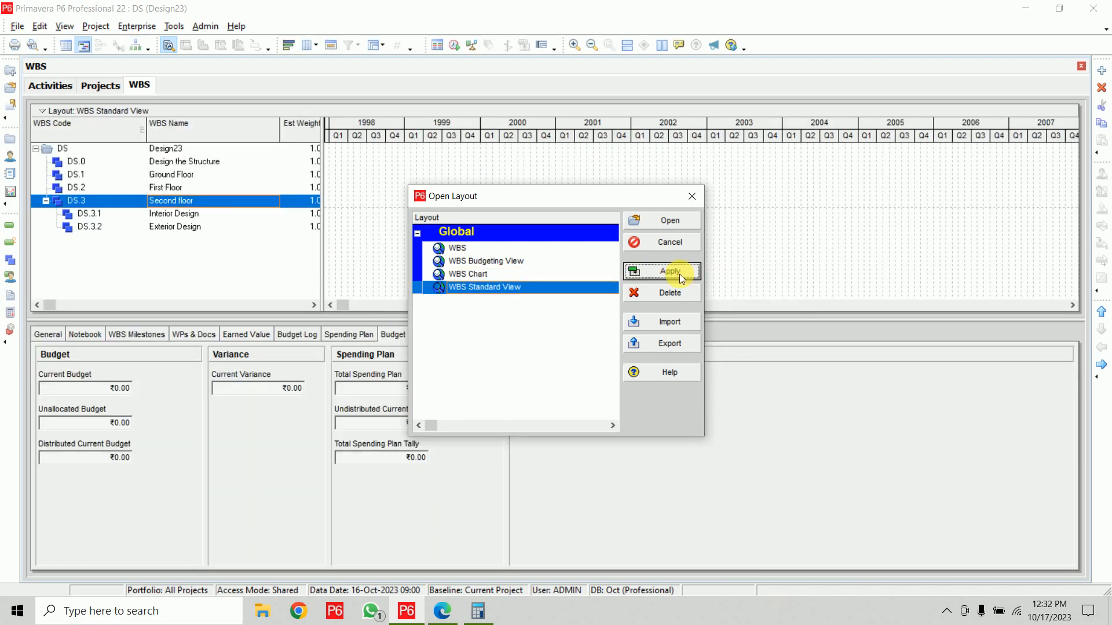
pyautogui.click(466, 248)
pyautogui.click(647, 271)
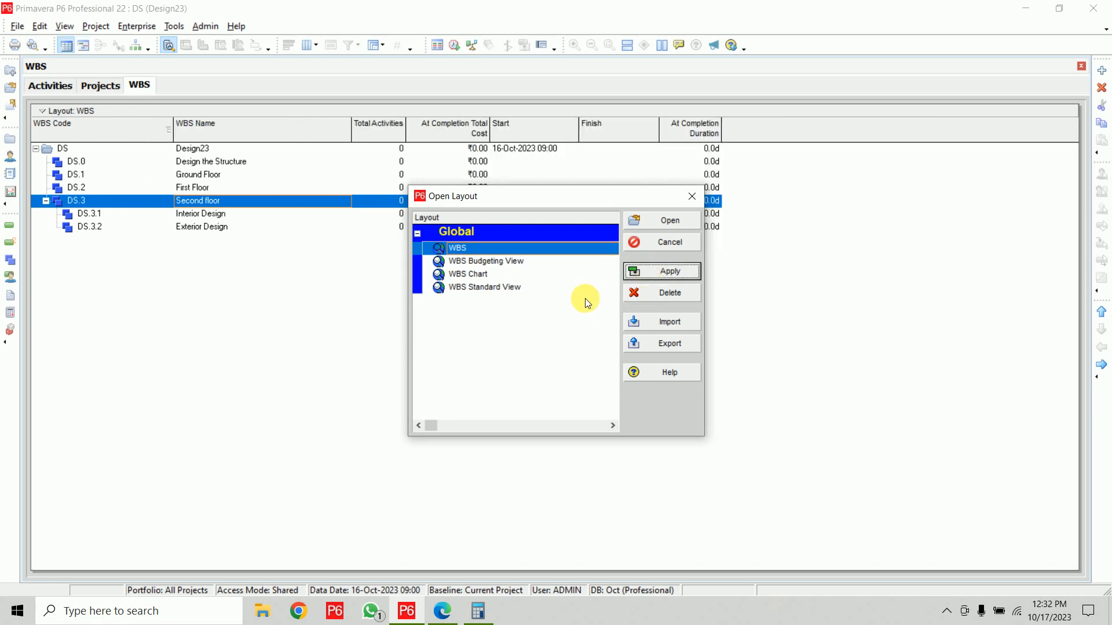
pyautogui.click(673, 241)
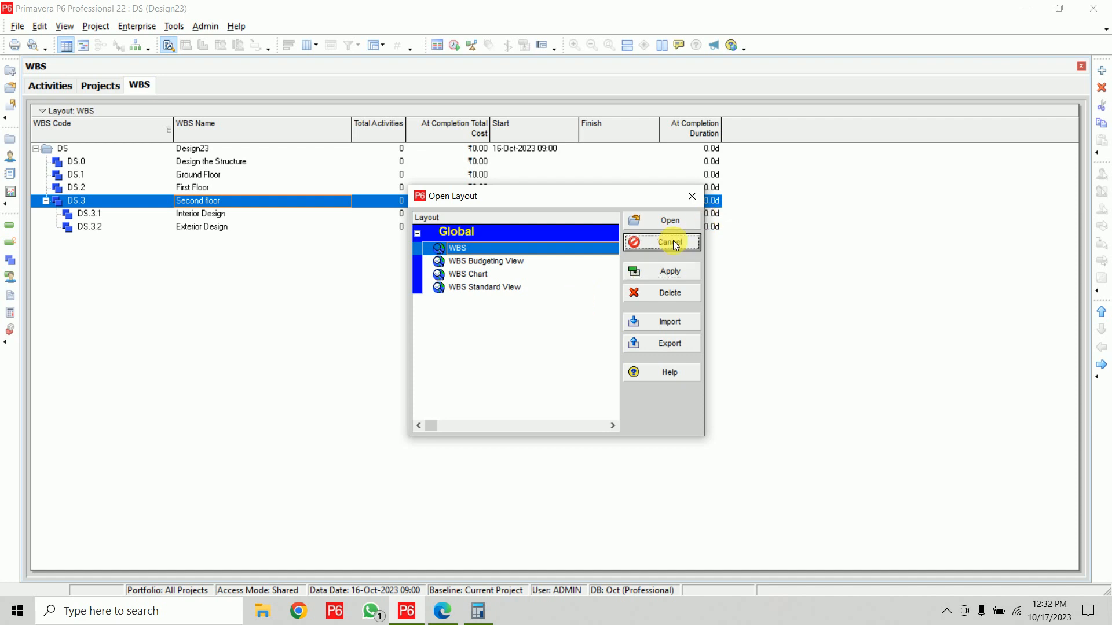
# Open the global WBS Standard View layout for the project and widen the WBS table beside the Gantt chart
pyautogui.click(71, 110)
pyautogui.moveTo(79, 127)
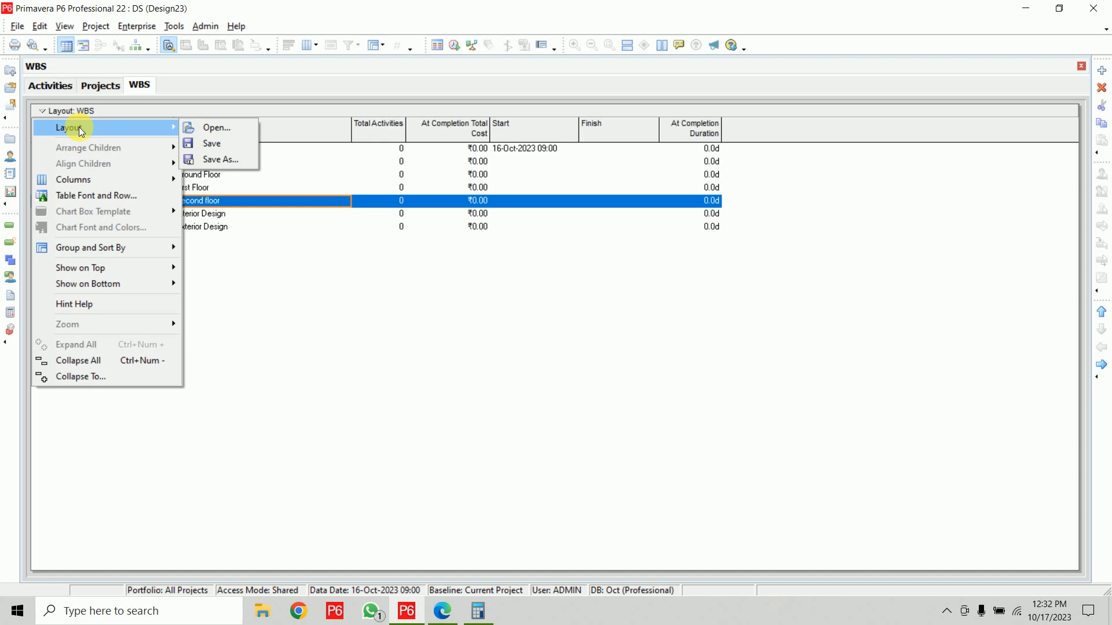
pyautogui.click(218, 129)
pyautogui.click(552, 325)
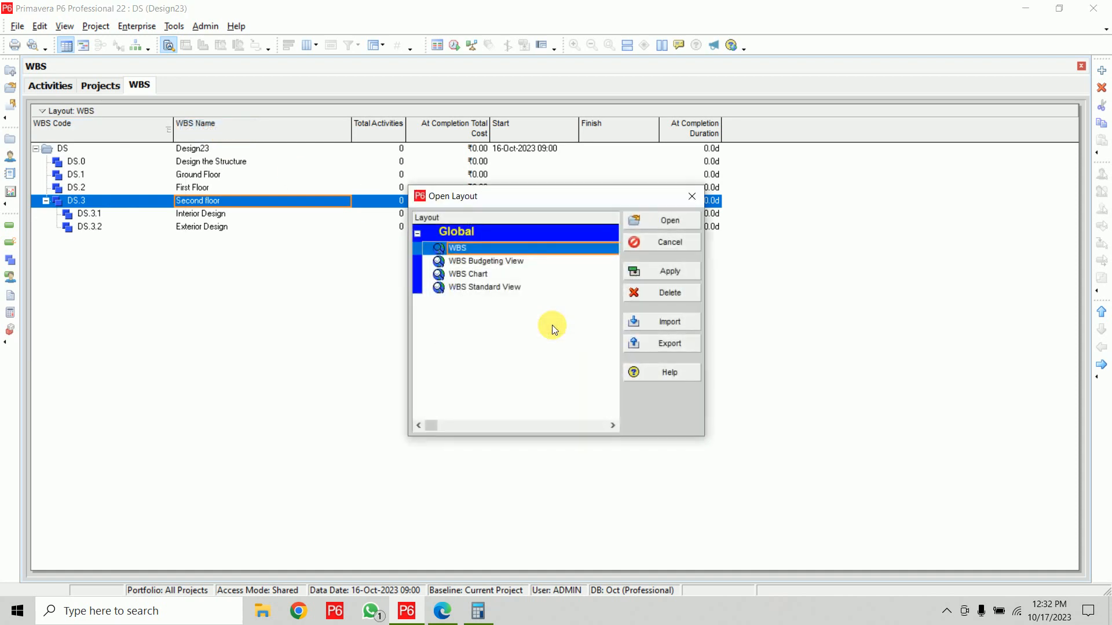
pyautogui.click(478, 251)
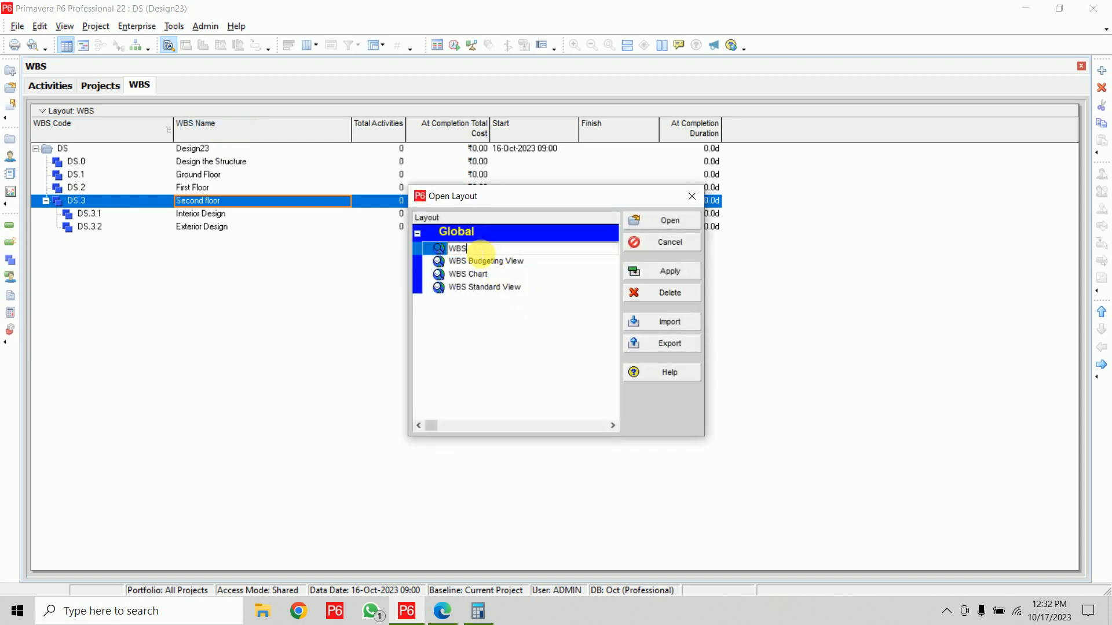
pyautogui.click(659, 272)
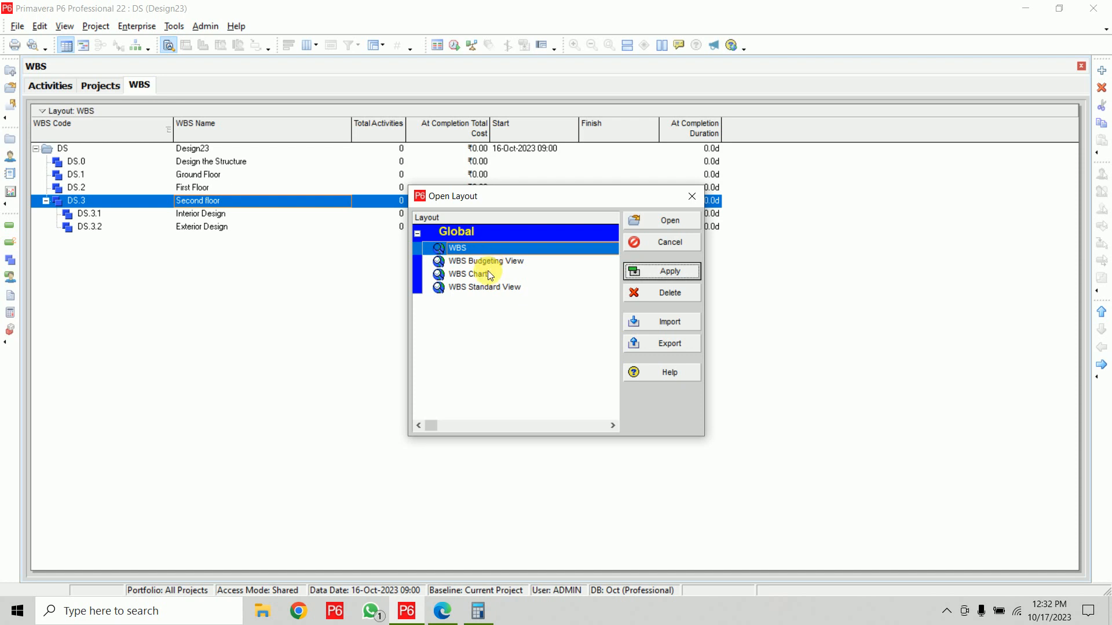
pyautogui.click(489, 287)
pyautogui.click(649, 271)
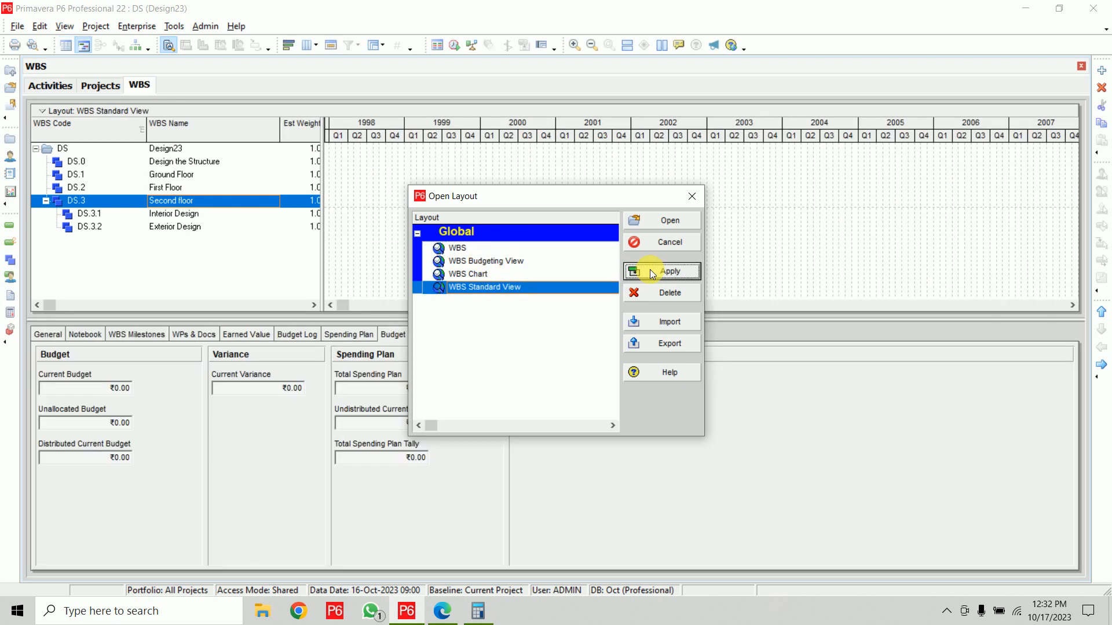
pyautogui.click(666, 221)
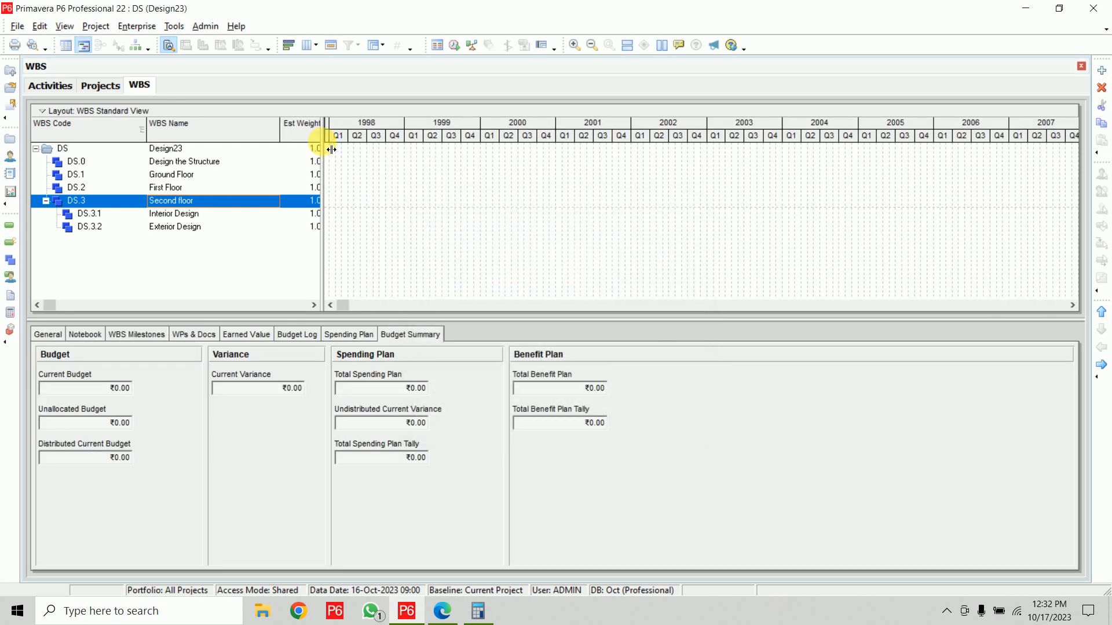
pyautogui.moveTo(331, 149); pyautogui.dragTo(427, 146)
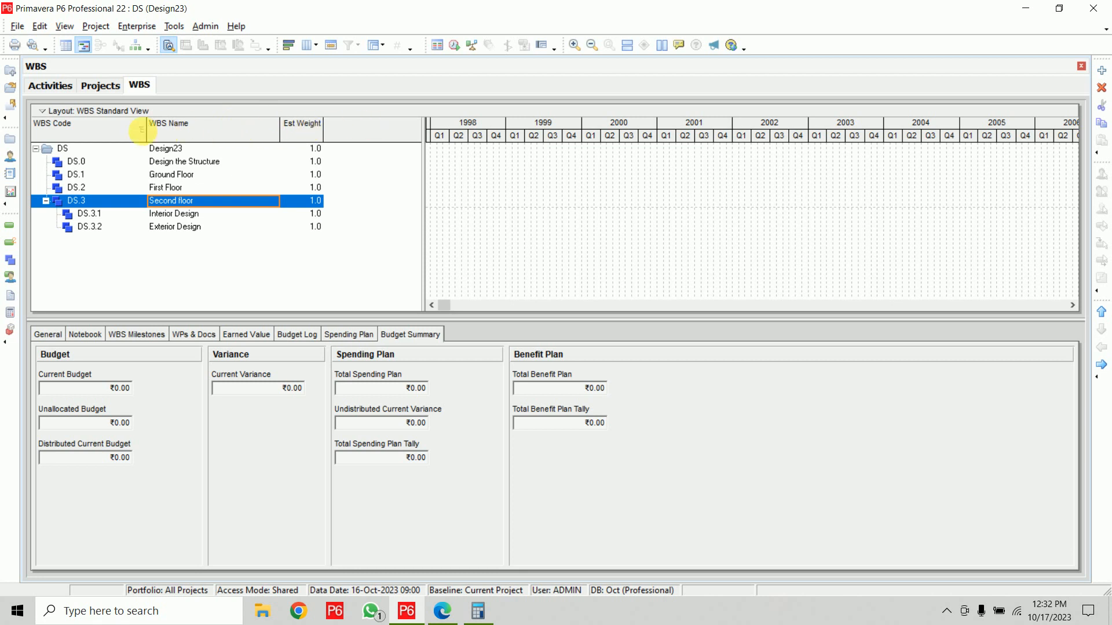
# Open the column customization for the WBS table, show the available options as a plain list, and enlarge the dialog
pyautogui.rightClick(307, 127)
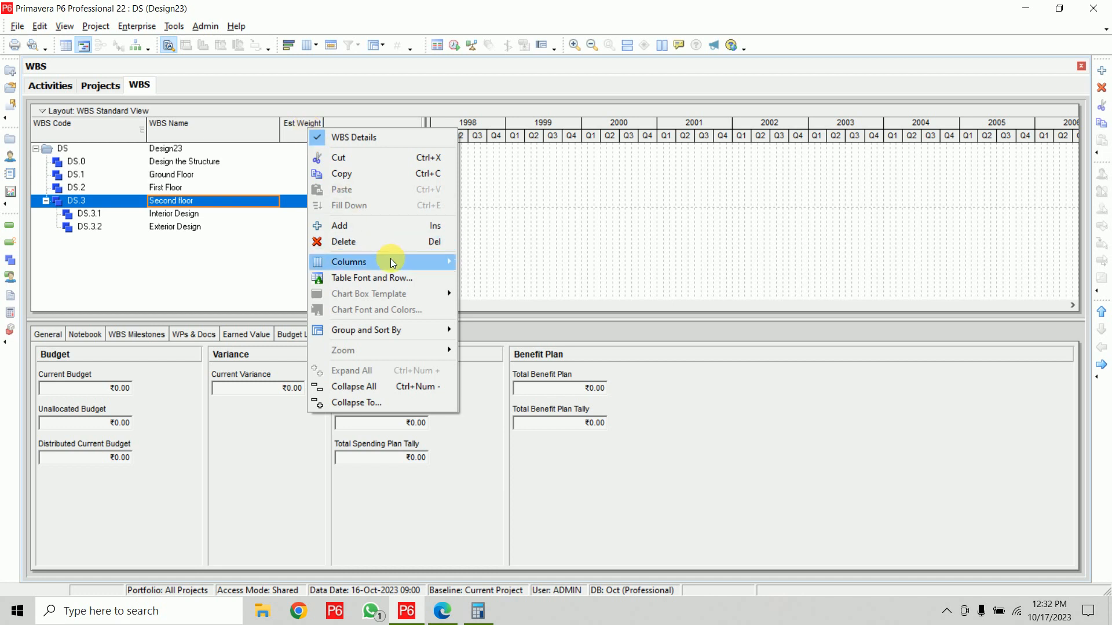
pyautogui.moveTo(391, 259)
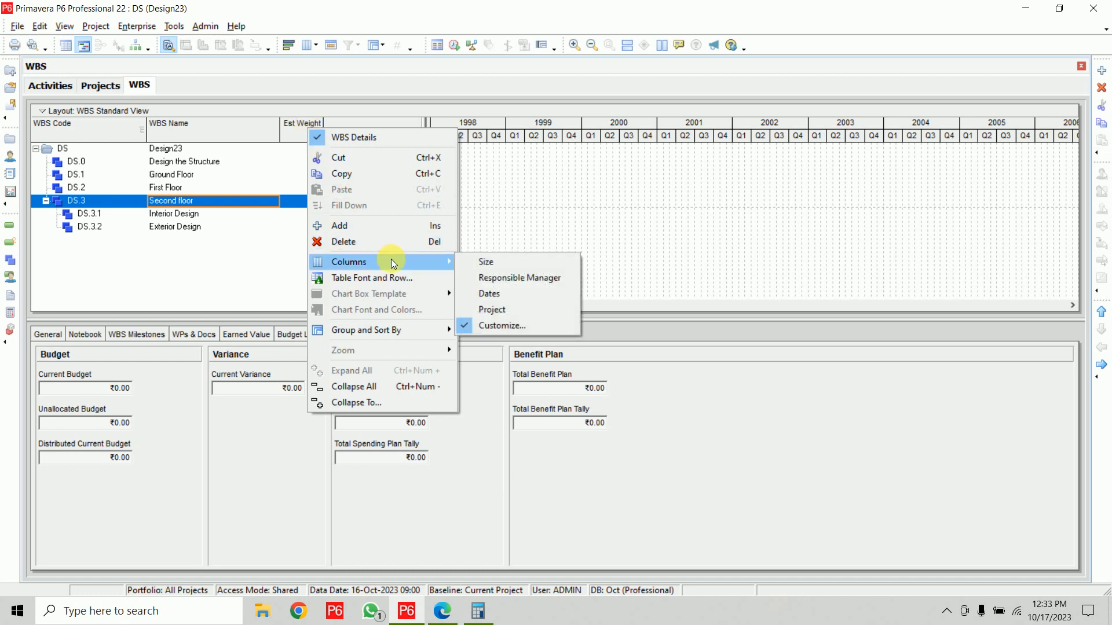
pyautogui.click(535, 326)
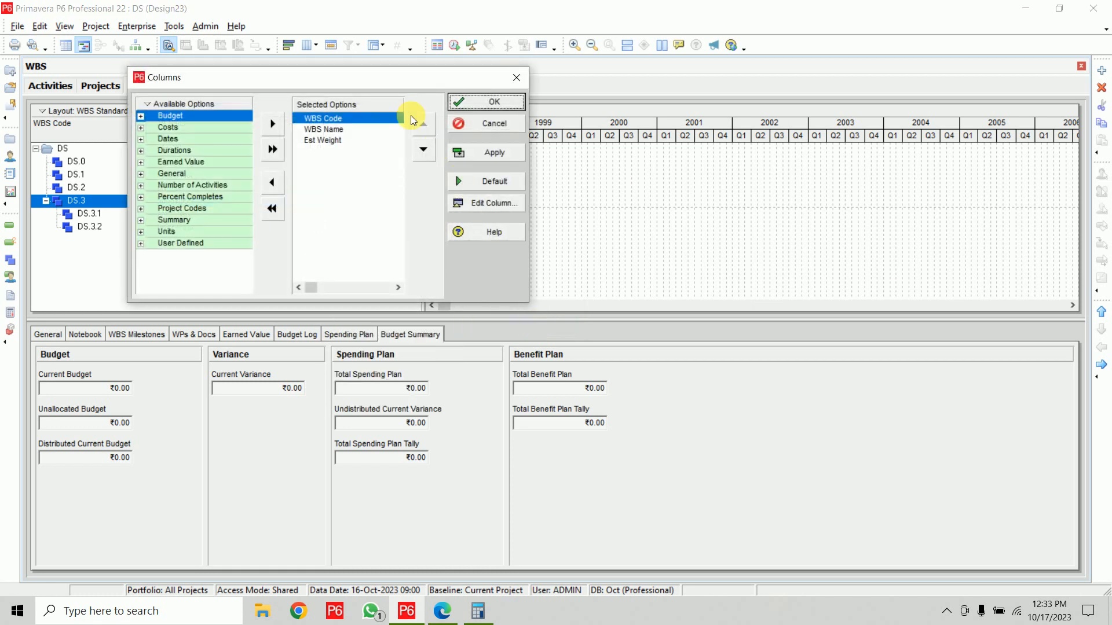
pyautogui.moveTo(388, 77); pyautogui.dragTo(707, 154)
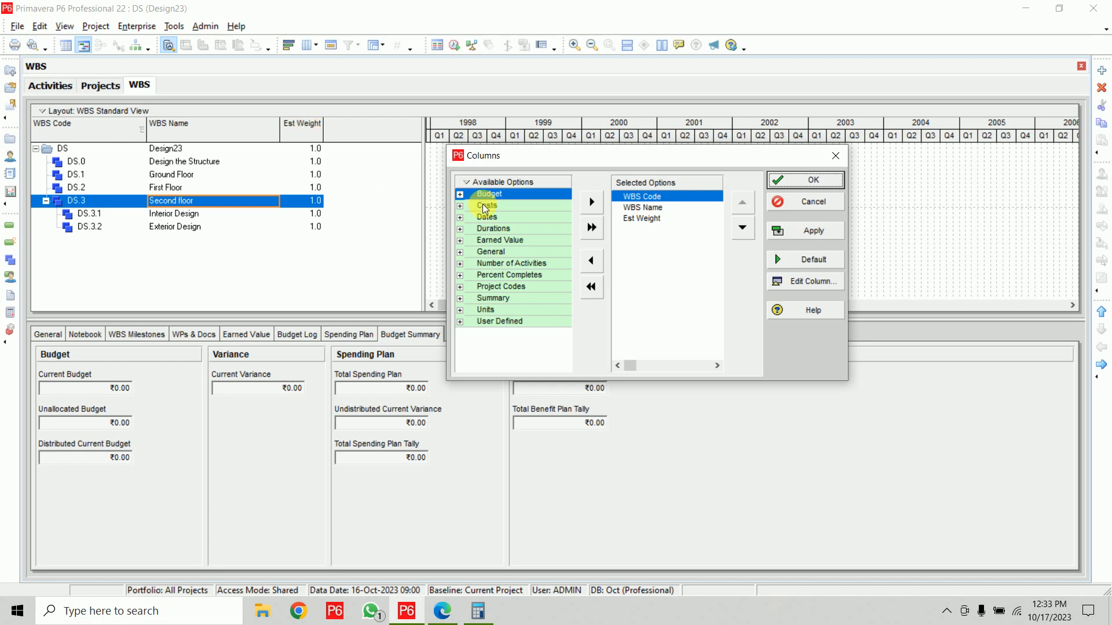
pyautogui.rightClick(491, 183)
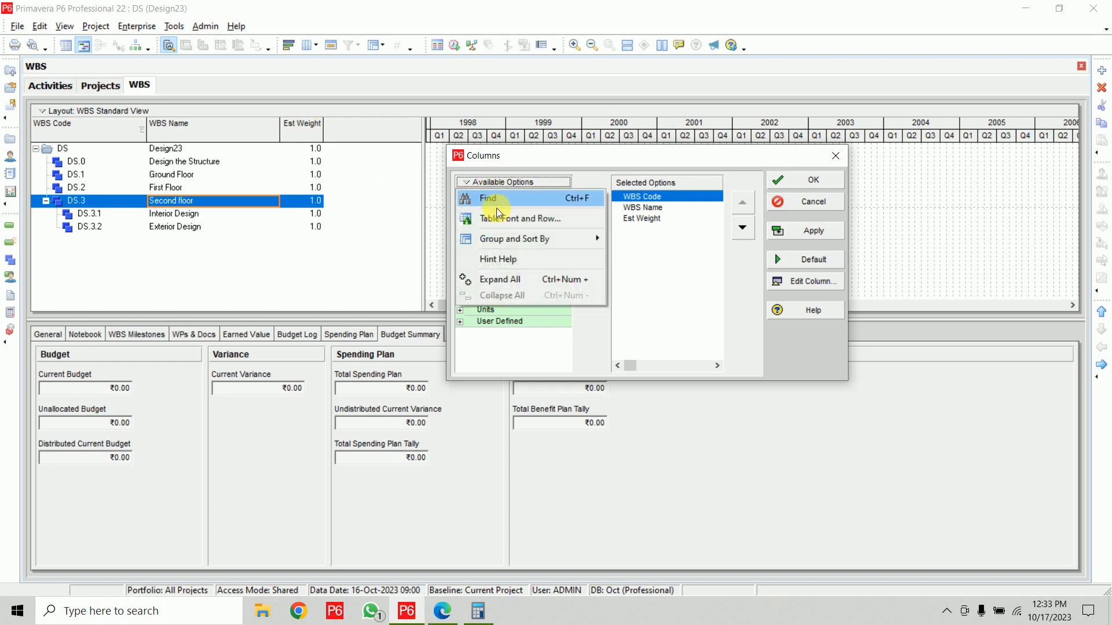
pyautogui.moveTo(511, 236)
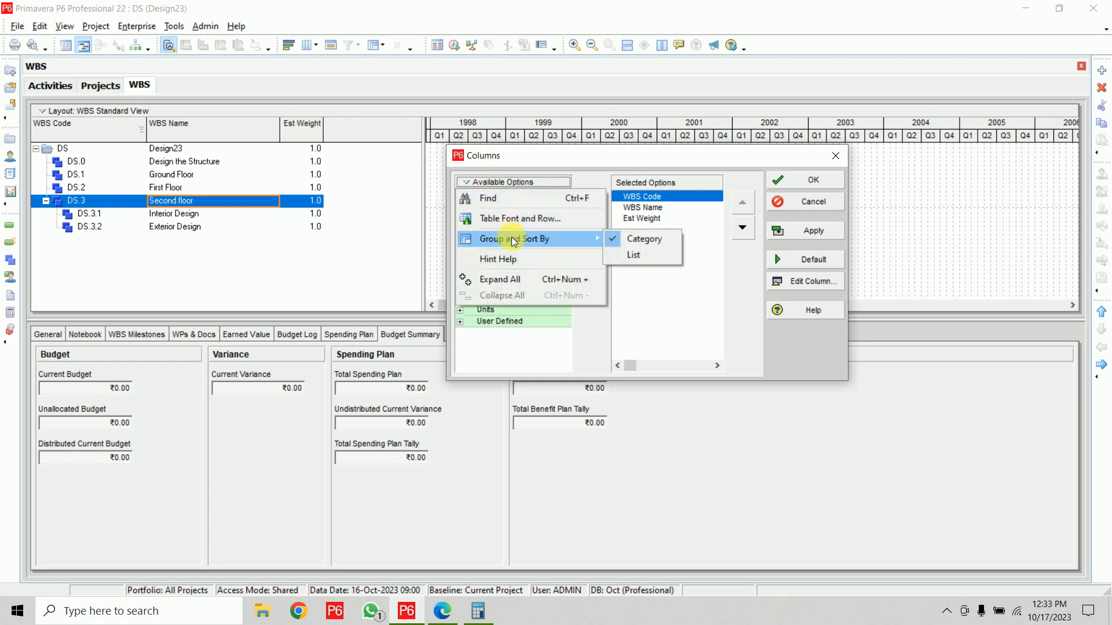
pyautogui.click(635, 256)
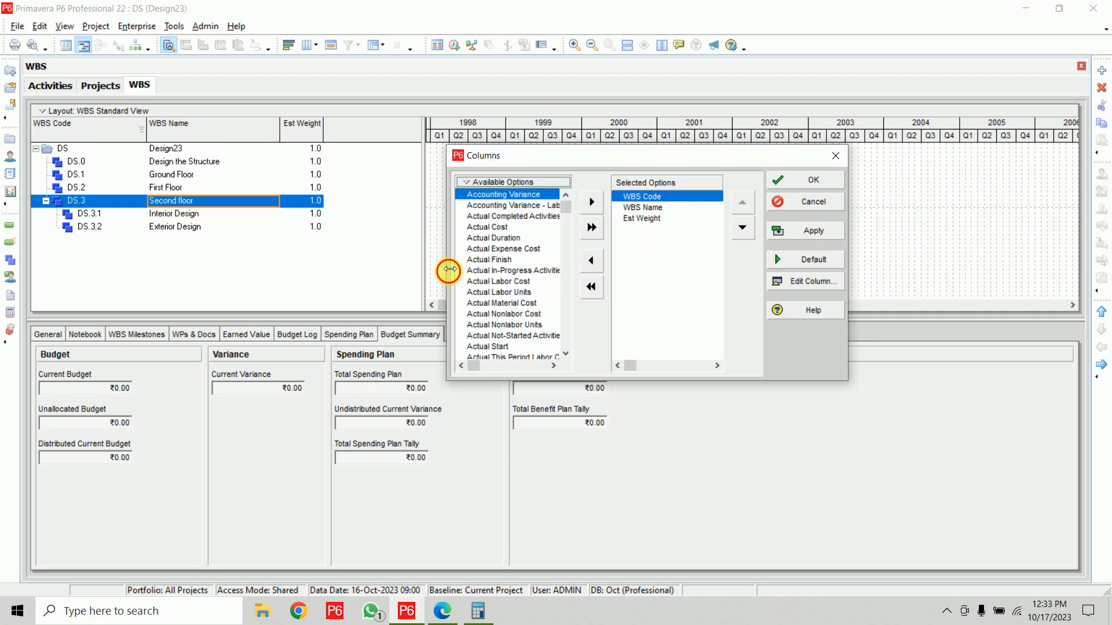
pyautogui.moveTo(448, 266); pyautogui.dragTo(340, 277)
pyautogui.moveTo(508, 160); pyautogui.dragTo(578, 68)
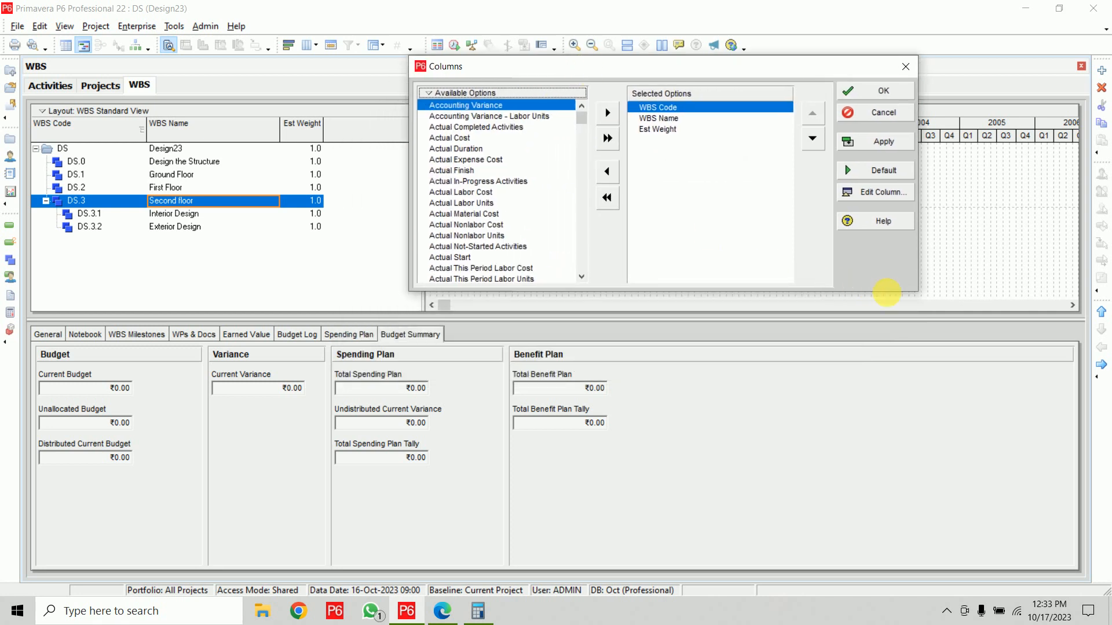
pyautogui.moveTo(920, 296); pyautogui.dragTo(980, 466)
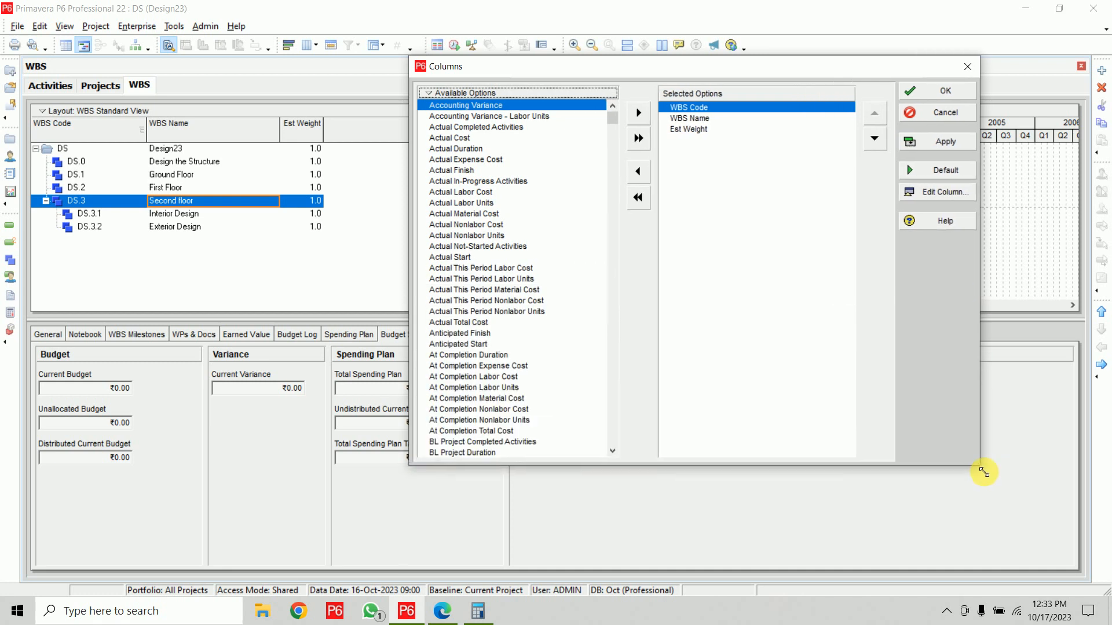
# Replace the Est Weight column with Total Activities in the WBS table and apply the change
pyautogui.click(707, 133)
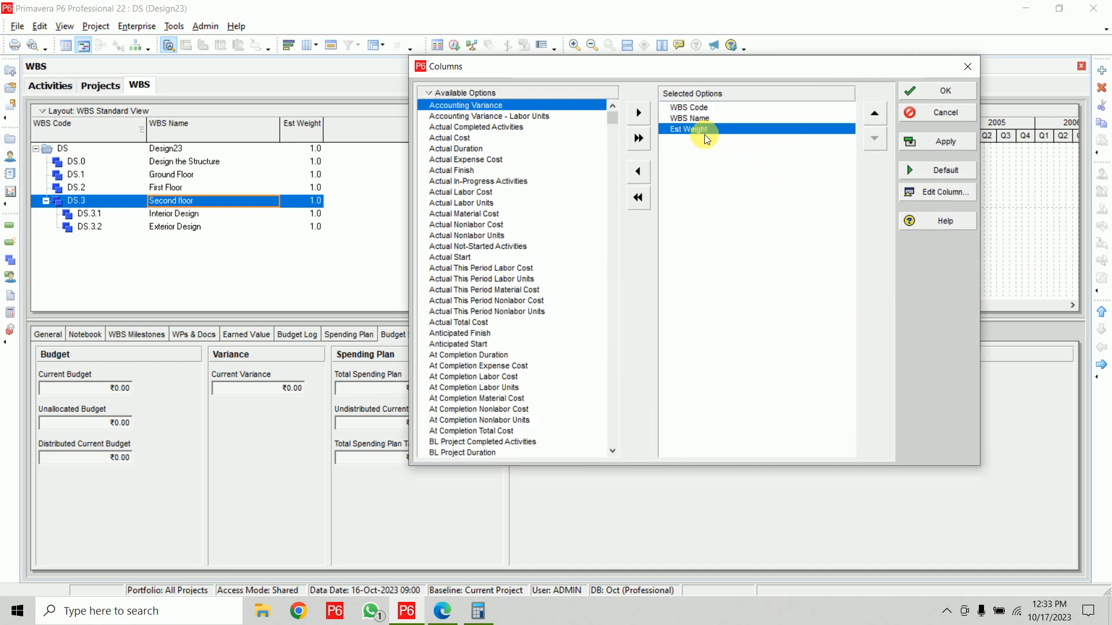
pyautogui.click(638, 171)
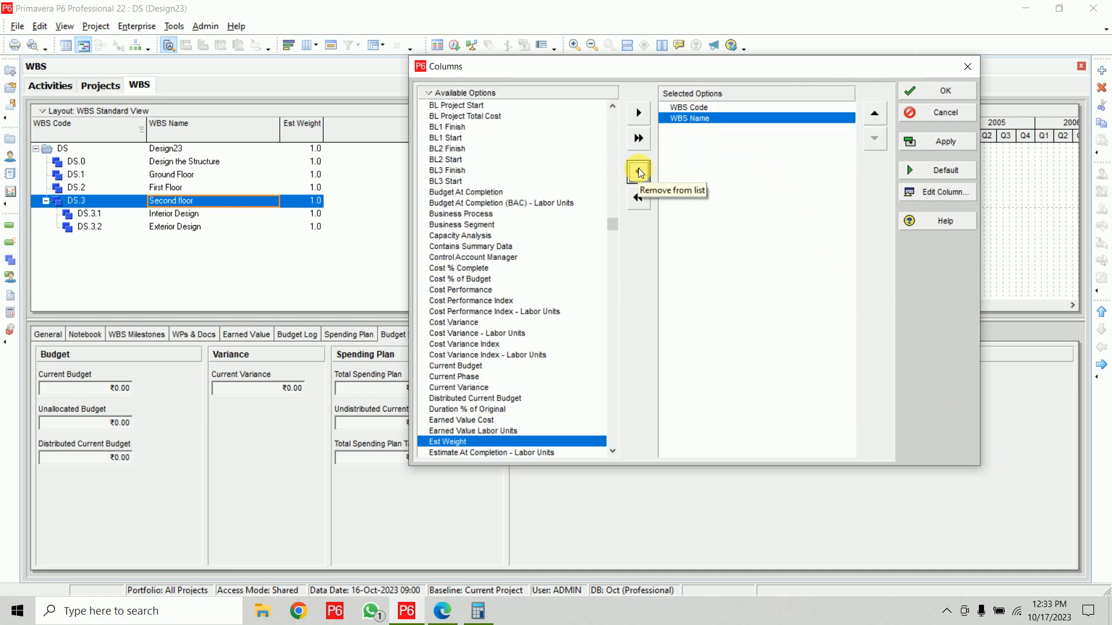
pyautogui.scroll(10, 603, 181)
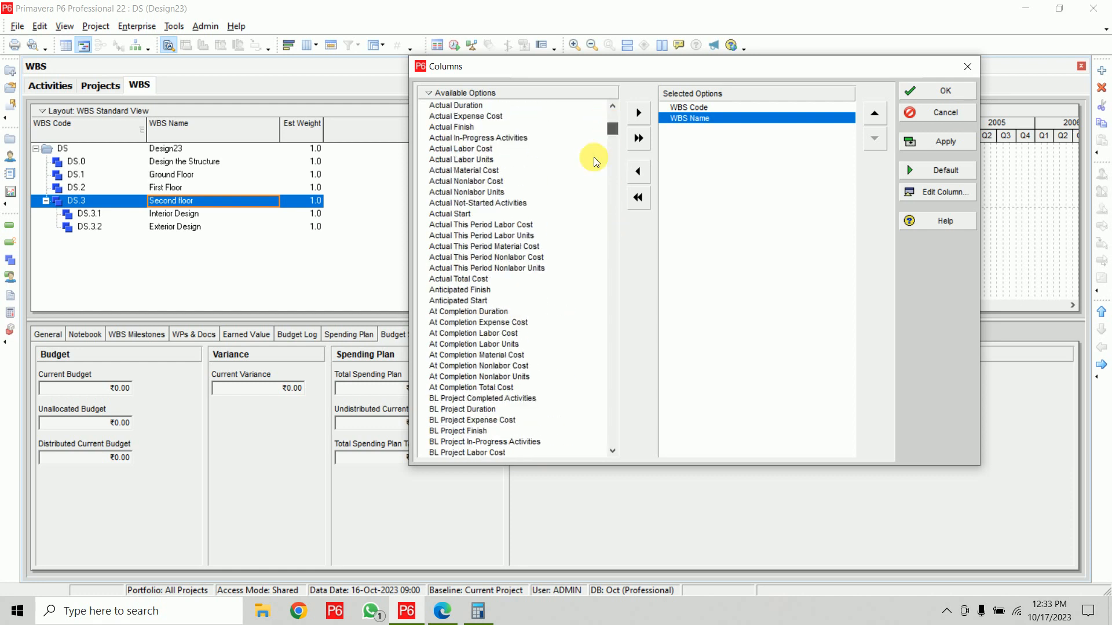
pyautogui.scroll(-20, 595, 162)
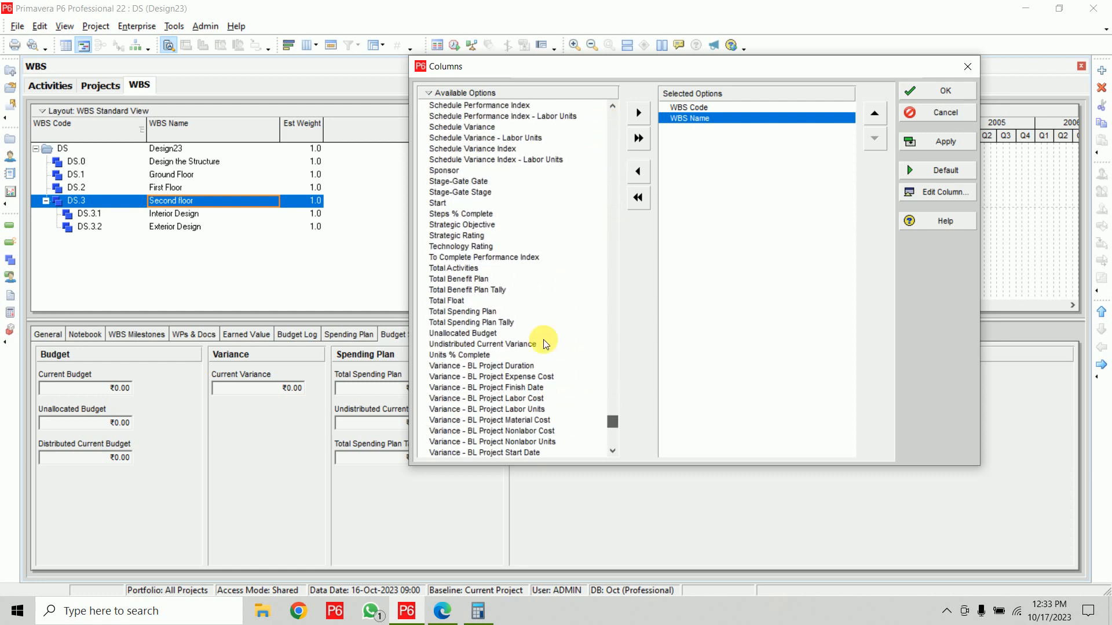
pyautogui.click(488, 269)
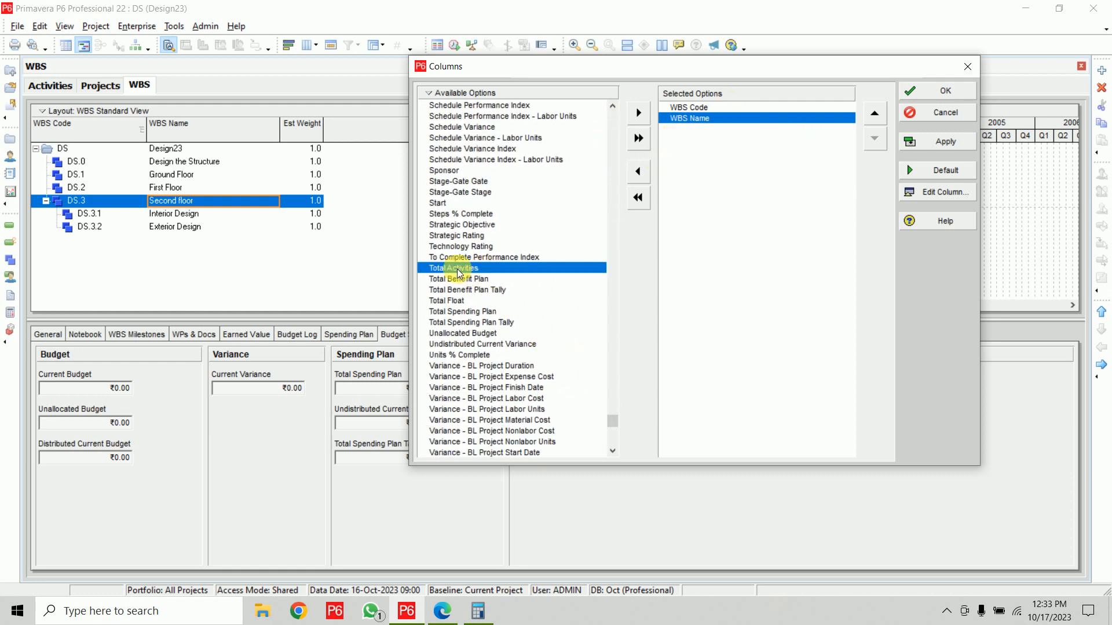
pyautogui.click(641, 119)
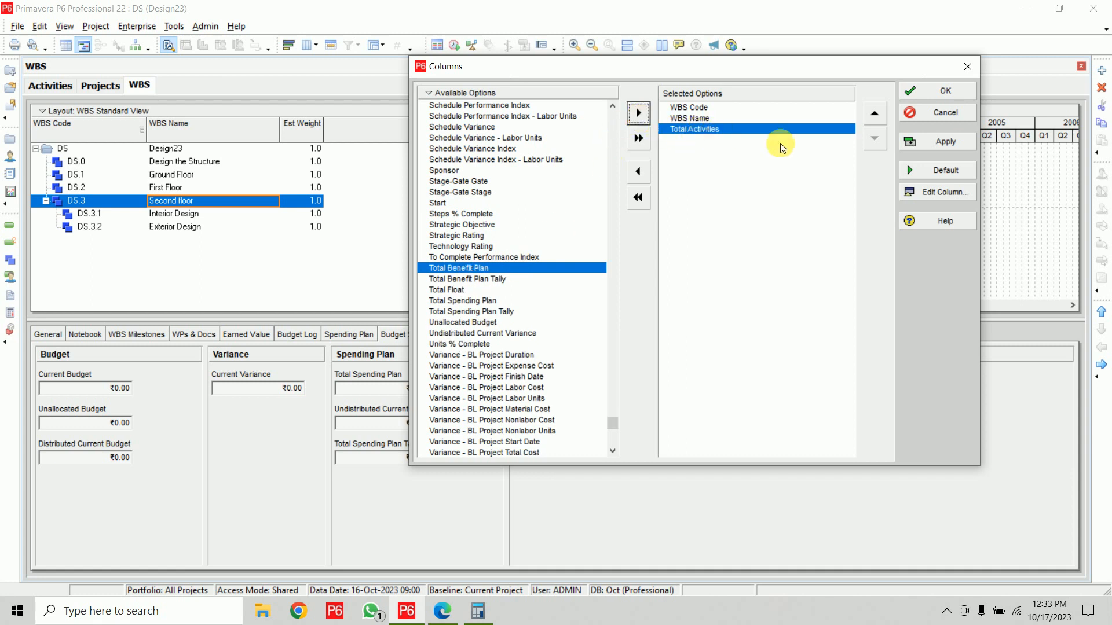
pyautogui.click(936, 143)
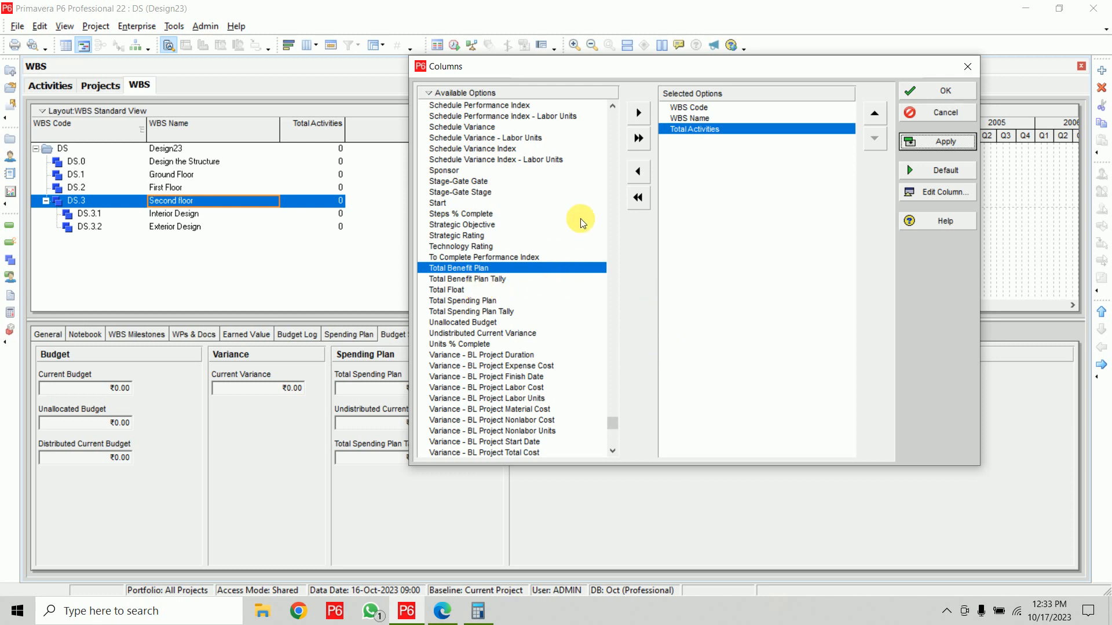
# Add the Work Product and Documents column to the WBS table, accept the column selection, and widen the new column
pyautogui.scroll(-2, 617, 451)
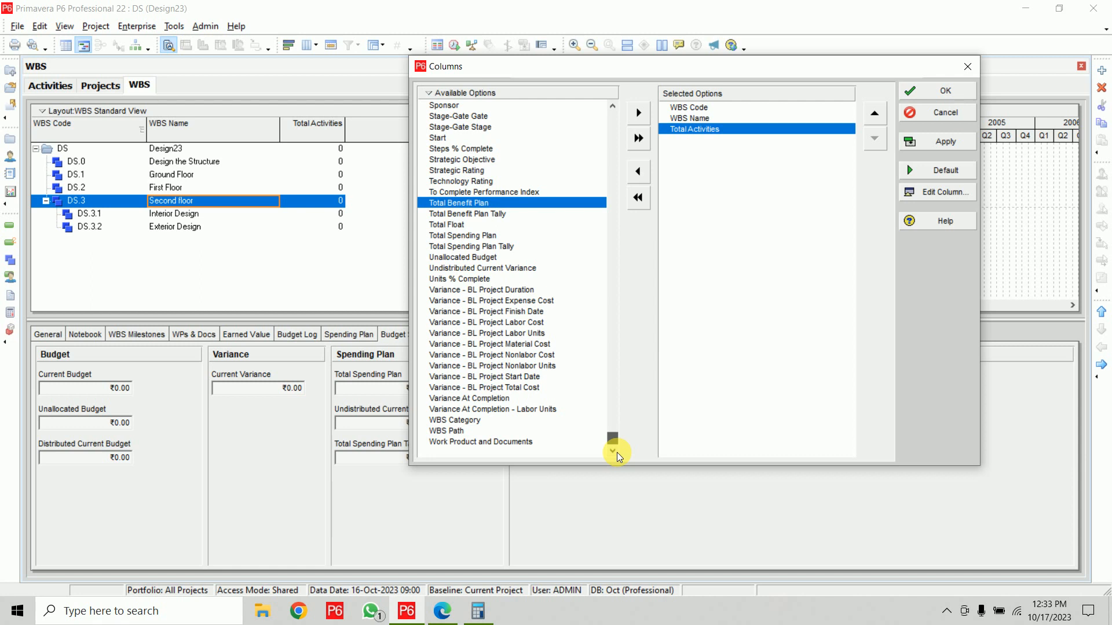
pyautogui.click(530, 442)
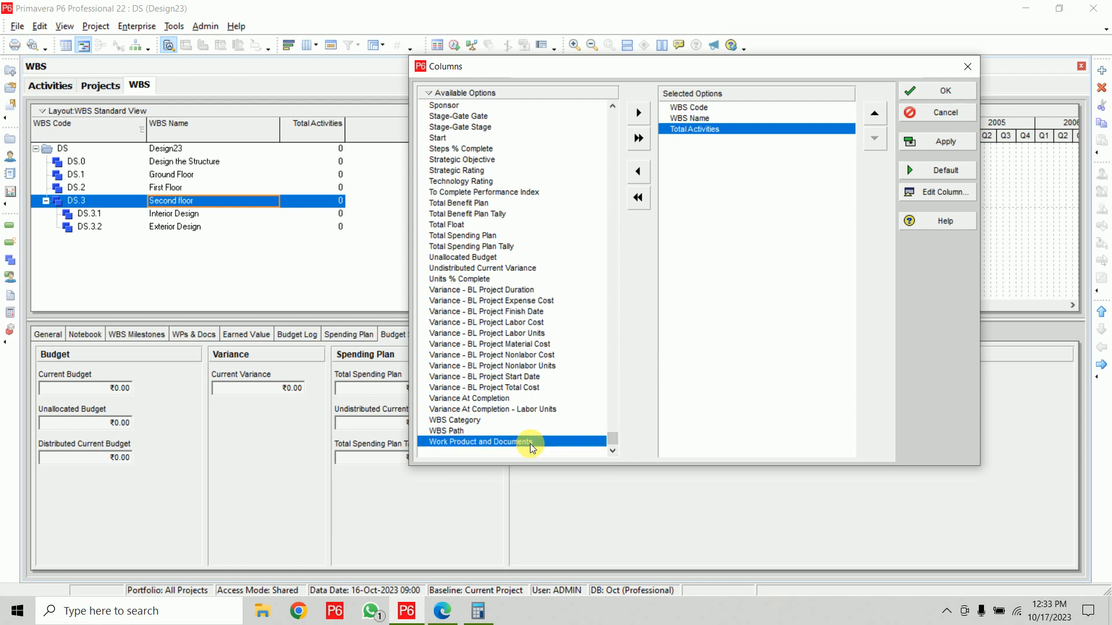
pyautogui.click(638, 113)
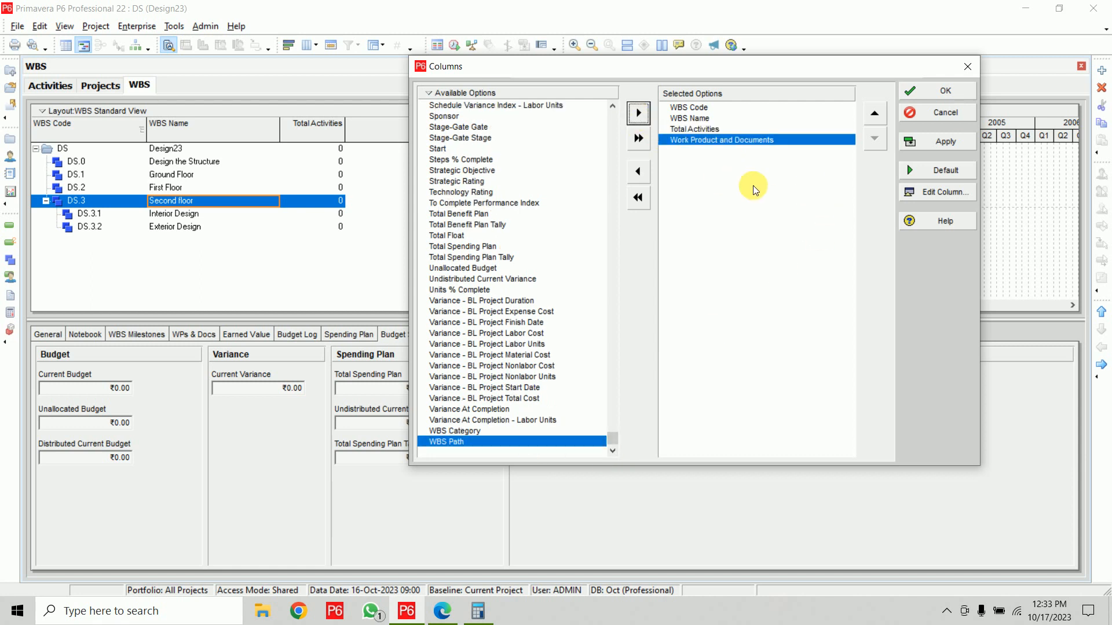
pyautogui.click(937, 143)
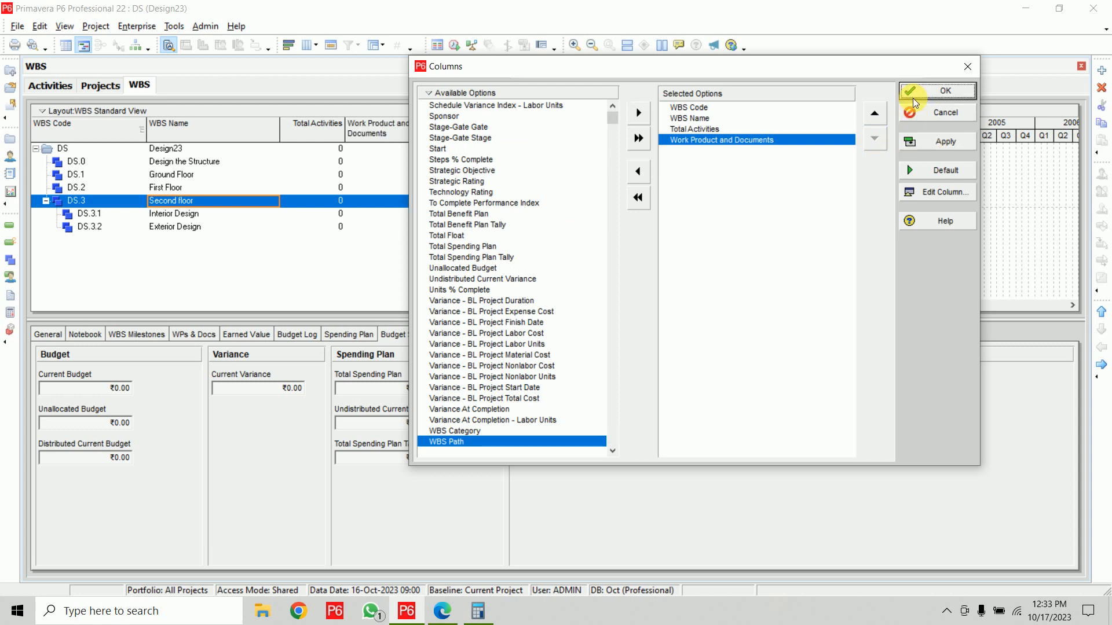
pyautogui.click(913, 99)
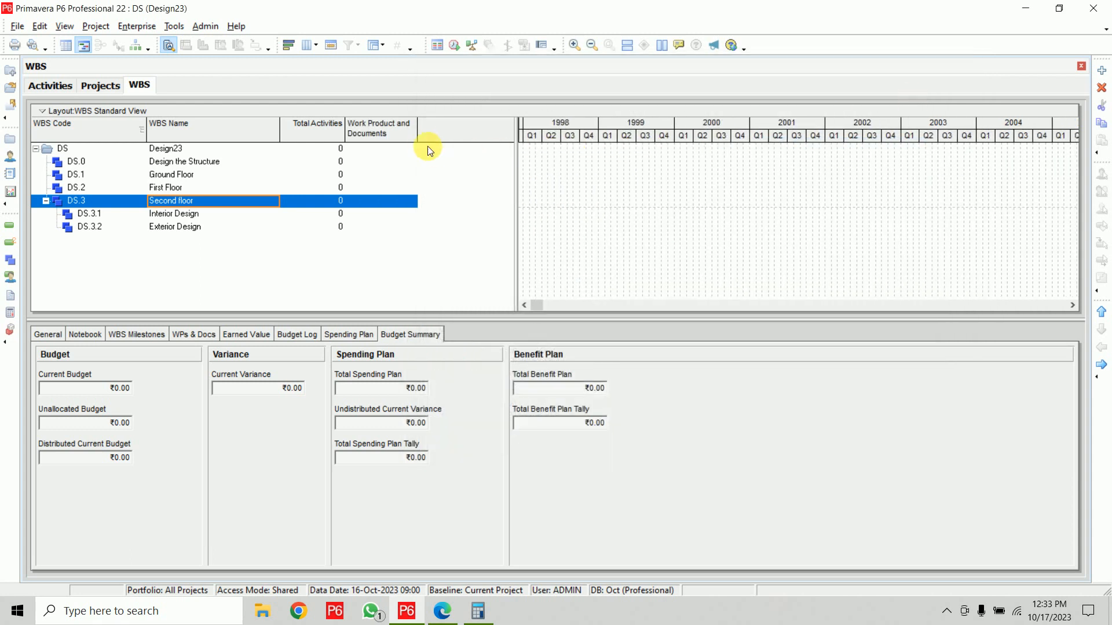
pyautogui.moveTo(418, 137); pyautogui.dragTo(467, 136)
pyautogui.click(440, 149)
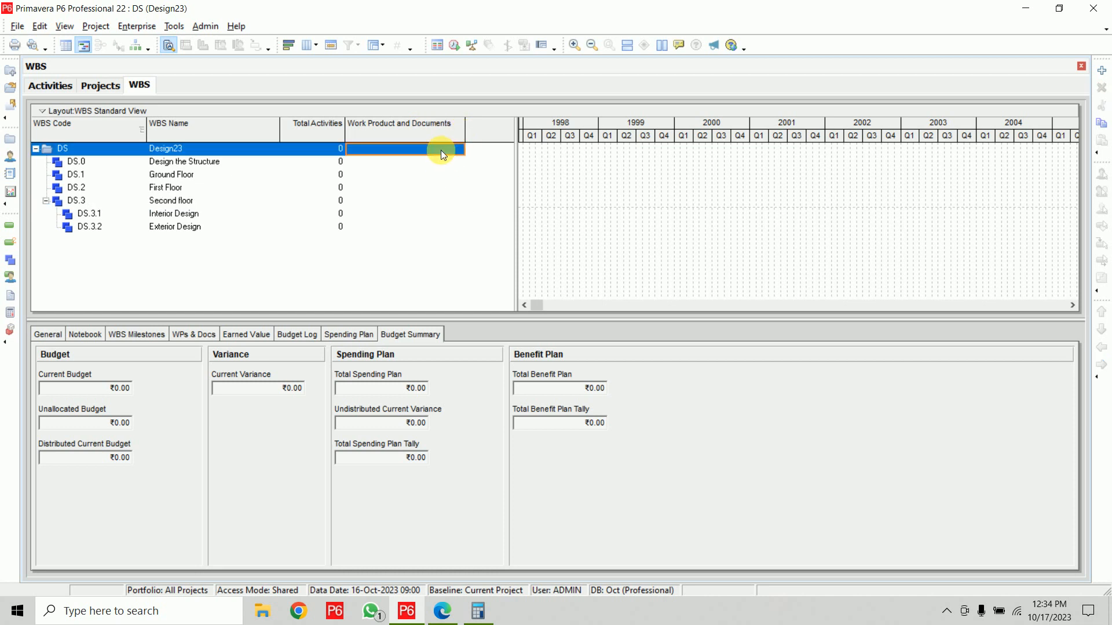
pyautogui.click(454, 162)
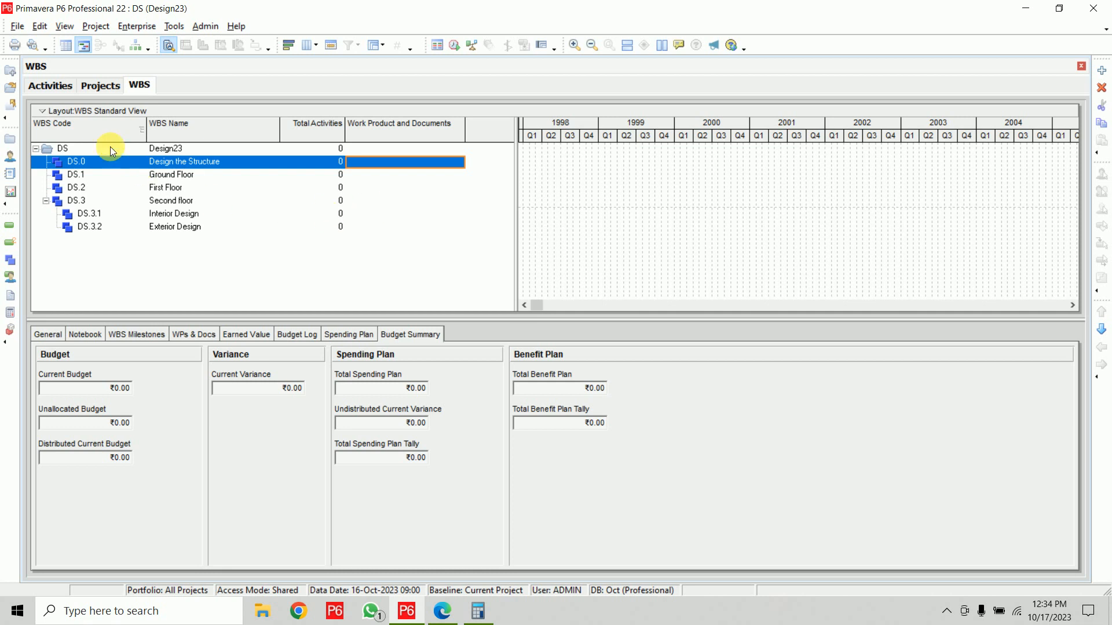
# Save the customized layout as a new layout named WBS Act Data, available to the current user
pyautogui.click(72, 112)
pyautogui.moveTo(152, 128)
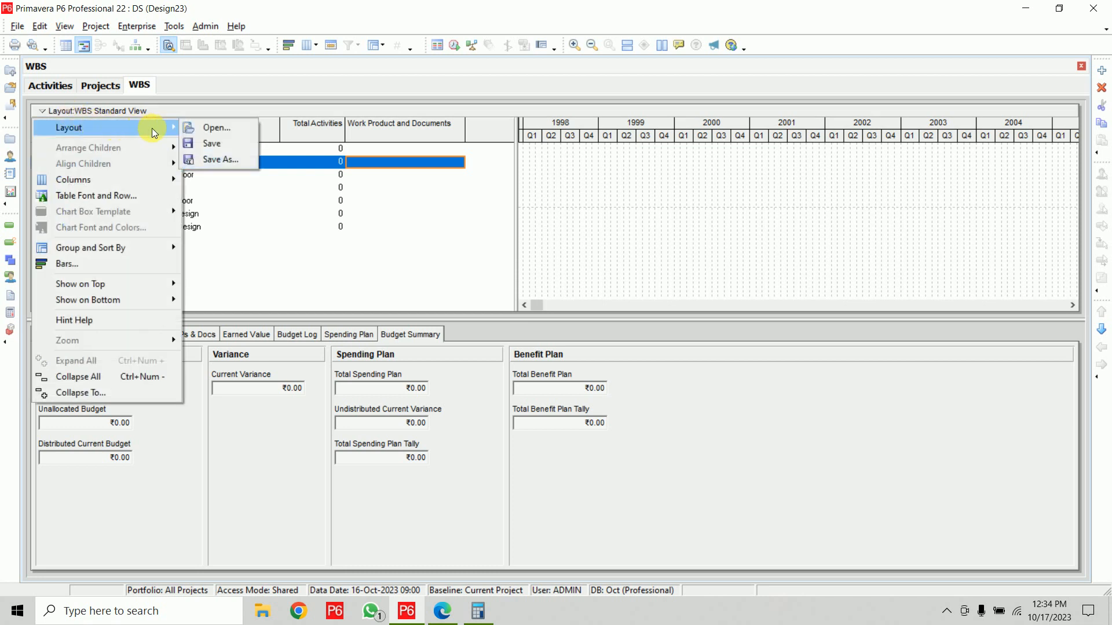
pyautogui.click(223, 159)
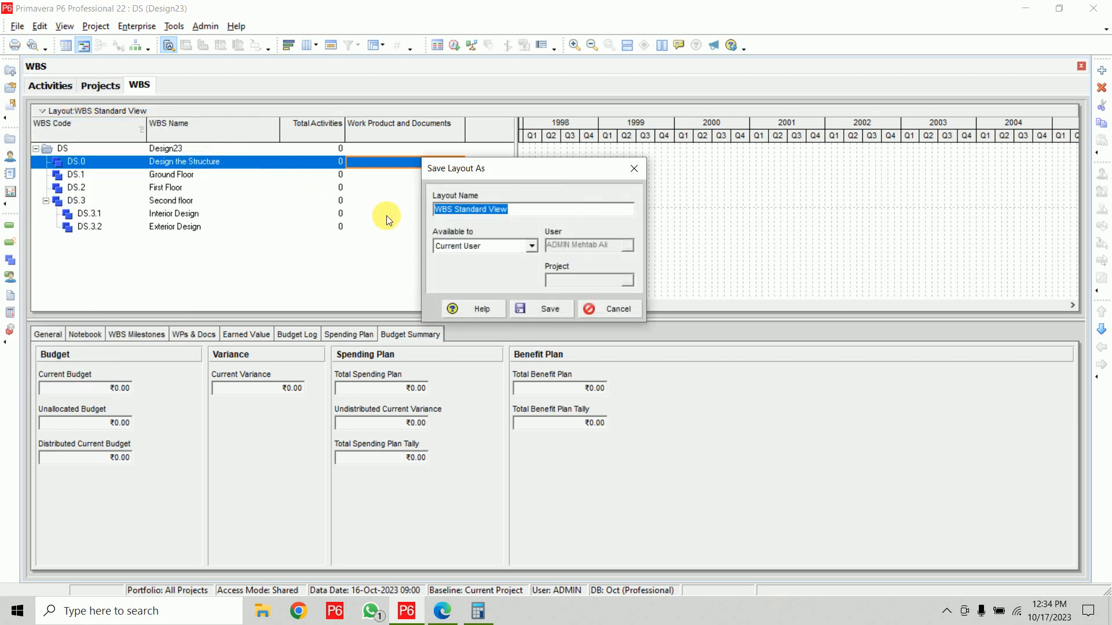
pyautogui.moveTo(515, 210); pyautogui.dragTo(446, 207)
pyautogui.write('WBS ')
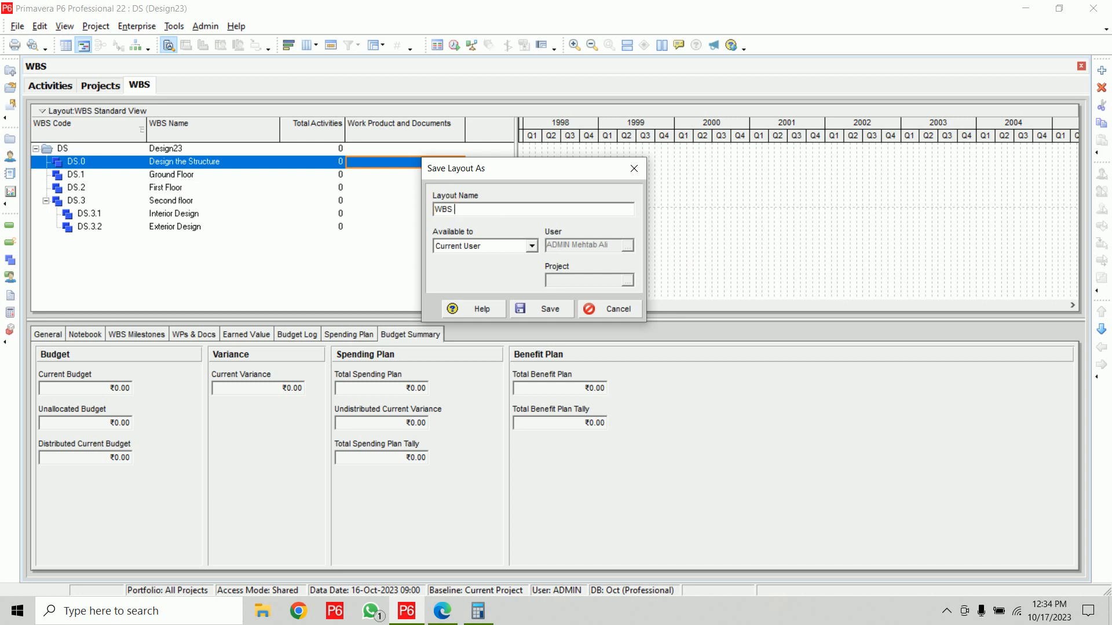
pyautogui.write('Act Data')
pyautogui.click(551, 309)
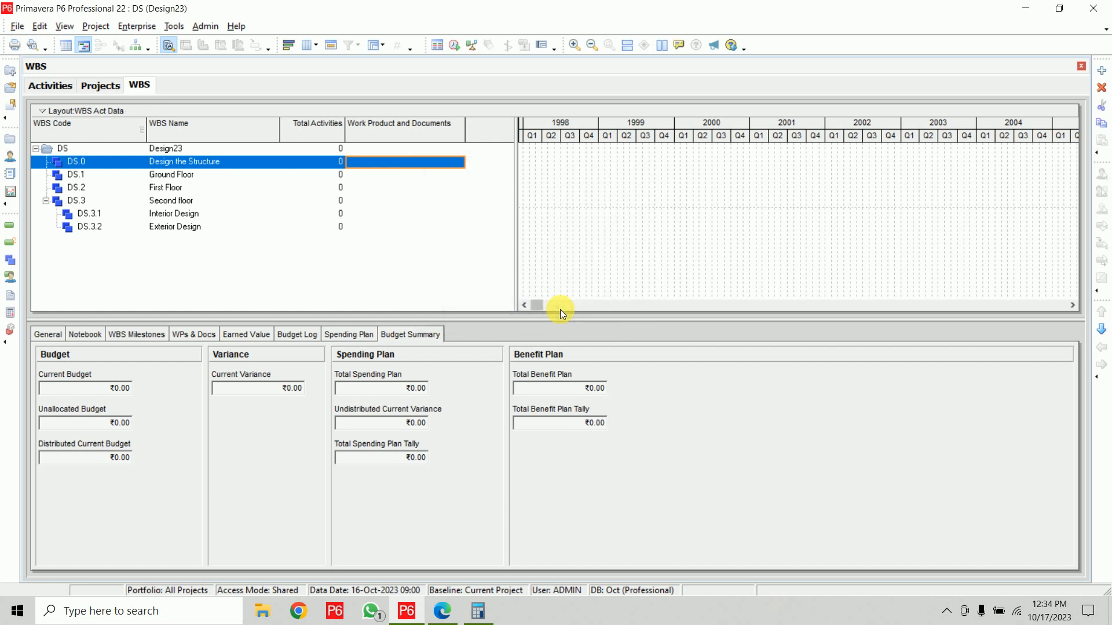
# Switch the WBS view to the WBS Budgeting View layout, and return it to the WBS Act Data layout
pyautogui.click(85, 111)
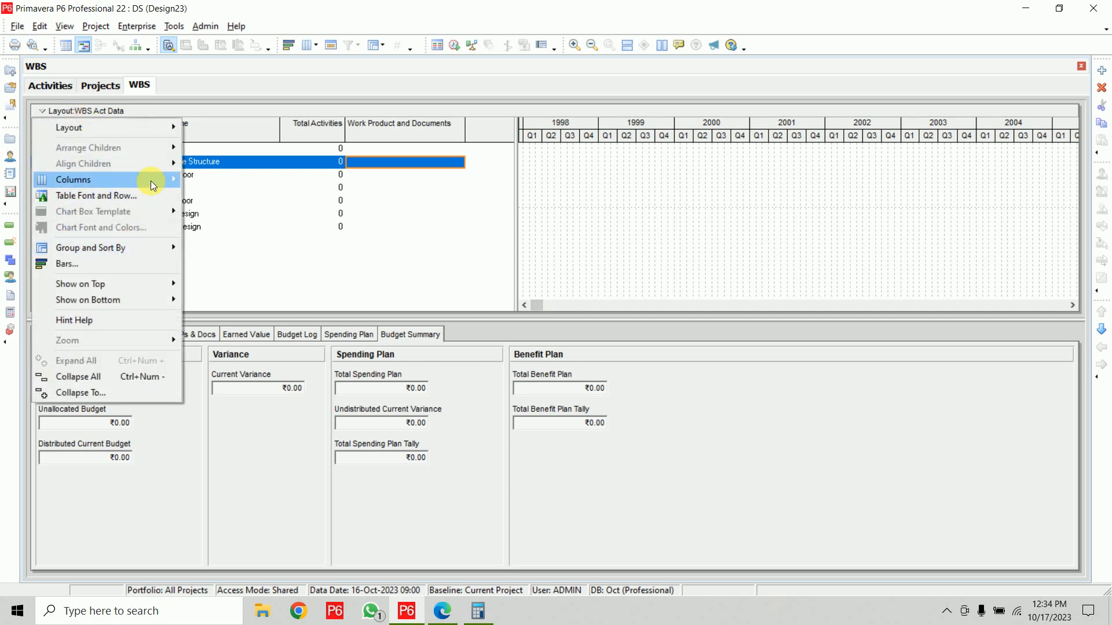
pyautogui.moveTo(156, 127)
pyautogui.click(228, 126)
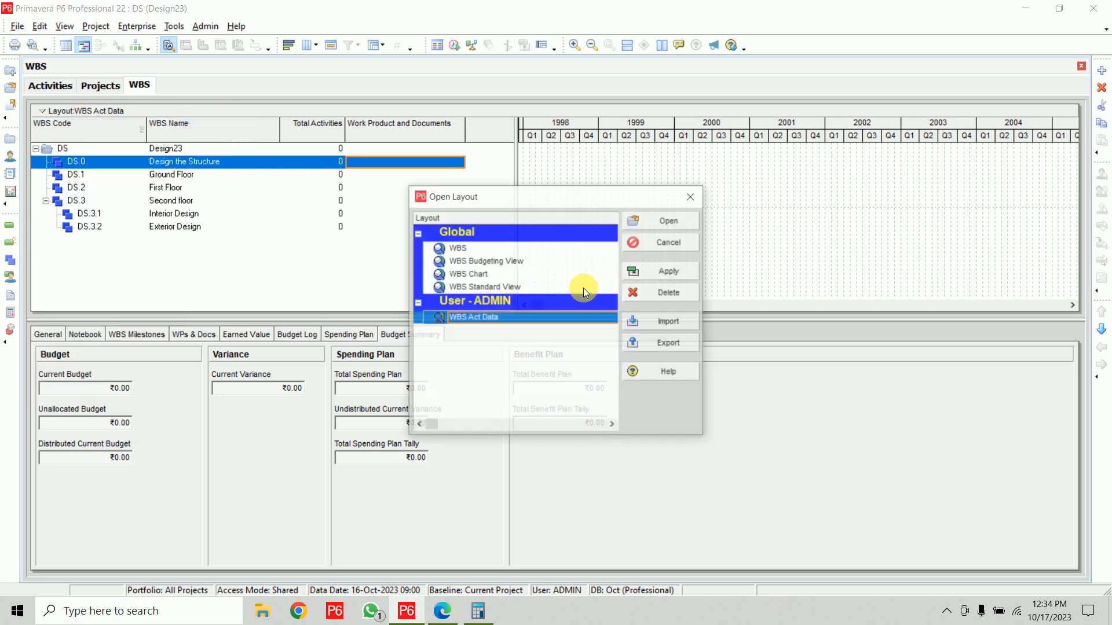
pyautogui.click(495, 262)
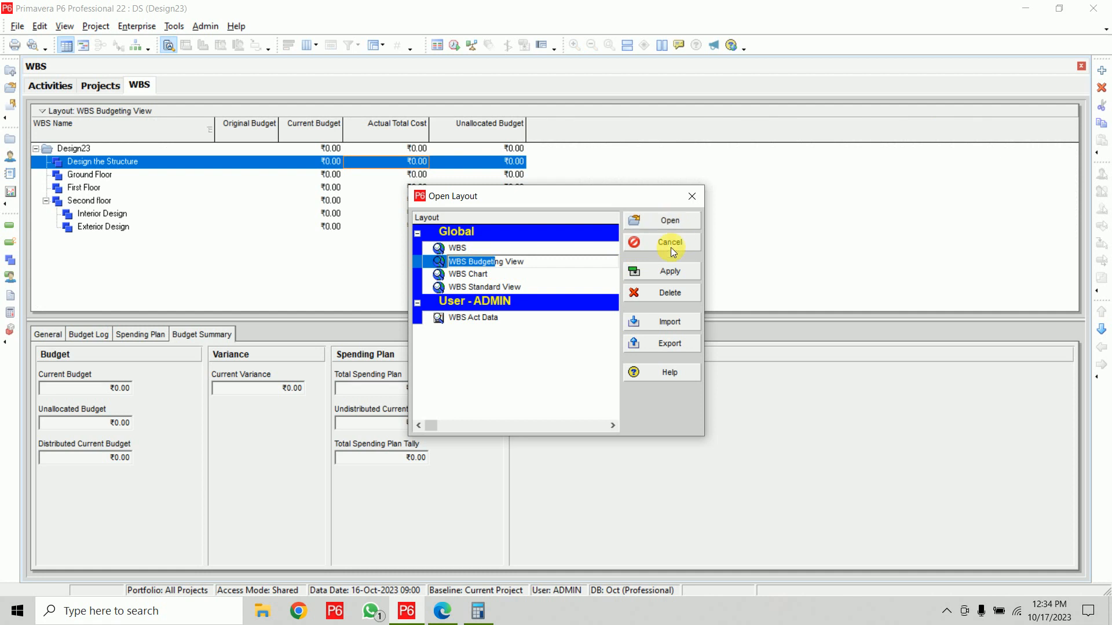
pyautogui.click(481, 322)
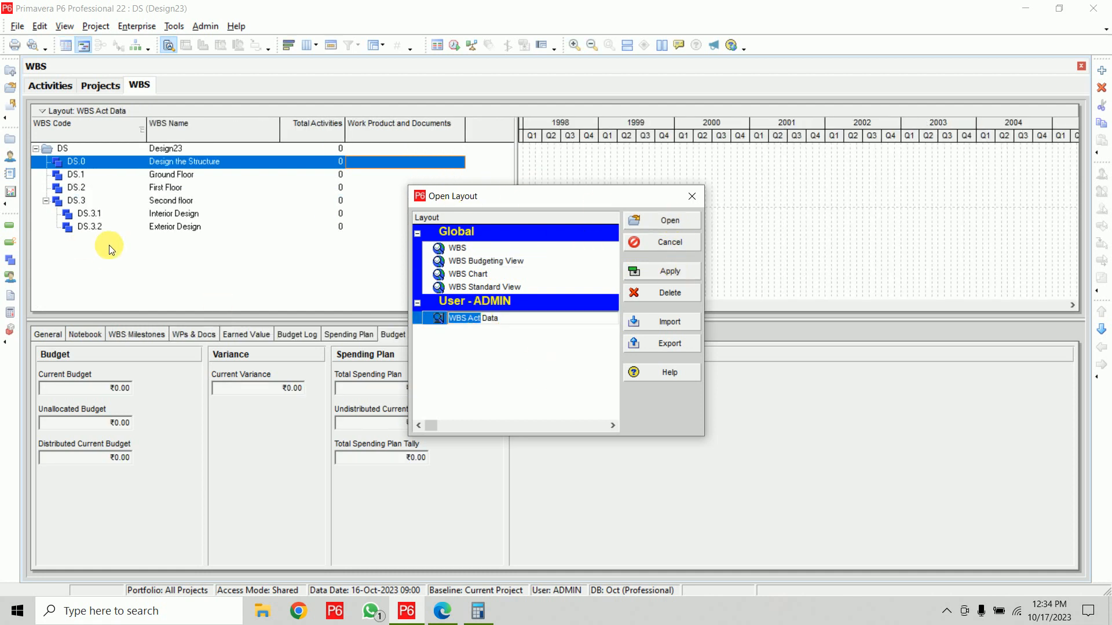
pyautogui.click(689, 222)
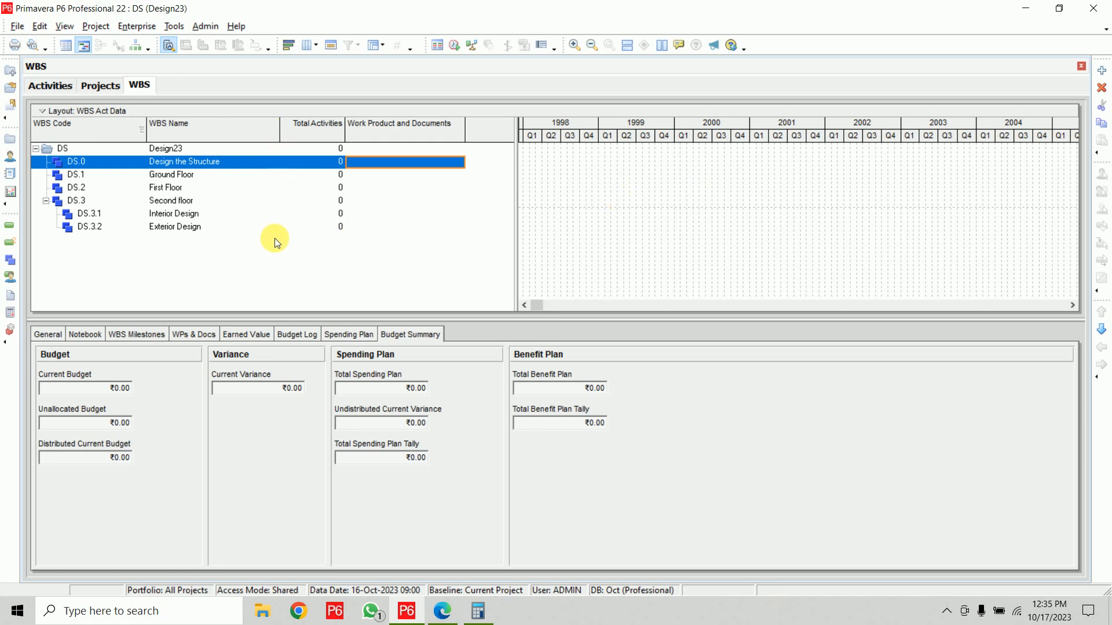
# In the Primavera P6 Syllabus PDF in Edge, bracket the Work Breakdown Structure topics and draw a box around the Activities topics
pyautogui.click(457, 605)
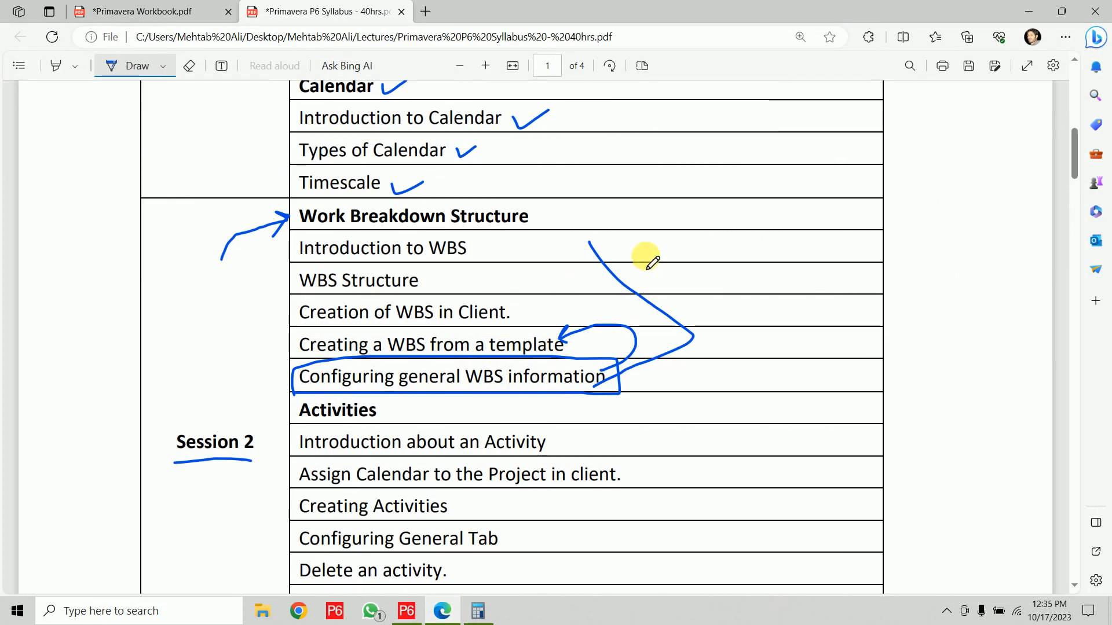
pyautogui.moveTo(535, 206)
pyautogui.mouseDown()
pyautogui.moveTo(617, 303)
pyautogui.moveTo(633, 394)
pyautogui.moveTo(617, 404)
pyautogui.mouseUp()
pyautogui.scroll(-3, 655, 228)
pyautogui.scroll(-2, 660, 231)
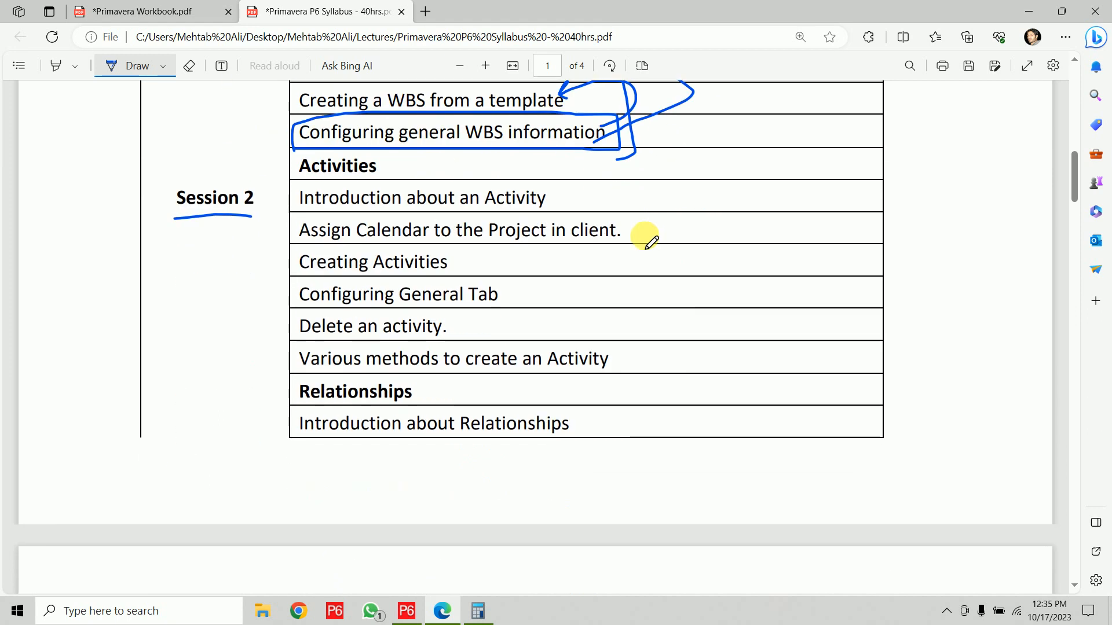
pyautogui.moveTo(293, 149)
pyautogui.mouseDown()
pyautogui.moveTo(273, 359)
pyautogui.moveTo(365, 382)
pyautogui.moveTo(637, 383)
pyautogui.moveTo(648, 155)
pyautogui.moveTo(291, 152)
pyautogui.mouseUp()
# Handwrite a flow beside the syllabus table with arrows from Project to WBS, to Activity, and to a cross
pyautogui.moveTo(784, 114)
pyautogui.mouseDown()
pyautogui.moveTo(786, 164)
pyautogui.moveTo(807, 144)
pyautogui.moveTo(844, 142)
pyautogui.moveTo(888, 169)
pyautogui.moveTo(911, 144)
pyautogui.moveTo(931, 167)
pyautogui.moveTo(948, 150)
pyautogui.mouseUp()
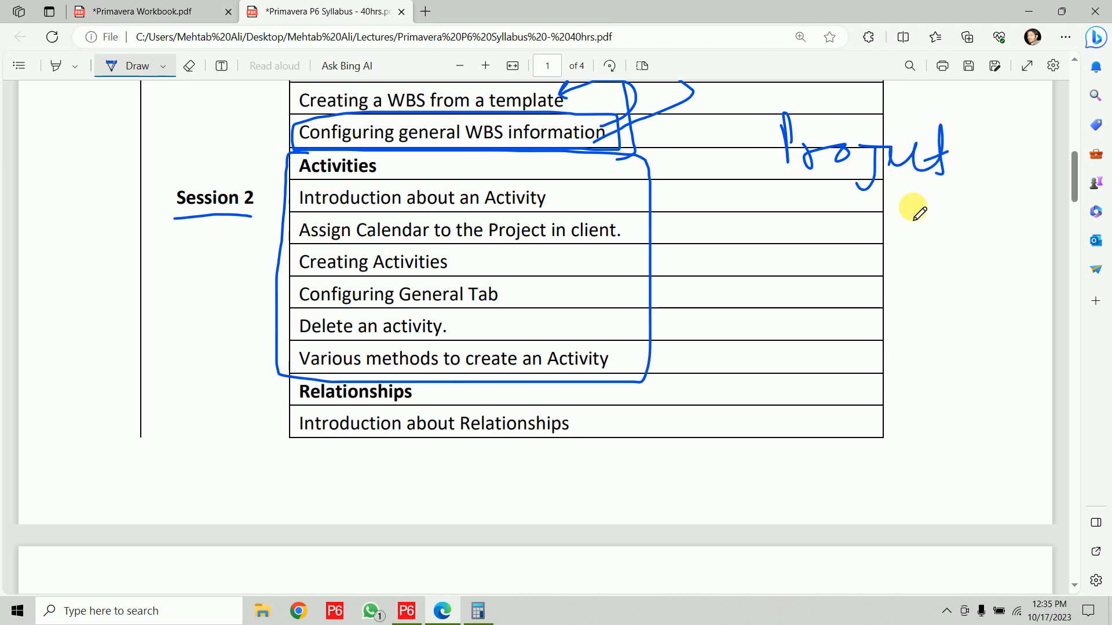
pyautogui.moveTo(825, 194); pyautogui.dragTo(818, 282)
pyautogui.moveTo(798, 250)
pyautogui.mouseDown()
pyautogui.moveTo(819, 280)
pyautogui.moveTo(827, 259)
pyautogui.mouseUp()
pyautogui.moveTo(780, 289)
pyautogui.mouseDown()
pyautogui.moveTo(820, 284)
pyautogui.moveTo(838, 316)
pyautogui.mouseUp()
pyautogui.moveTo(836, 272)
pyautogui.mouseDown()
pyautogui.moveTo(848, 313)
pyautogui.moveTo(870, 331)
pyautogui.moveTo(830, 403)
pyautogui.mouseUp()
pyautogui.moveTo(811, 385)
pyautogui.mouseDown()
pyautogui.moveTo(838, 391)
pyautogui.moveTo(835, 468)
pyautogui.mouseUp()
pyautogui.moveTo(813, 429)
pyautogui.mouseDown()
pyautogui.moveTo(807, 457)
pyautogui.moveTo(849, 422)
pyautogui.moveTo(894, 443)
pyautogui.mouseUp()
pyautogui.click(820, 447)
pyautogui.moveTo(867, 394)
pyautogui.mouseDown()
pyautogui.moveTo(867, 409)
pyautogui.moveTo(928, 442)
pyautogui.moveTo(943, 429)
pyautogui.moveTo(978, 472)
pyautogui.mouseUp()
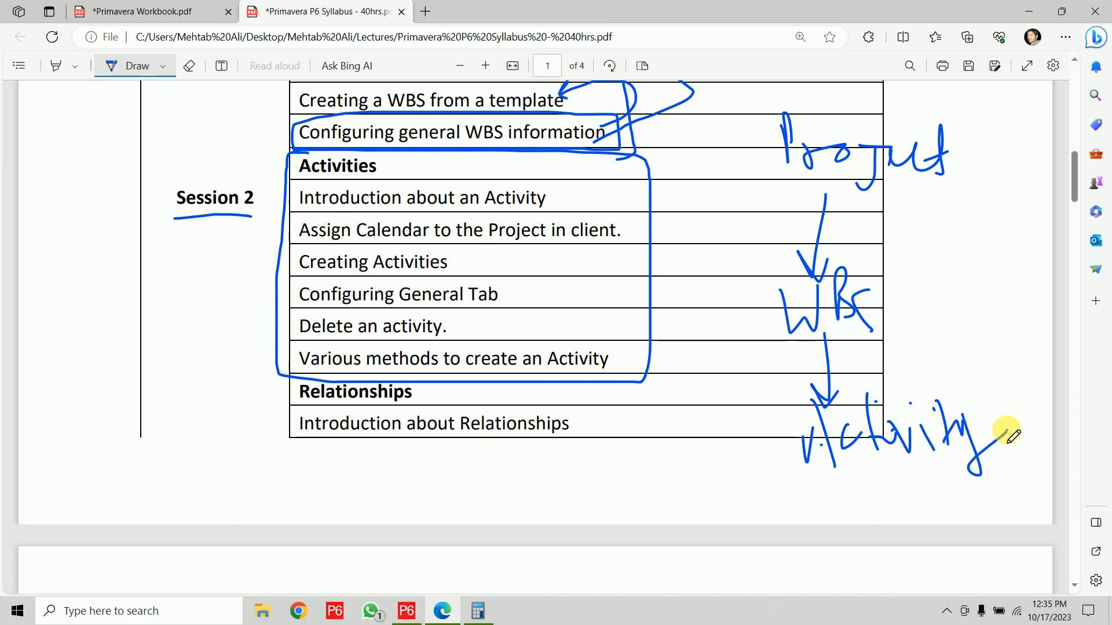
pyautogui.moveTo(893, 470); pyautogui.dragTo(882, 521)
pyautogui.moveTo(879, 508); pyautogui.dragTo(882, 521)
pyautogui.moveTo(931, 493)
pyautogui.mouseDown()
pyautogui.moveTo(909, 520)
pyautogui.moveTo(943, 529)
pyautogui.mouseUp()
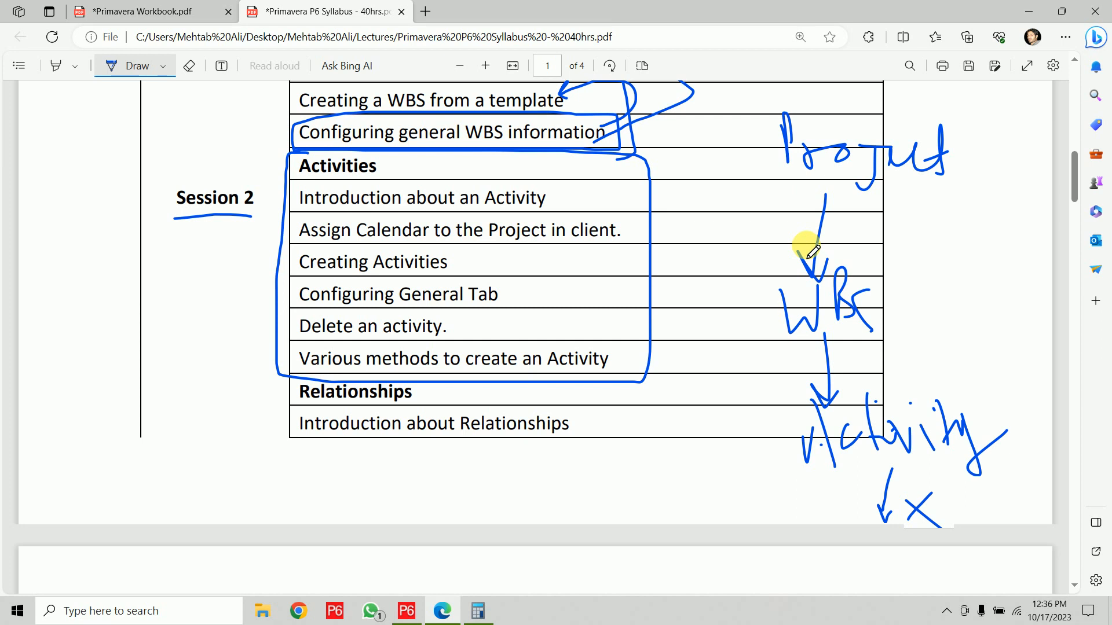
# Return to Primavera P6 and open the Activities view for the Design23 project
pyautogui.click(1028, 12)
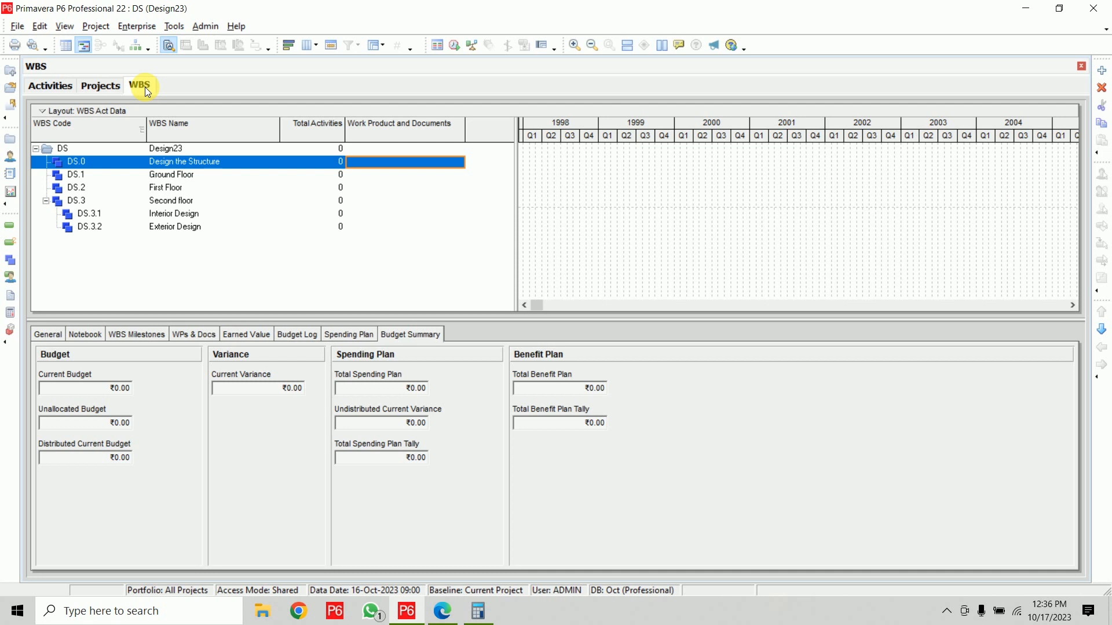
pyautogui.click(50, 87)
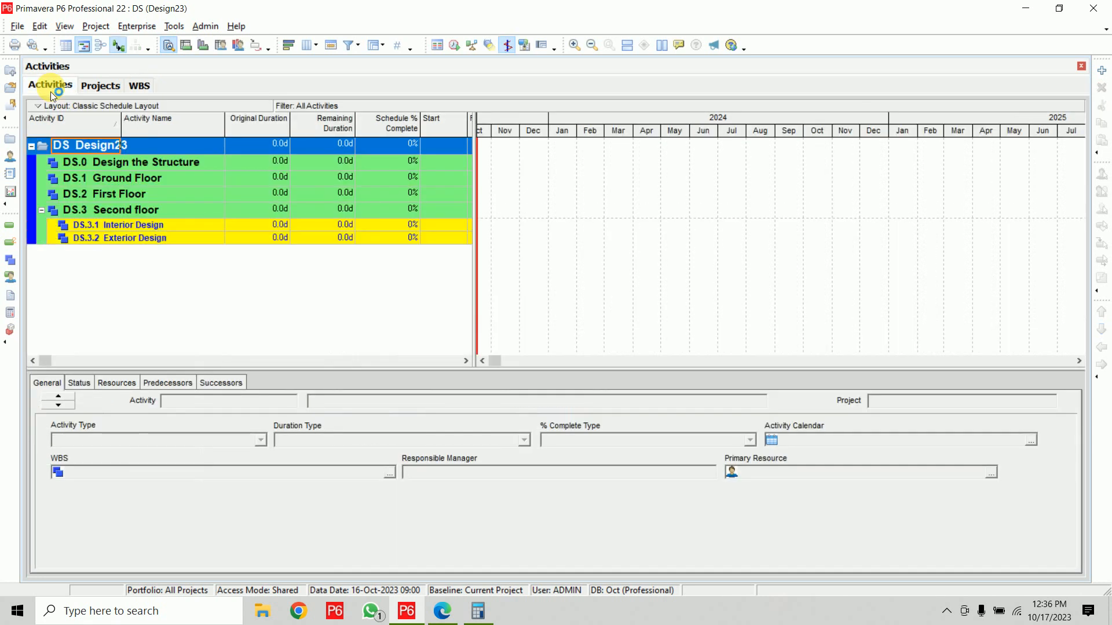
pyautogui.click(138, 86)
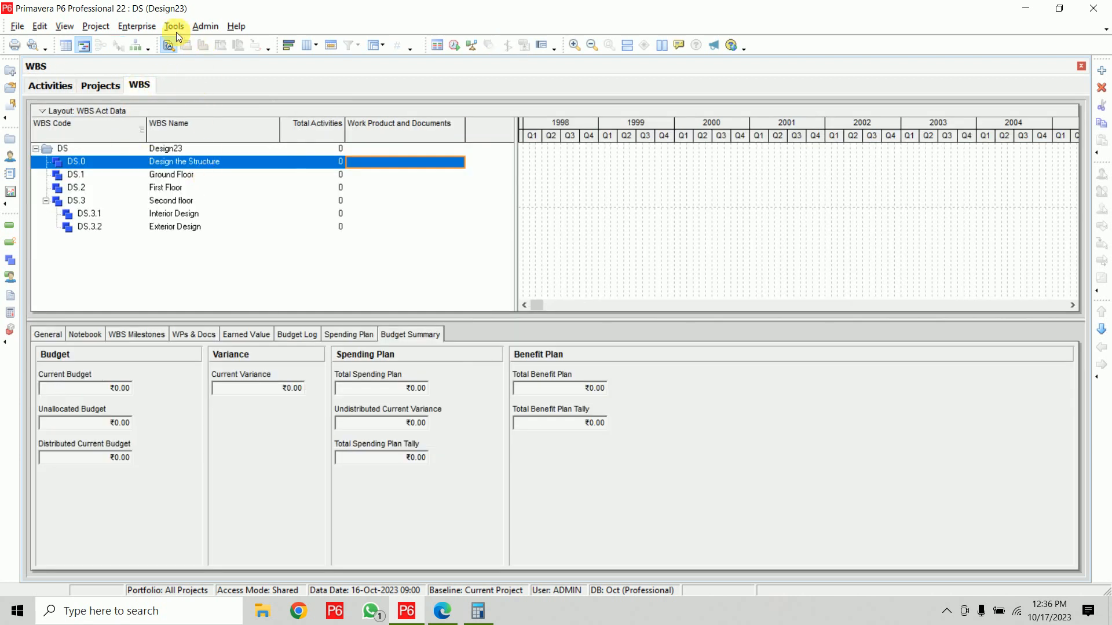
pyautogui.click(95, 27)
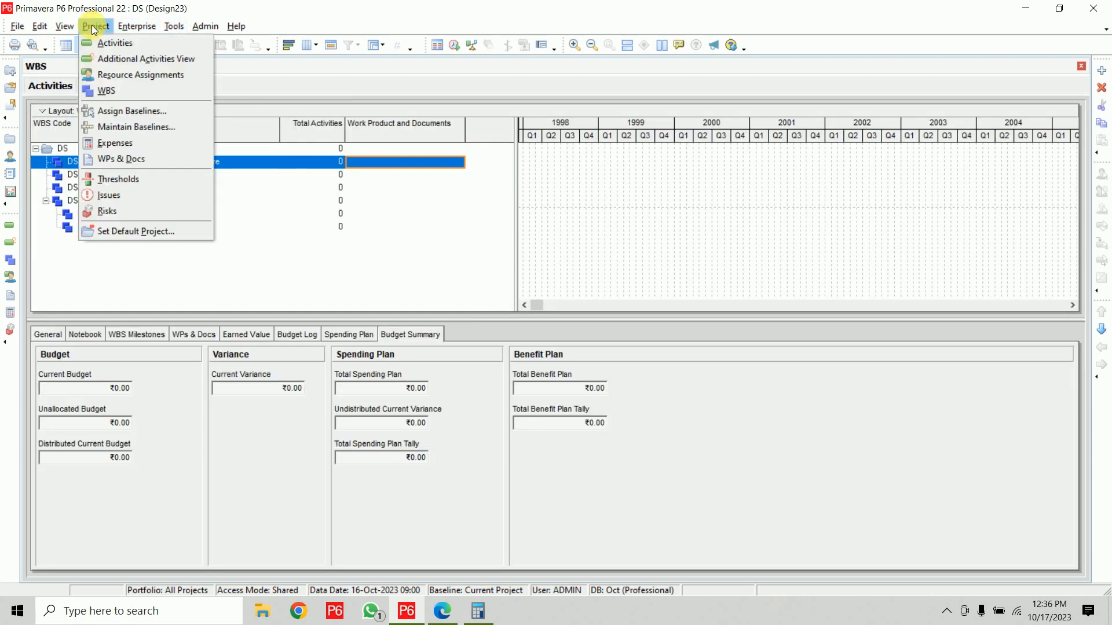
pyautogui.click(123, 46)
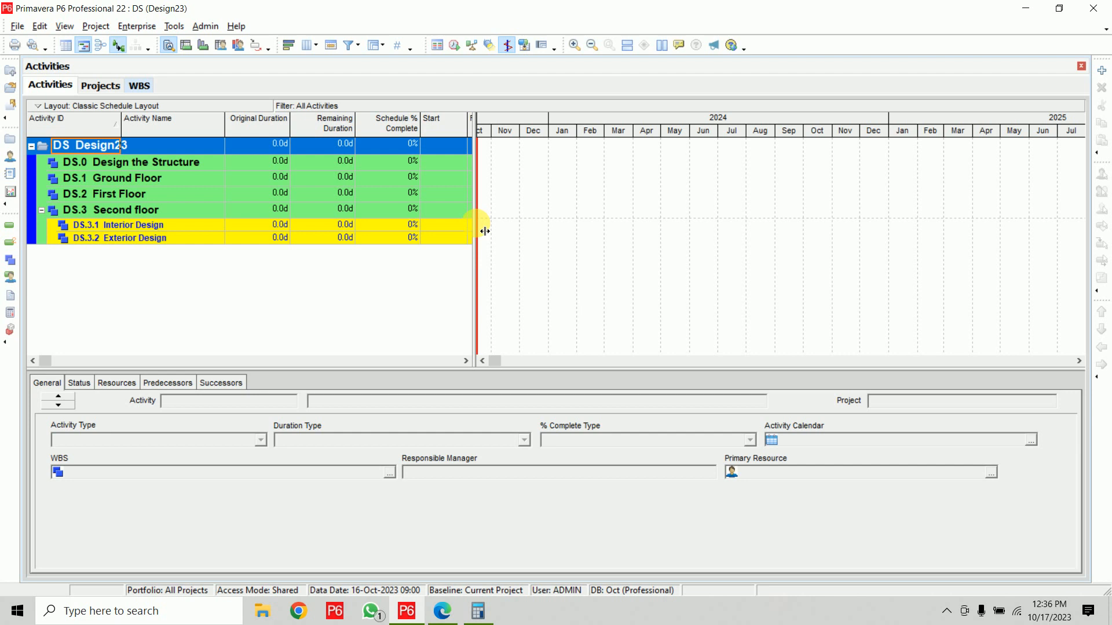
# Widen the activity table to reveal the Finish and Total Float columns, and widen the Activity ID column
pyautogui.moveTo(485, 231); pyautogui.dragTo(650, 219)
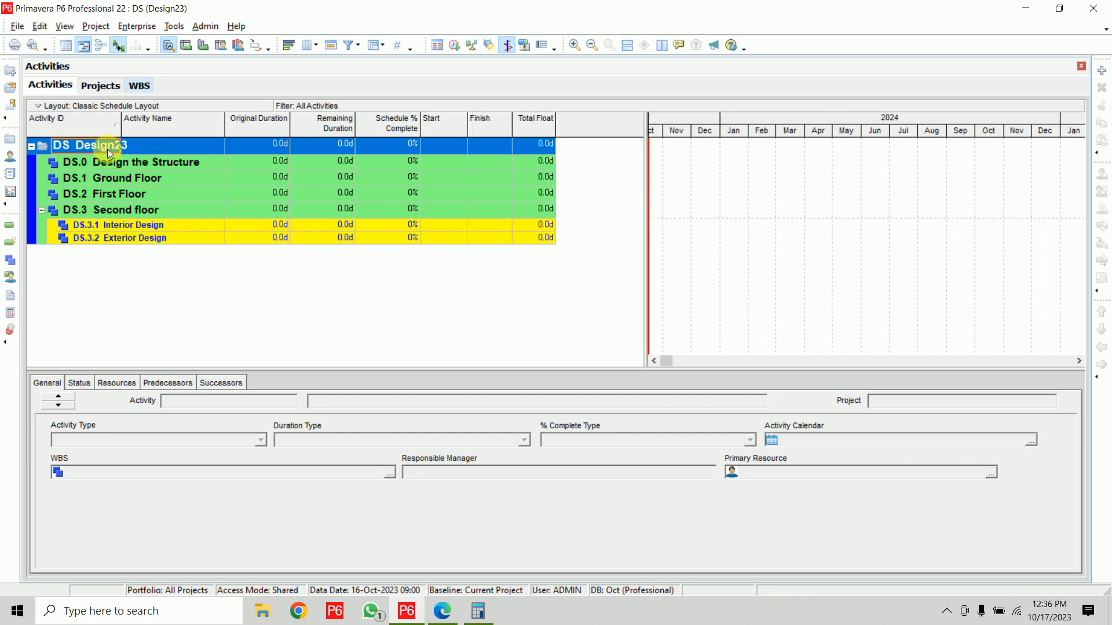
pyautogui.doubleClick(129, 126)
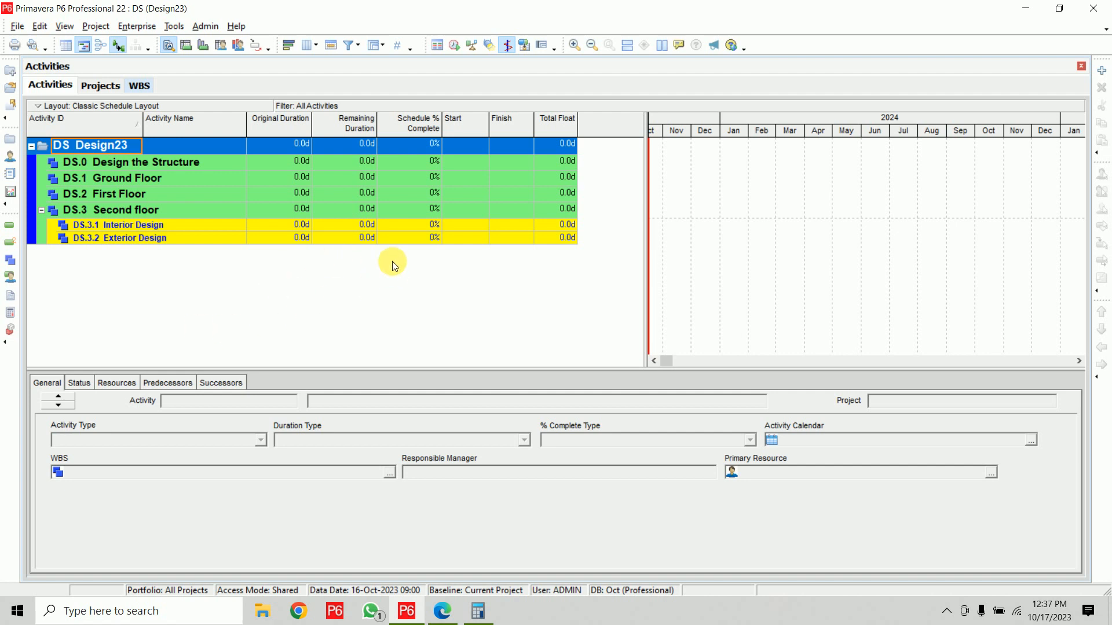
# In the Activities view's Group and Sort settings, turn off ID / Code for the WBS grouping bands and accept the change
pyautogui.rightClick(301, 287)
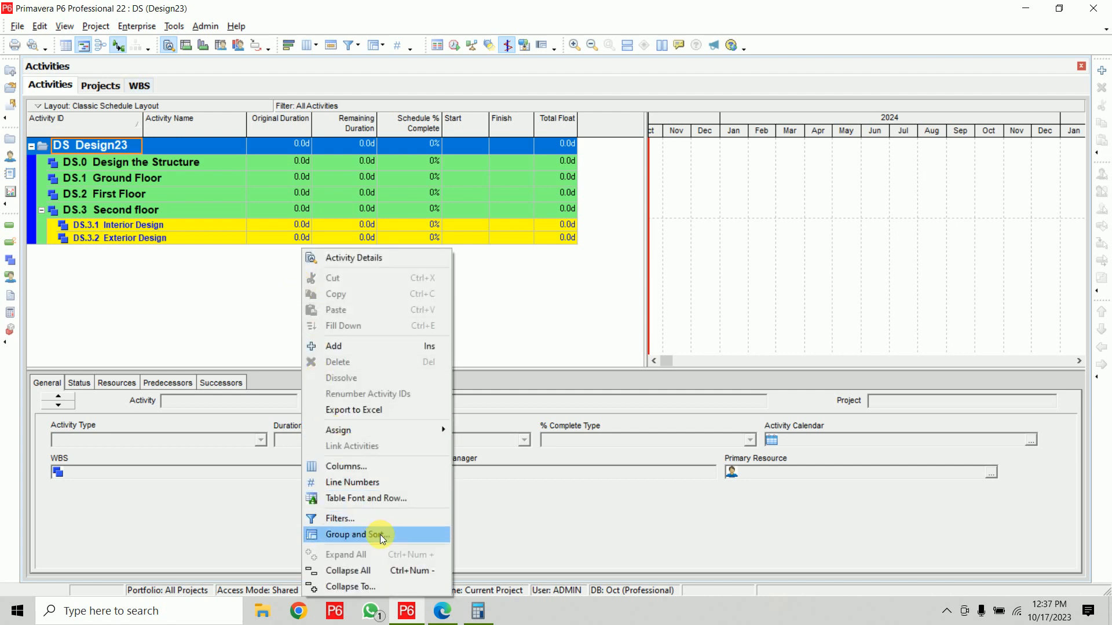
pyautogui.click(521, 341)
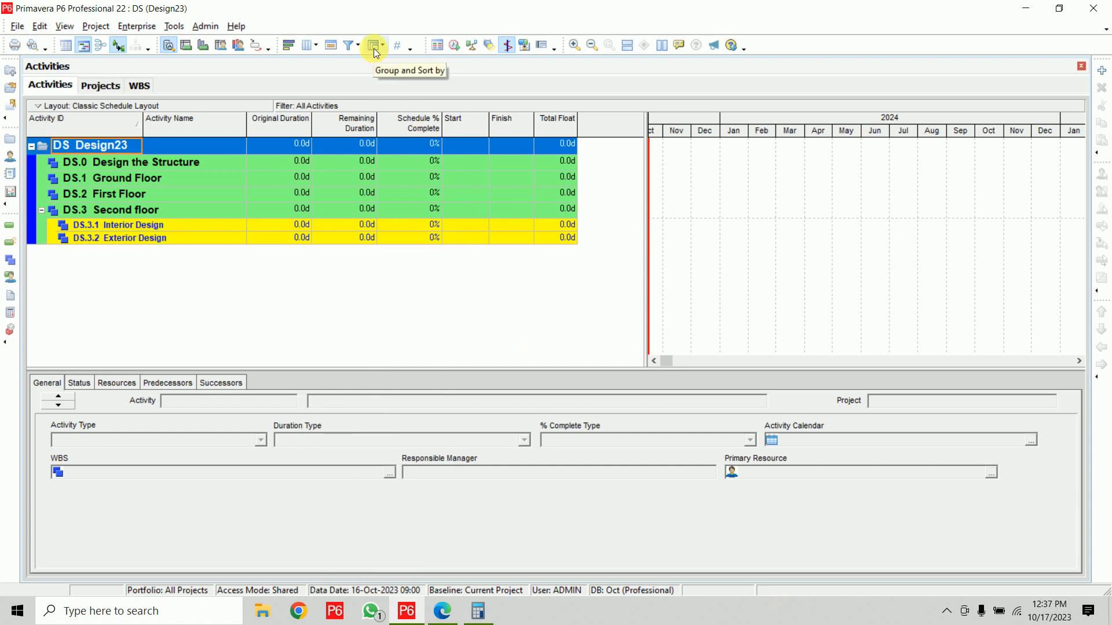
pyautogui.rightClick(441, 279)
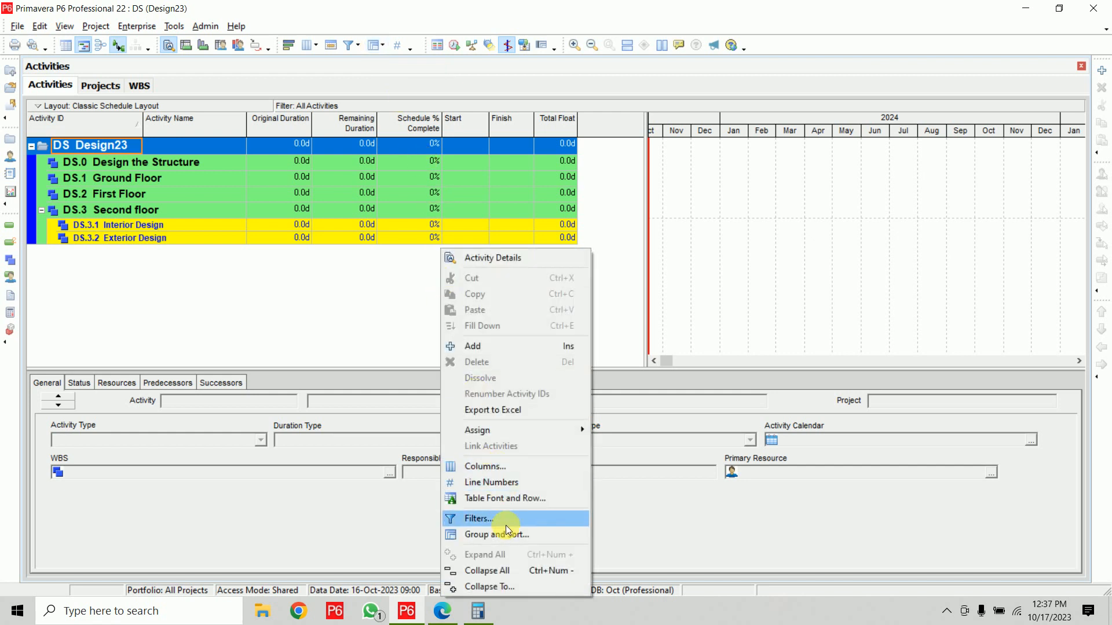
pyautogui.click(374, 47)
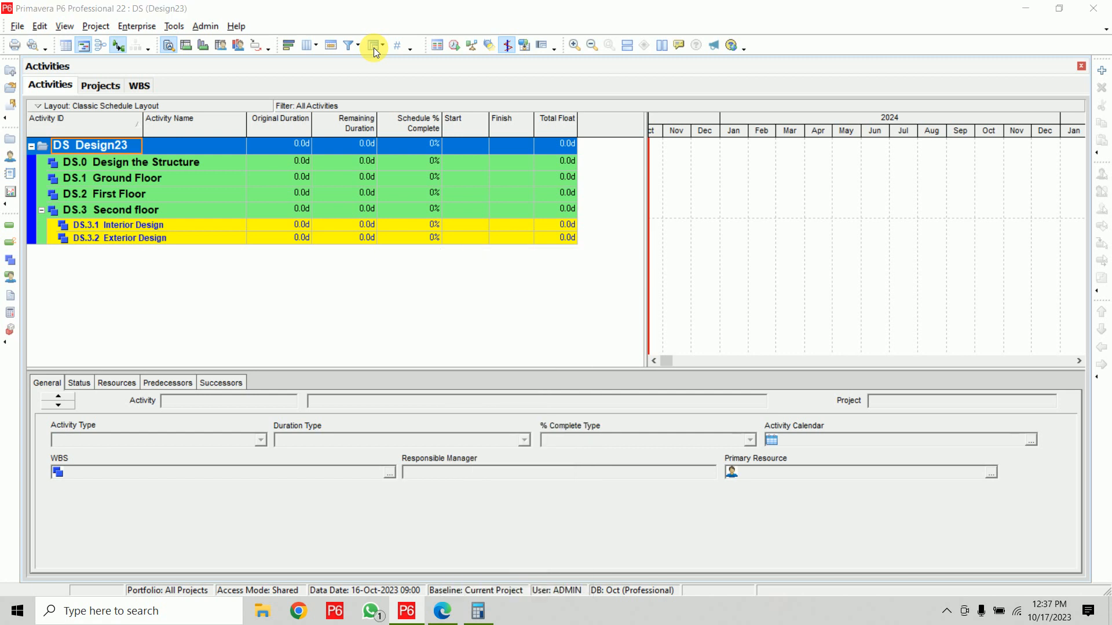
pyautogui.moveTo(405, 158); pyautogui.dragTo(447, 89)
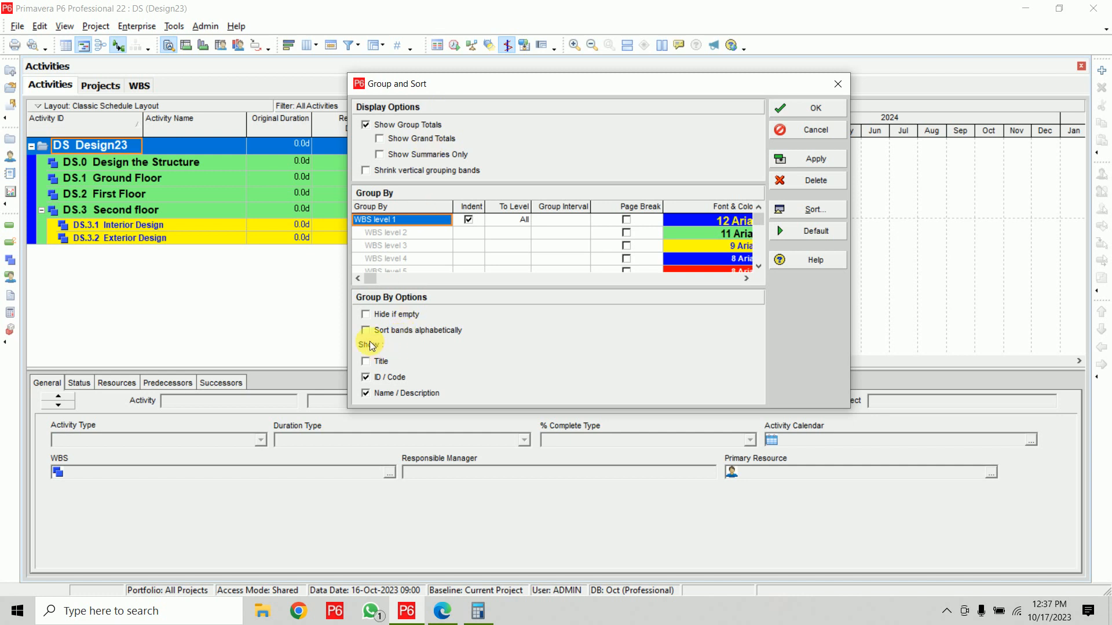
pyautogui.click(379, 378)
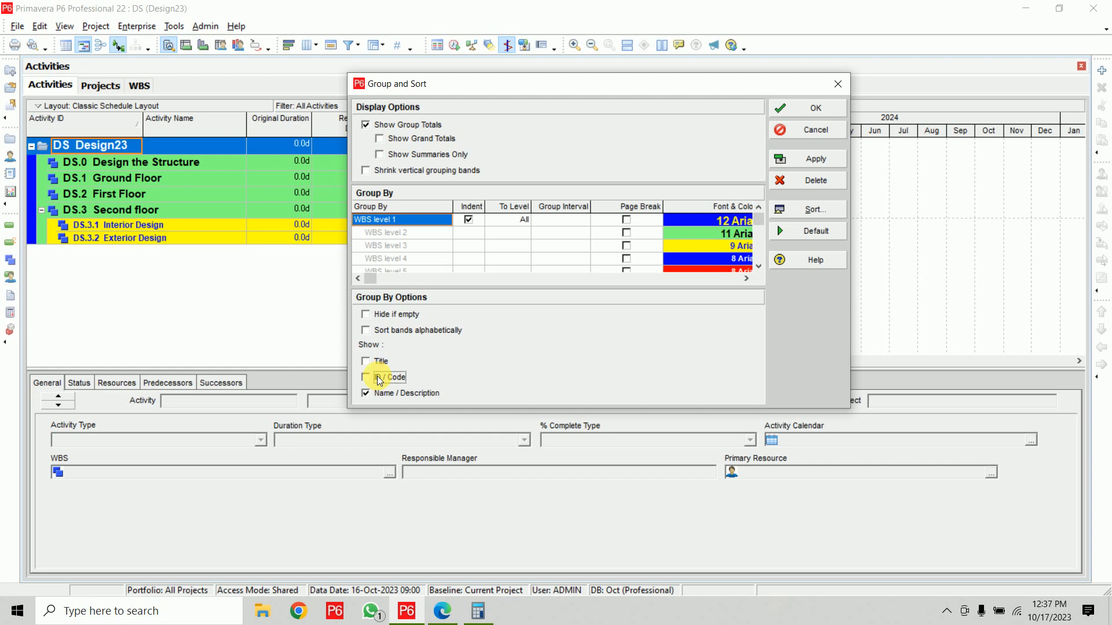
pyautogui.click(813, 159)
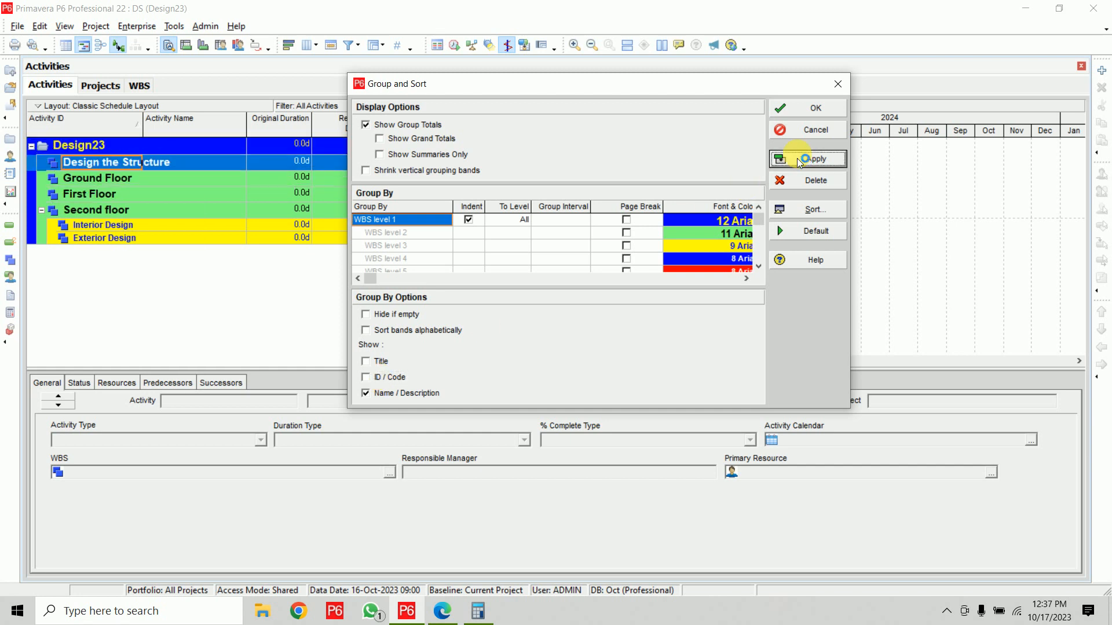
pyautogui.click(798, 110)
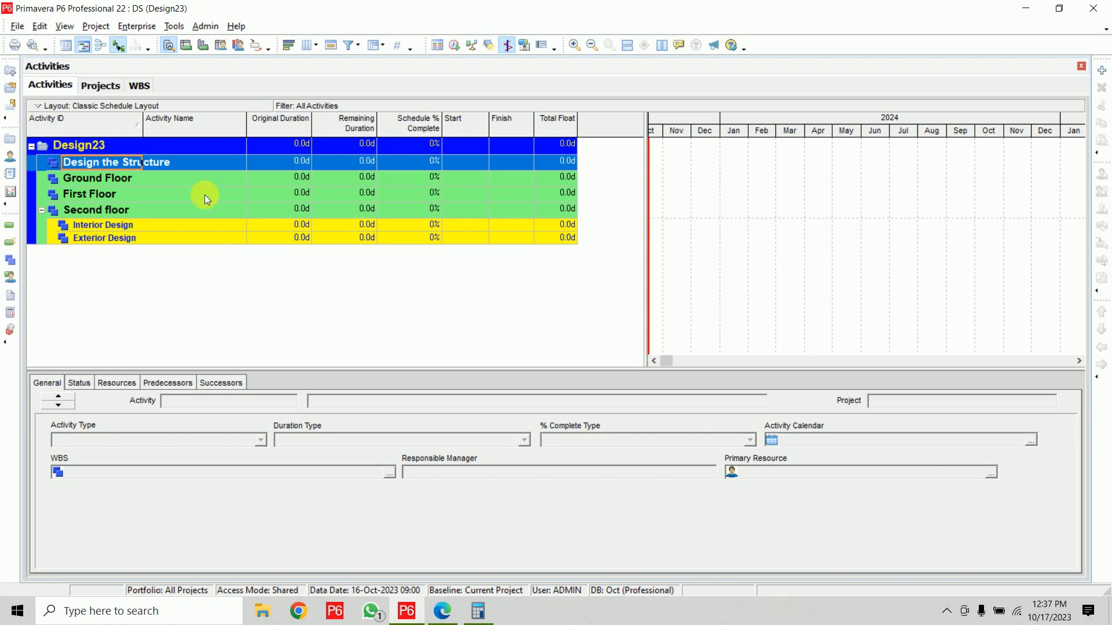
pyautogui.click(139, 87)
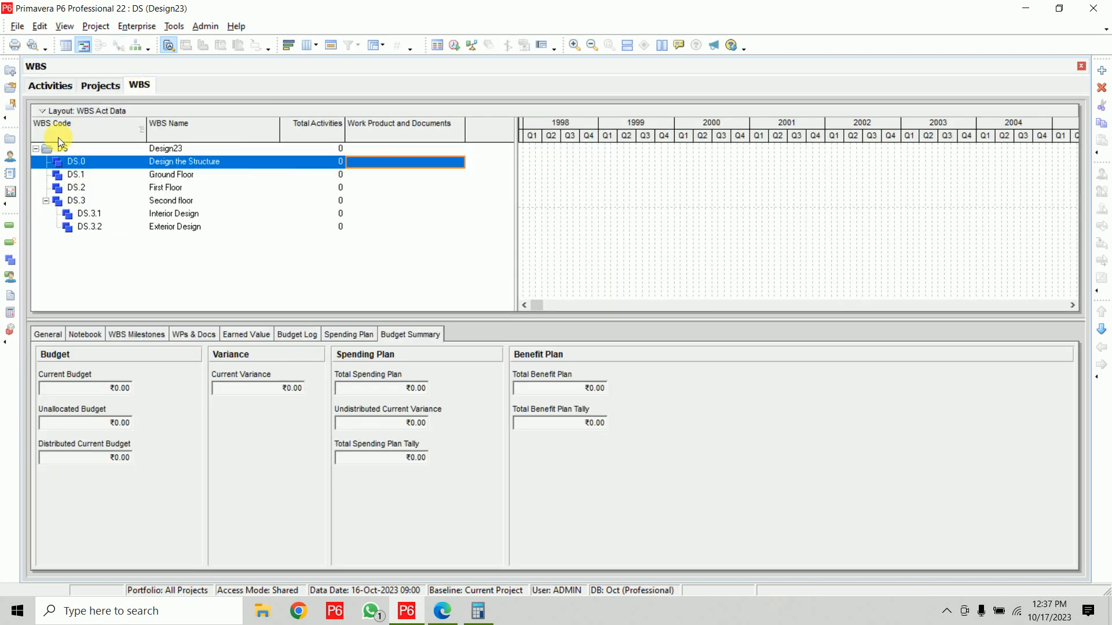
pyautogui.click(44, 85)
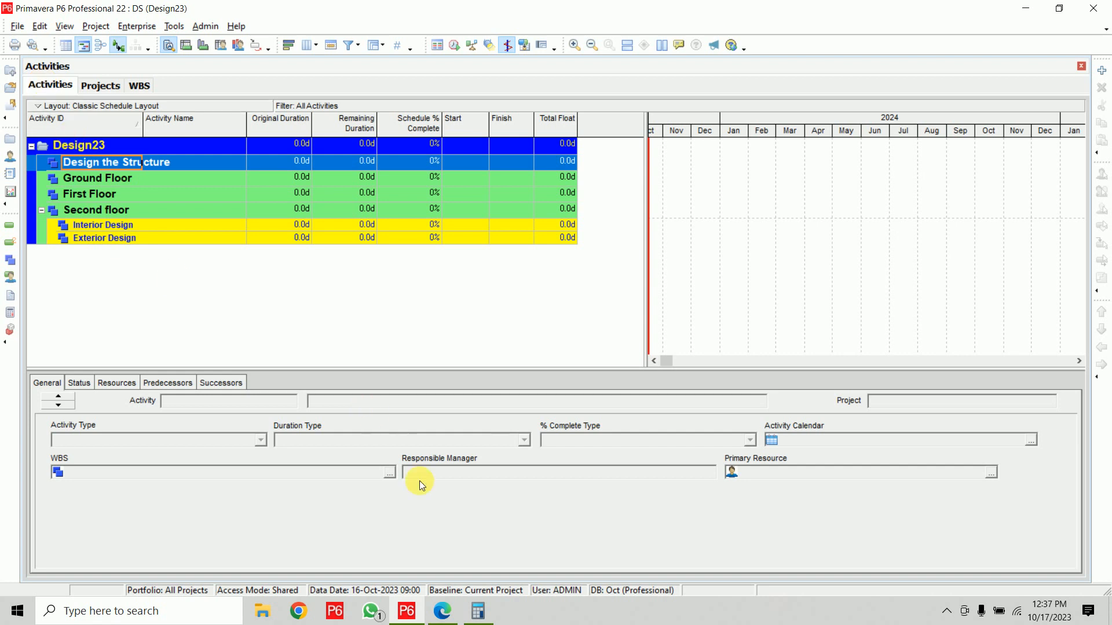
# In the Primavera Workbook PDF in Edge, tick Design The Structure in the activity table for the Design project
pyautogui.click(441, 611)
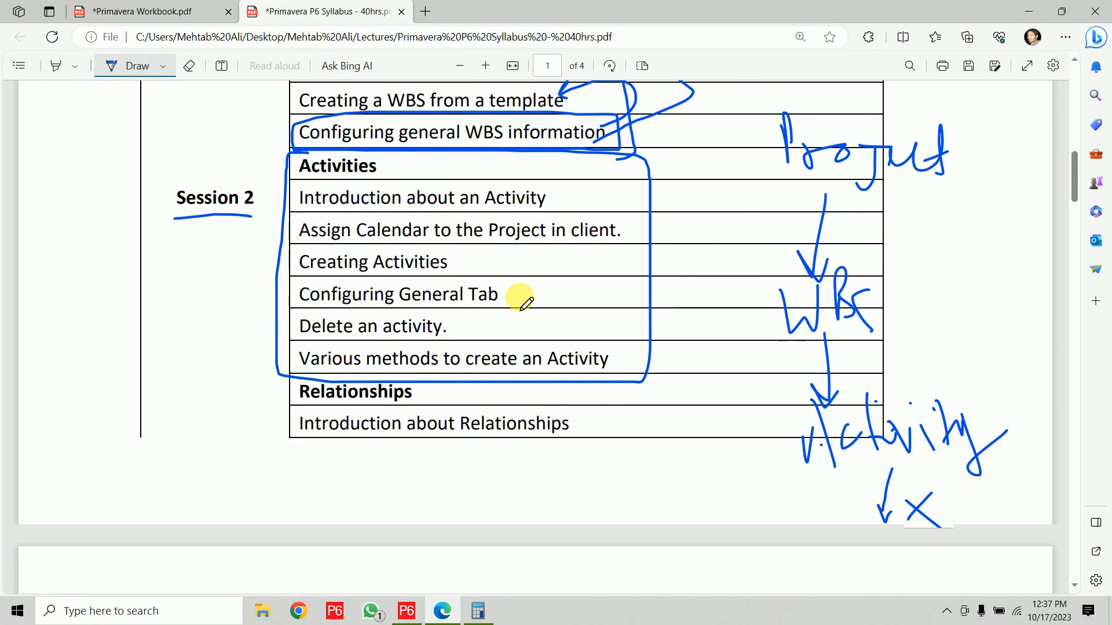
pyautogui.click(122, 11)
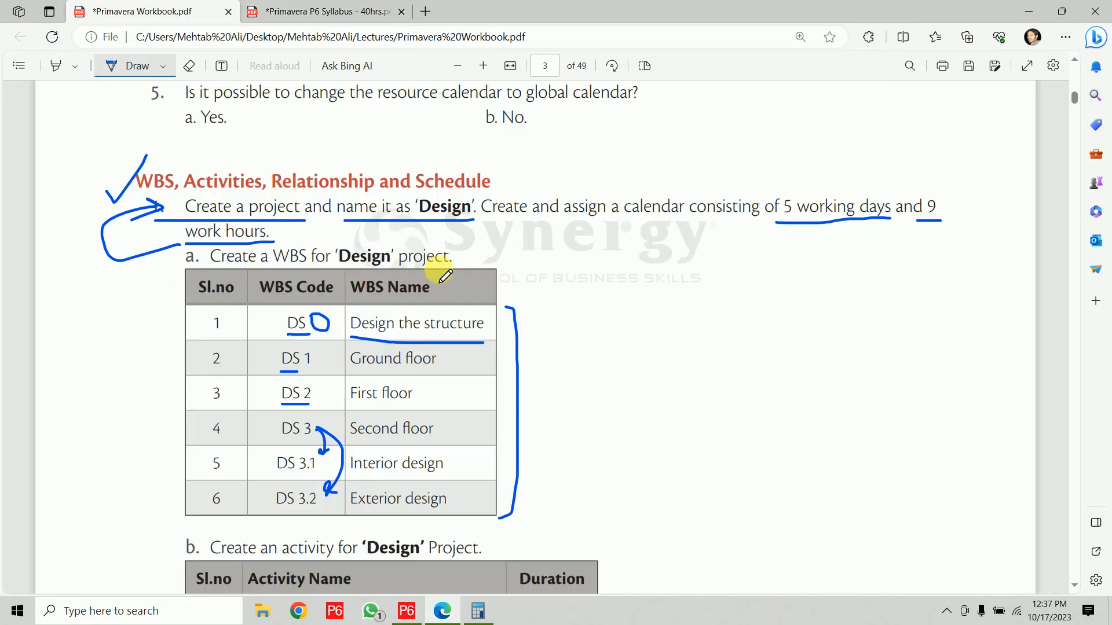
pyautogui.scroll(-3, 667, 294)
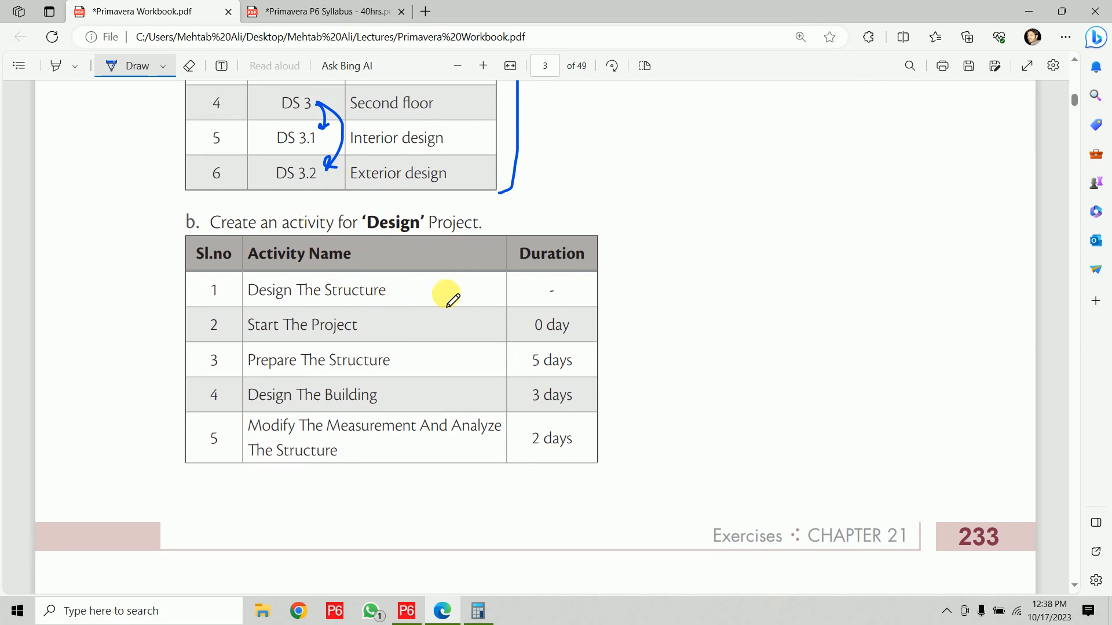
pyautogui.moveTo(452, 299); pyautogui.dragTo(467, 281)
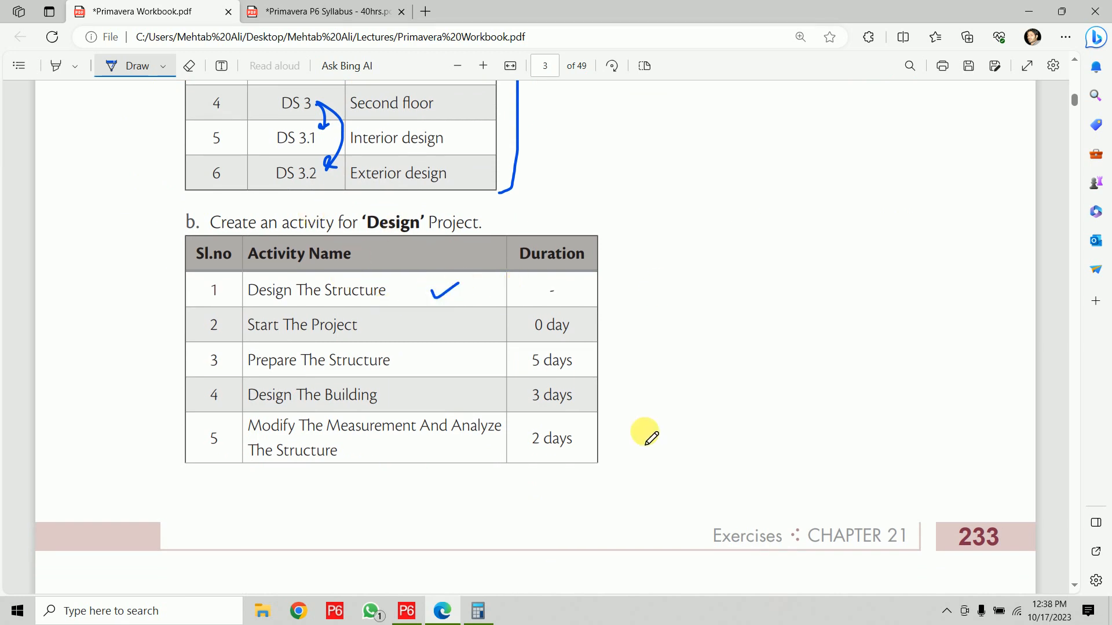
# Bracket activities 2 to 5 and activities 6 to 7 in the workbook table, and tick the Ground Floor row
pyautogui.scroll(-5, 645, 350)
pyautogui.scroll(2, 650, 342)
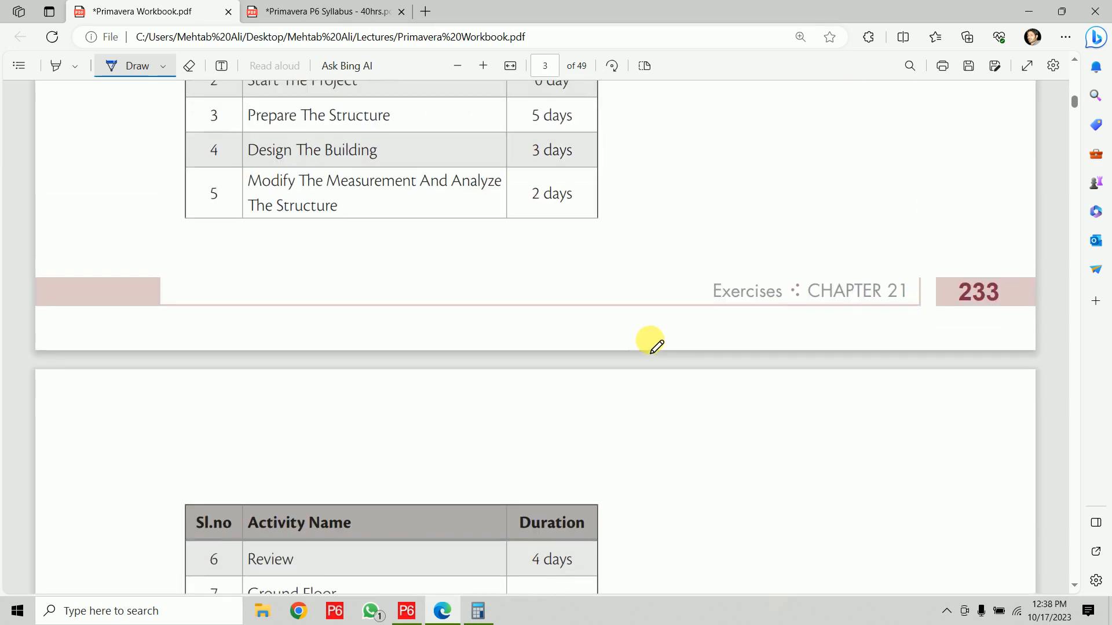
pyautogui.scroll(-2, 650, 351)
pyautogui.moveTo(569, 136)
pyautogui.mouseDown()
pyautogui.moveTo(587, 150)
pyautogui.moveTo(586, 243)
pyautogui.moveTo(577, 239)
pyautogui.mouseUp()
pyautogui.moveTo(572, 487)
pyautogui.mouseDown()
pyautogui.moveTo(603, 501)
pyautogui.moveTo(571, 529)
pyautogui.mouseUp()
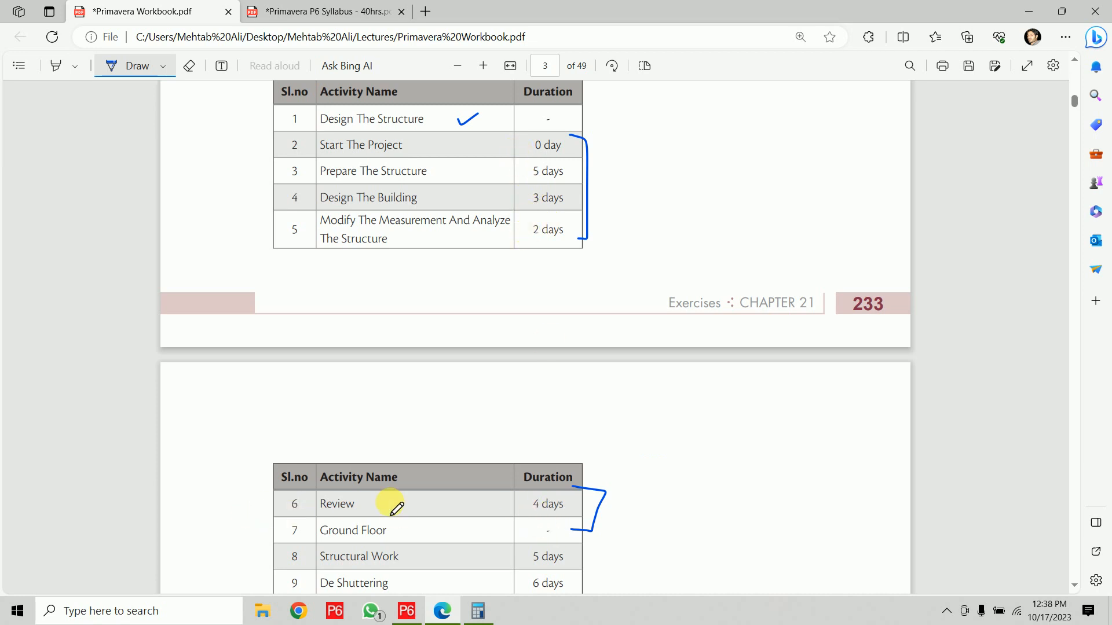
pyautogui.moveTo(253, 537); pyautogui.dragTo(298, 523)
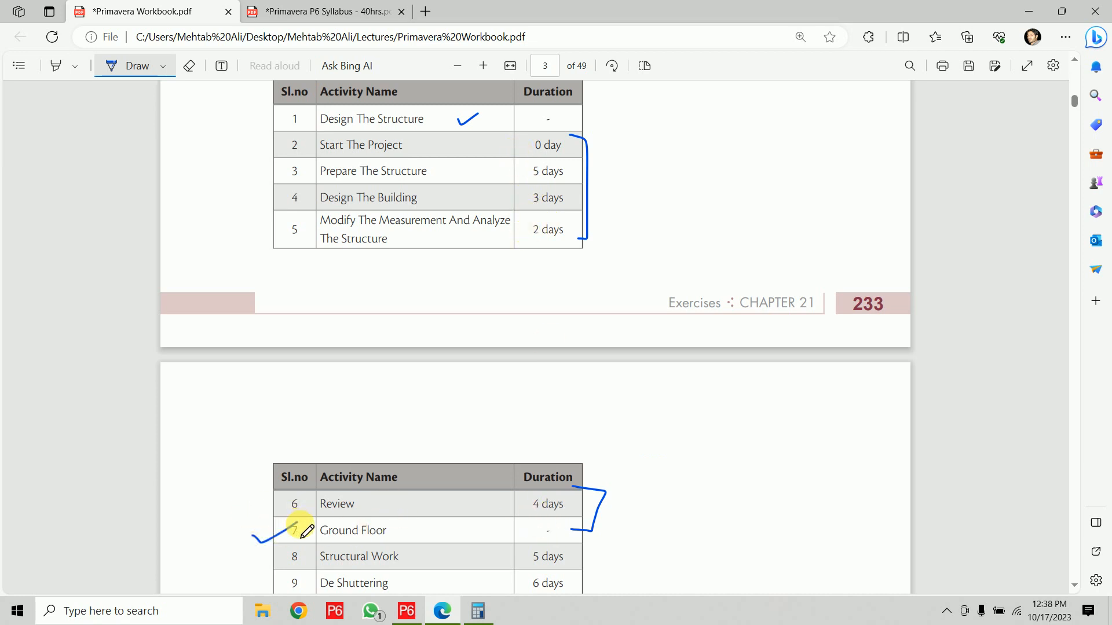
pyautogui.scroll(-3, 521, 370)
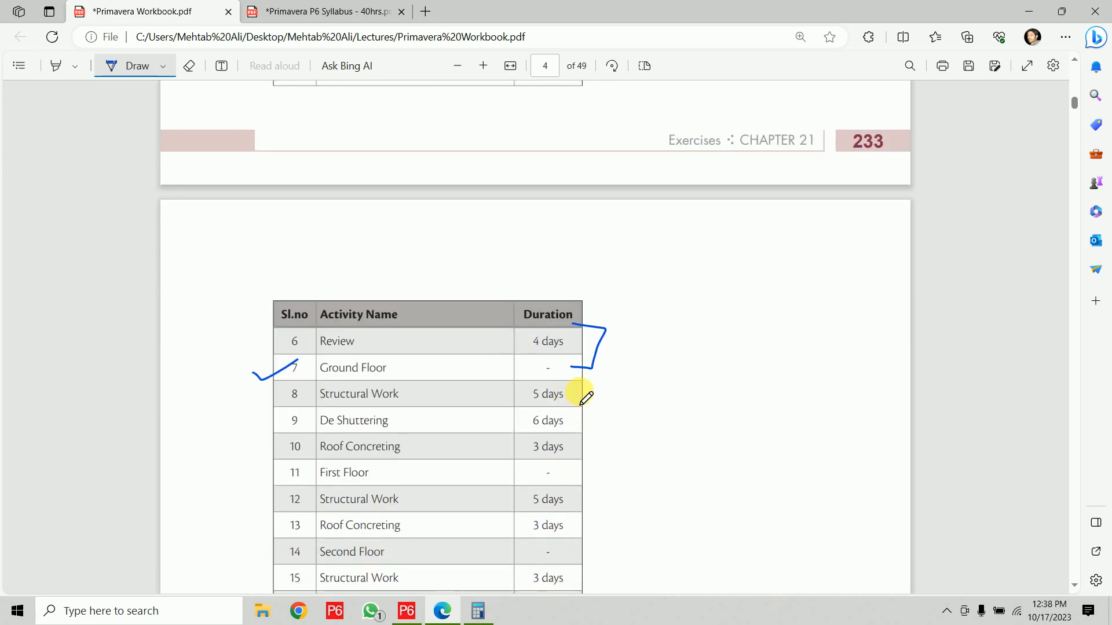
# In the workbook's activity table, bracket activities 8 to 10, tick First Floor, and bracket activities 12 and 13
pyautogui.moveTo(577, 390)
pyautogui.mouseDown()
pyautogui.moveTo(588, 401)
pyautogui.moveTo(576, 456)
pyautogui.mouseUp()
pyautogui.scroll(-3, 576, 362)
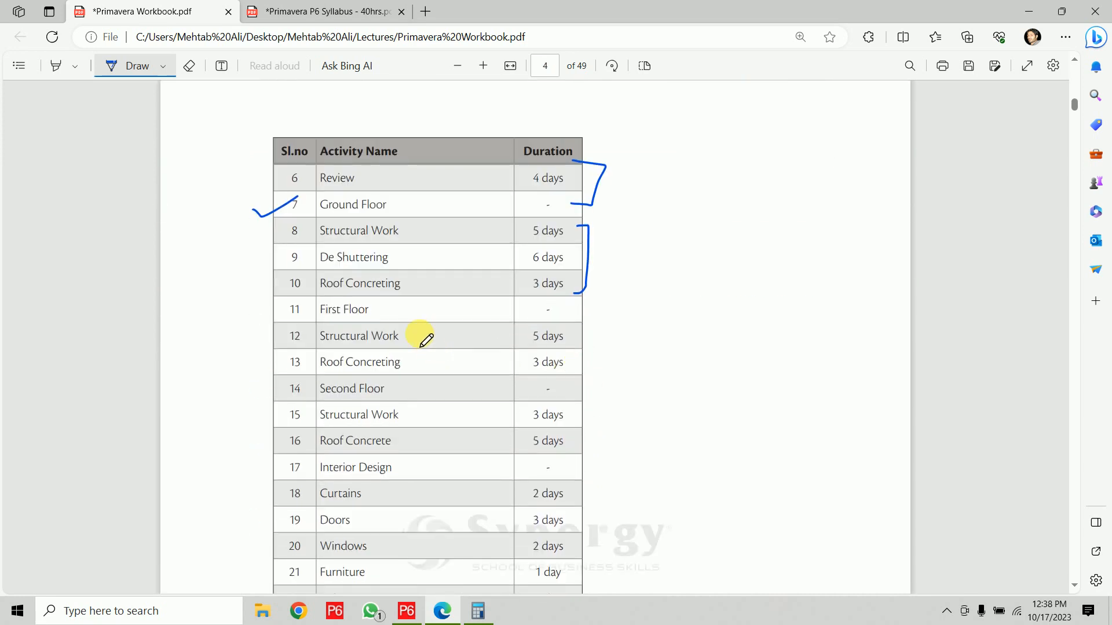
pyautogui.moveTo(417, 309); pyautogui.dragTo(445, 293)
pyautogui.moveTo(588, 331); pyautogui.dragTo(565, 378)
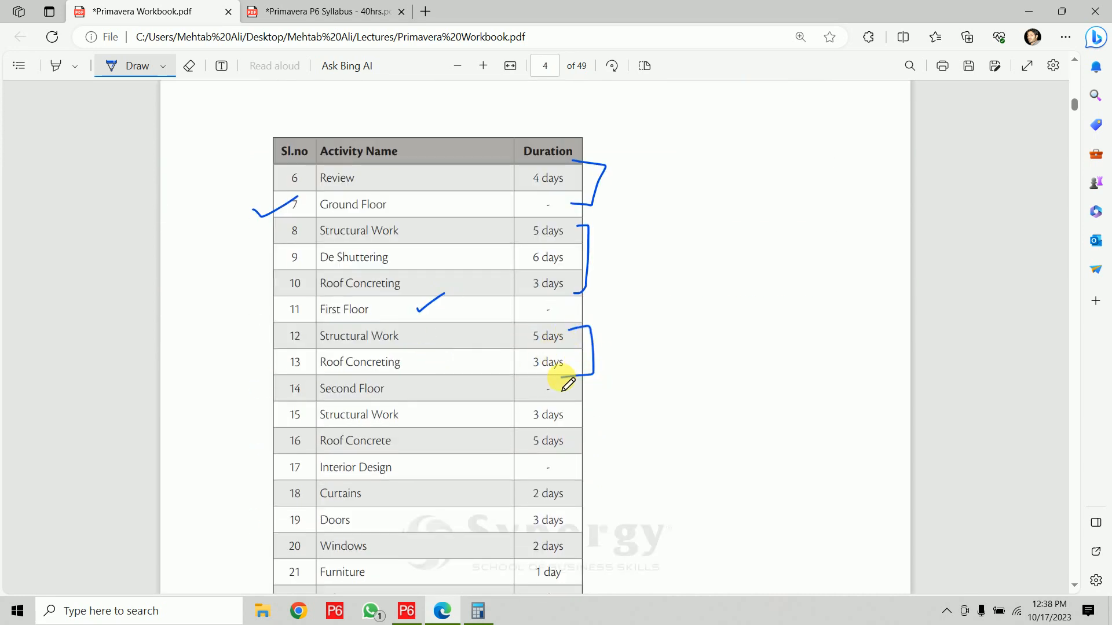
# Erase the stray tick beside Roof Concrete in the activity table
pyautogui.scroll(-3, 434, 285)
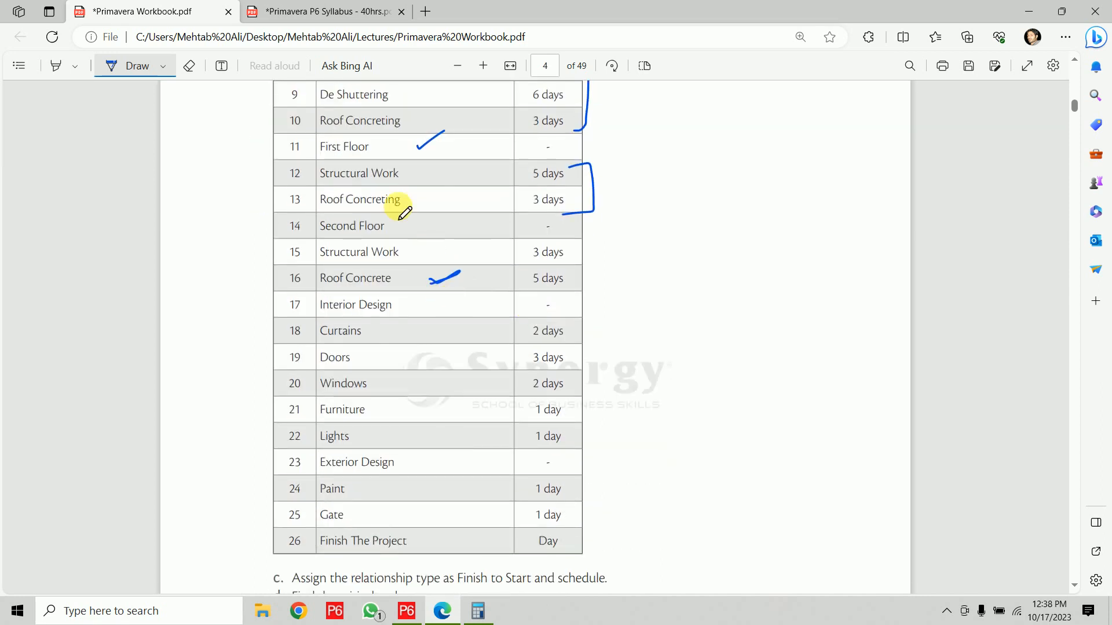
pyautogui.click(188, 65)
pyautogui.moveTo(470, 334); pyautogui.dragTo(443, 280)
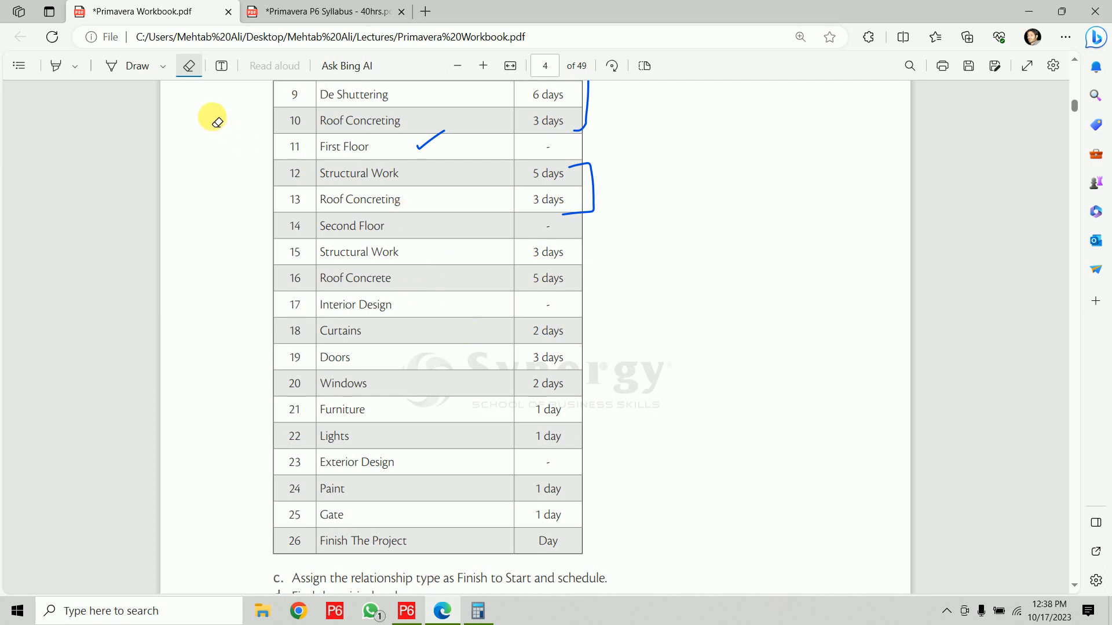
# Tick the Second Floor, Interior Design and Exterior Design rows, bracketing activities 15 to 16, 18 to 22 and 24 to 26 beneath them
pyautogui.click(112, 65)
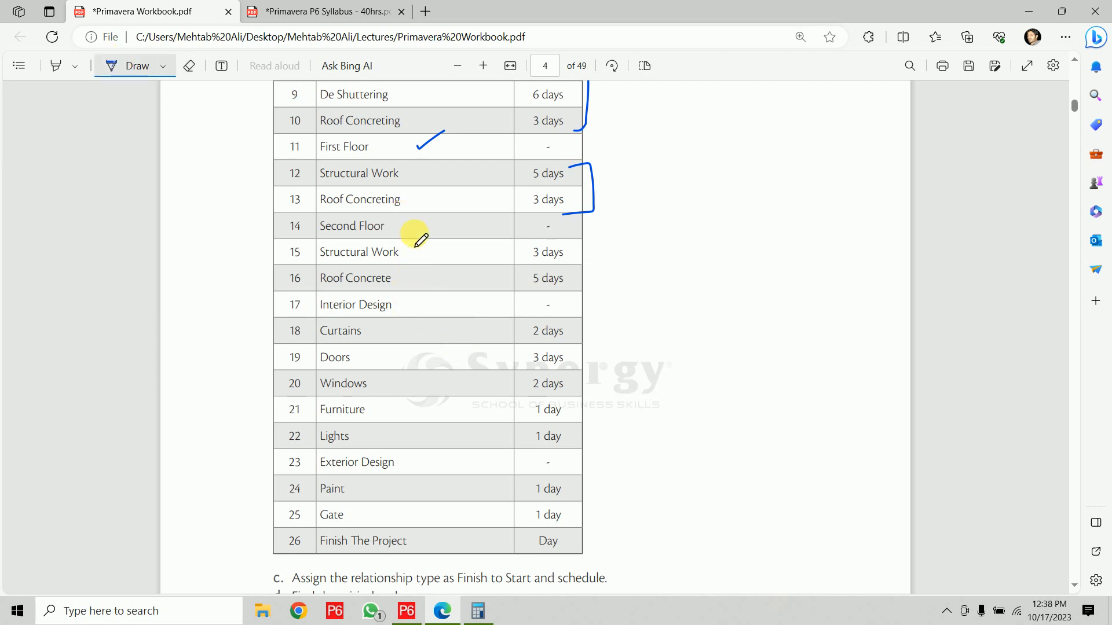
pyautogui.moveTo(415, 228); pyautogui.dragTo(441, 218)
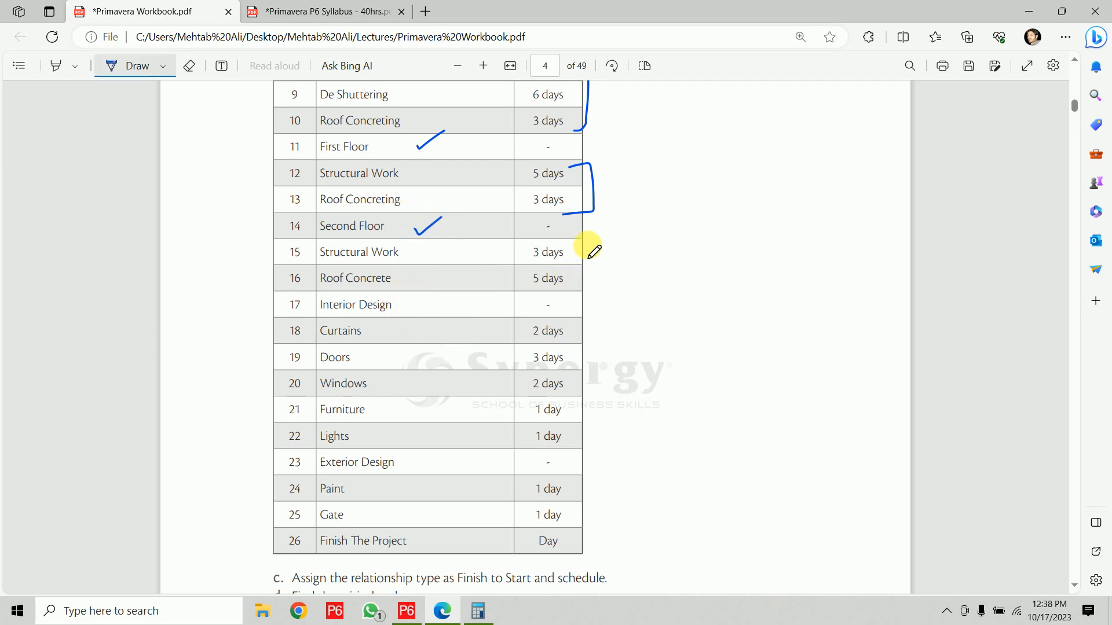
pyautogui.moveTo(586, 242)
pyautogui.mouseDown()
pyautogui.moveTo(597, 288)
pyautogui.moveTo(578, 290)
pyautogui.mouseUp()
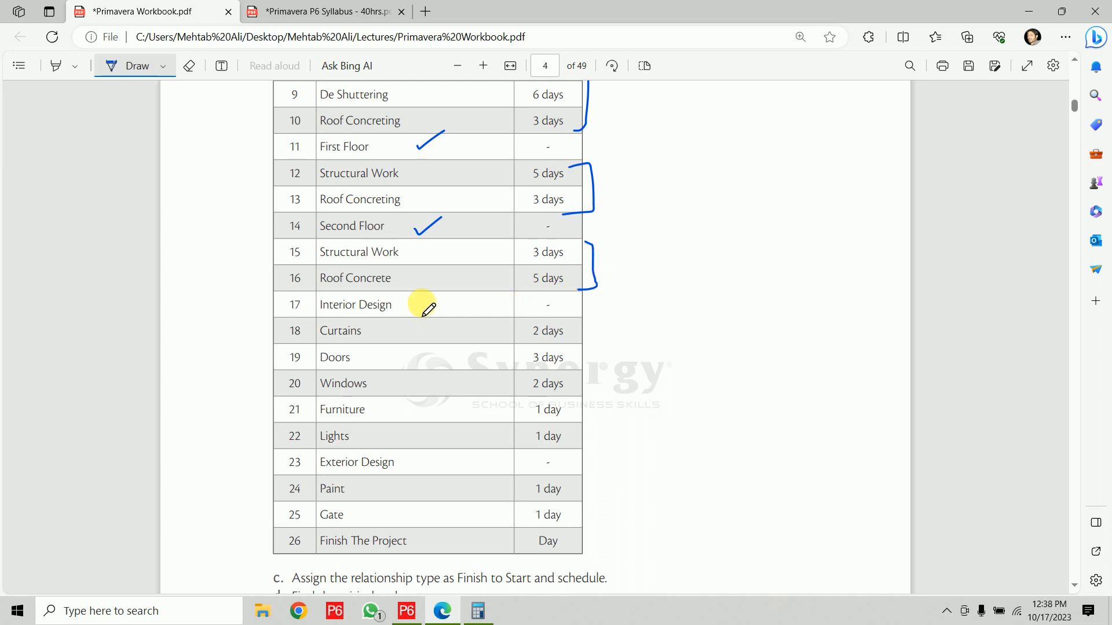
pyautogui.moveTo(420, 304); pyautogui.dragTo(455, 286)
pyautogui.moveTo(553, 318)
pyautogui.mouseDown()
pyautogui.moveTo(588, 397)
pyautogui.moveTo(591, 461)
pyautogui.moveTo(573, 452)
pyautogui.mouseUp()
pyautogui.moveTo(495, 466)
pyautogui.mouseDown()
pyautogui.moveTo(513, 459)
pyautogui.moveTo(580, 478)
pyautogui.moveTo(595, 550)
pyautogui.moveTo(584, 558)
pyautogui.mouseUp()
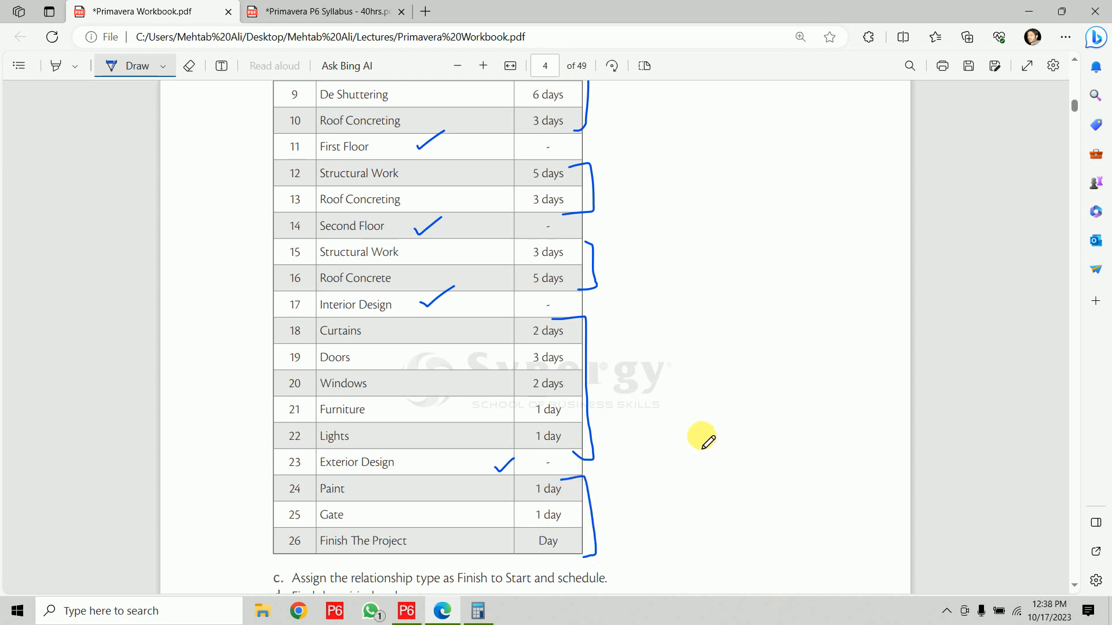
# Underline the duration of the Finish The Project activity in the workbook table
pyautogui.scroll(8, 549, 444)
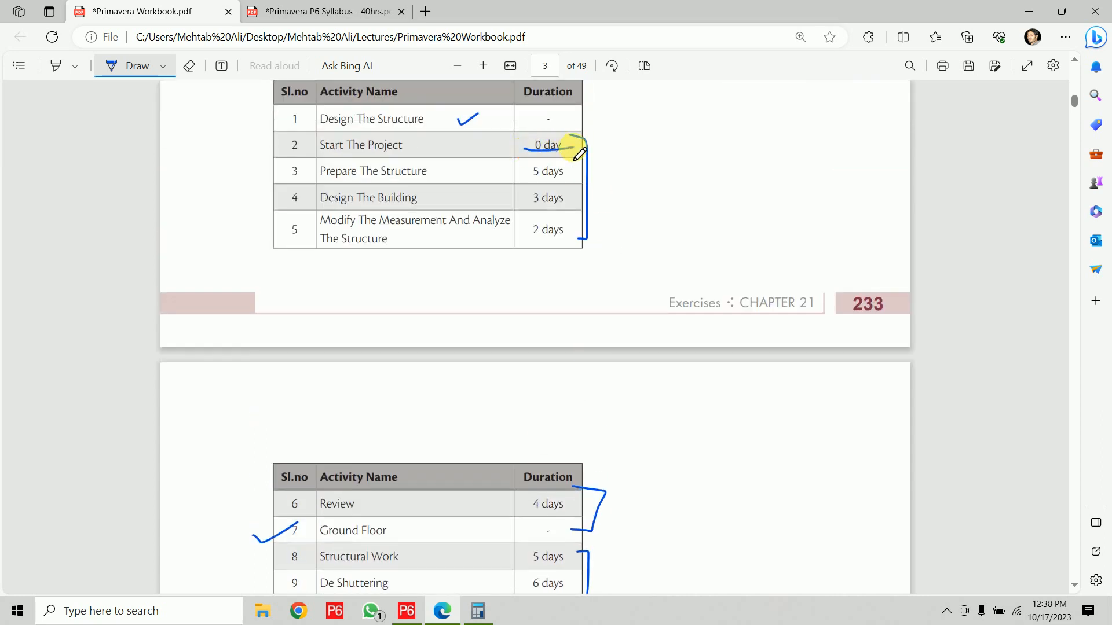
pyautogui.scroll(-8, 579, 153)
pyautogui.moveTo(512, 474); pyautogui.dragTo(570, 466)
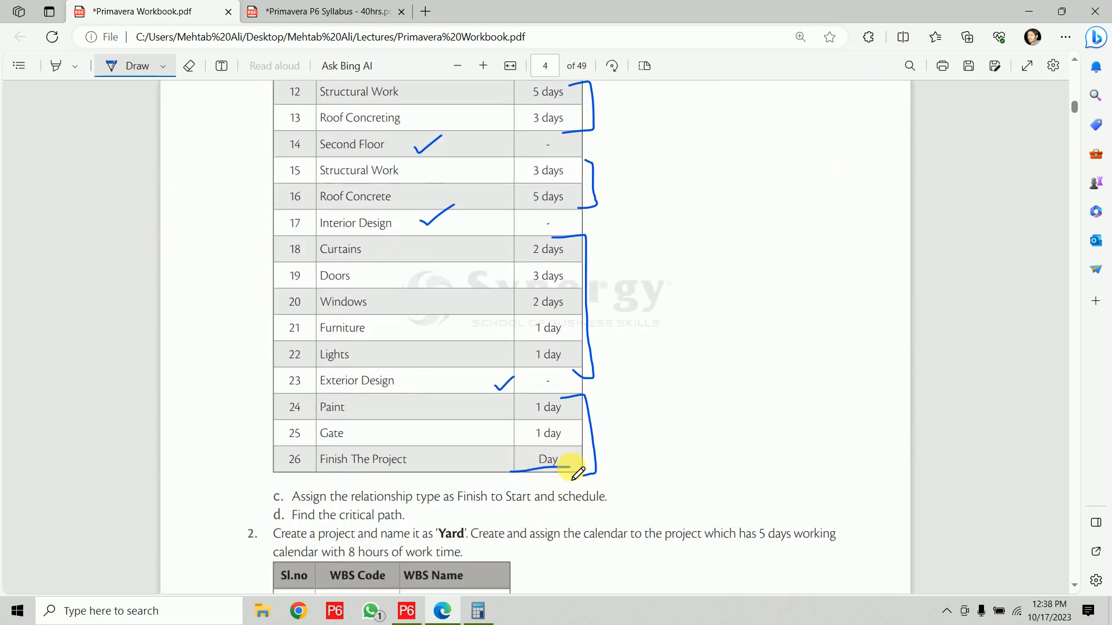
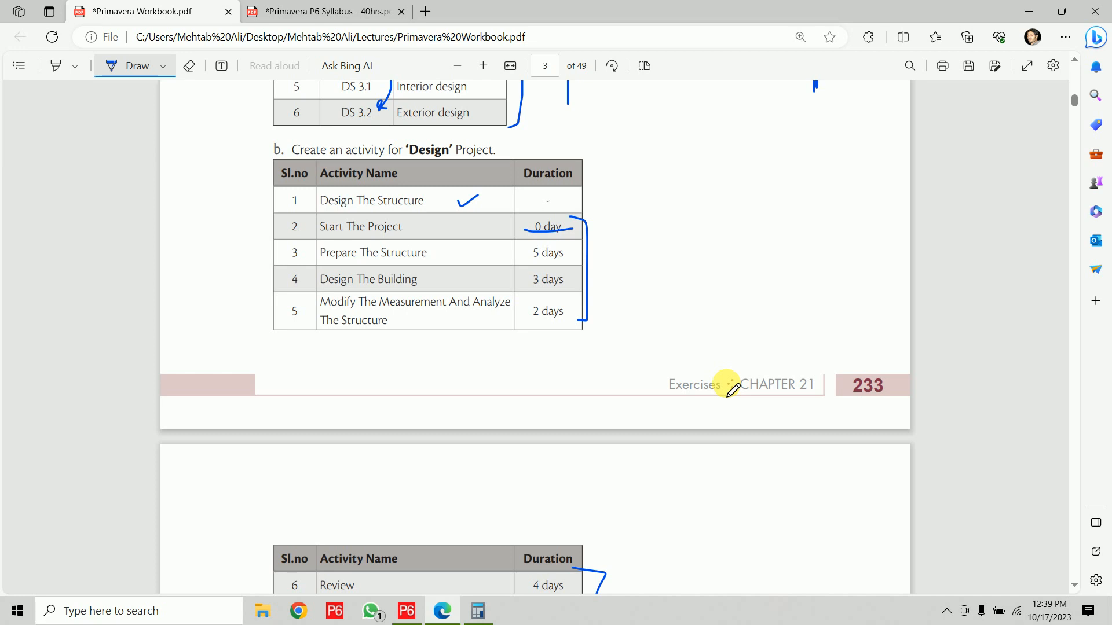
# Beside activities 1 to 5, handwrite Milestone with arrows to Start and Finish, and a boxed Task Dep. with an arrow to Default
pyautogui.moveTo(635, 231)
pyautogui.mouseDown()
pyautogui.moveTo(638, 246)
pyautogui.moveTo(650, 240)
pyautogui.moveTo(678, 263)
pyautogui.moveTo(672, 251)
pyautogui.moveTo(686, 250)
pyautogui.moveTo(699, 263)
pyautogui.moveTo(702, 235)
pyautogui.moveTo(718, 249)
pyautogui.moveTo(761, 249)
pyautogui.moveTo(777, 232)
pyautogui.moveTo(798, 245)
pyautogui.mouseUp()
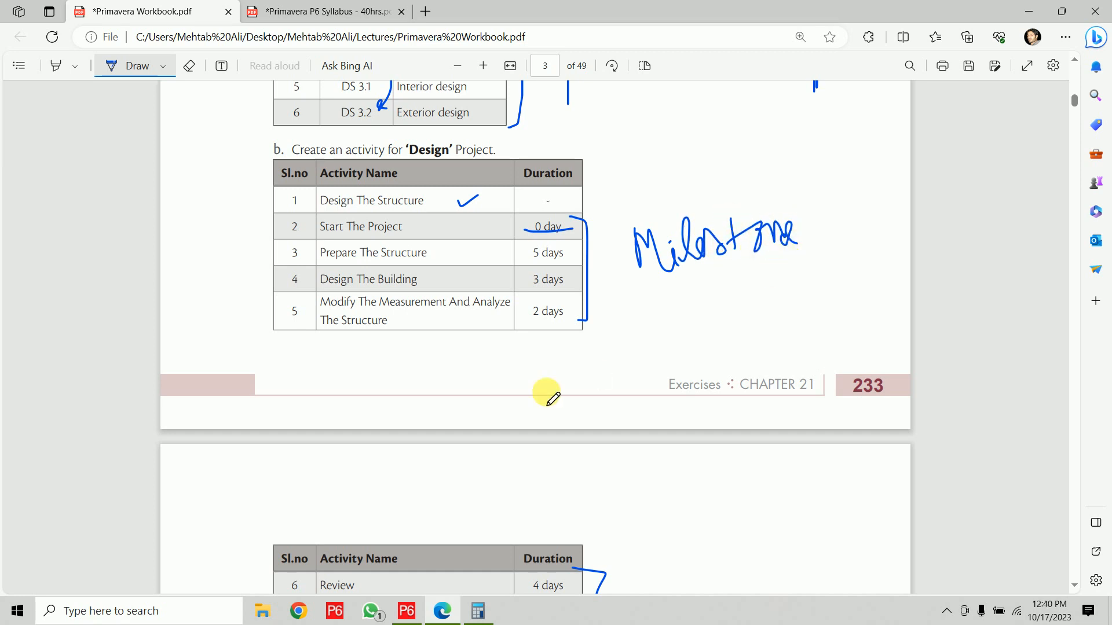
pyautogui.moveTo(663, 290)
pyautogui.mouseDown()
pyautogui.moveTo(666, 322)
pyautogui.moveTo(641, 374)
pyautogui.moveTo(675, 350)
pyautogui.moveTo(715, 353)
pyautogui.mouseUp()
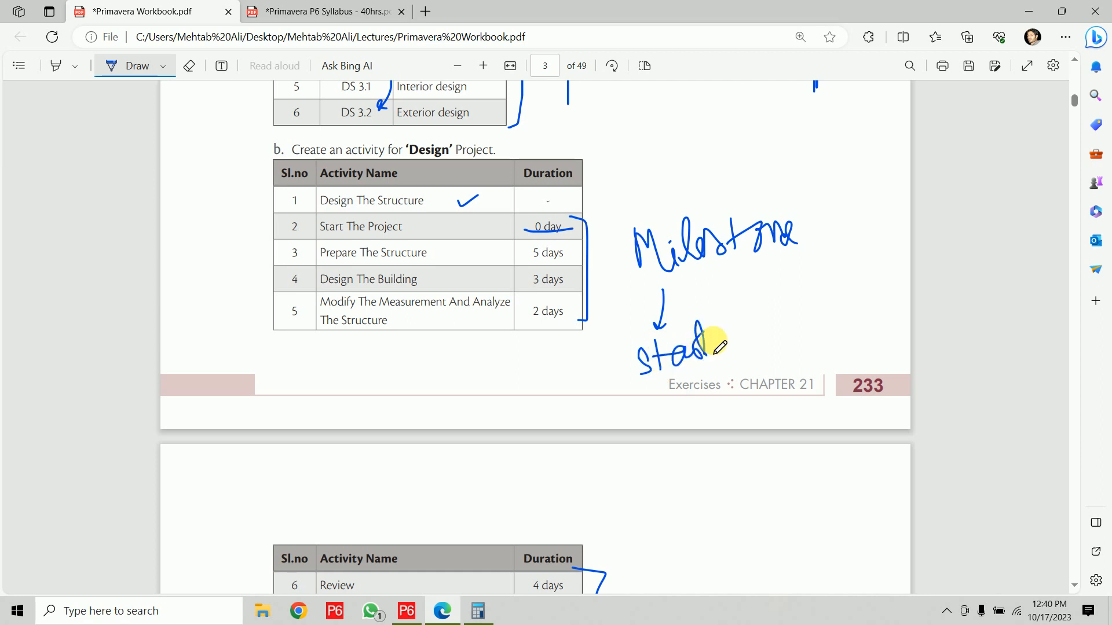
pyautogui.moveTo(779, 259)
pyautogui.mouseDown()
pyautogui.moveTo(811, 301)
pyautogui.moveTo(814, 288)
pyautogui.mouseUp()
pyautogui.moveTo(798, 337)
pyautogui.mouseDown()
pyautogui.moveTo(802, 358)
pyautogui.moveTo(836, 359)
pyautogui.moveTo(840, 331)
pyautogui.moveTo(844, 349)
pyautogui.moveTo(858, 334)
pyautogui.mouseUp()
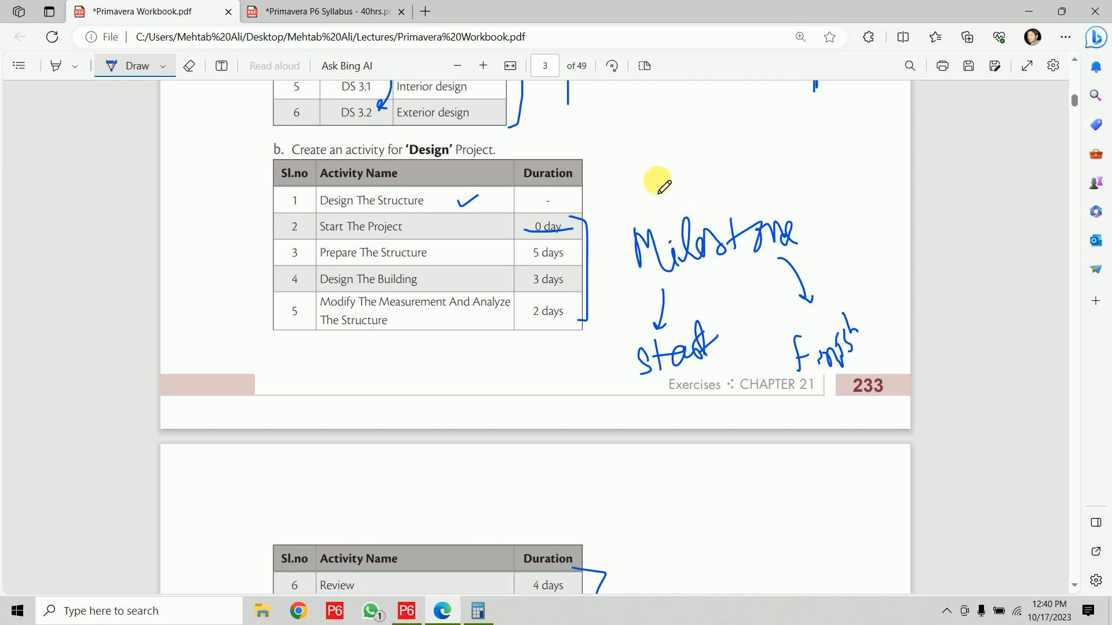
pyautogui.moveTo(646, 163)
pyautogui.mouseDown()
pyautogui.moveTo(710, 151)
pyautogui.moveTo(867, 162)
pyautogui.moveTo(641, 208)
pyautogui.moveTo(653, 164)
pyautogui.moveTo(684, 156)
pyautogui.moveTo(653, 176)
pyautogui.moveTo(677, 184)
pyautogui.moveTo(676, 174)
pyautogui.moveTo(751, 167)
pyautogui.moveTo(747, 142)
pyautogui.moveTo(750, 172)
pyautogui.mouseUp()
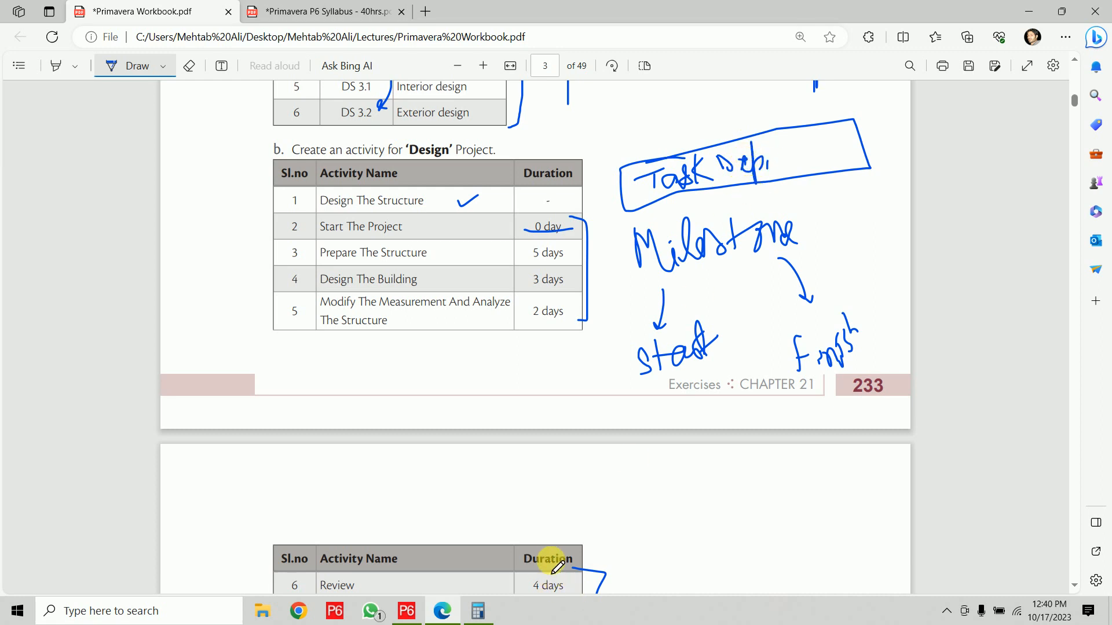
pyautogui.moveTo(802, 161)
pyautogui.mouseDown()
pyautogui.moveTo(857, 135)
pyautogui.moveTo(869, 174)
pyautogui.moveTo(906, 112)
pyautogui.moveTo(893, 152)
pyautogui.moveTo(910, 144)
pyautogui.mouseUp()
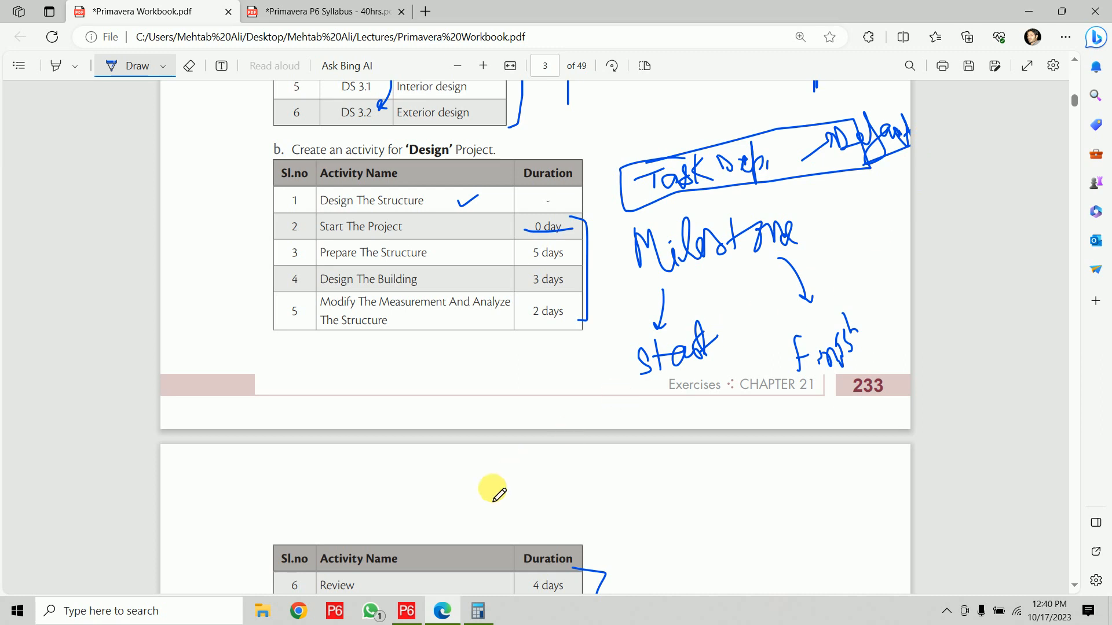
pyautogui.scroll(-5, 533, 290)
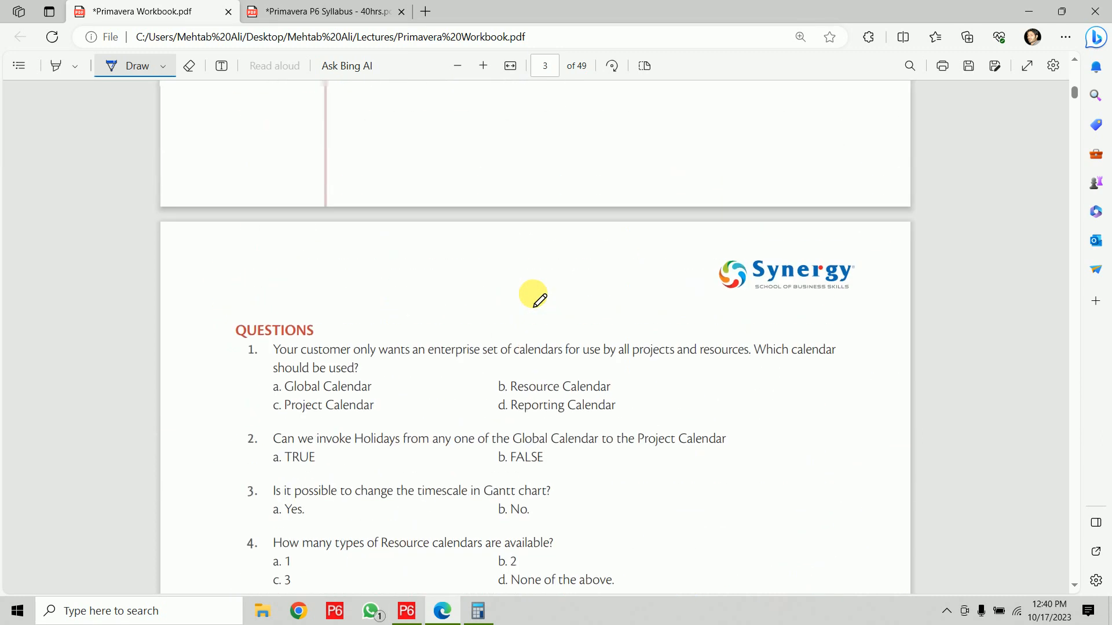
pyautogui.scroll(6, 536, 295)
pyautogui.scroll(-5, 538, 300)
pyautogui.scroll(4, 539, 300)
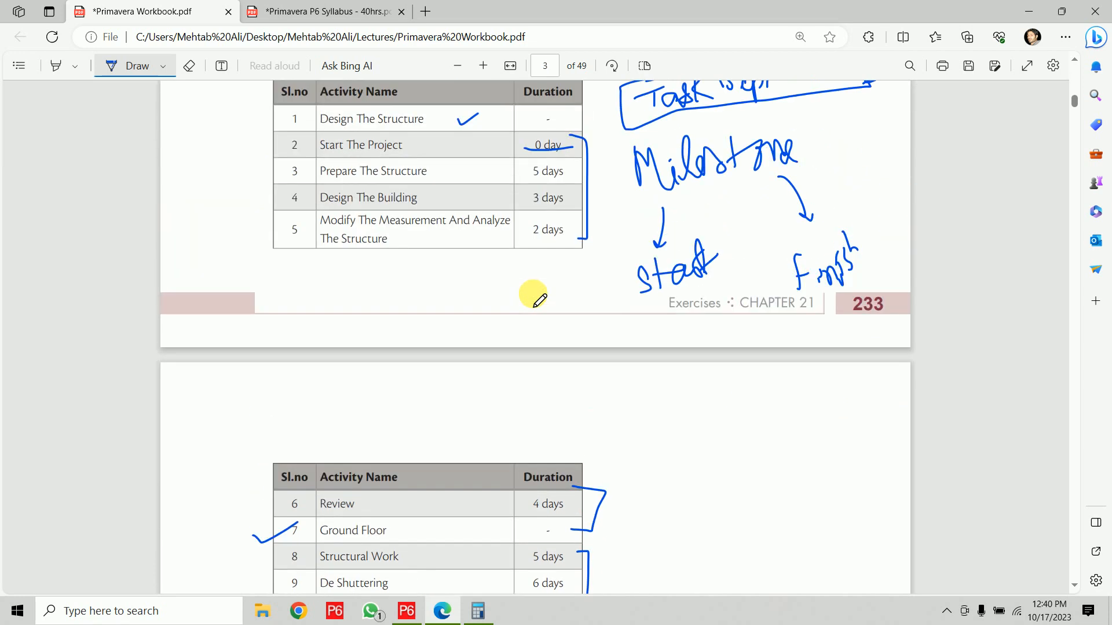
# Switch to Primavera P6 and add five new activities to the Design23 project
pyautogui.click(406, 610)
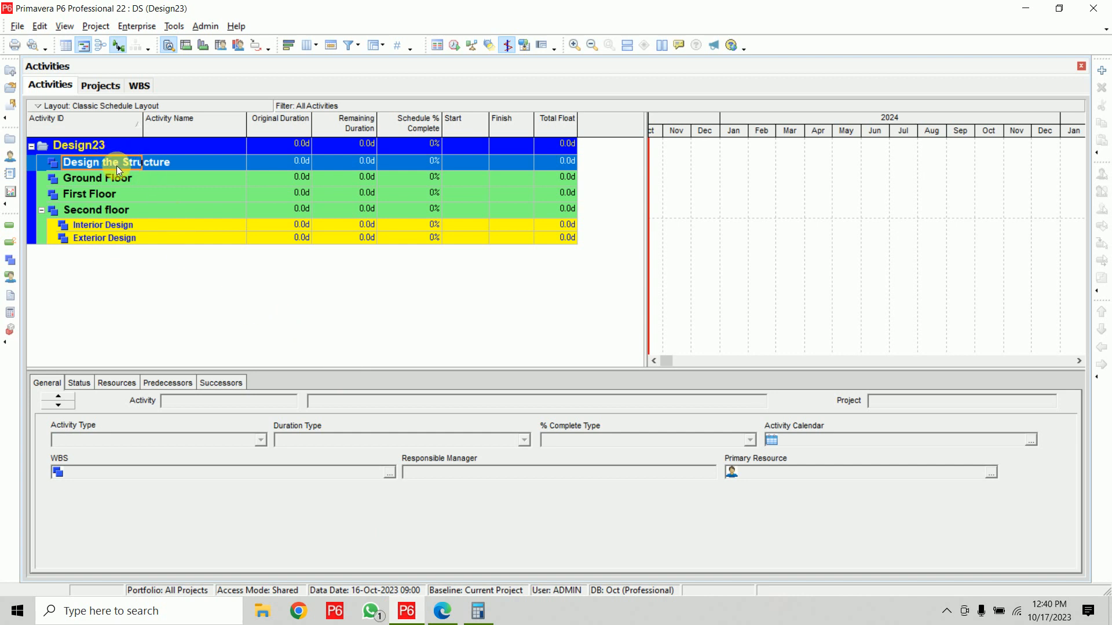
pyautogui.click(1104, 72)
pyautogui.click(1103, 72)
pyautogui.click(1104, 73)
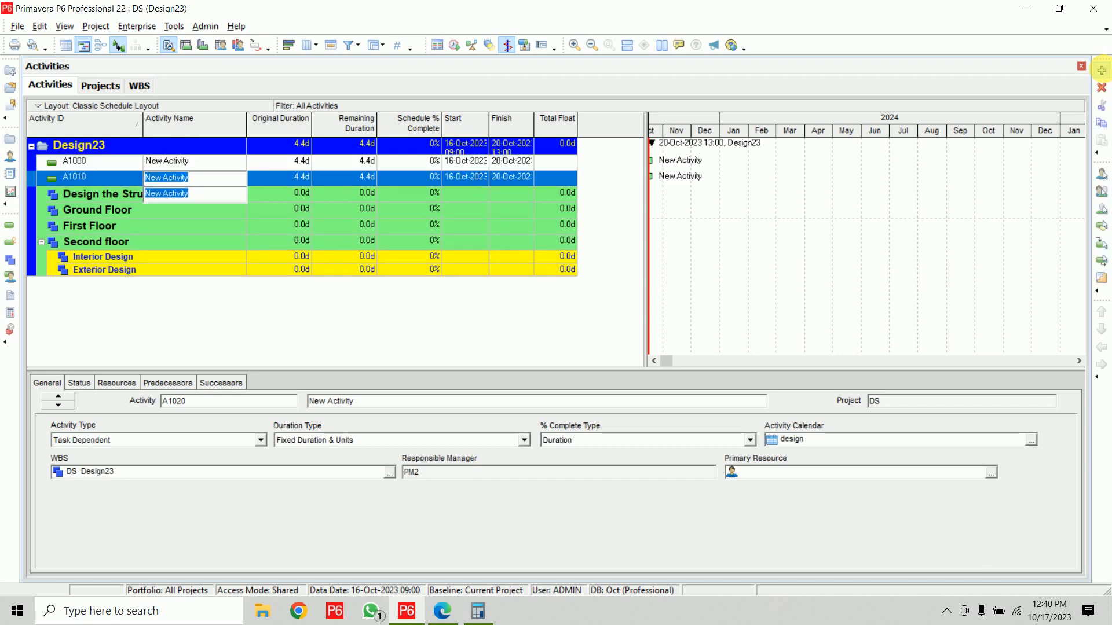
pyautogui.click(1104, 71)
pyautogui.click(1103, 71)
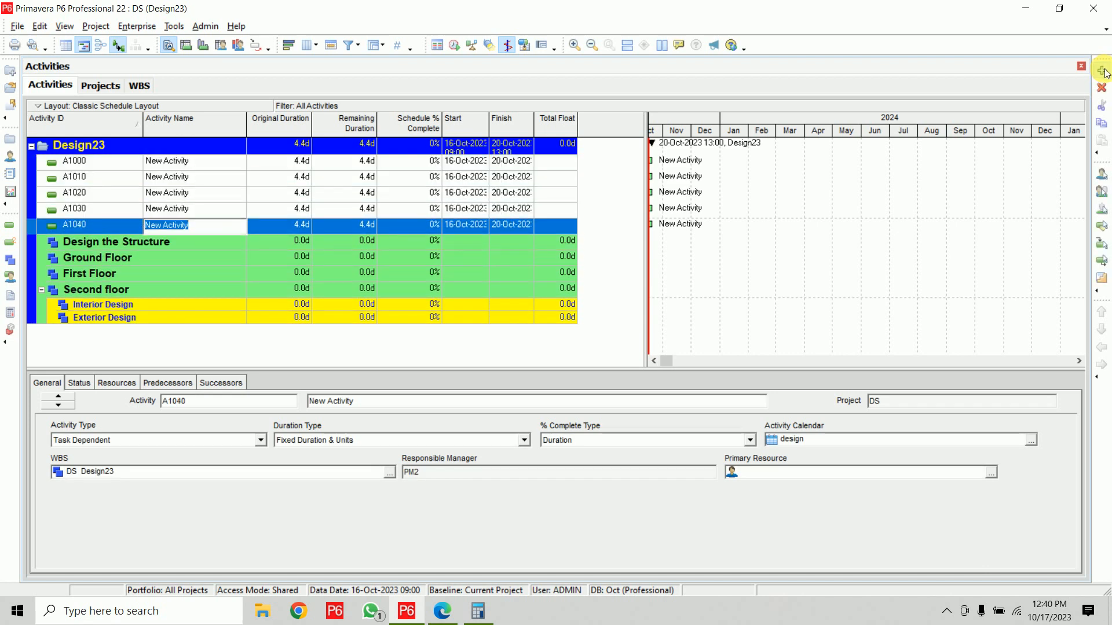
# Cut the five new activities, A1000 to A1040, and paste them into the Design the Structure WBS
pyautogui.click(211, 161)
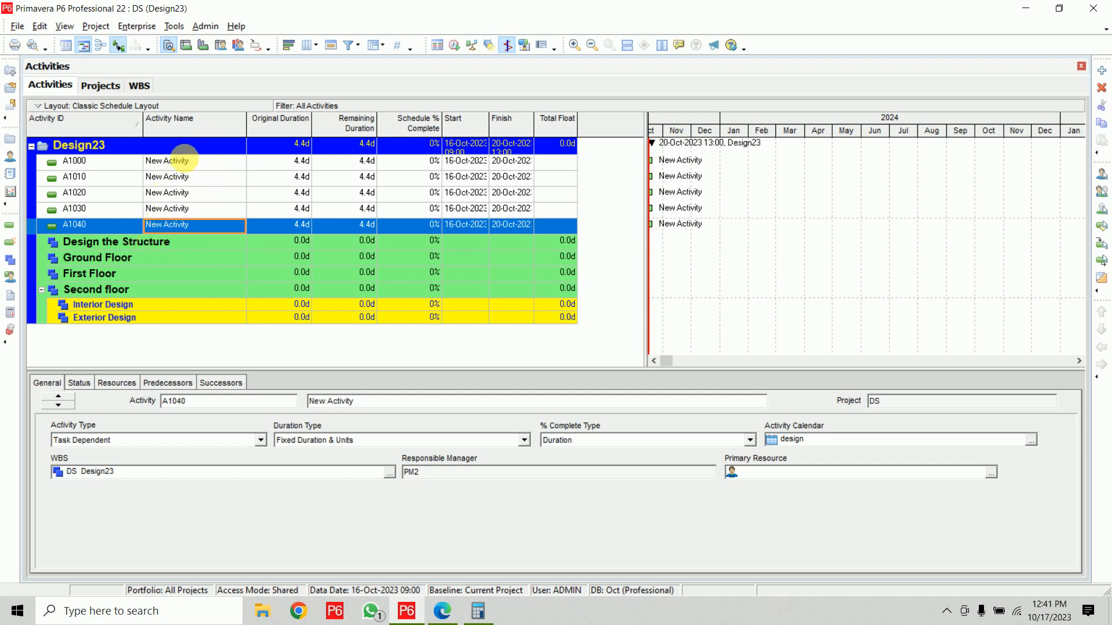
pyautogui.keyDown('shift'); pyautogui.click(185, 162); pyautogui.keyUp('shift')
pyautogui.rightClick(183, 164)
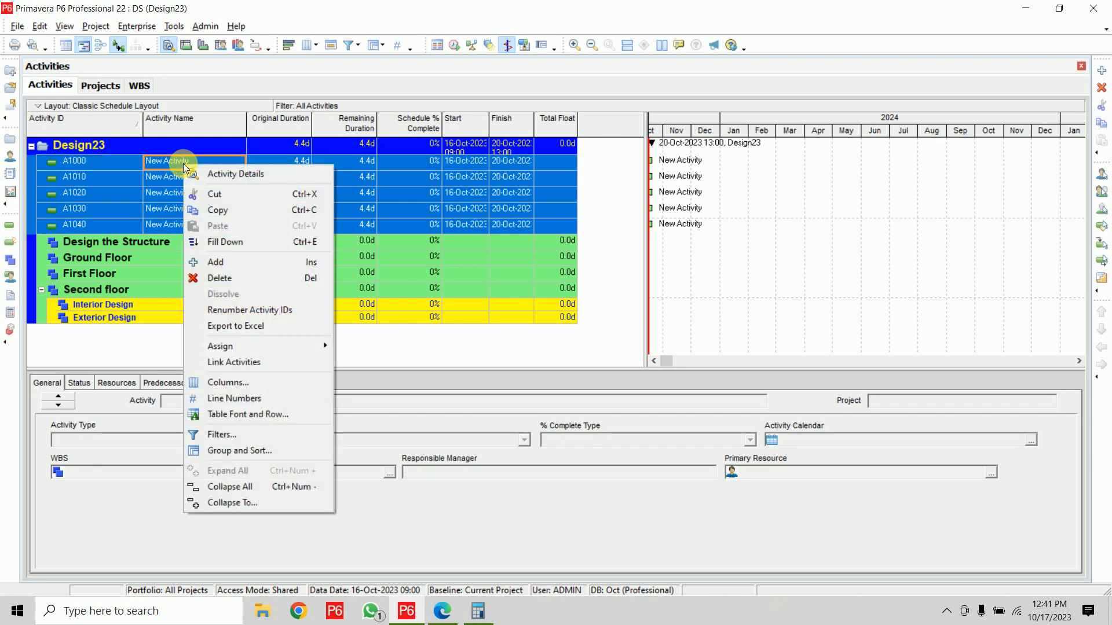
pyautogui.click(204, 195)
pyautogui.click(158, 243)
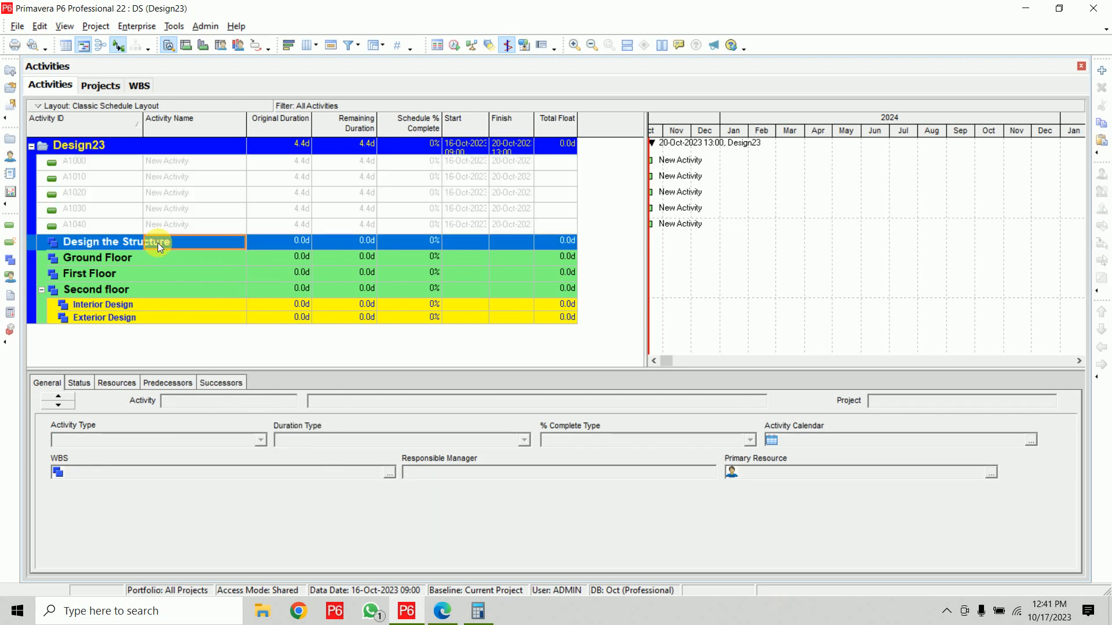
pyautogui.rightClick(157, 243)
pyautogui.click(190, 304)
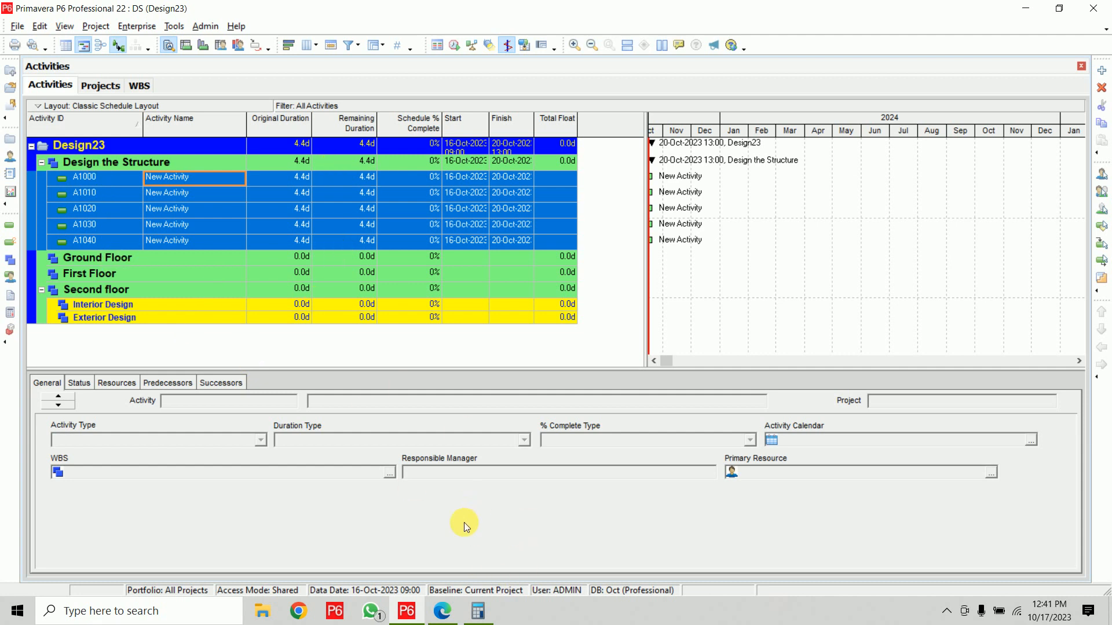
# Arrange the Edge workbook and Primavera P6 windows side by side, with the workbook's activity names and durations in view
pyautogui.click(442, 611)
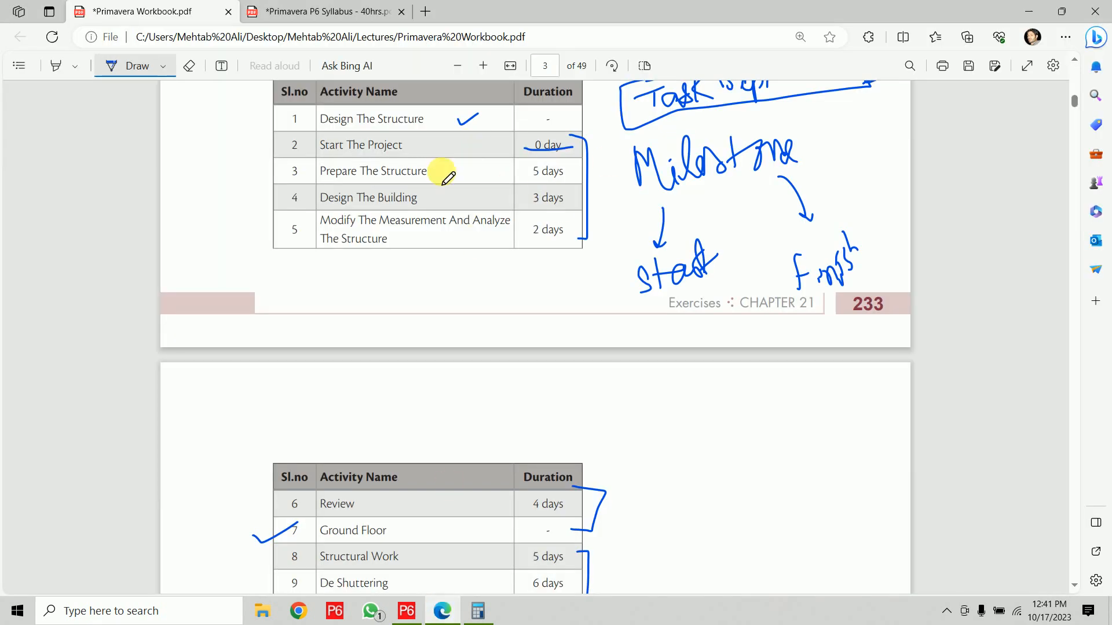
pyautogui.click(1061, 11)
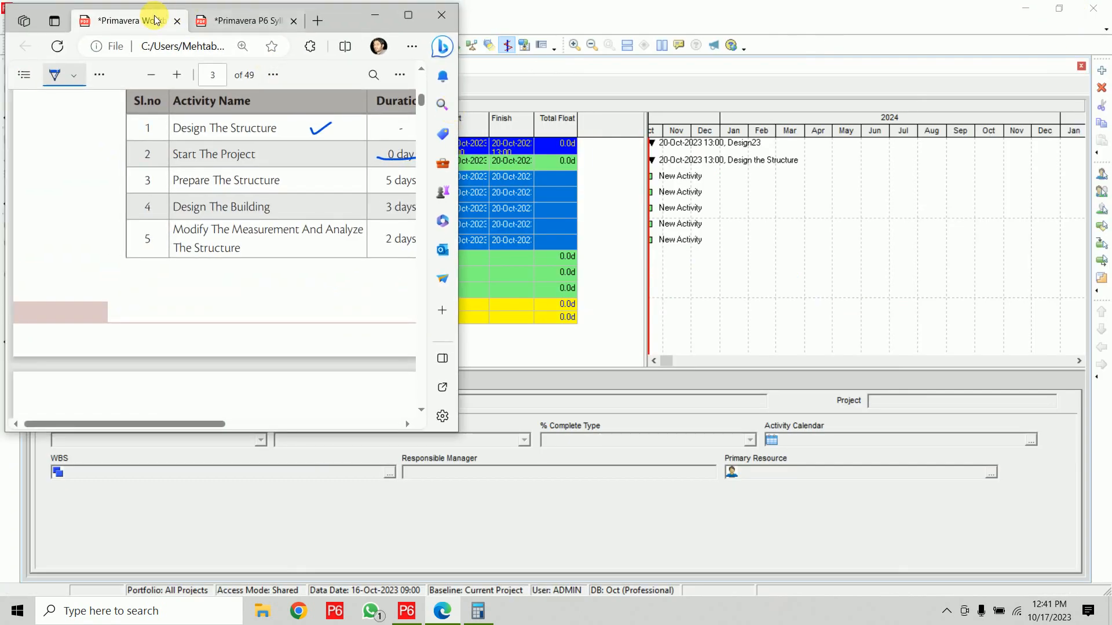
pyautogui.moveTo(465, 109); pyautogui.dragTo(369, 110)
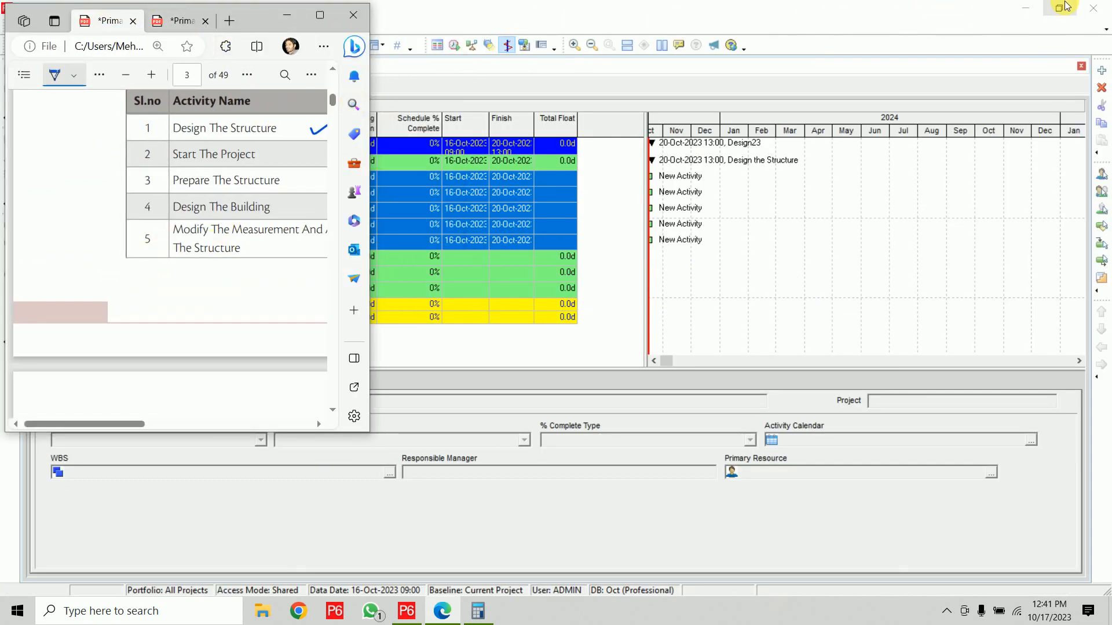
pyautogui.moveTo(834, 25); pyautogui.dragTo(694, 24)
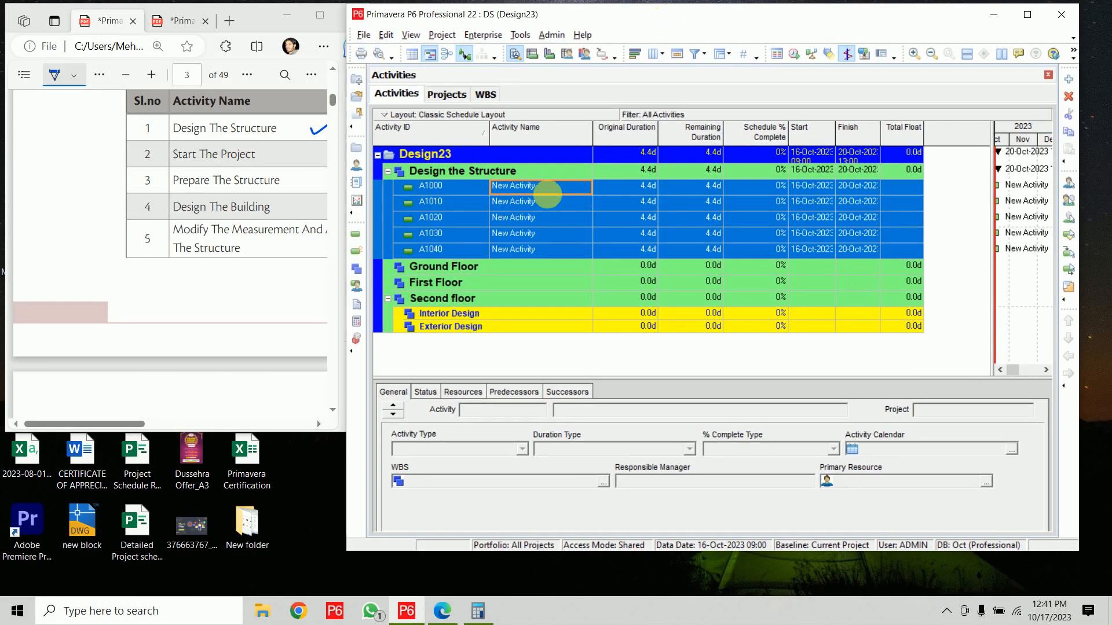
pyautogui.moveTo(81, 424); pyautogui.dragTo(123, 424)
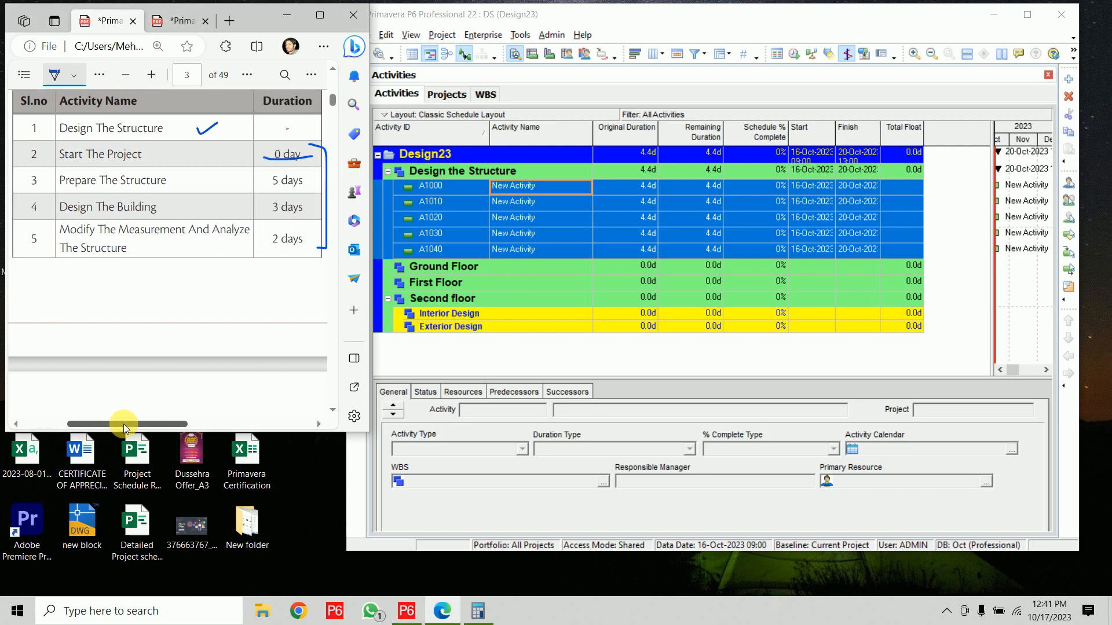
# Rename activity A1000 as Design The Structure
pyautogui.click(561, 187)
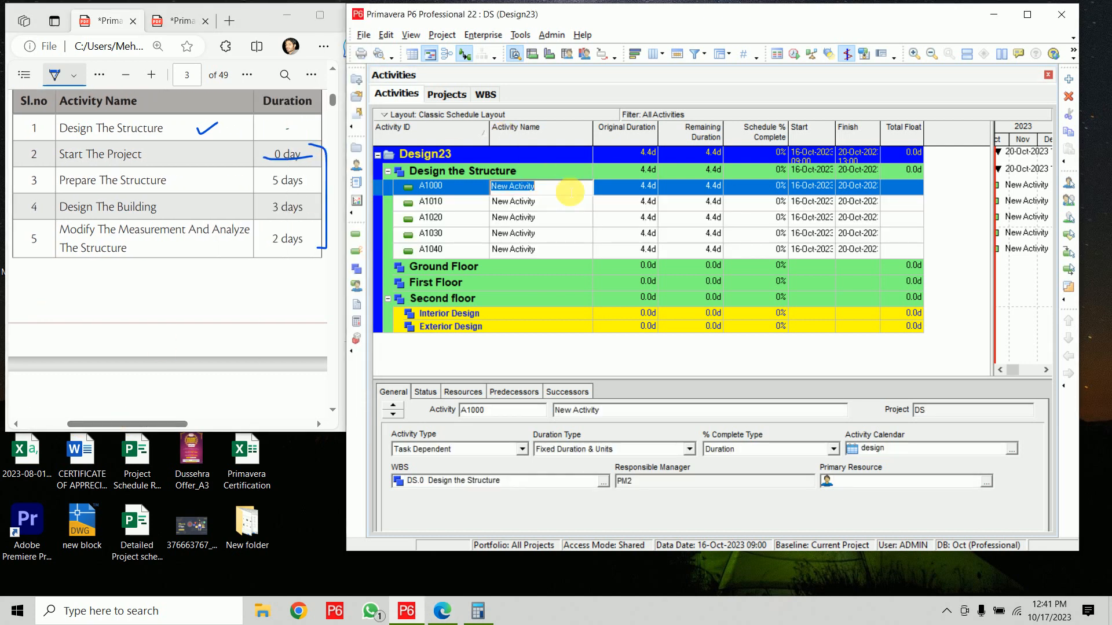
pyautogui.write('De')
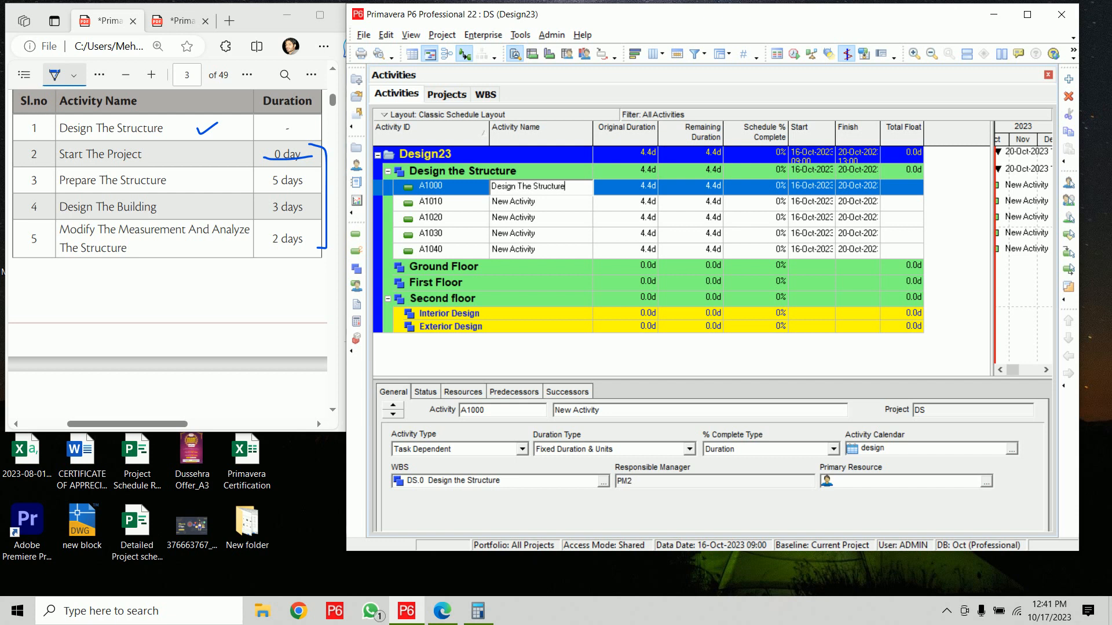
pyautogui.write('sign The Structure')
pyautogui.press('Return')
pyautogui.press('Down')
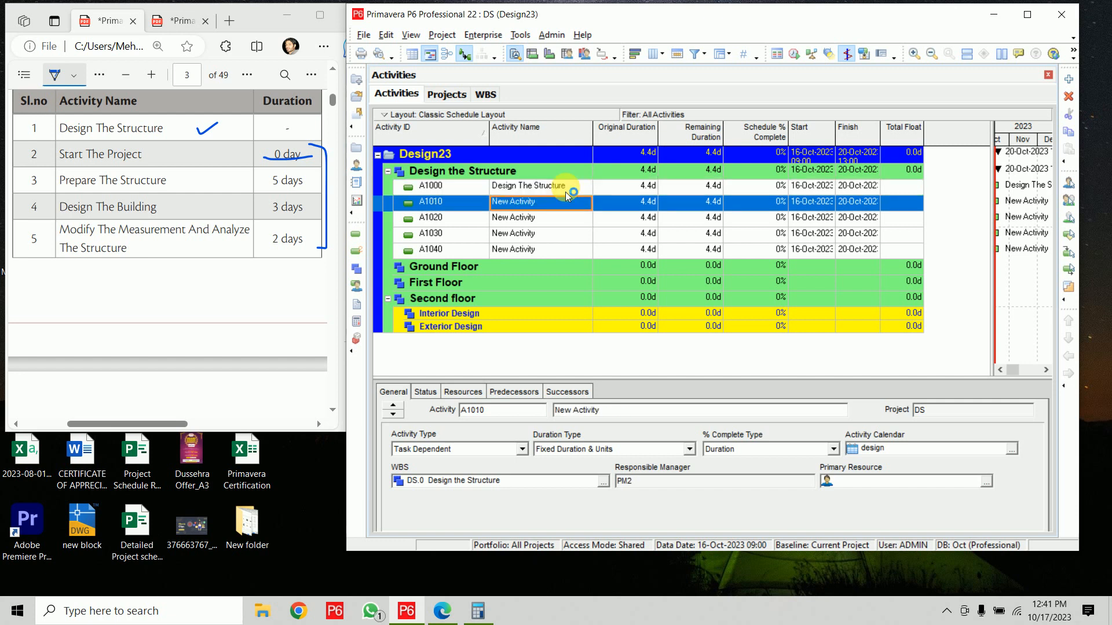
# Rename activity A1000 as Start The Project and activity A1010 as Prepare The Structure
pyautogui.click(565, 186)
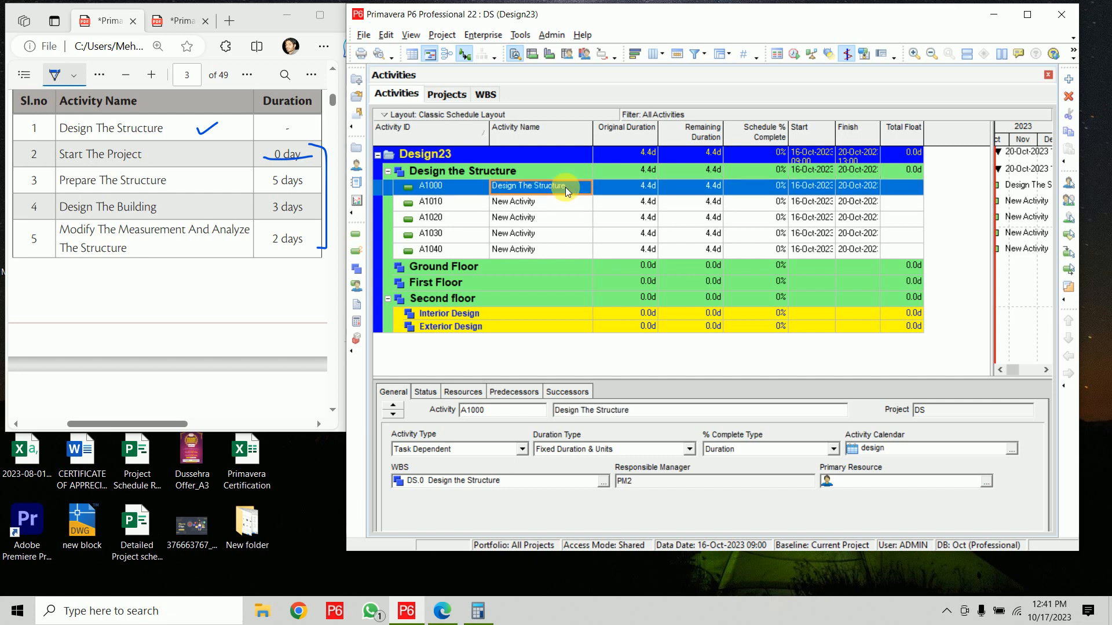
pyautogui.write('Start The Project')
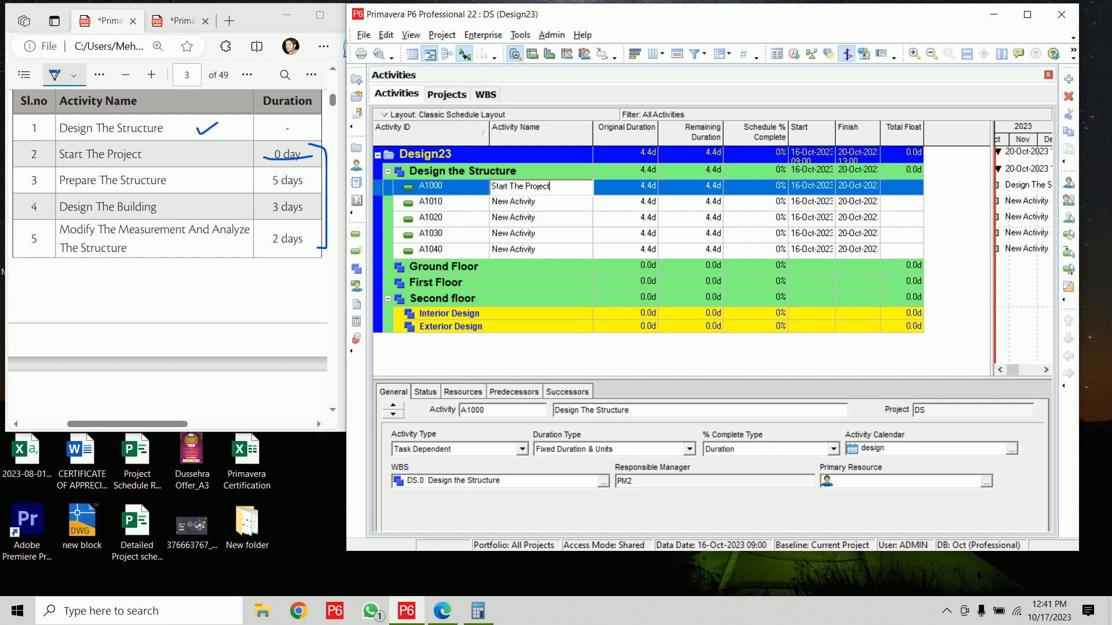
pyautogui.press('Return')
pyautogui.press('Down')
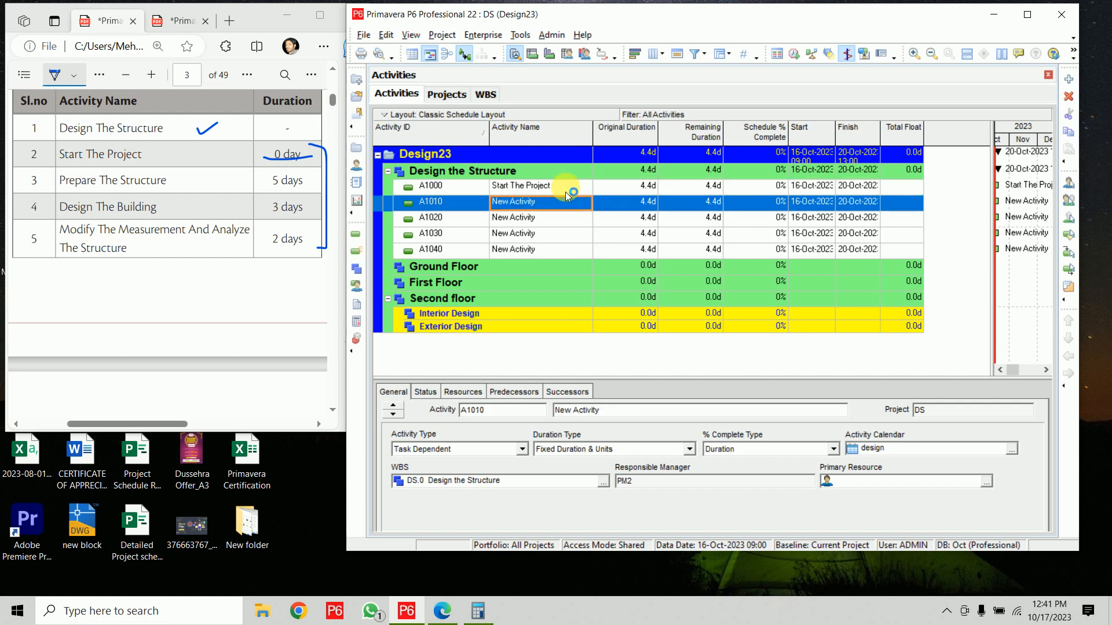
pyautogui.write('Prepare The St')
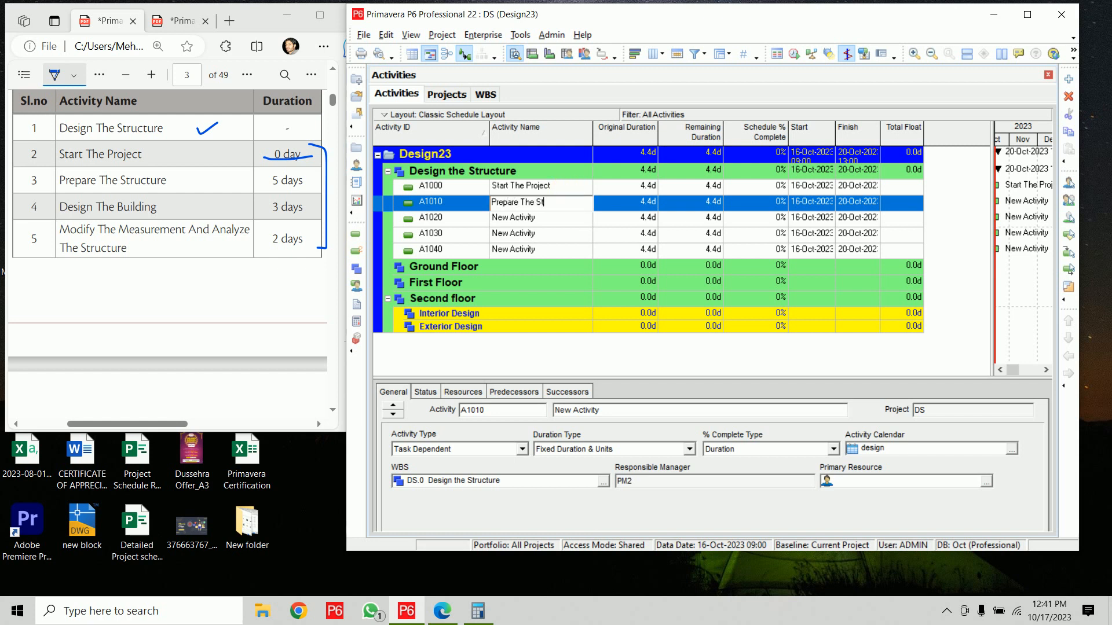
pyautogui.write('ructure')
pyautogui.press('Return')
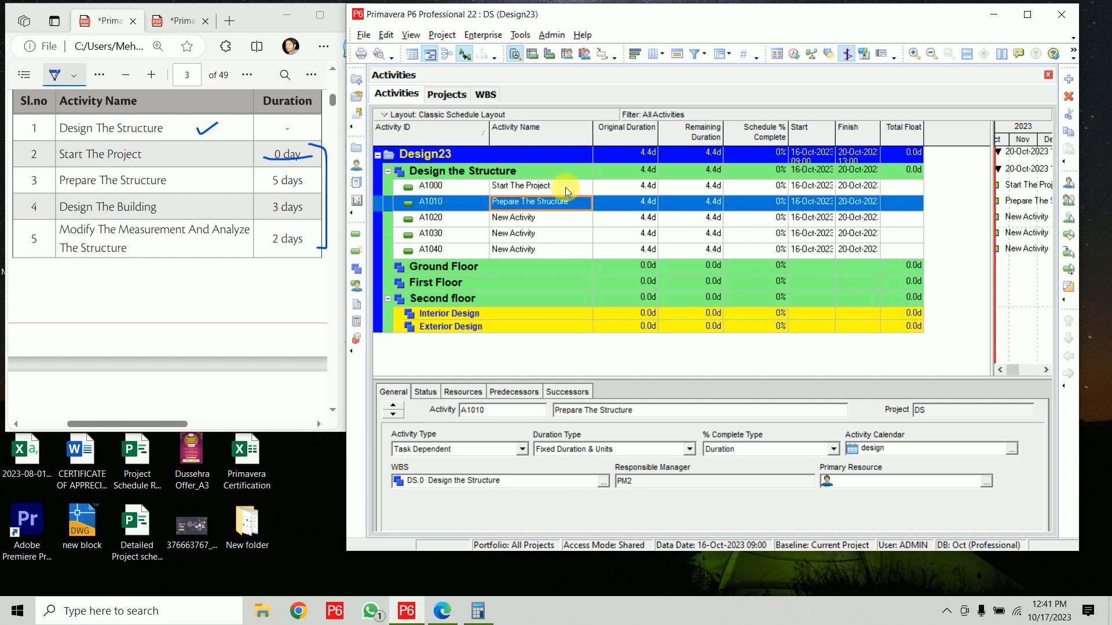
# Rename activity A1020 as Design The Building and A1030 as Modify The Measurement And Analyze The Structure
pyautogui.press('Down')
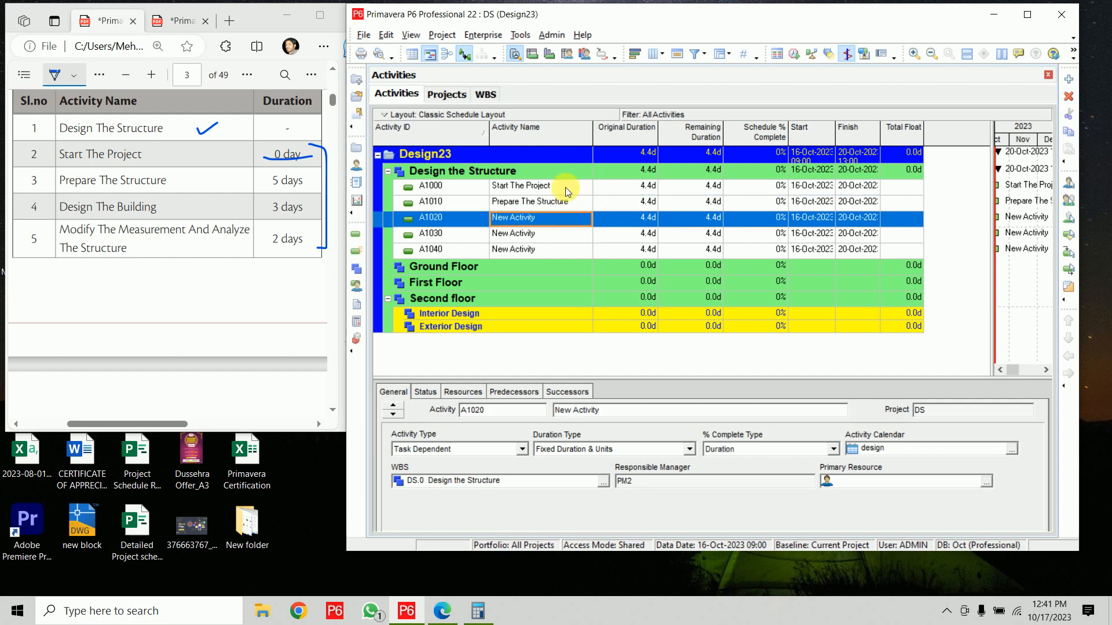
pyautogui.write('Design')
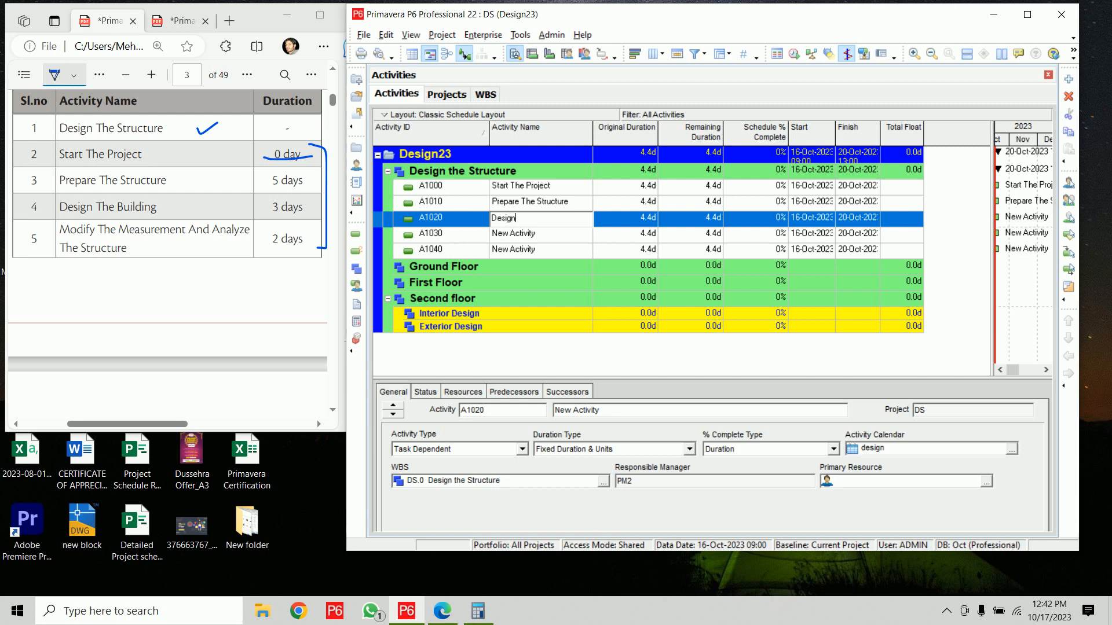
pyautogui.write(' The Building')
pyautogui.press('Return')
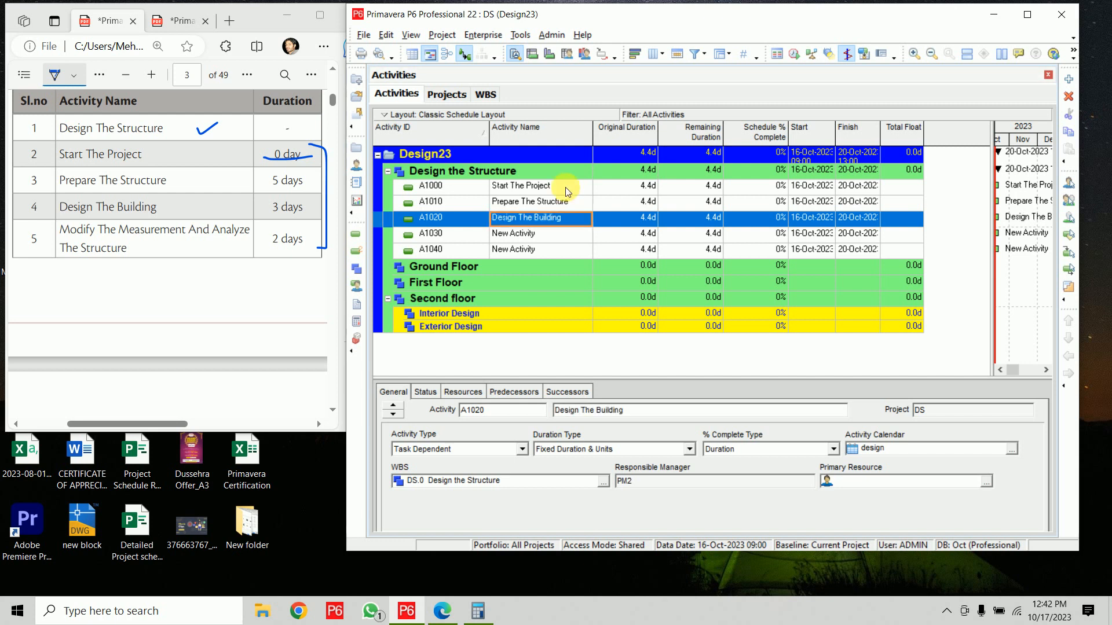
pyautogui.press('Down')
pyautogui.write('Mo')
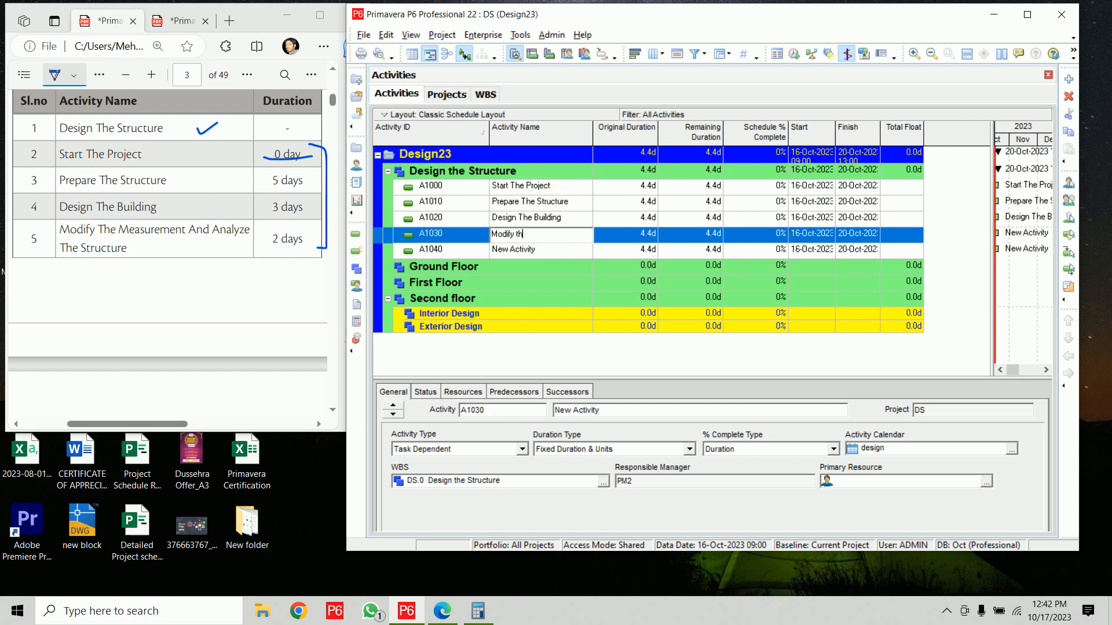
pyautogui.write('dify The Measurement And')
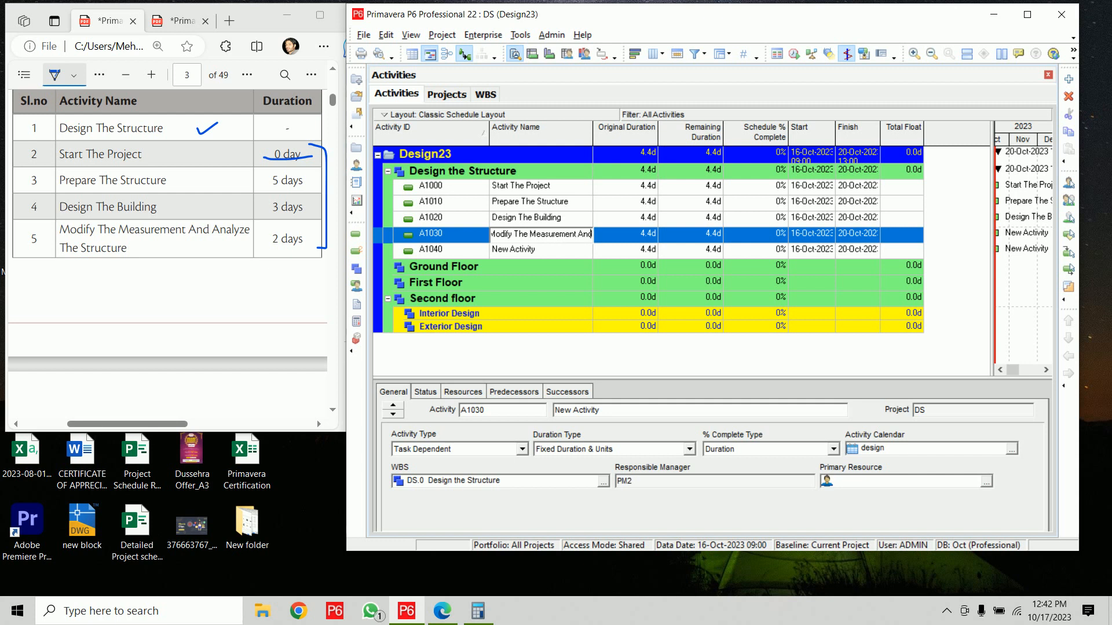
pyautogui.write(' Analyze The Structure')
pyautogui.press('Return')
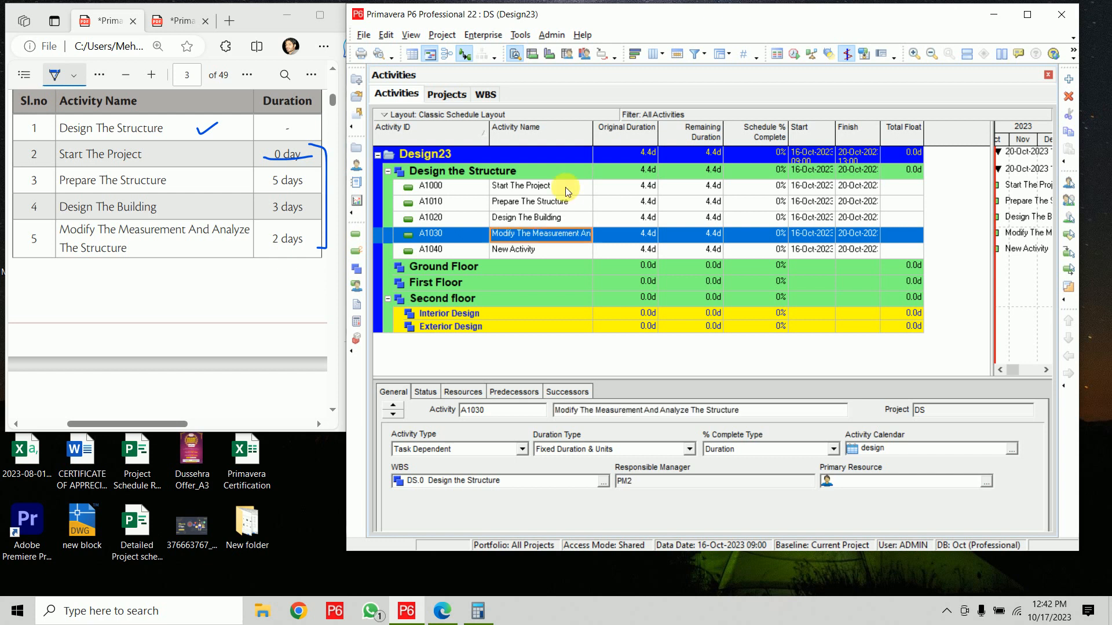
# Rename activity A1040 as Review, following item 6 in the workbook's activity table
pyautogui.scroll(-8, 280, 281)
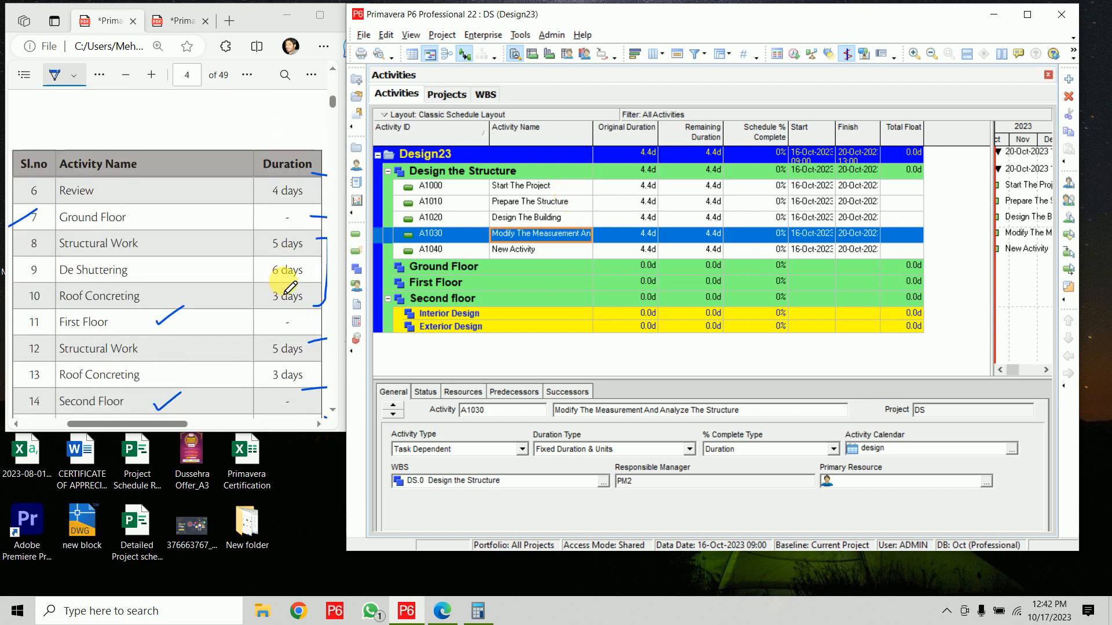
pyautogui.click(530, 255)
pyautogui.write('Re')
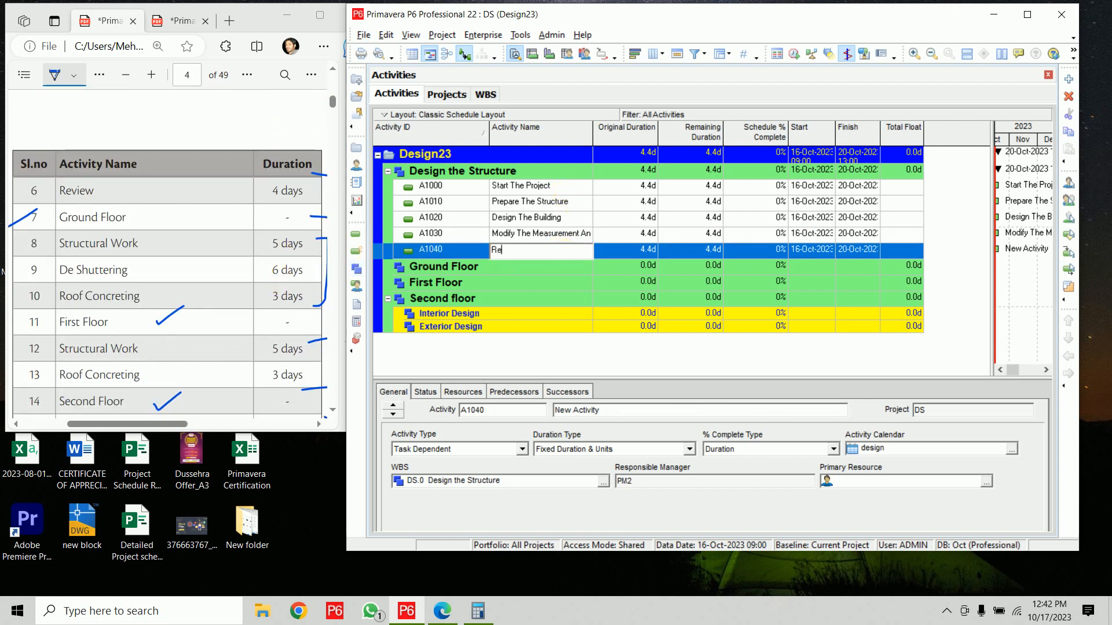
pyautogui.write('view')
pyautogui.press('Return')
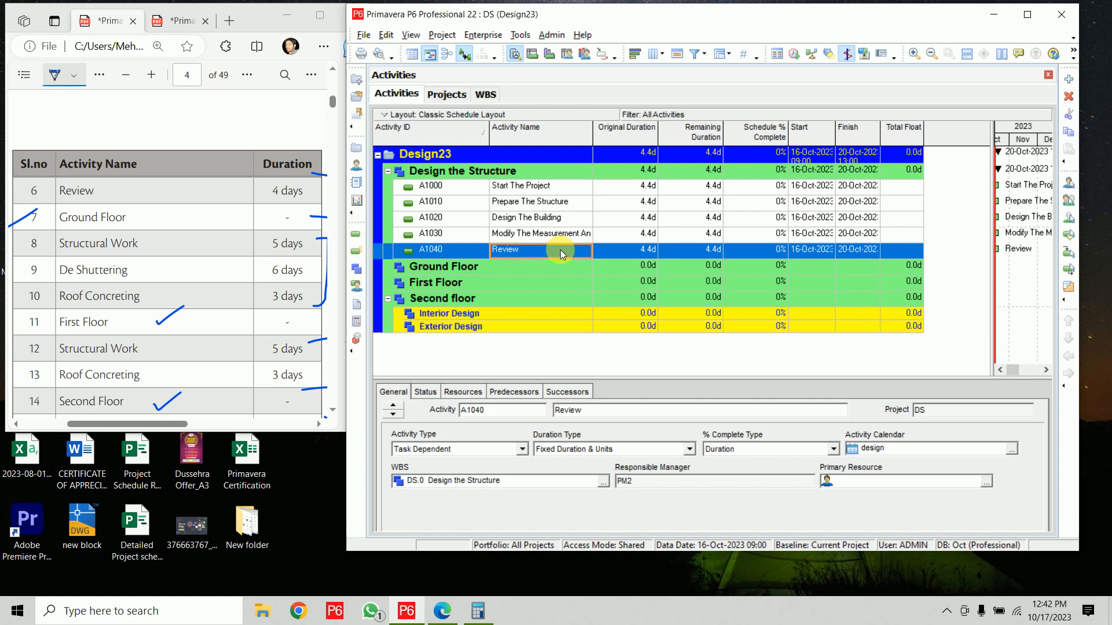
# Narrow the Activity ID column and set the original duration of Prepare The Structure to 5 days
pyautogui.moveTo(493, 151); pyautogui.dragTo(469, 155)
pyautogui.click(616, 188)
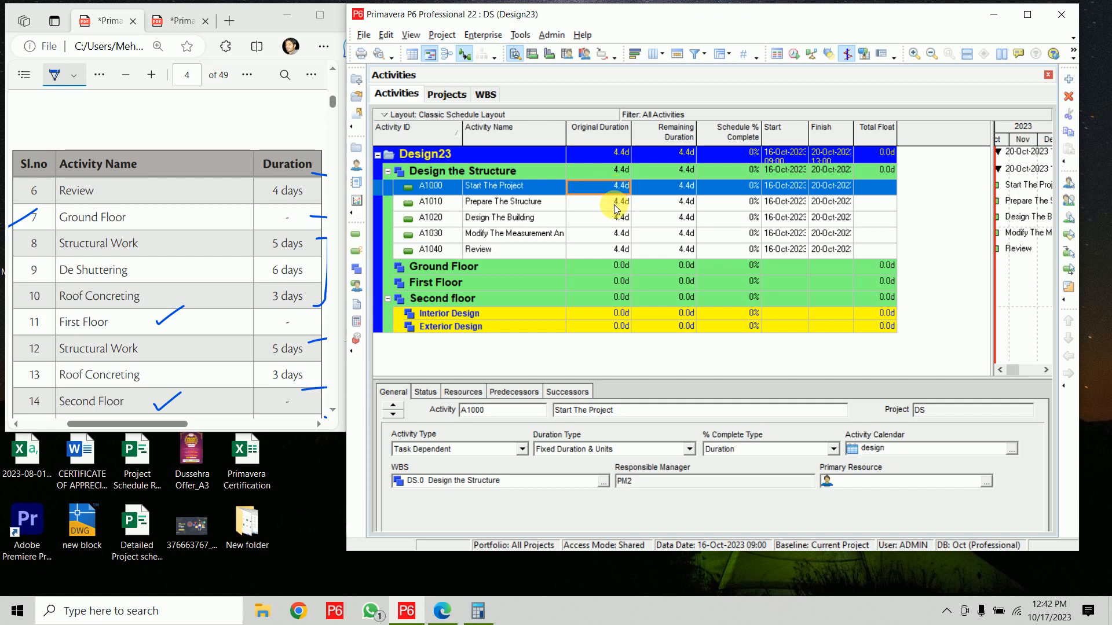
pyautogui.click(617, 203)
pyautogui.scroll(3, 272, 234)
pyautogui.scroll(2, 275, 234)
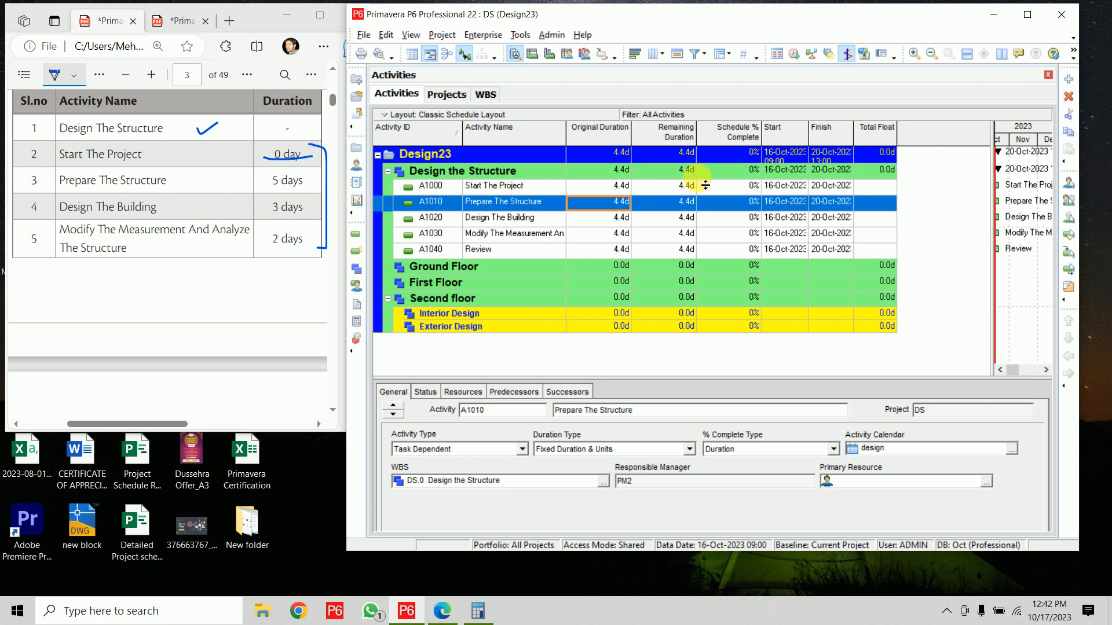
pyautogui.write('5')
pyautogui.press('Return')
# Set the original durations of Design The Building to 3 days, Modify The Measurement And Analyze The Structure to 2, and Review to 4
pyautogui.press('Down')
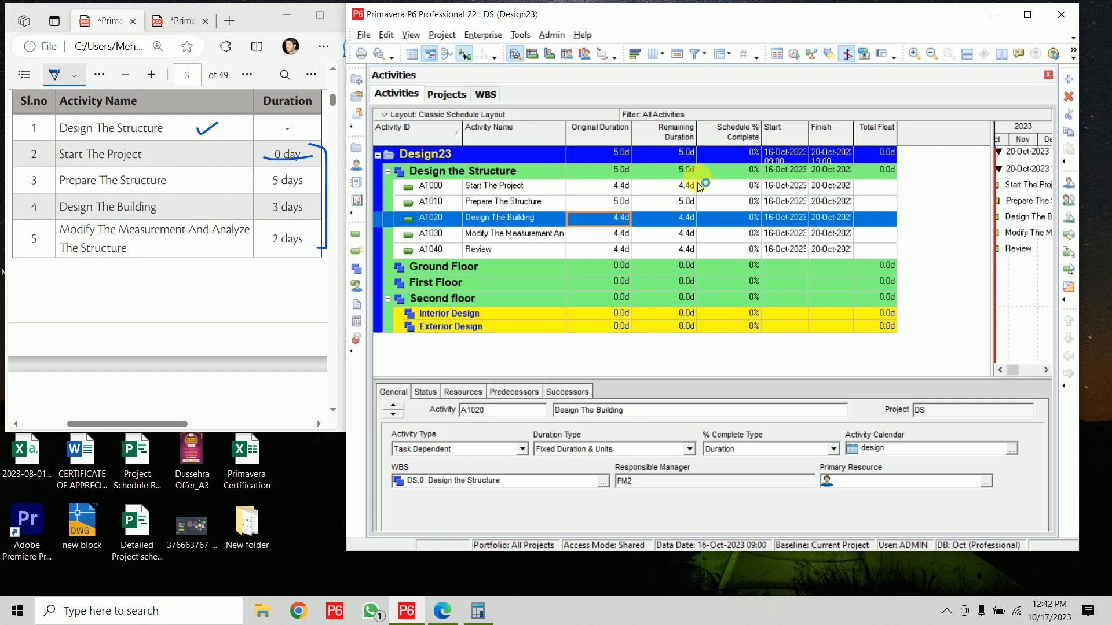
pyautogui.write('3')
pyautogui.press('Return')
pyautogui.press('Down')
pyautogui.write('2')
pyautogui.press('Return')
pyautogui.press('Down')
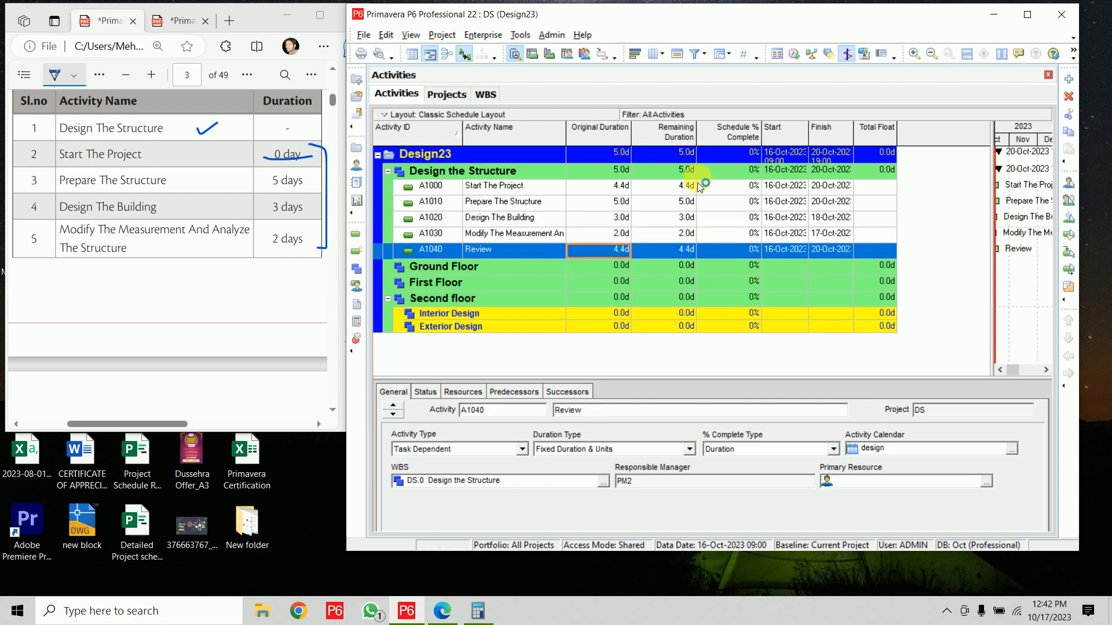
pyautogui.scroll(-5, 255, 226)
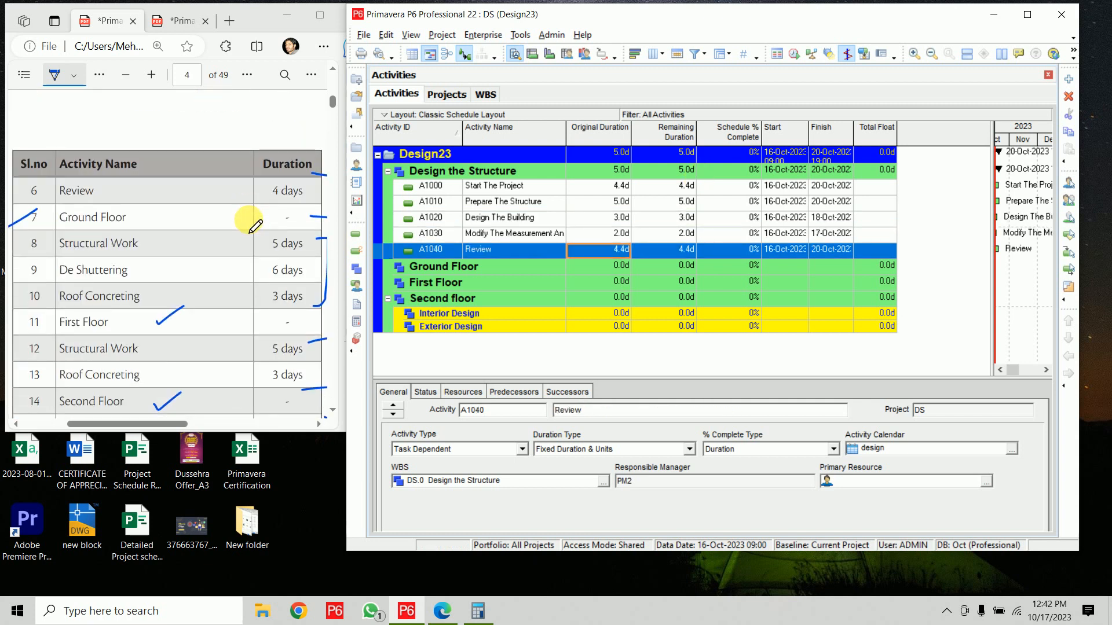
pyautogui.write('4')
pyautogui.press('Return')
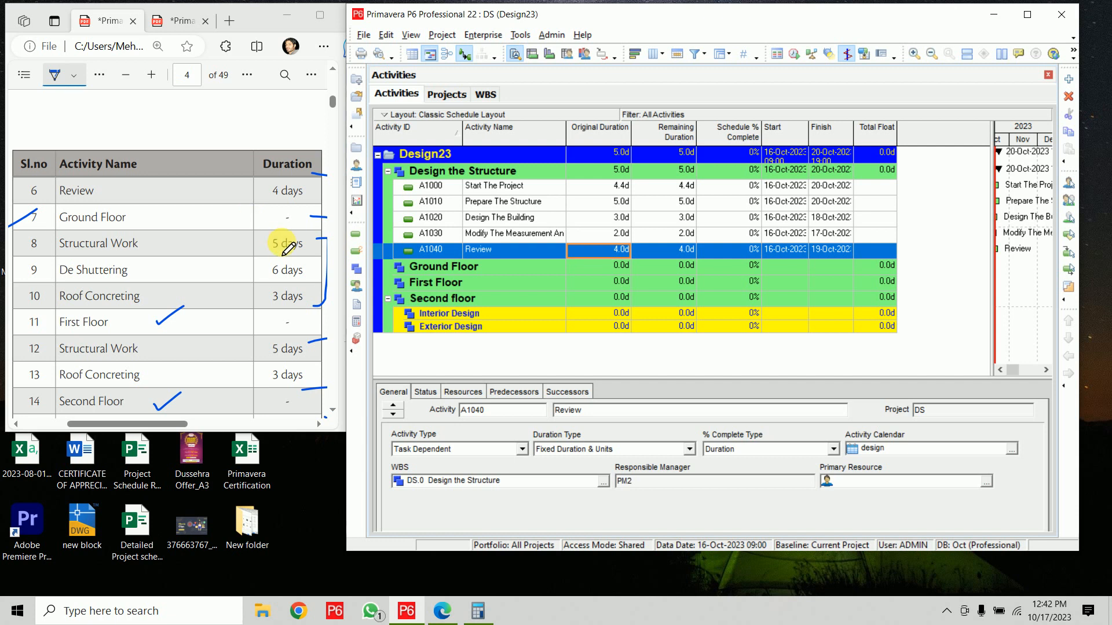
# Add three new activities under the Ground Floor WBS
pyautogui.click(456, 266)
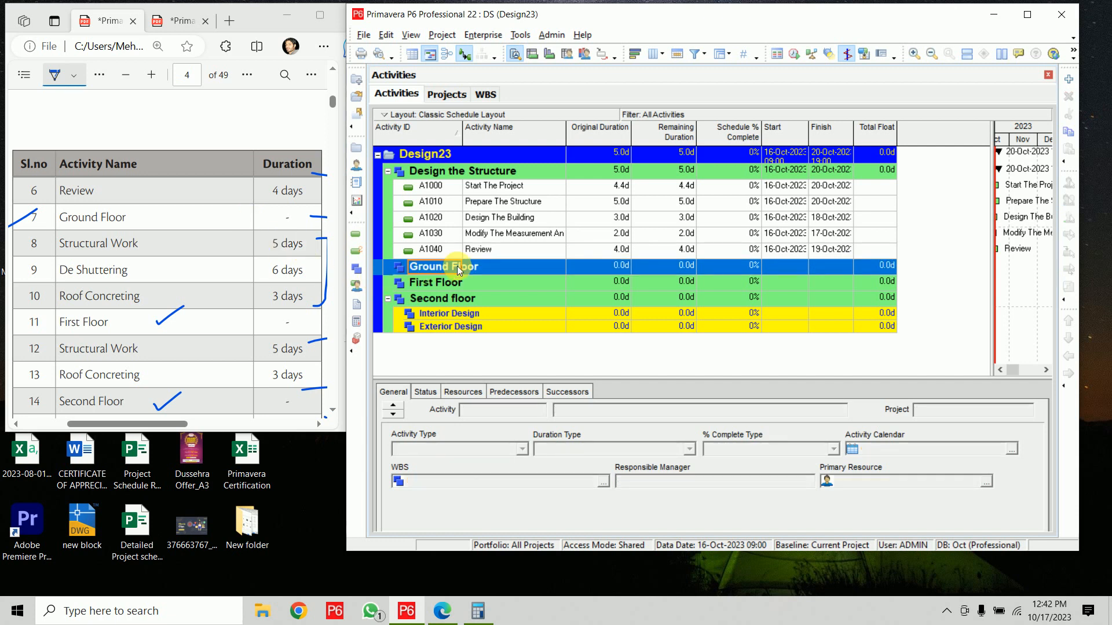
pyautogui.click(1069, 79)
pyautogui.click(1068, 80)
pyautogui.click(1069, 79)
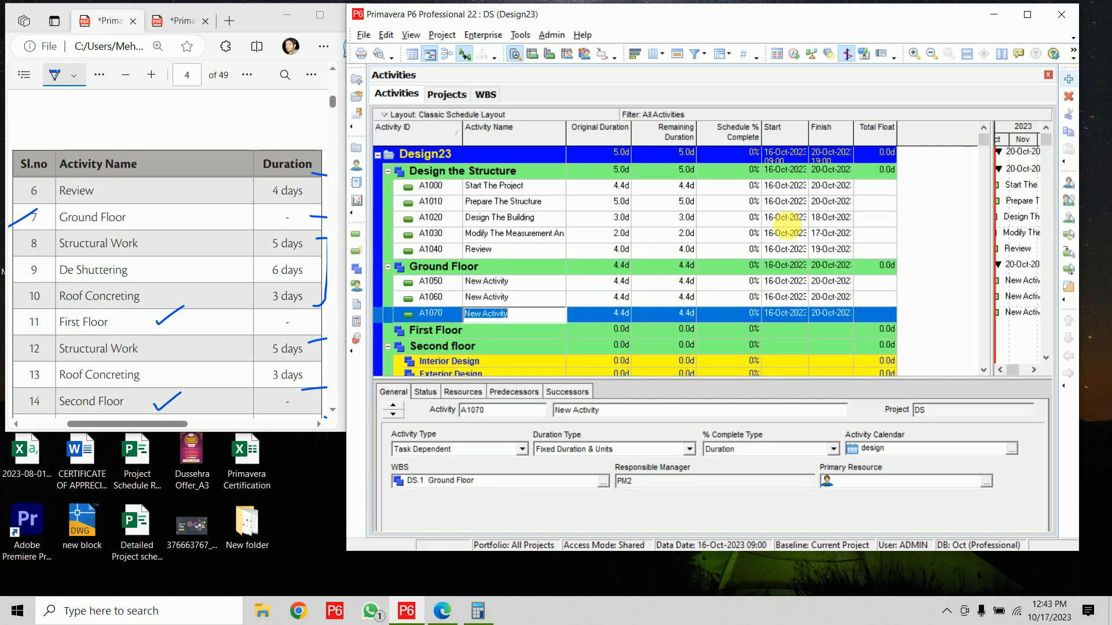
# Name the three Ground Floor activities, A1050 to A1070, Structural Work, De Shuttering and Roof Concreting
pyautogui.click(548, 281)
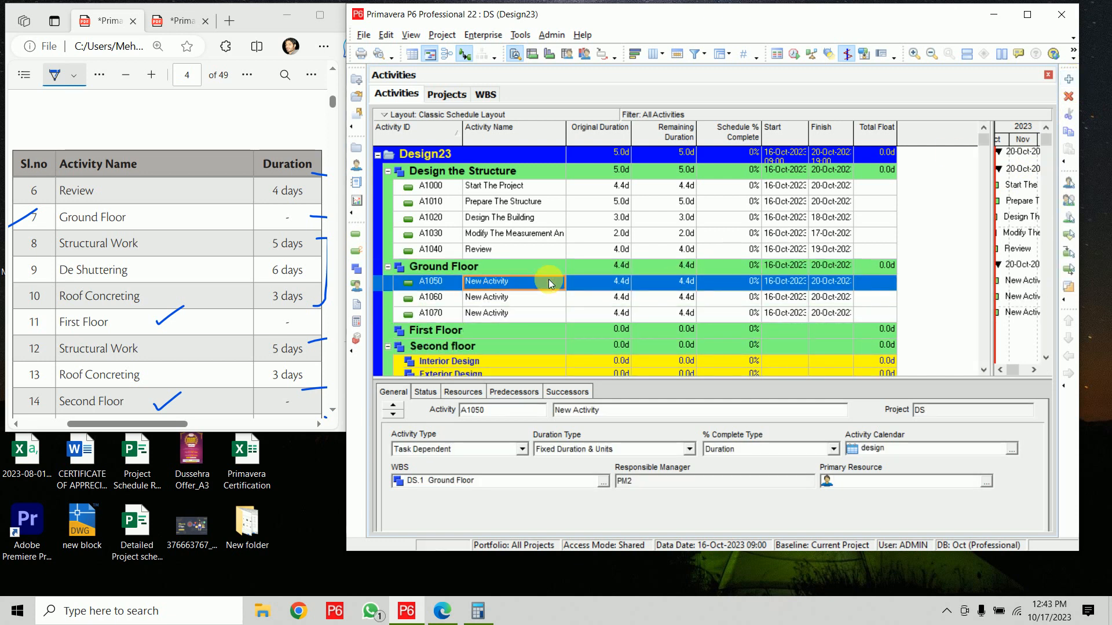
pyautogui.write('Structural Work')
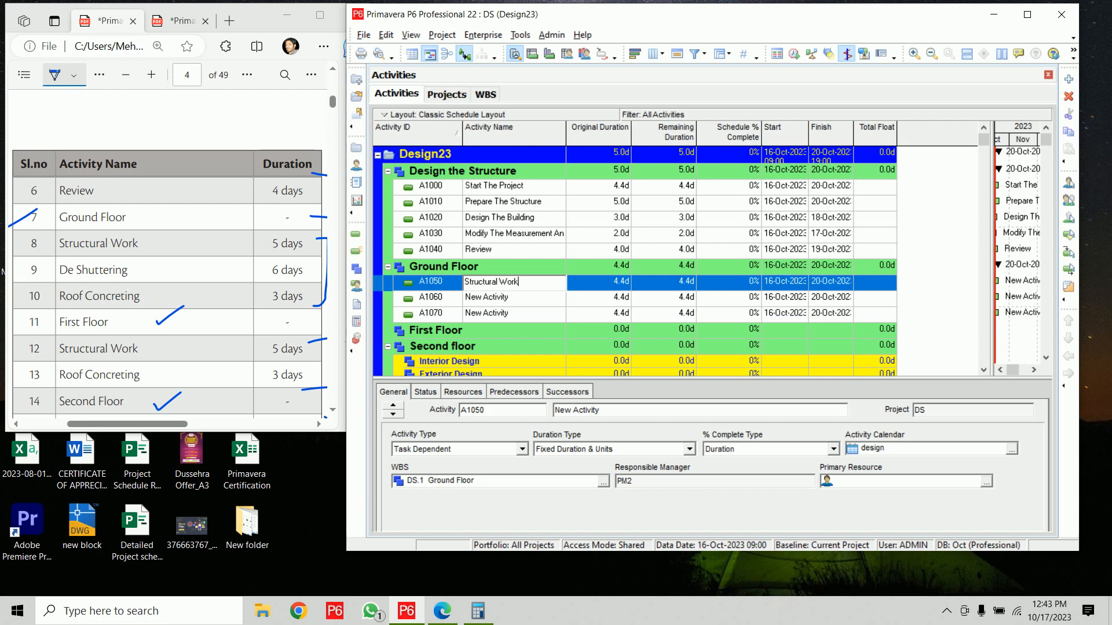
pyautogui.click(549, 283)
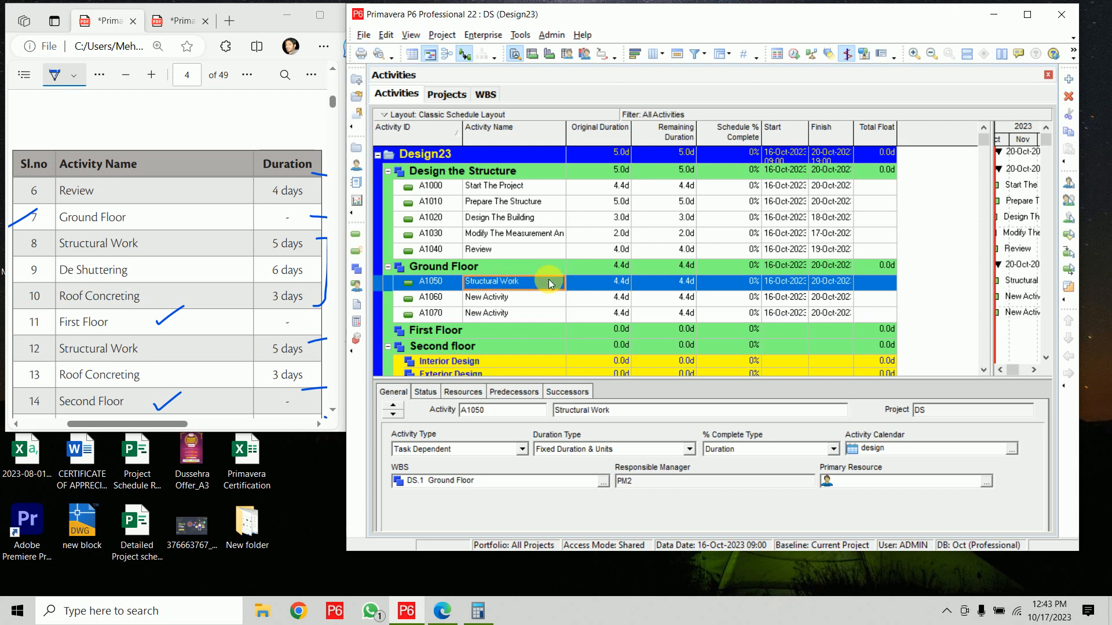
pyautogui.press('Down')
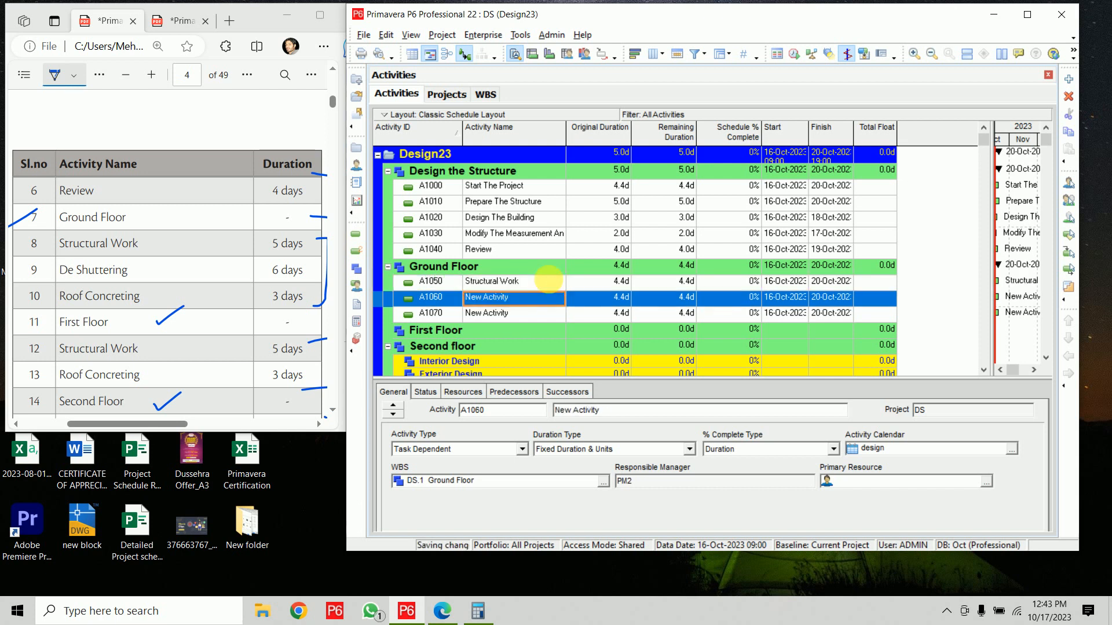
pyautogui.write('De')
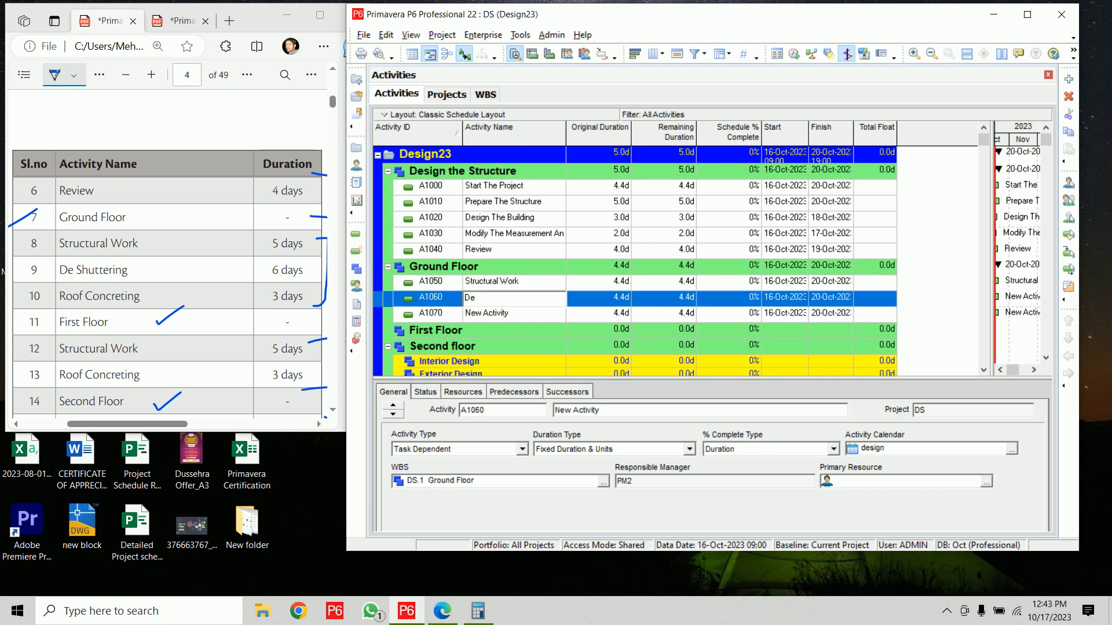
pyautogui.write(' Shuttering')
pyautogui.press('Return')
pyautogui.press('Down')
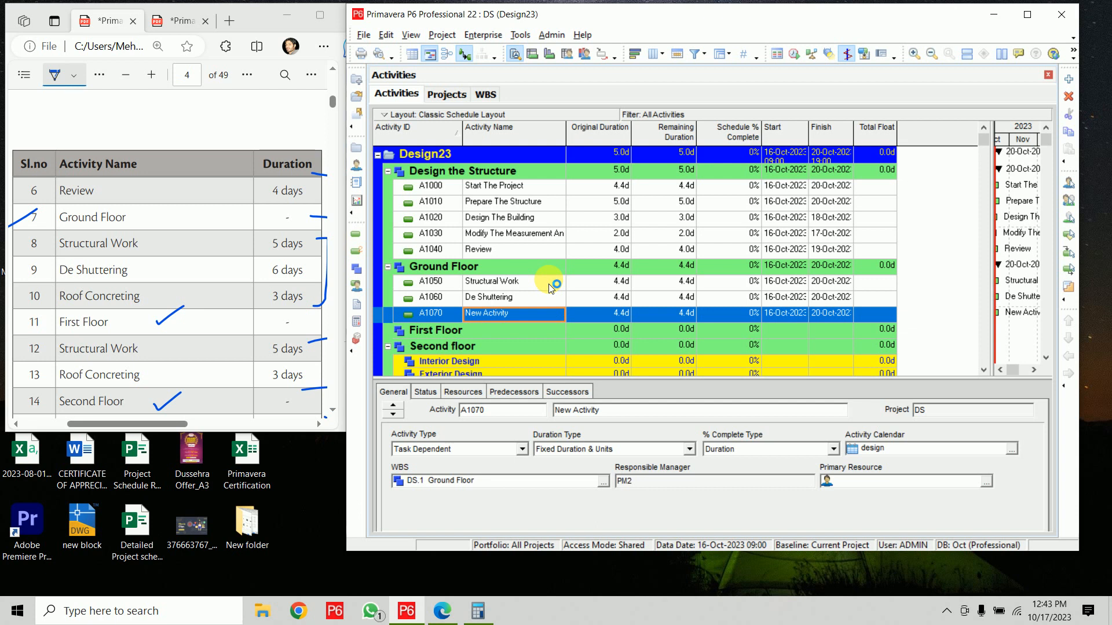
pyautogui.write('Roo')
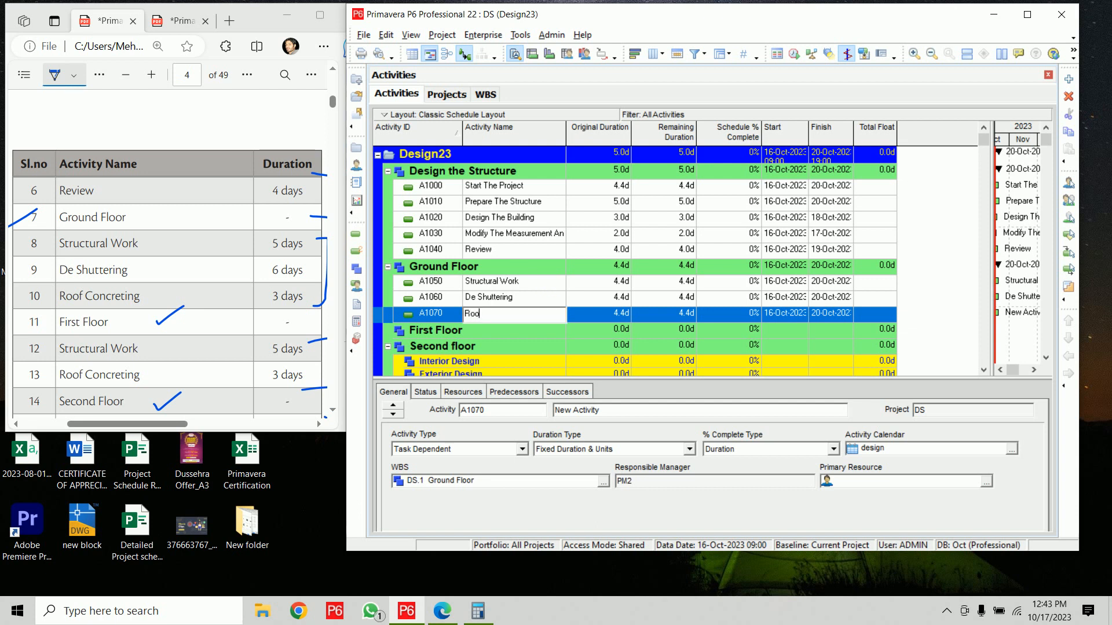
pyautogui.write('f Concreting')
pyautogui.press('Return')
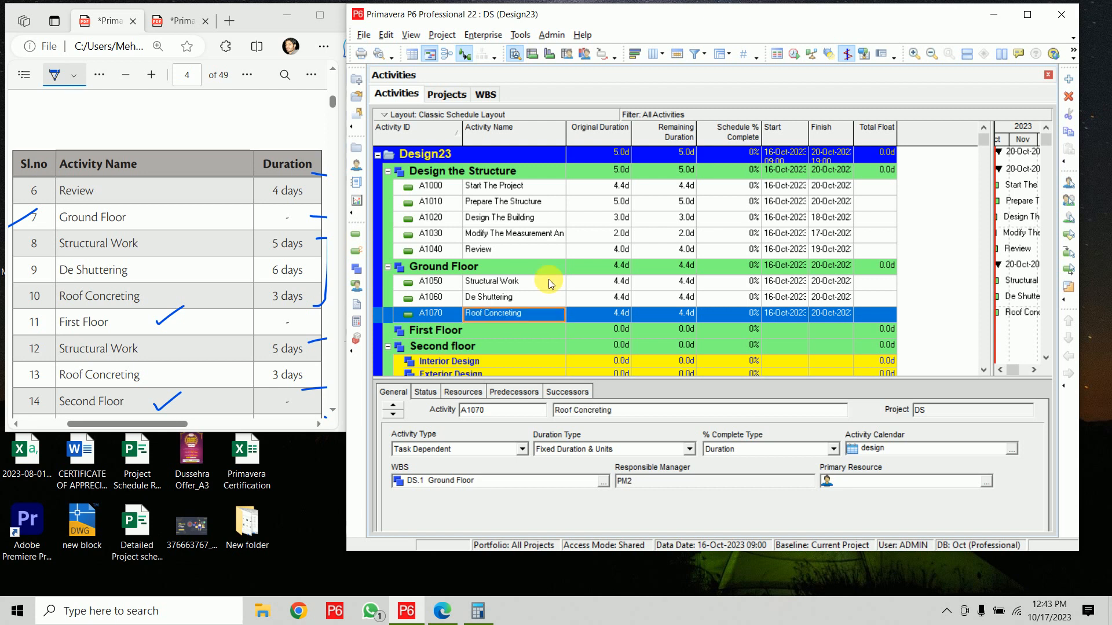
# Set the Ground Floor original durations to 5 days for Structural Work, 6 for De Shuttering and 3 for Roof Concreting
pyautogui.click(548, 281)
pyautogui.press('Tab')
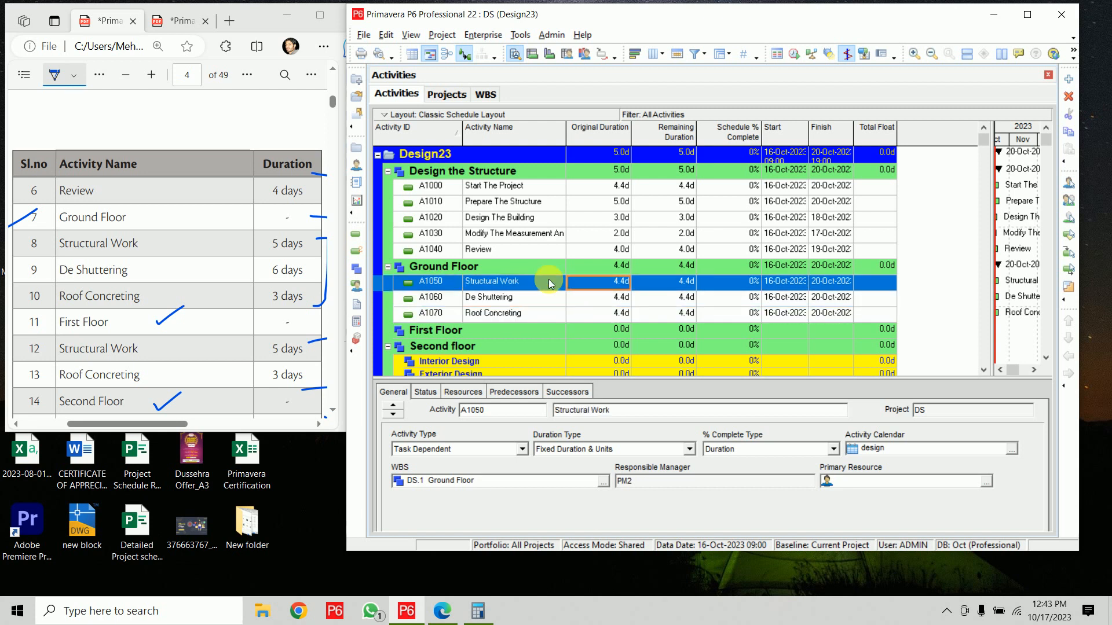
pyautogui.write('5')
pyautogui.press('Return')
pyautogui.press('Down')
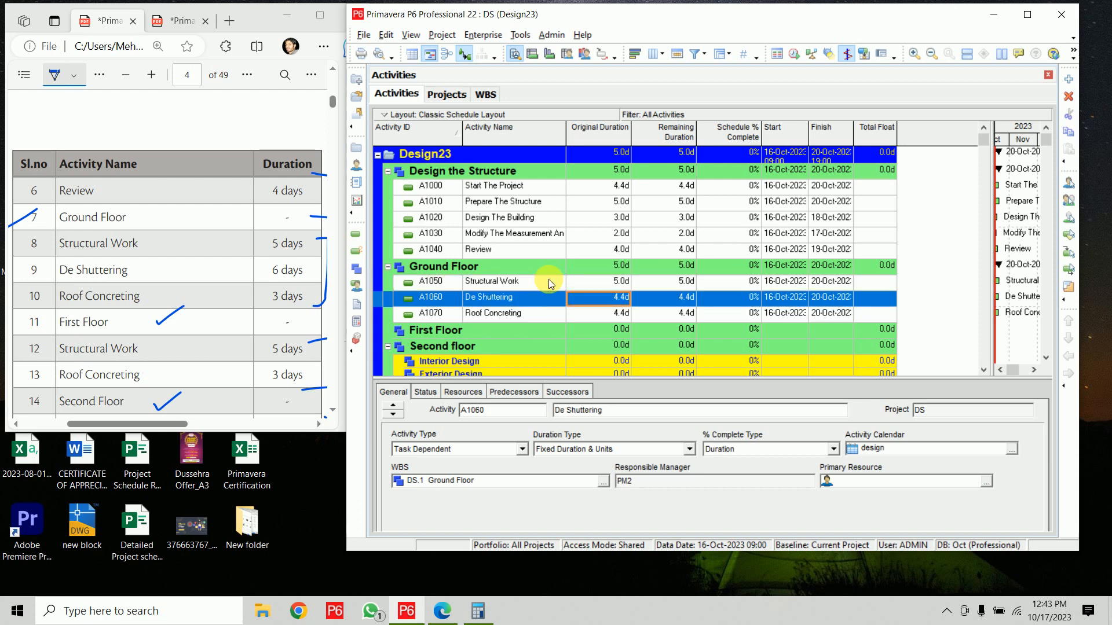
pyautogui.write('6')
pyautogui.press('Return')
pyautogui.press('Down')
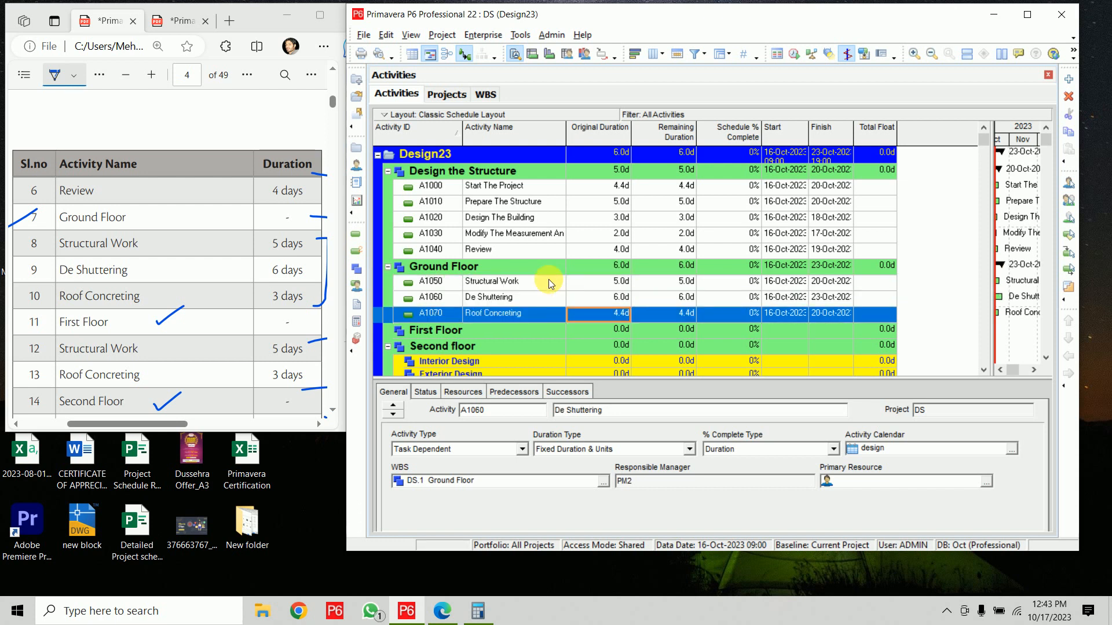
pyautogui.write('3')
pyautogui.press('Return')
pyautogui.scroll(-1, 634, 210)
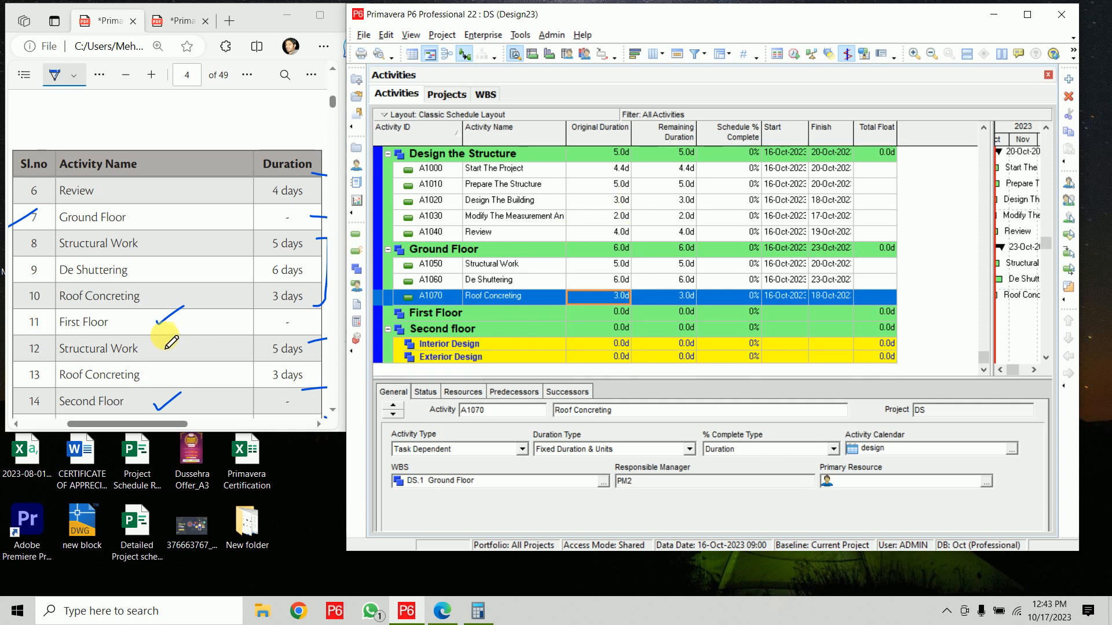
pyautogui.scroll(-3, 157, 351)
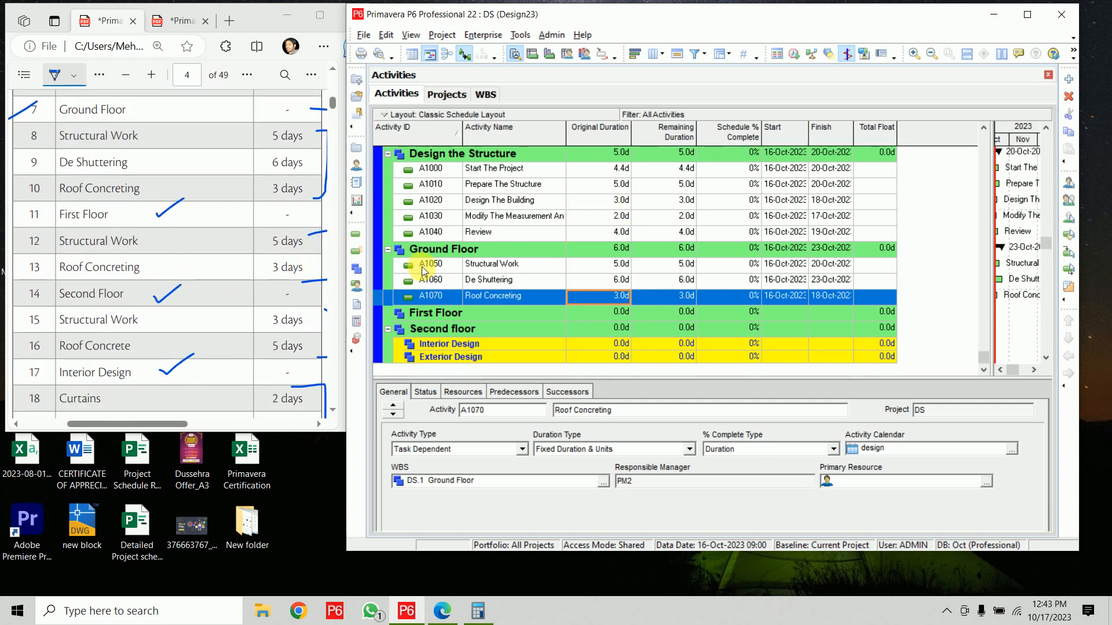
# Add two new activities under the First Floor WBS
pyautogui.click(465, 314)
pyautogui.click(1066, 74)
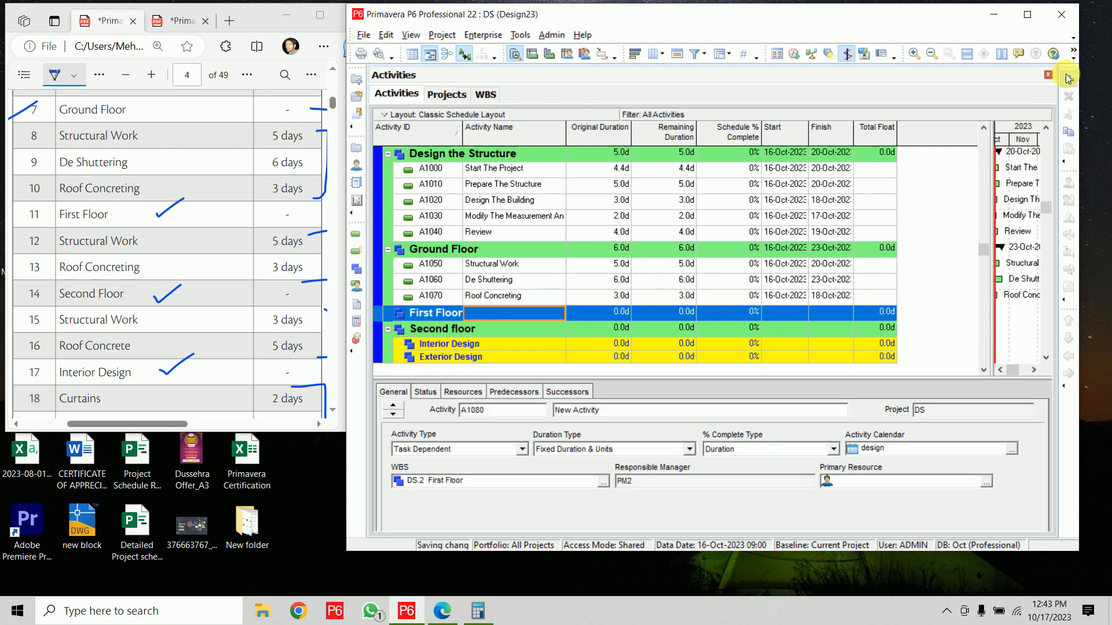
pyautogui.click(1065, 74)
# Name the two First Floor activities, A1080 and A1090, Structural Work and Roof Concreting
pyautogui.click(550, 329)
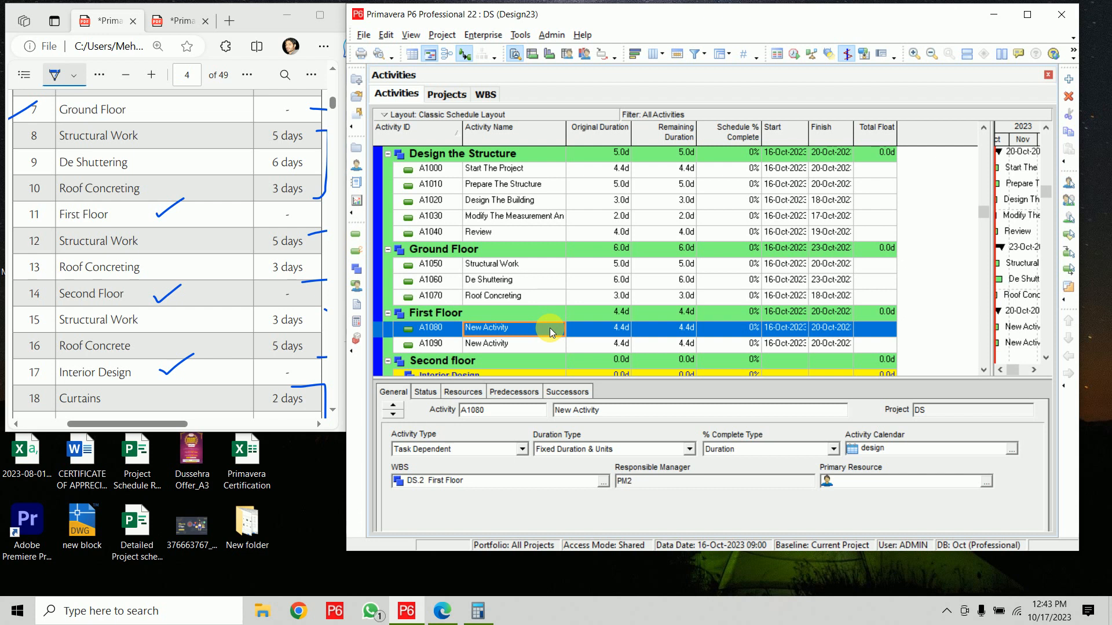
pyautogui.write('St')
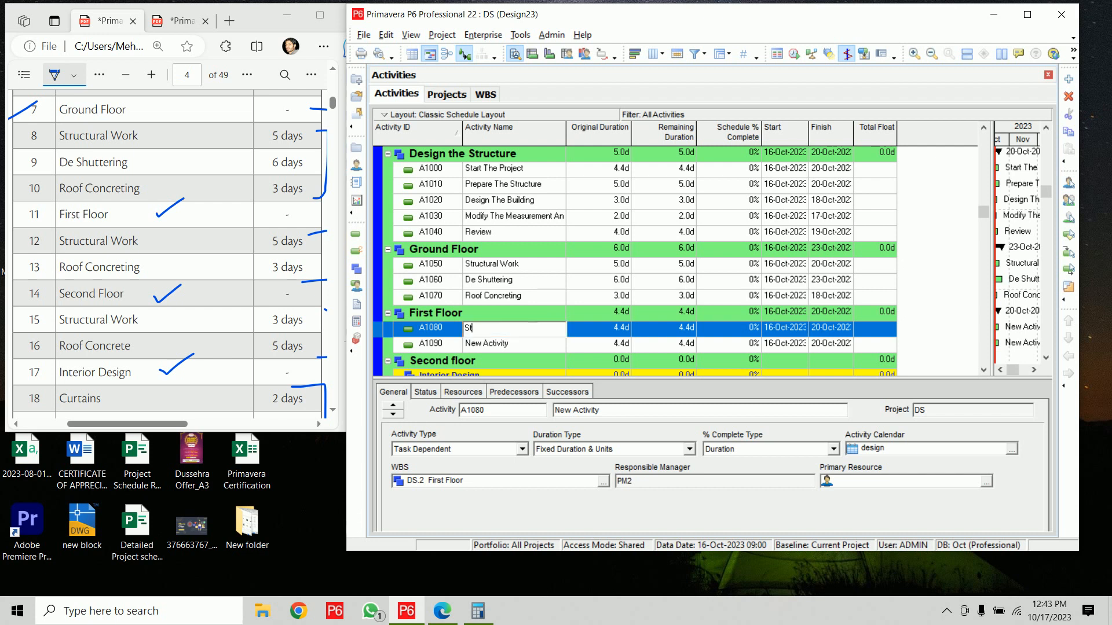
pyautogui.write('ructural Work')
pyautogui.click(550, 337)
pyautogui.write('Roo')
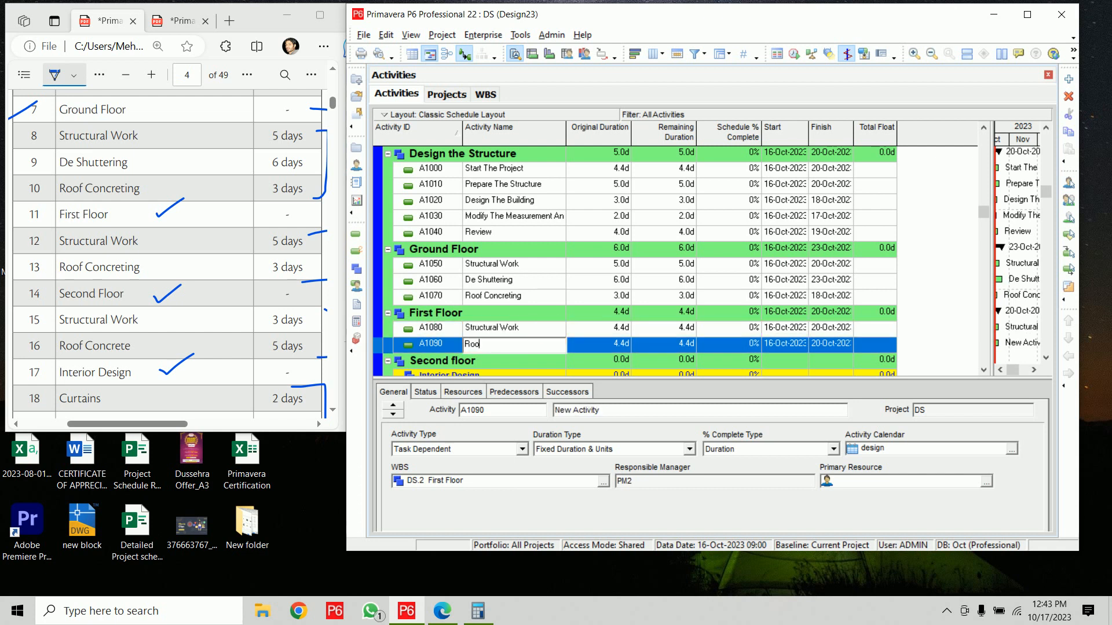
pyautogui.write('f Concreting')
pyautogui.press('Return')
# Set the First Floor original durations to 5 days for Structural Work and 3 days for Roof Concreting
pyautogui.click(550, 328)
pyautogui.press('Tab')
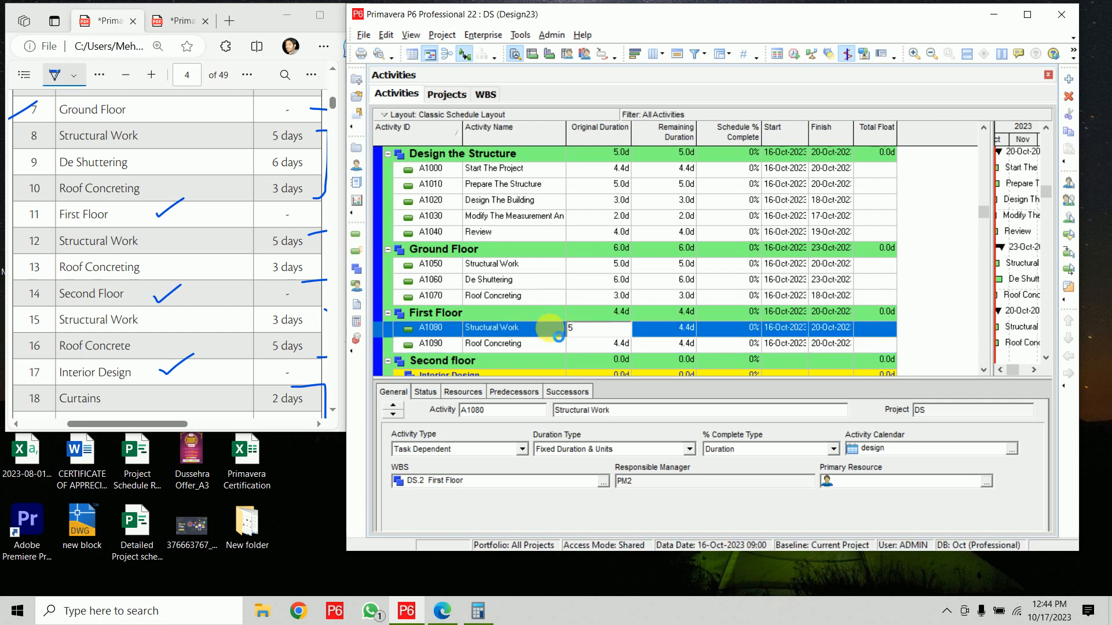
pyautogui.write('5')
pyautogui.press('Return')
pyautogui.press('Down')
pyautogui.write('3')
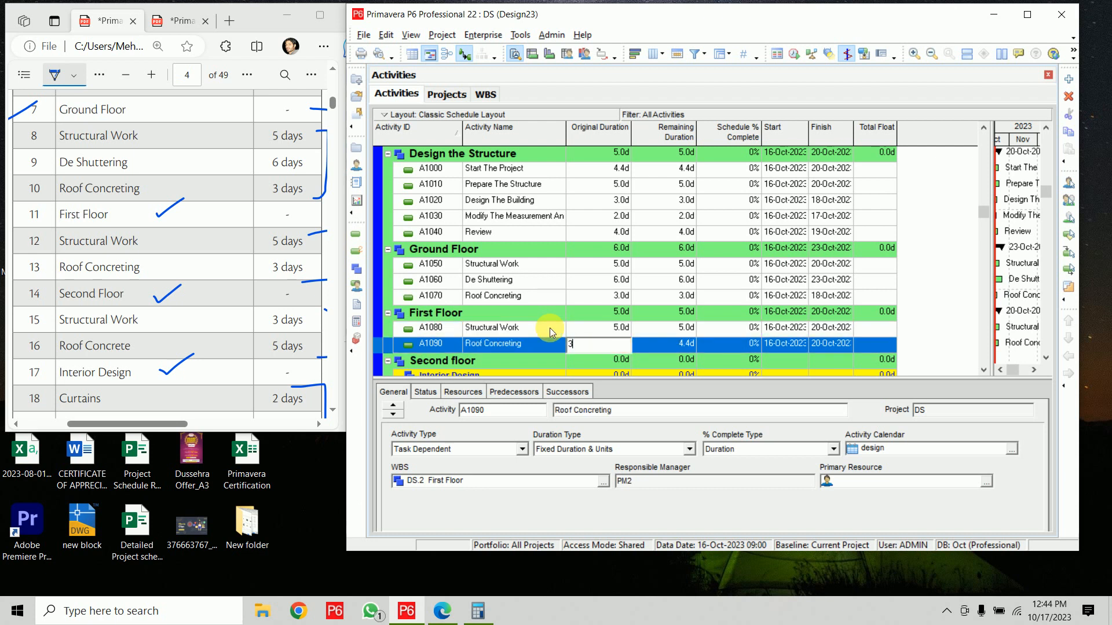
pyautogui.press('Return')
# Mark the Second Floor rows Structural Work and Roof Concrete with short pen strokes in the PDF workbook's activity table
pyautogui.scroll(-3, 228, 209)
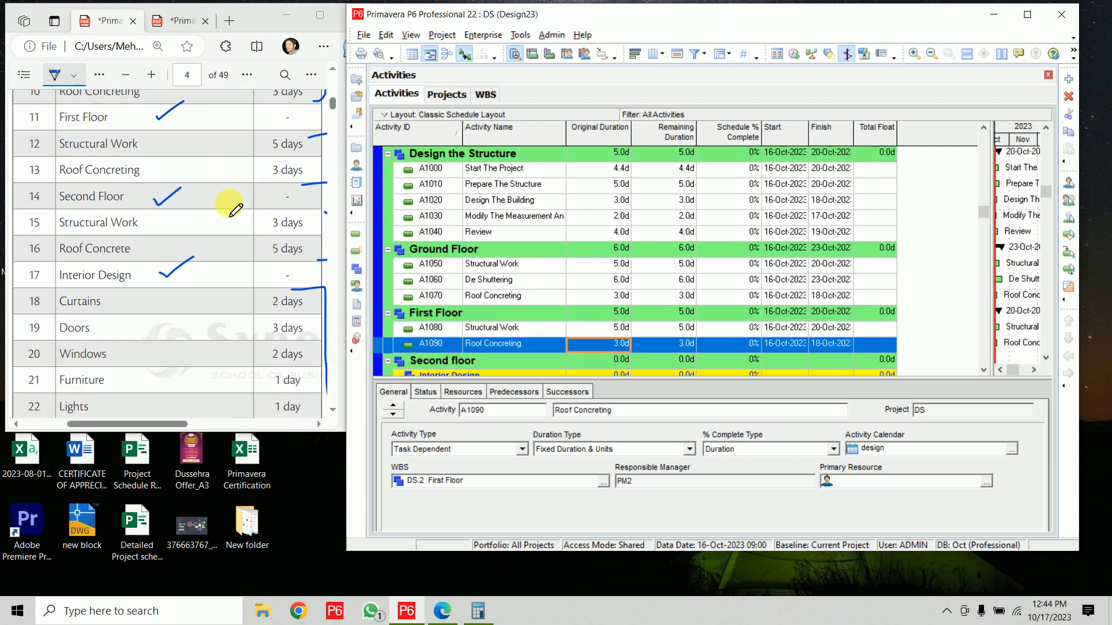
pyautogui.click(157, 217)
pyautogui.moveTo(145, 212); pyautogui.dragTo(155, 214)
pyautogui.moveTo(143, 245); pyautogui.dragTo(163, 239)
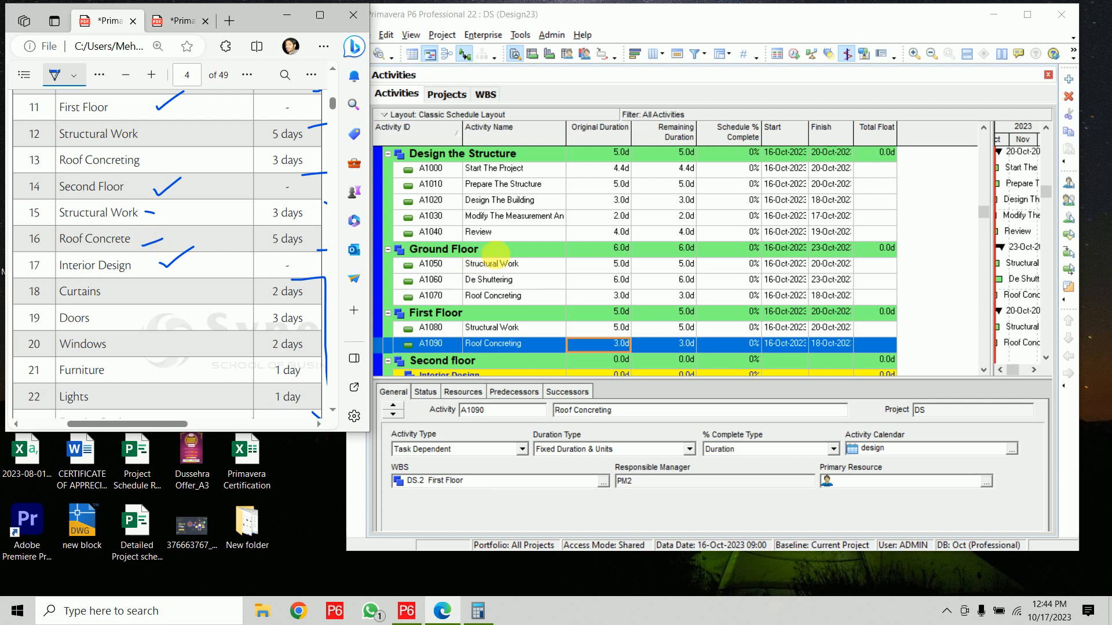
# Add two new activities under the Second floor WBS in Primavera P6
pyautogui.scroll(-2, 498, 250)
pyautogui.click(472, 328)
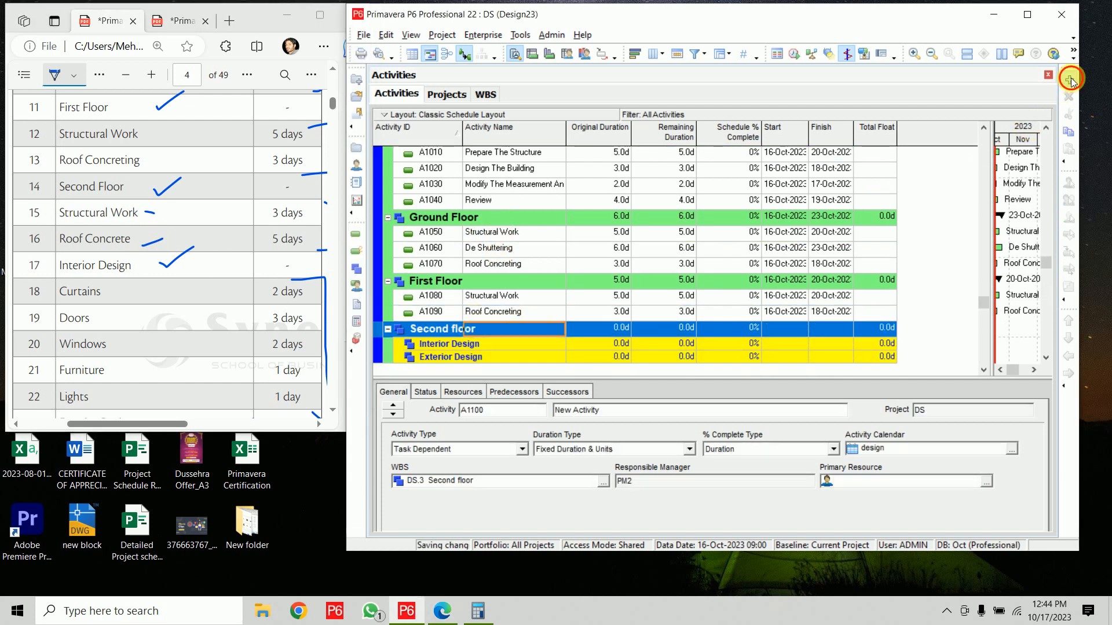
pyautogui.press('Insert')
pyautogui.press('Insert')
# Name the two Second floor activities, A1100 and A1110, Structural Work and Roof Concrete
pyautogui.click(515, 329)
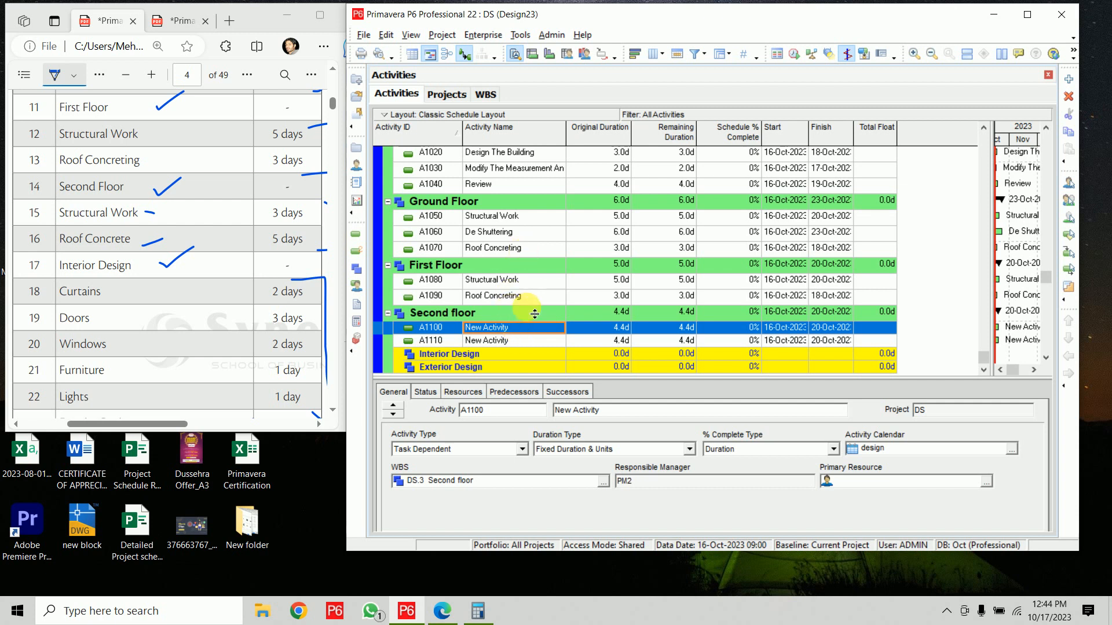
pyautogui.write('S')
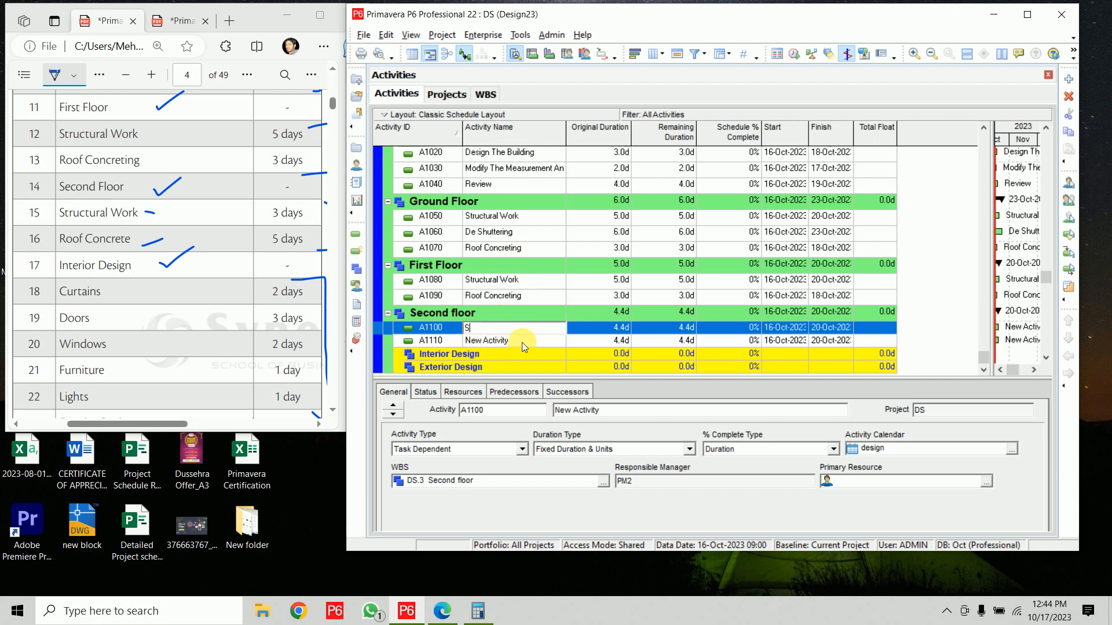
pyautogui.write('tructural Work')
pyautogui.press('Return')
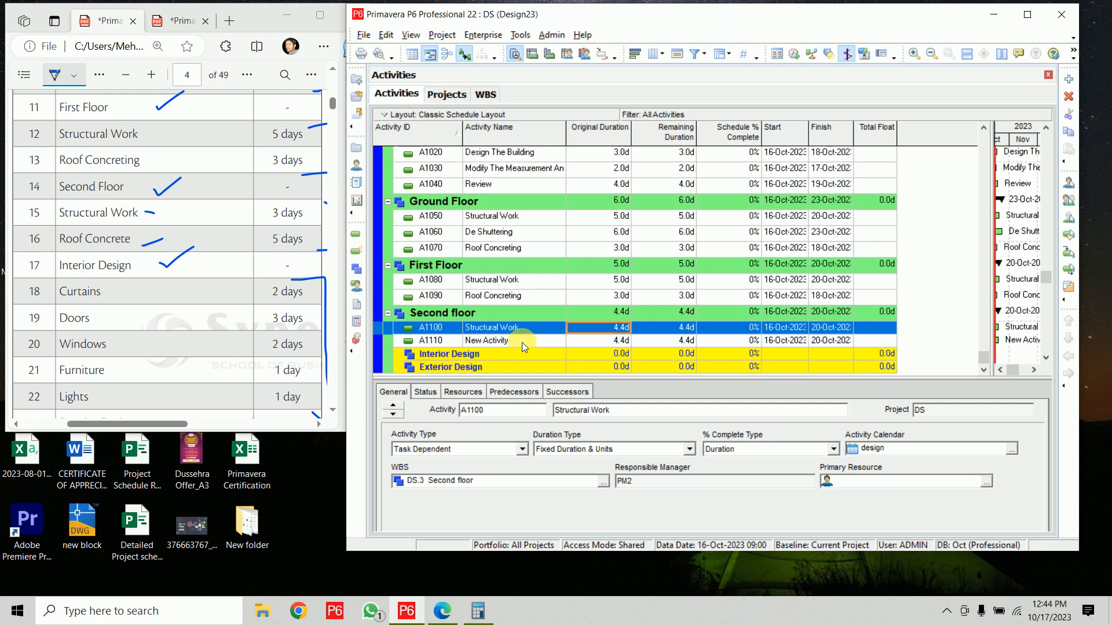
pyautogui.click(522, 342)
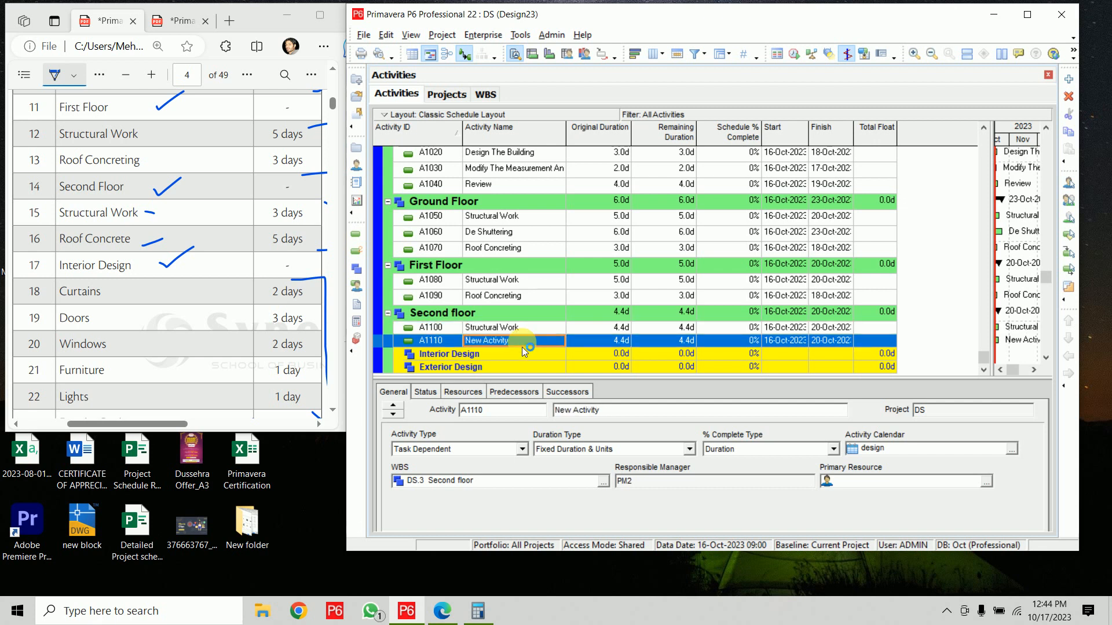
pyautogui.write('Roof C')
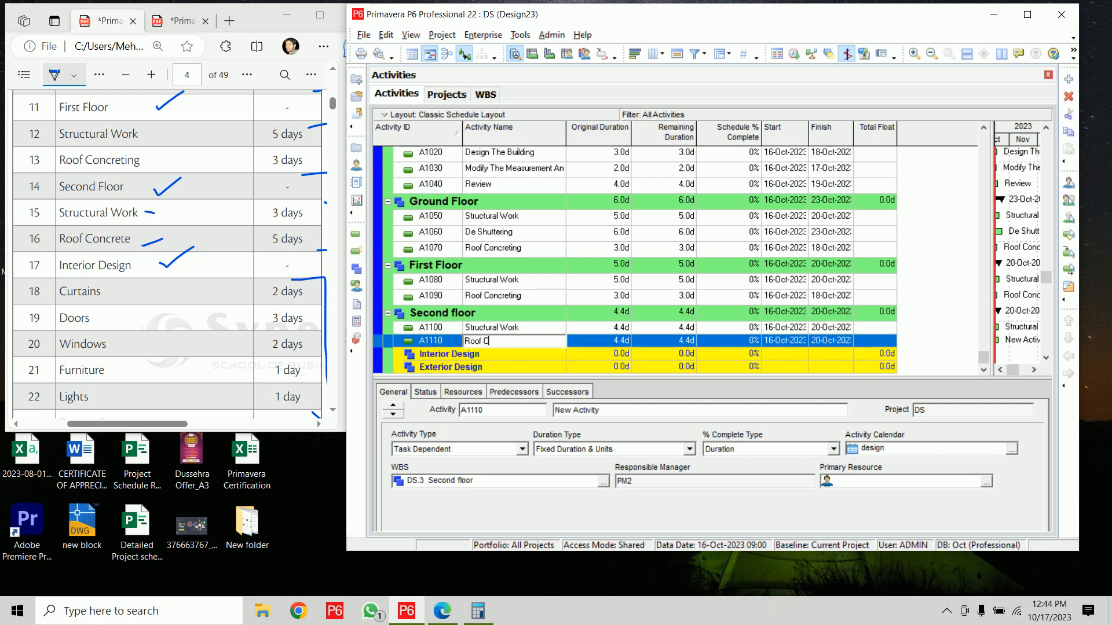
pyautogui.write('oncrete')
pyautogui.press('Return')
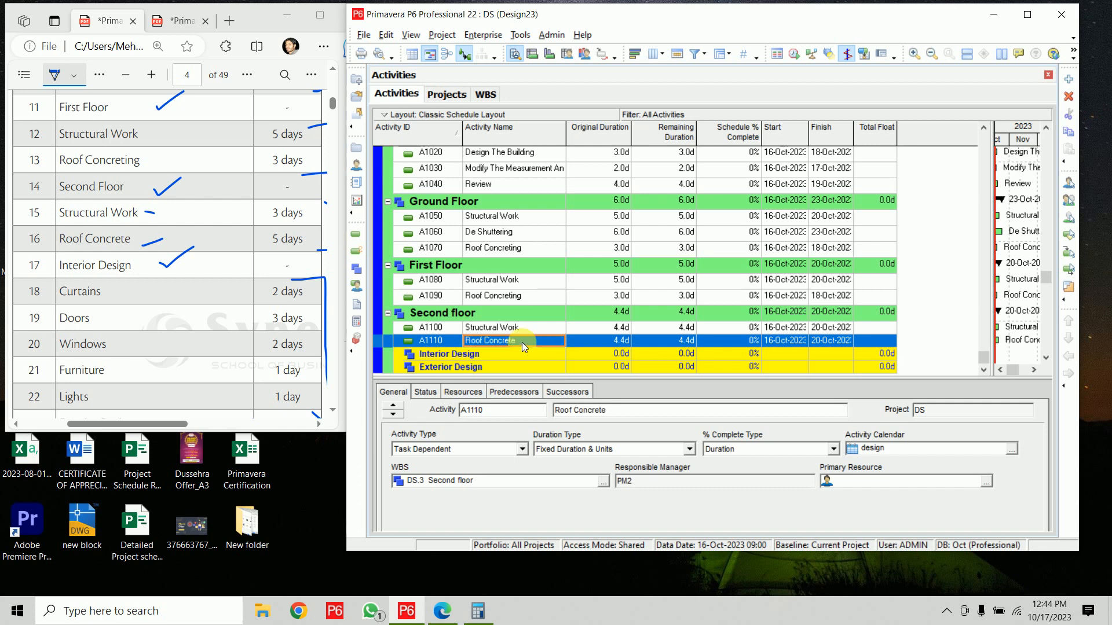
# Set the Second floor original durations to 3 days for Structural Work and 5 days for Roof Concrete
pyautogui.press('Tab')
pyautogui.press('Up')
pyautogui.write('3')
pyautogui.press('Return')
pyautogui.press('Down')
pyautogui.write('5')
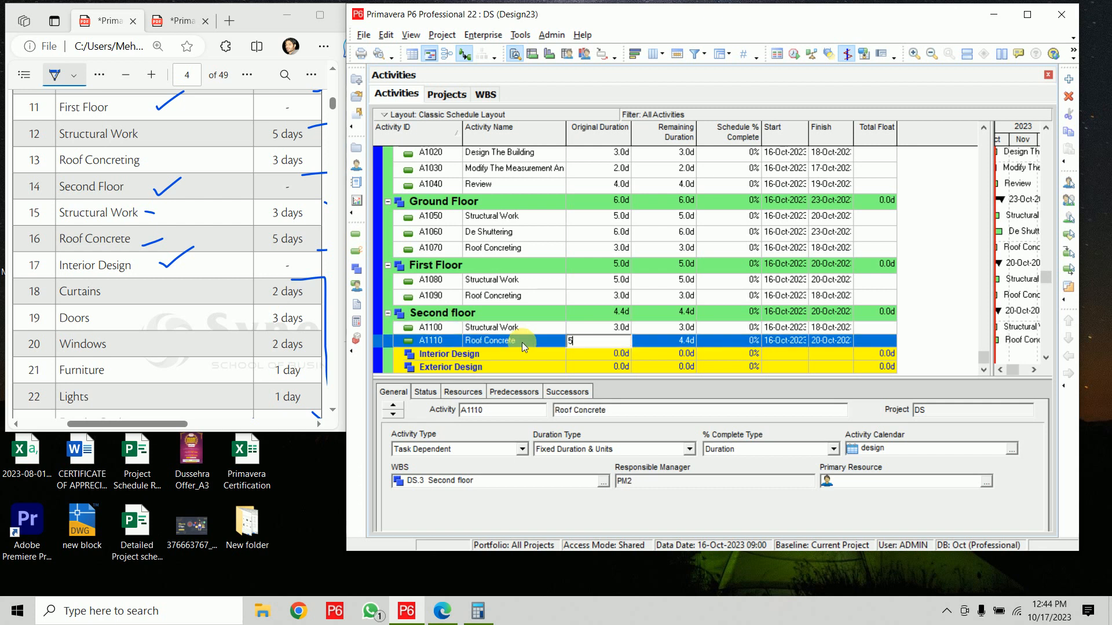
pyautogui.press('Return')
# Add five new activities under the Interior Design WBS
pyautogui.scroll(-3, 174, 273)
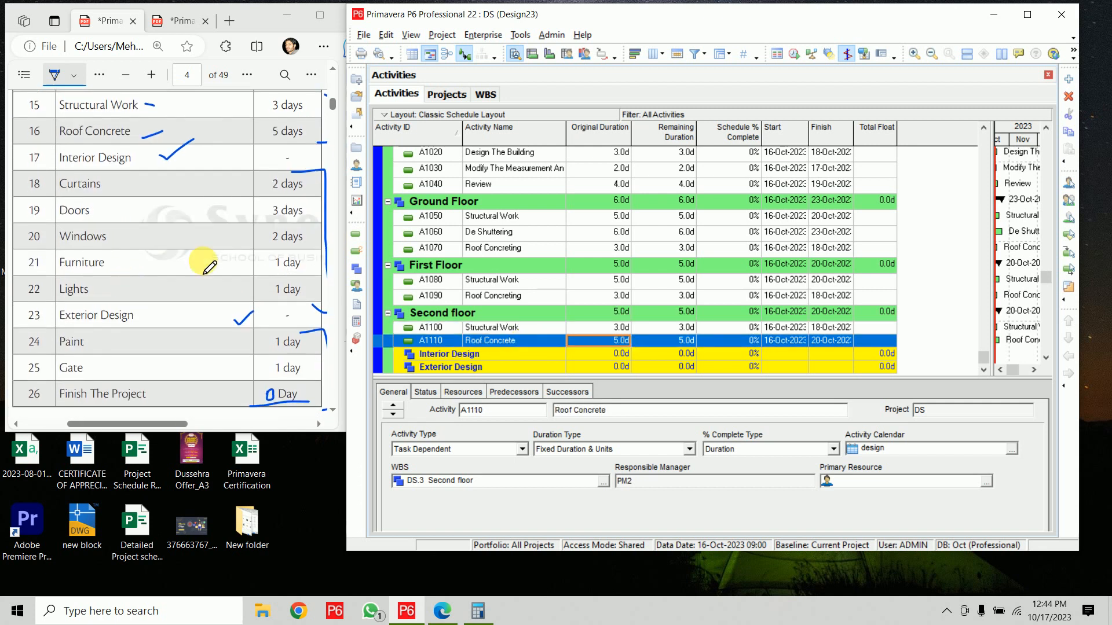
pyautogui.click(458, 354)
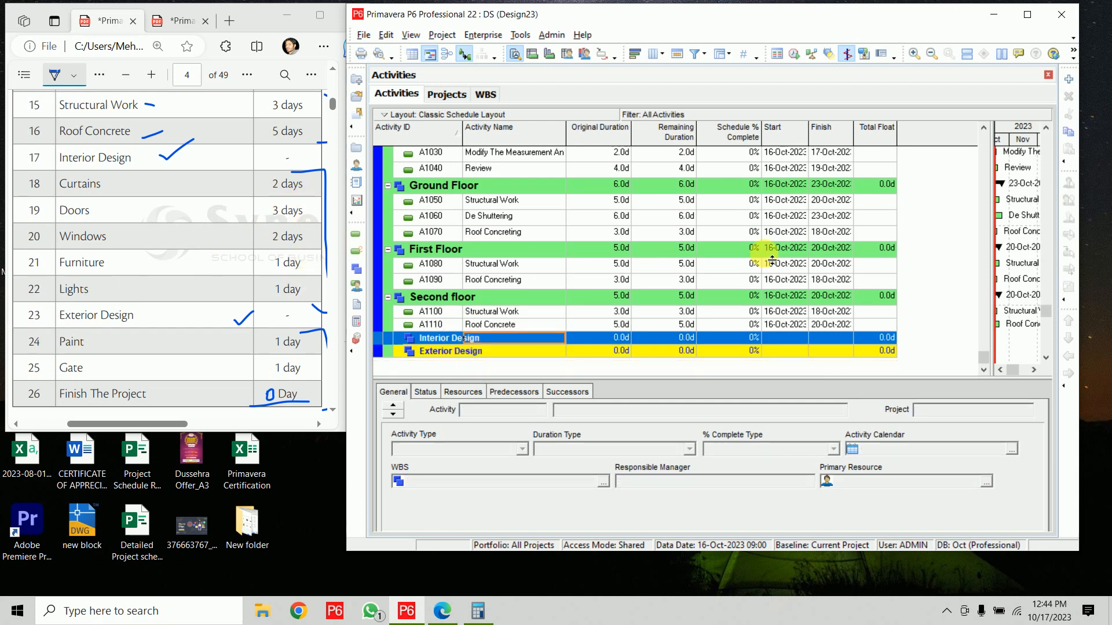
pyautogui.click(1069, 81)
pyautogui.click(1069, 81)
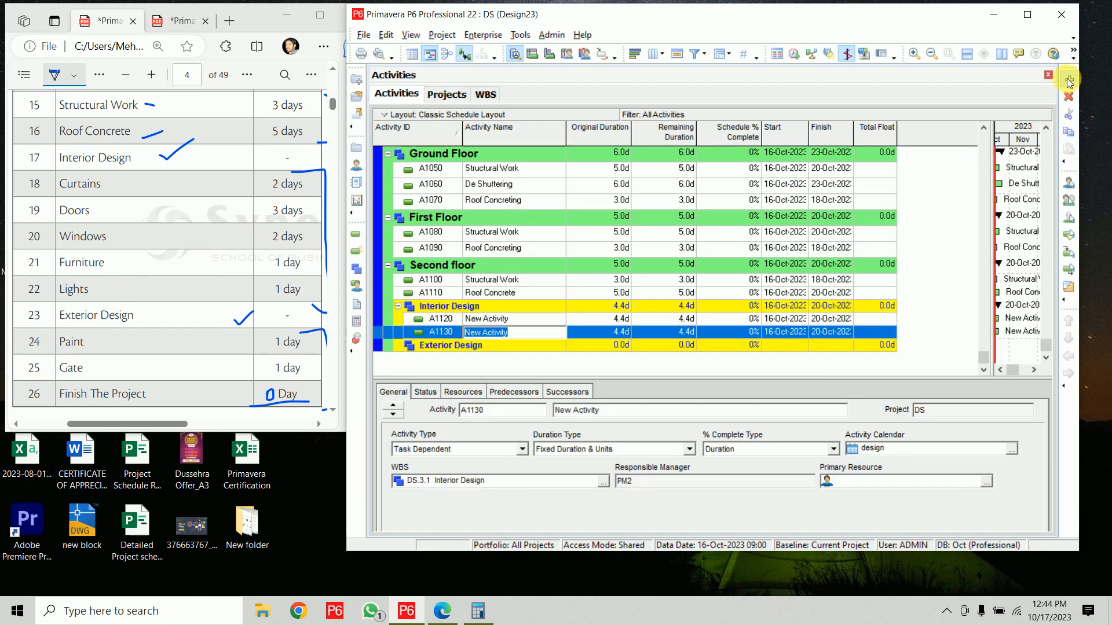
pyautogui.click(1069, 80)
pyautogui.click(1069, 80)
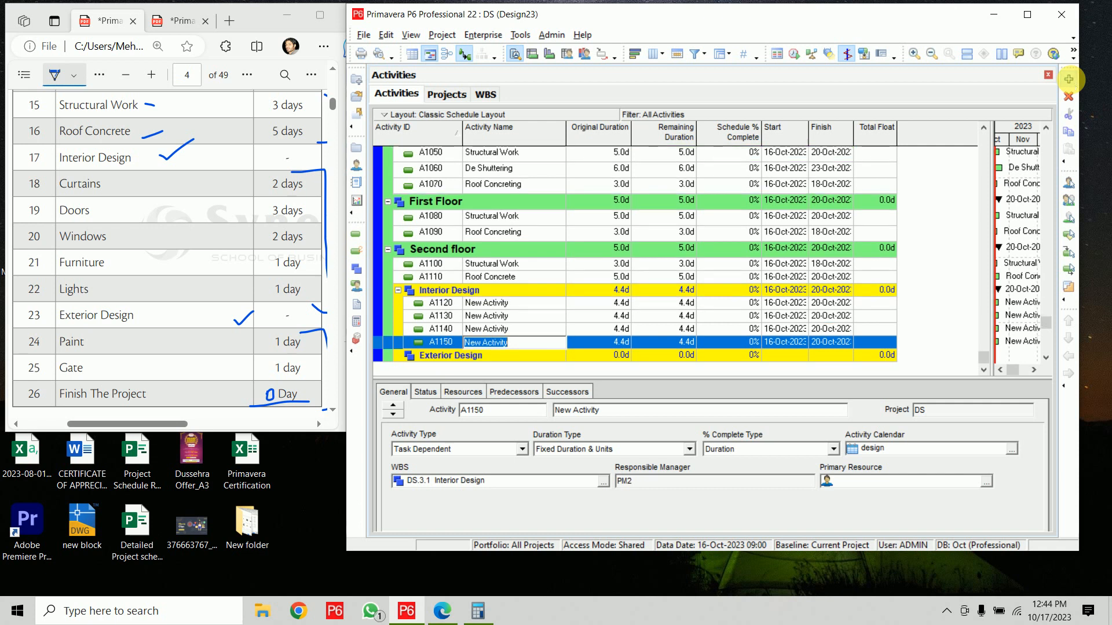
pyautogui.click(1069, 80)
# Name the first three Interior Design activities, A1120 to A1140, Curtains, Doors and Windows
pyautogui.click(513, 287)
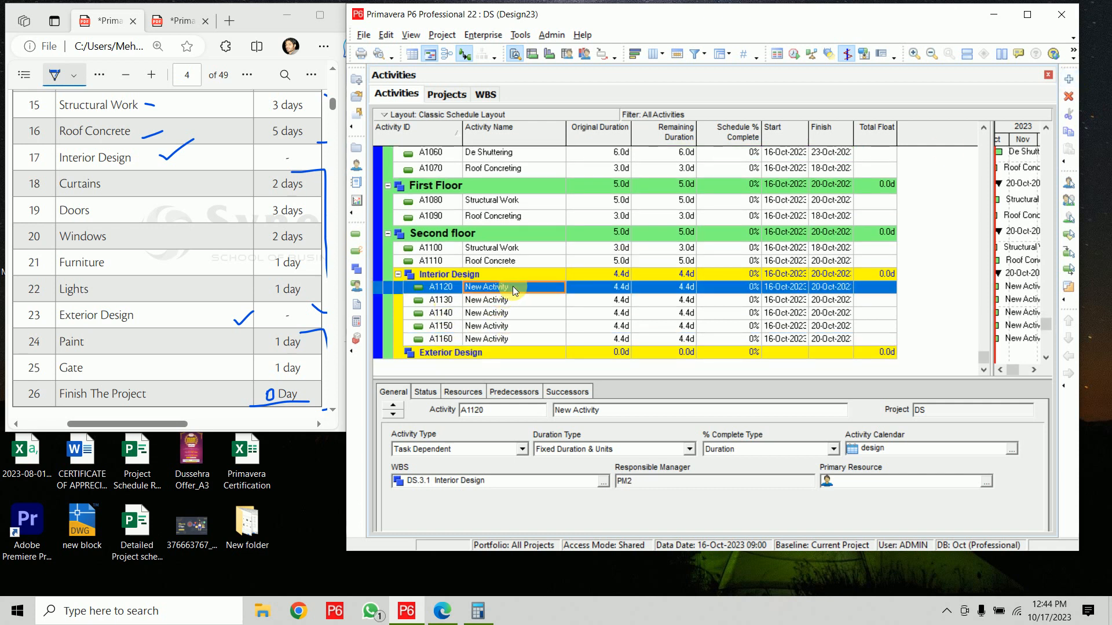
pyautogui.write('Curtain')
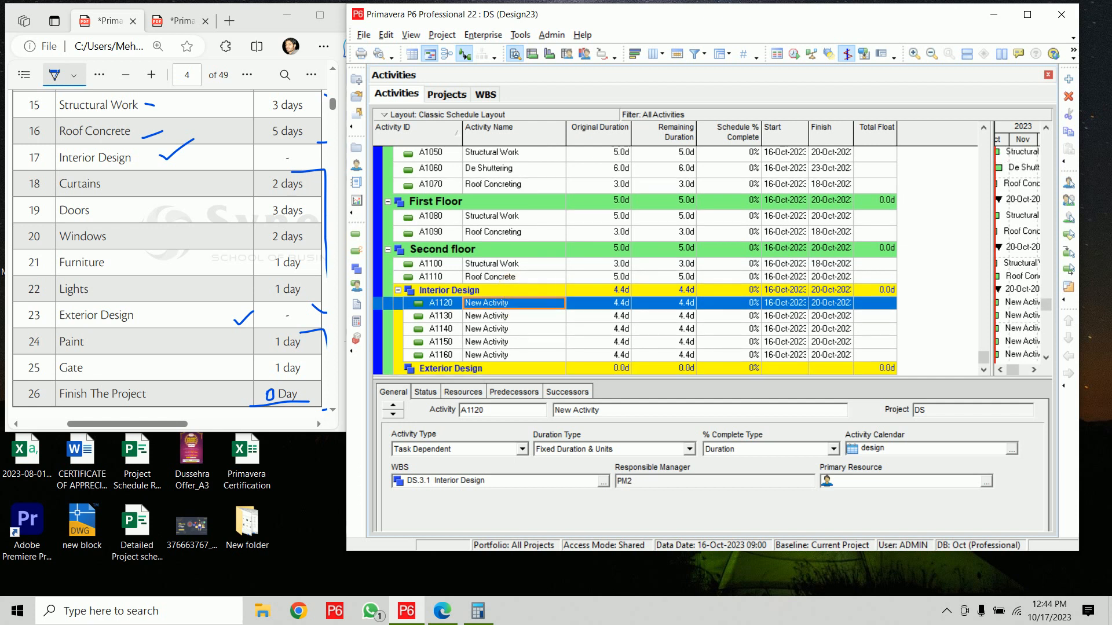
pyautogui.write('s')
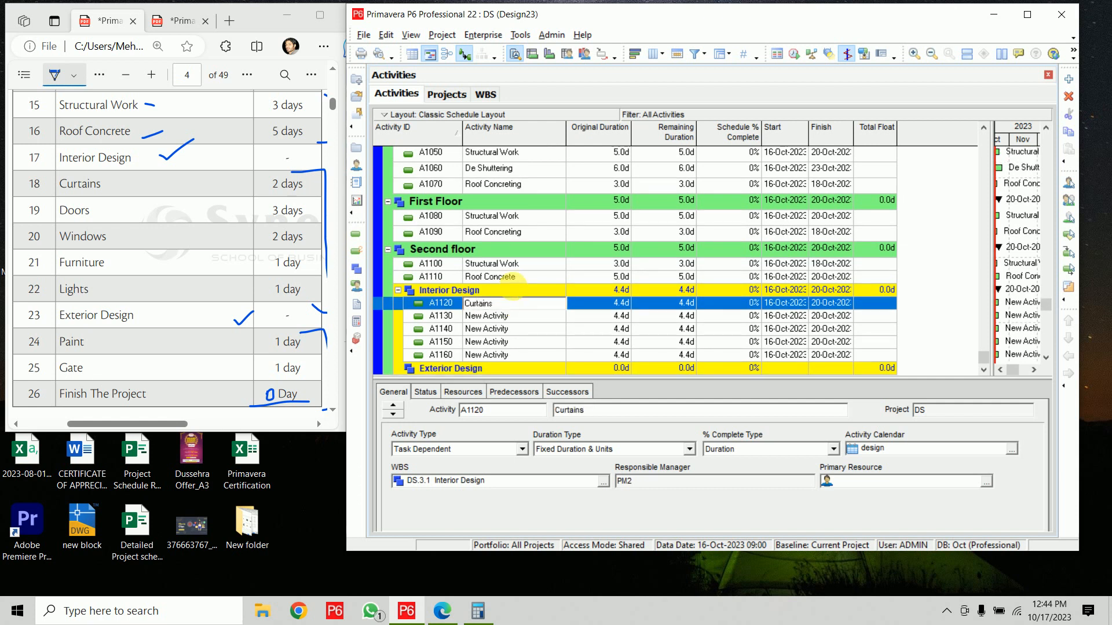
pyautogui.press('Return')
pyautogui.write('Door')
pyautogui.press('Down')
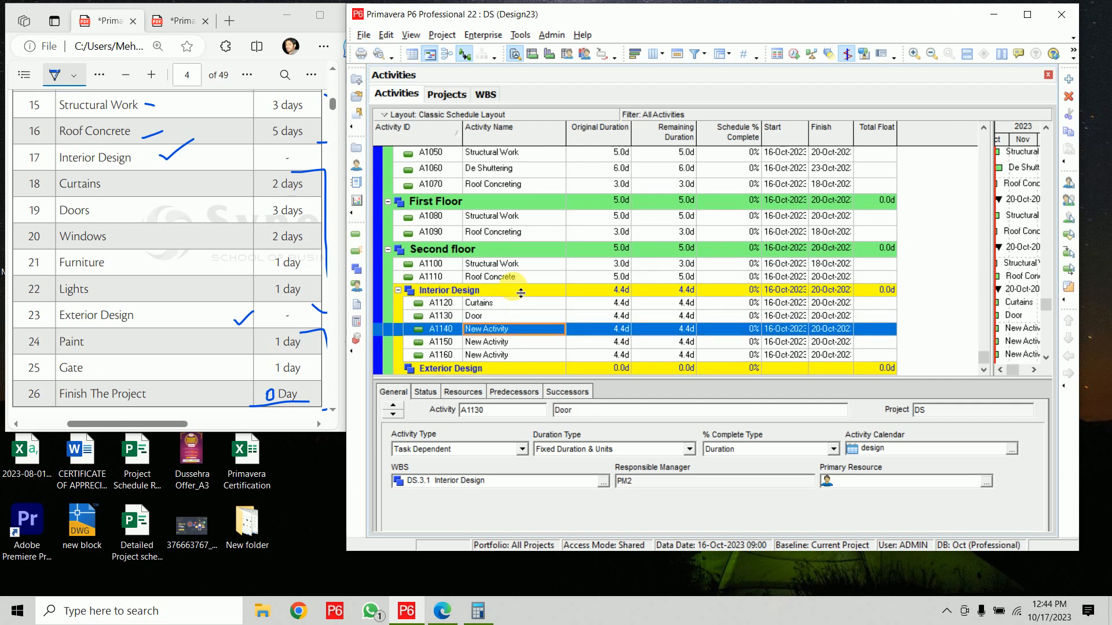
pyautogui.press('Up')
pyautogui.write('Doors')
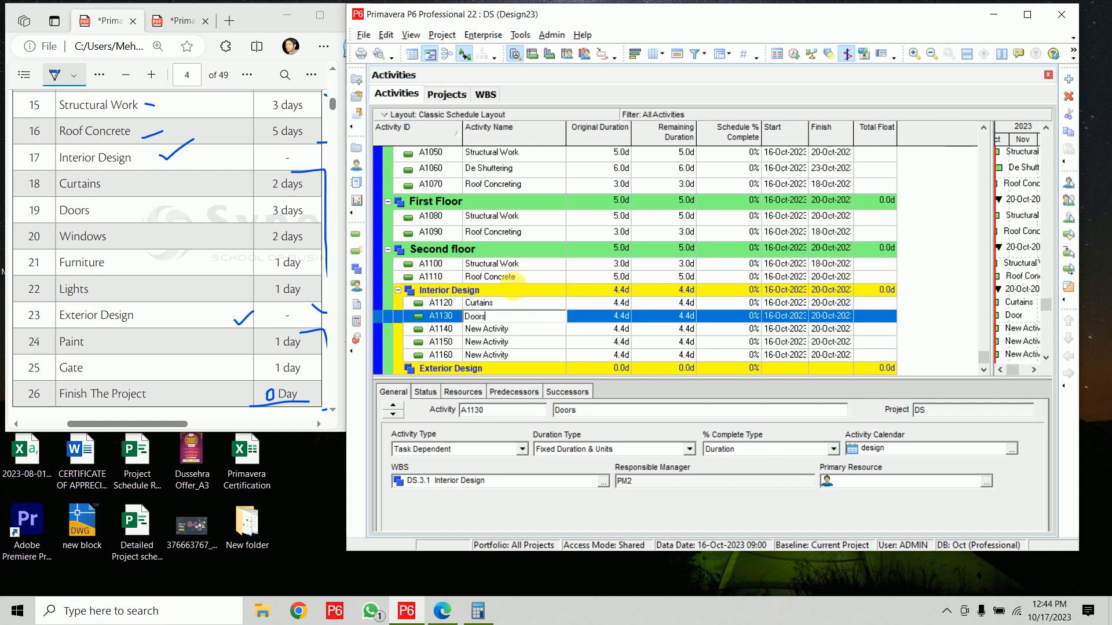
pyautogui.press('Return')
pyautogui.write('Windows')
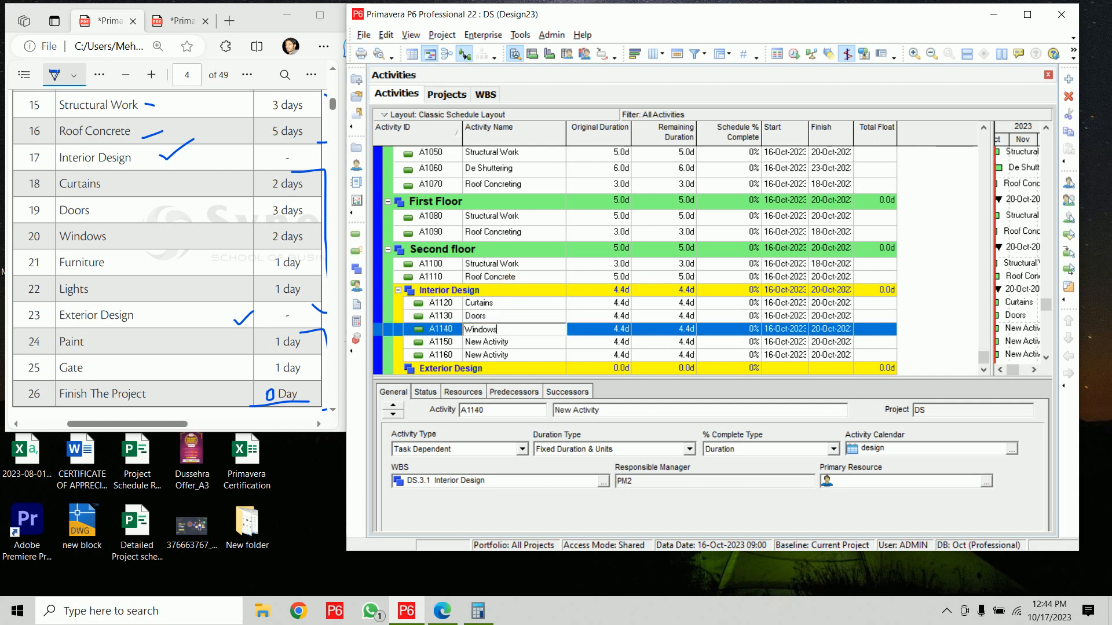
pyautogui.press('Return')
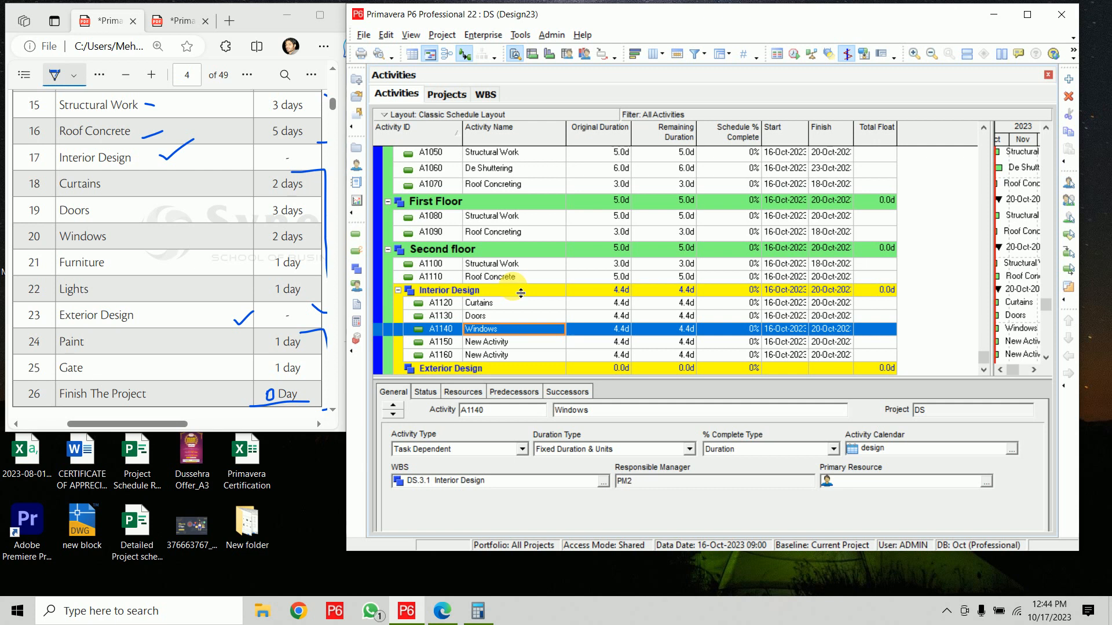
# Name the remaining Interior Design activities, A1150 and A1160, Furniture and Lights
pyautogui.press('Down')
pyautogui.write('Fu')
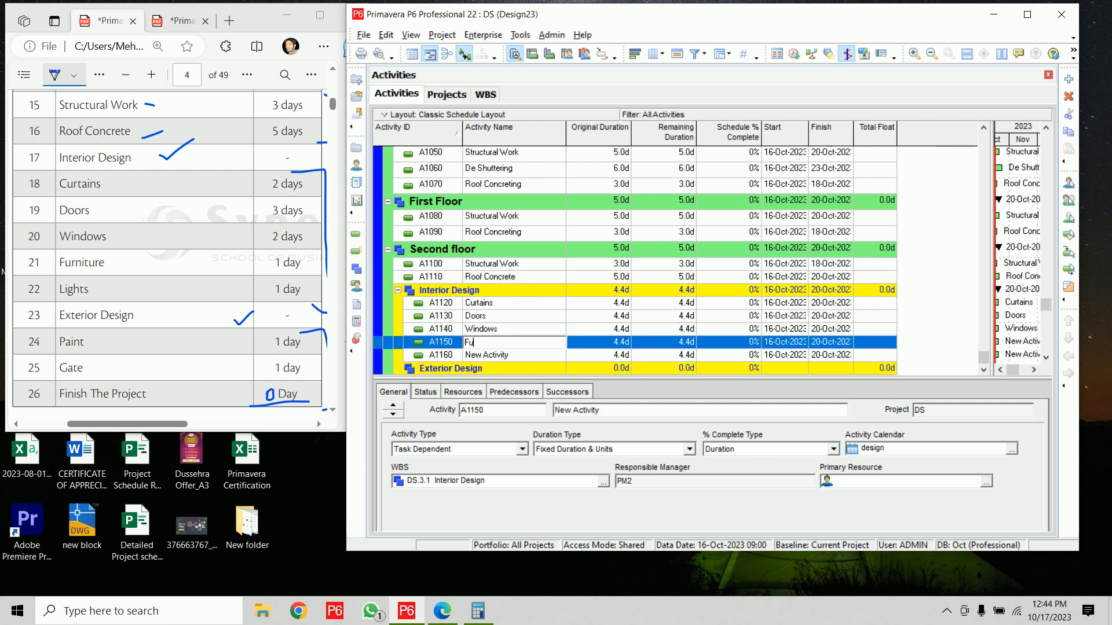
pyautogui.write('rniture')
pyautogui.press('Return')
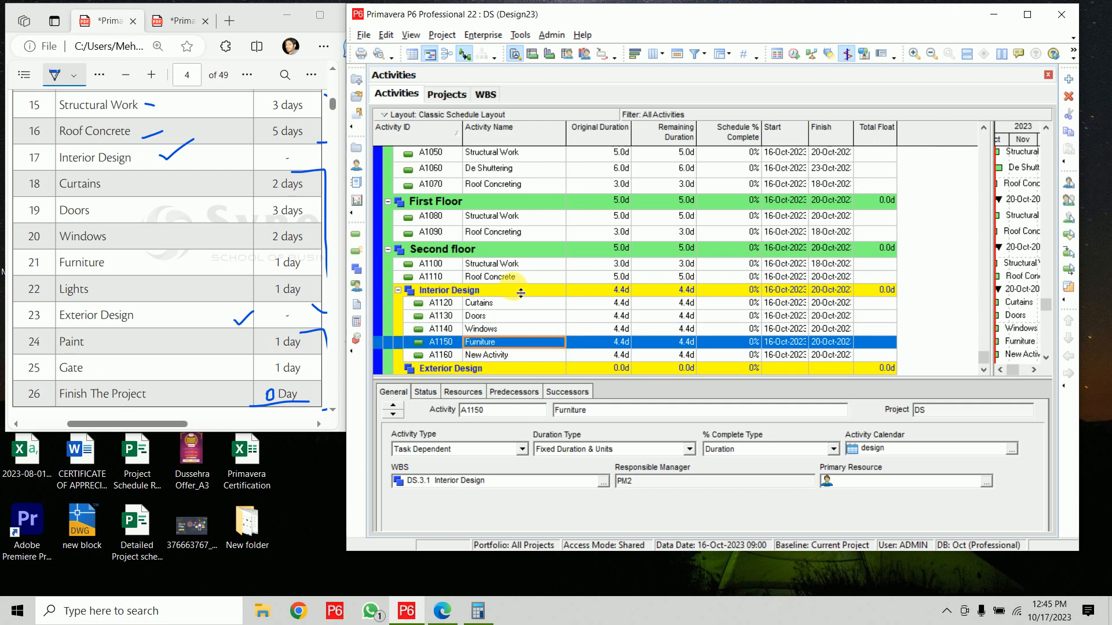
pyautogui.press('Down')
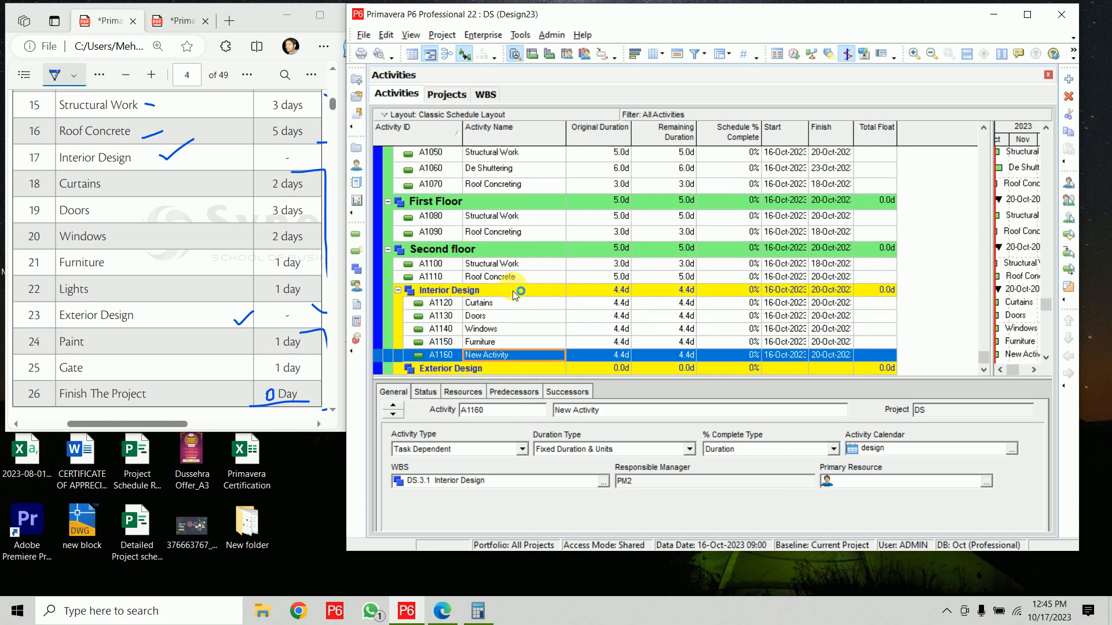
pyautogui.write('Lights')
pyautogui.press('Return')
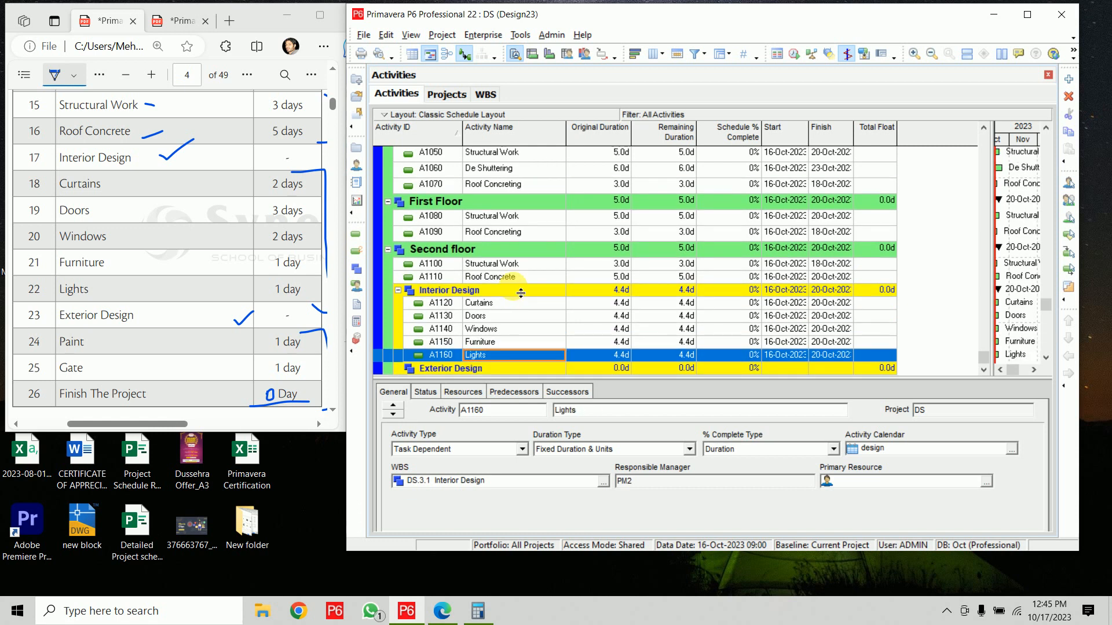
# Set the Interior Design original durations to 2 days for Curtains and 3 days for Doors
pyautogui.click(596, 303)
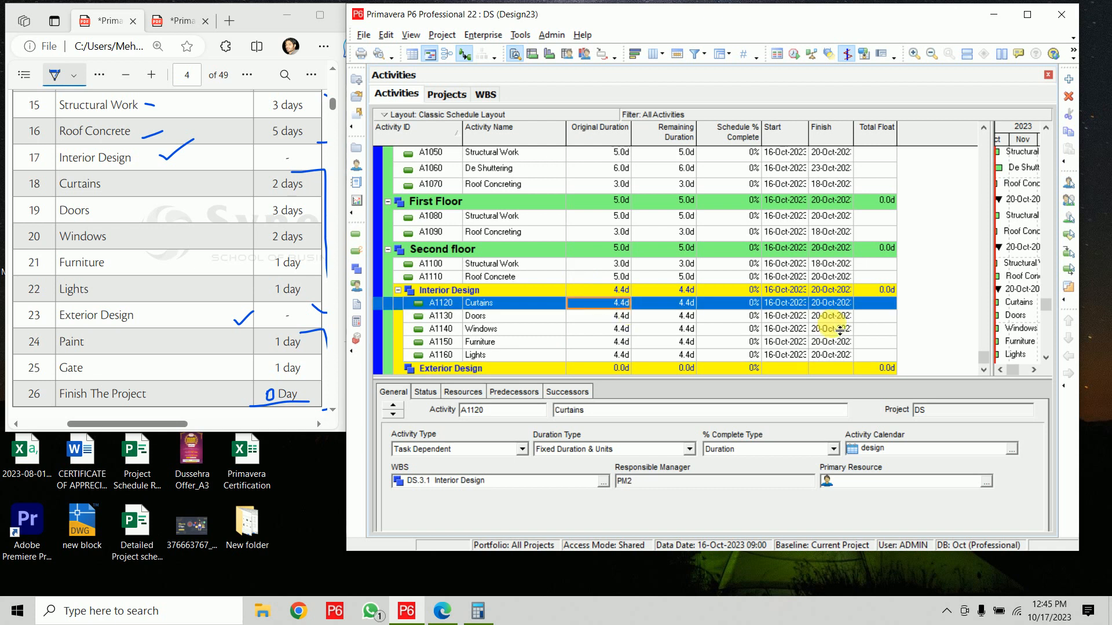
pyautogui.write('2')
pyautogui.press('Return')
pyautogui.press('Down')
pyautogui.write('3')
pyautogui.press('Return')
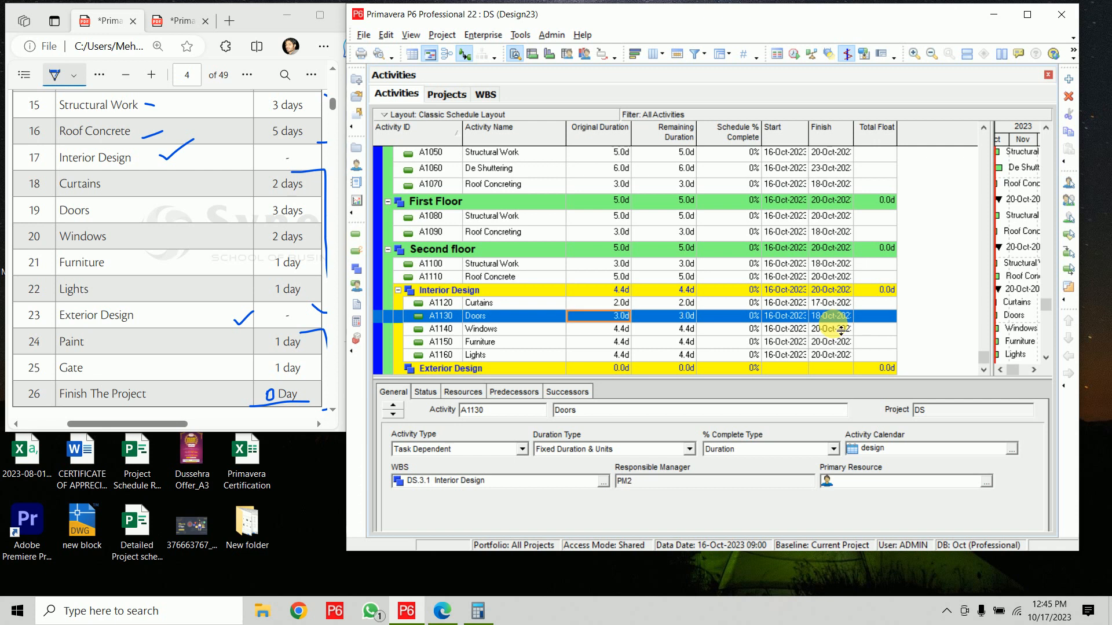
# Set the remaining Interior Design original durations to 2 days for Windows, 1 day for Furniture and 1 day for Lights
pyautogui.press('Down')
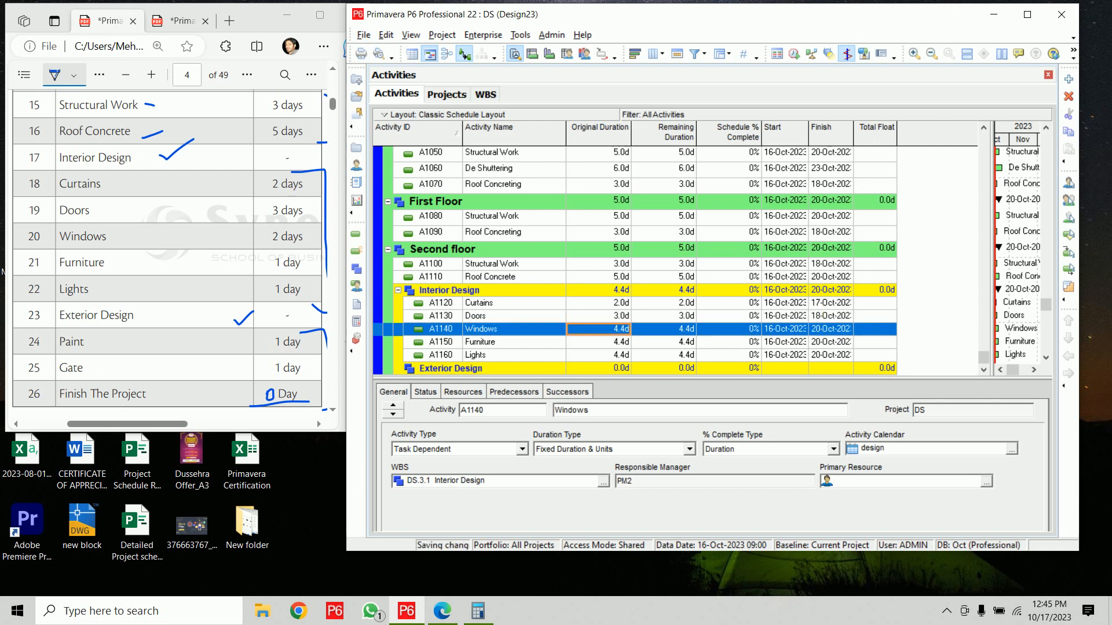
pyautogui.write('2')
pyautogui.press('Return')
pyautogui.press('Down')
pyautogui.write('1')
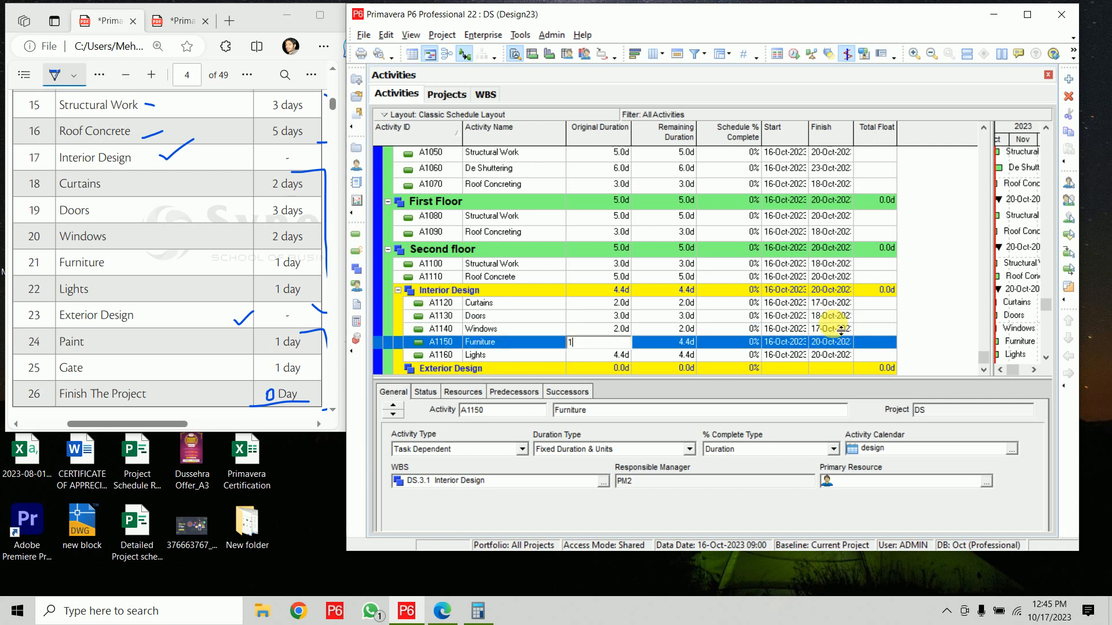
pyautogui.press('Return')
pyautogui.press('Down')
pyautogui.write('1')
pyautogui.press('Return')
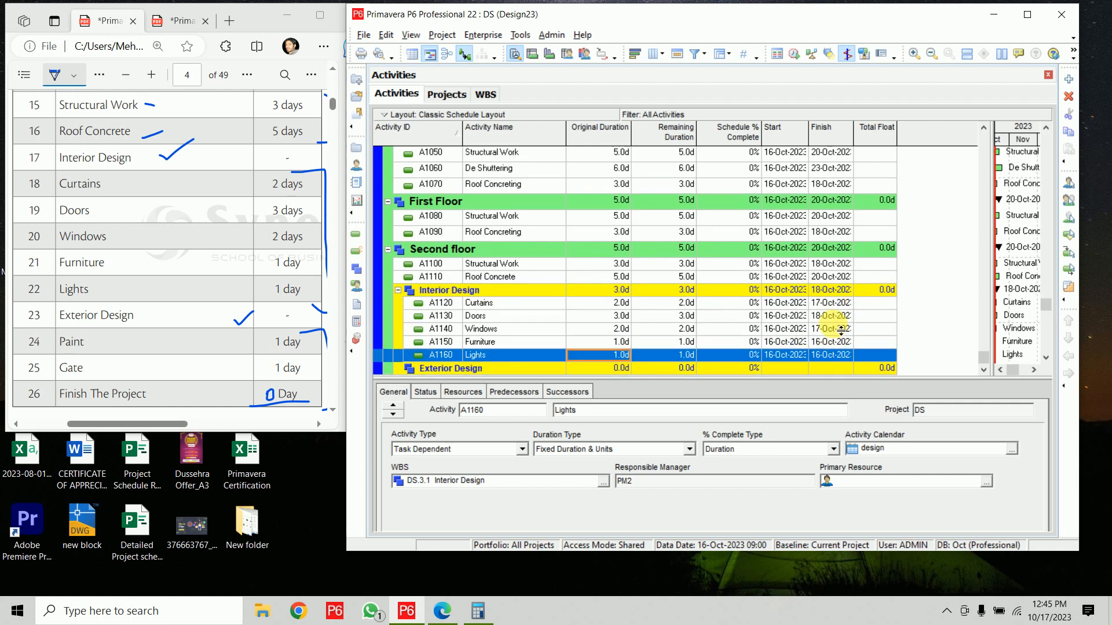
# Add three new activities under the Exterior Design WBS
pyautogui.scroll(-1, 112, 291)
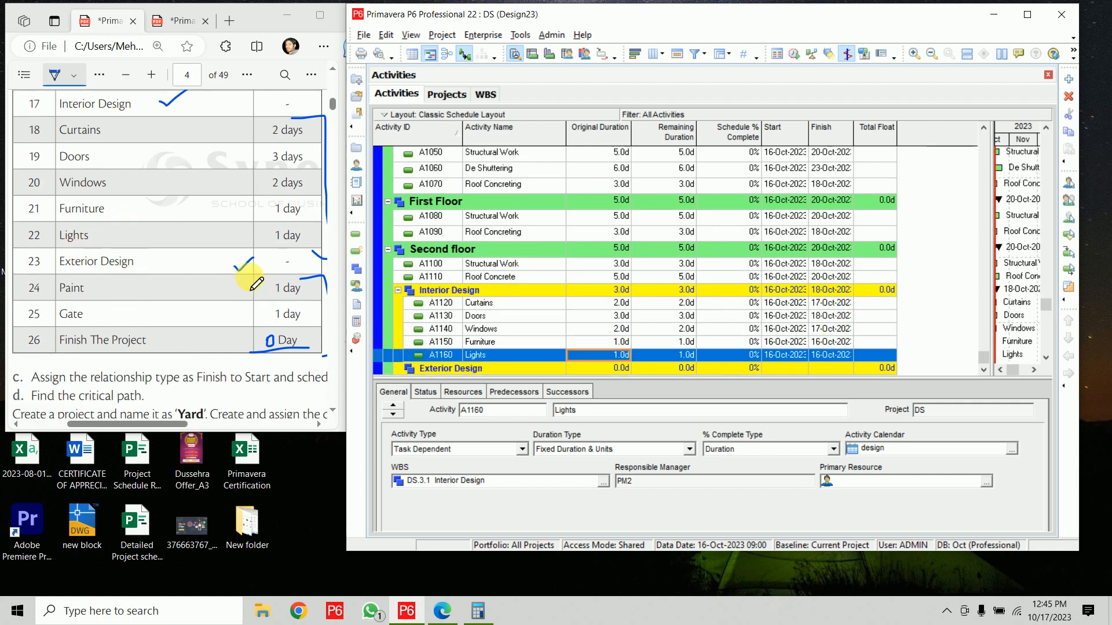
pyautogui.click(489, 367)
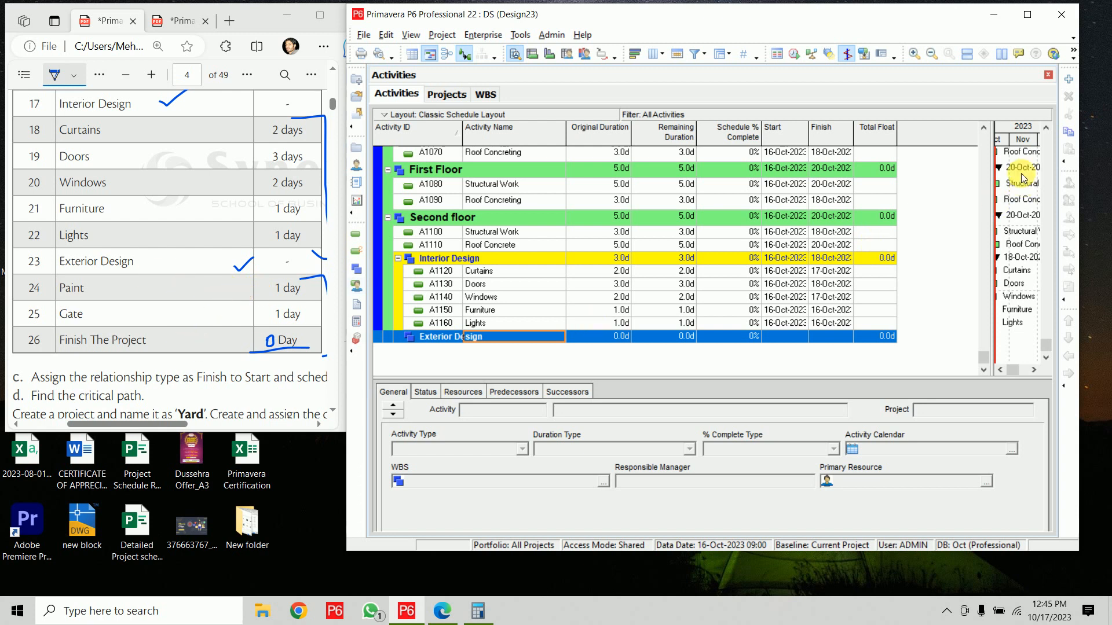
pyautogui.click(1065, 80)
pyautogui.click(1066, 79)
pyautogui.click(1065, 79)
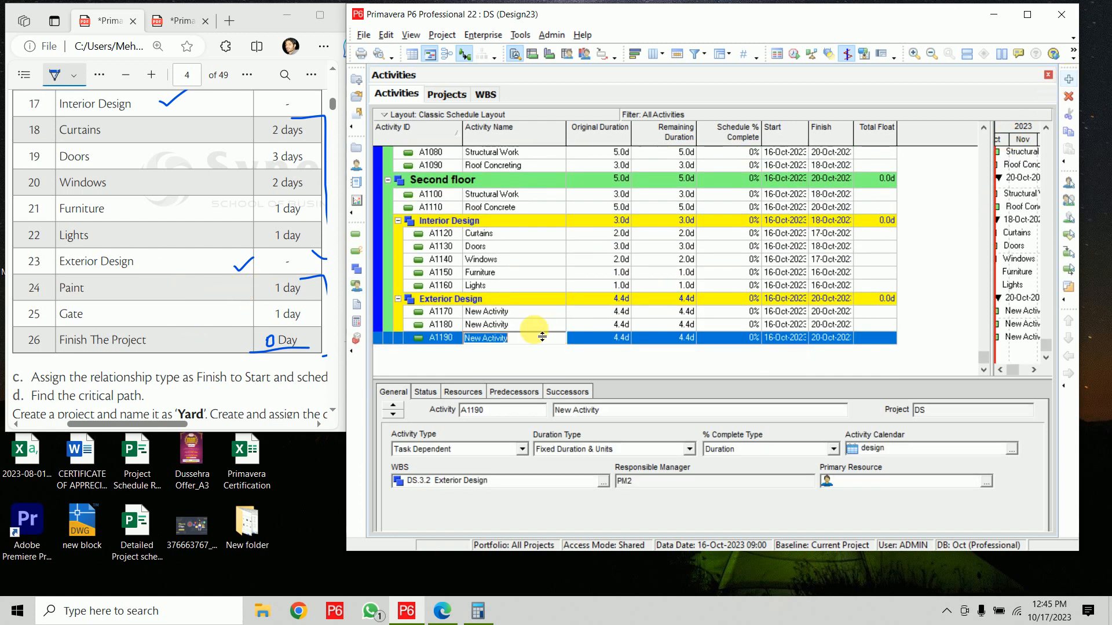
# Name the Exterior Design activities, A1170 to A1190, Paint, Gate and Finish The Project
pyautogui.keyDown('ctrl'); pyautogui.click(530, 312); pyautogui.keyUp('ctrl')
pyautogui.write('Pai')
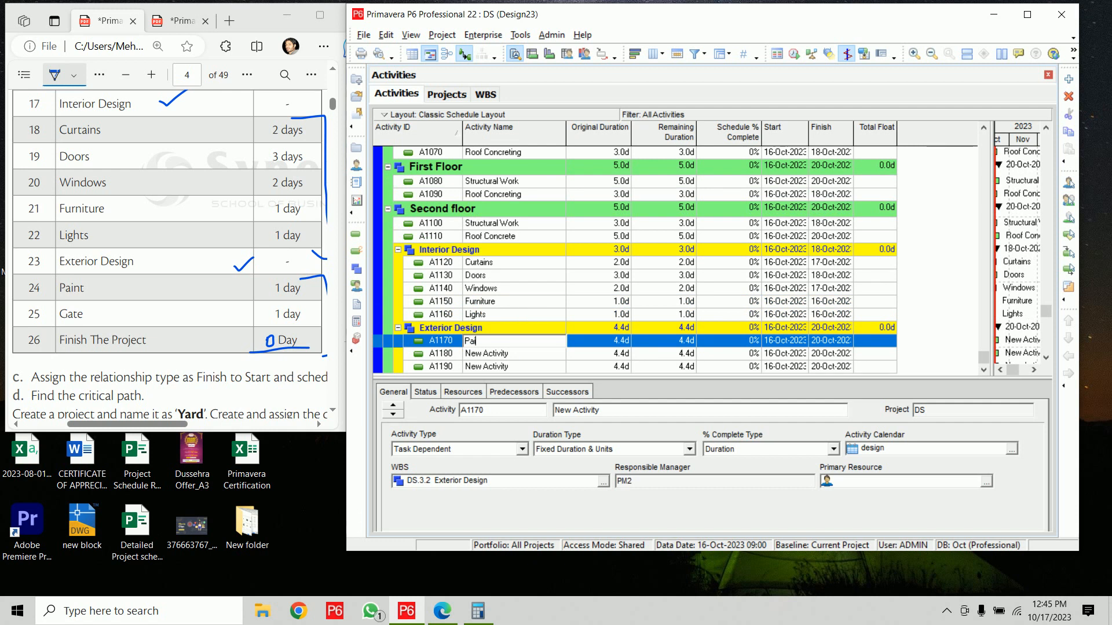
pyautogui.write('nt')
pyautogui.press('Return')
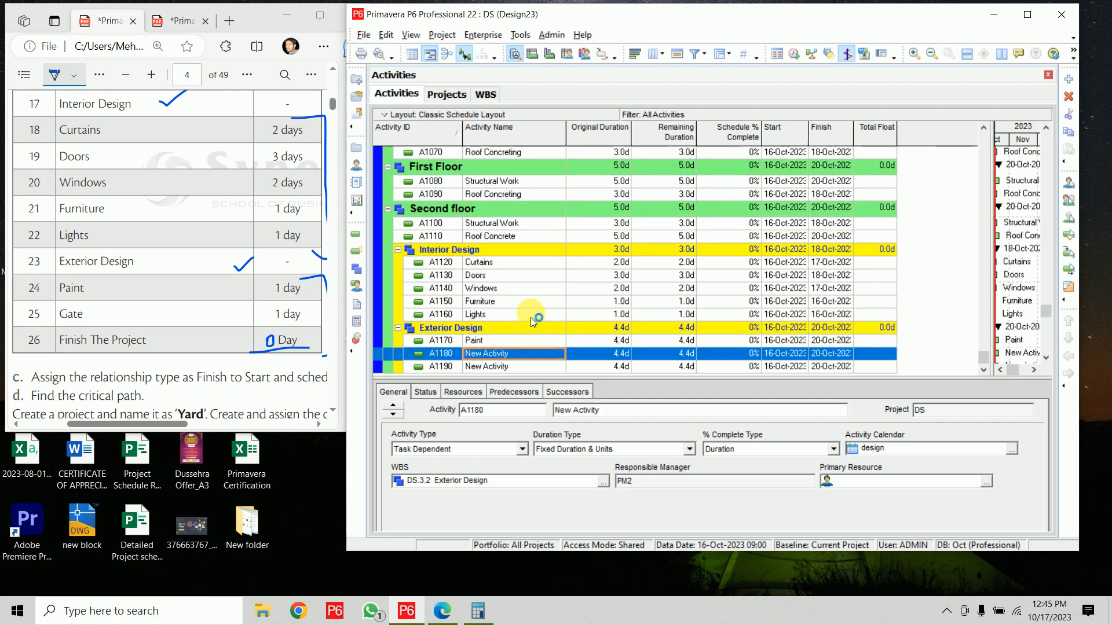
pyautogui.write('Gate')
pyautogui.press('Tab')
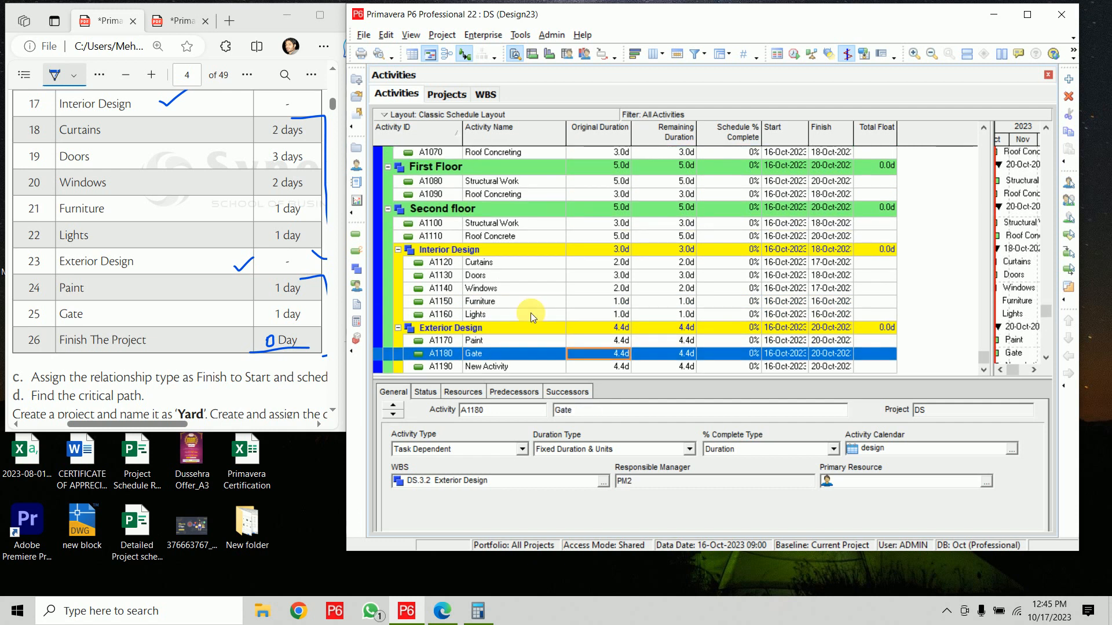
pyautogui.hotkey('shift', 'Tab')
pyautogui.press('Down')
pyautogui.write('F')
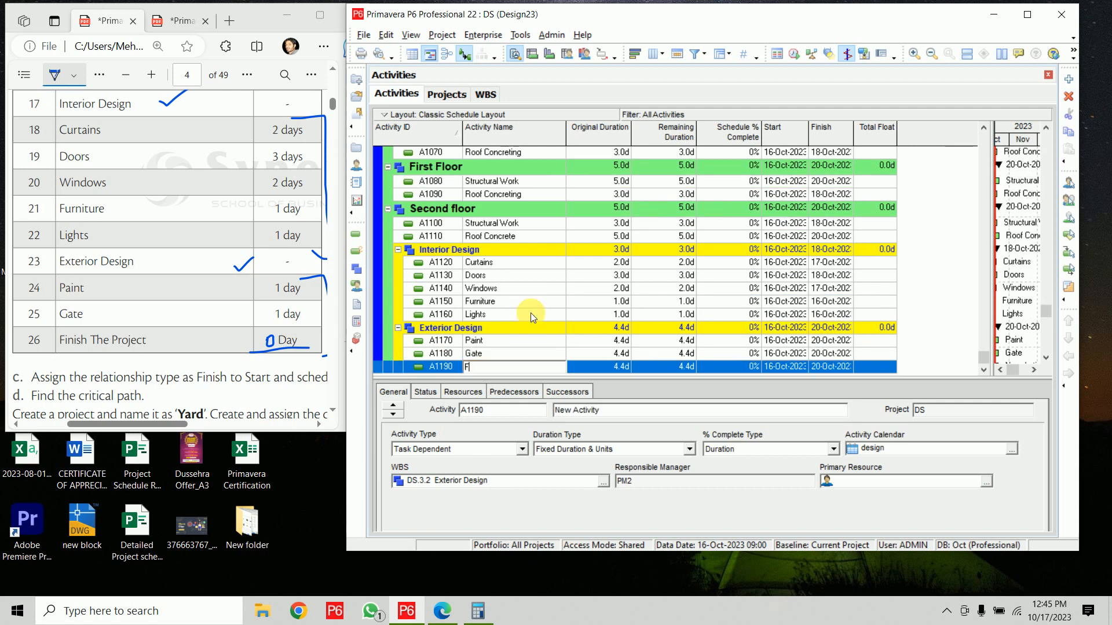
pyautogui.write('inish The Project')
pyautogui.press('Return')
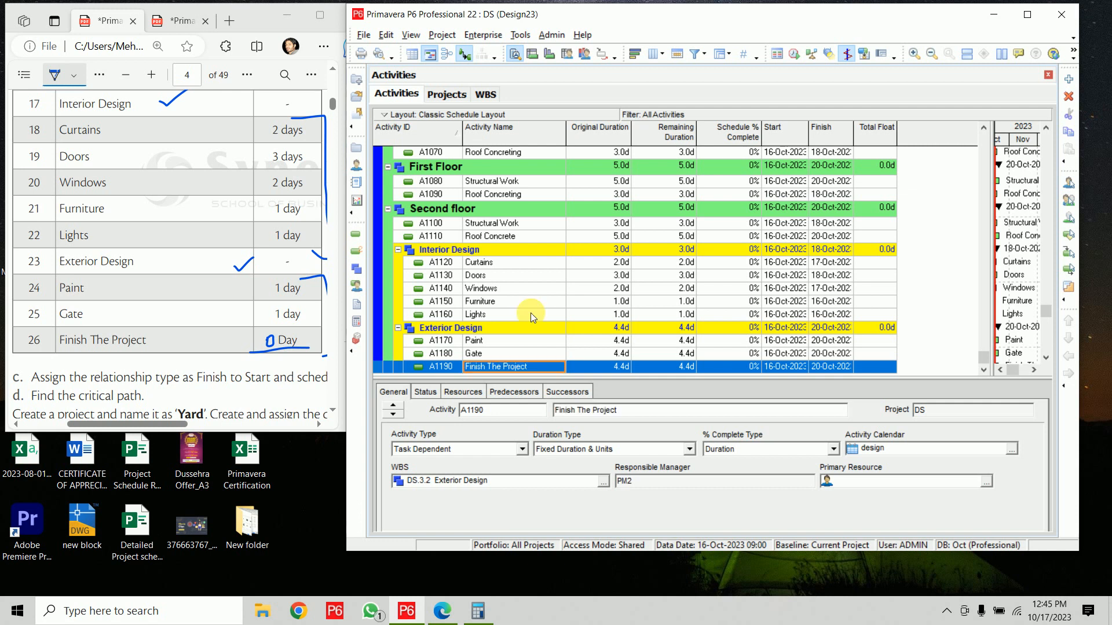
# Set the original durations of Paint and Gate under Exterior Design to 1 day each
pyautogui.click(603, 342)
pyautogui.write('1')
pyautogui.press('Return')
pyautogui.press('Down')
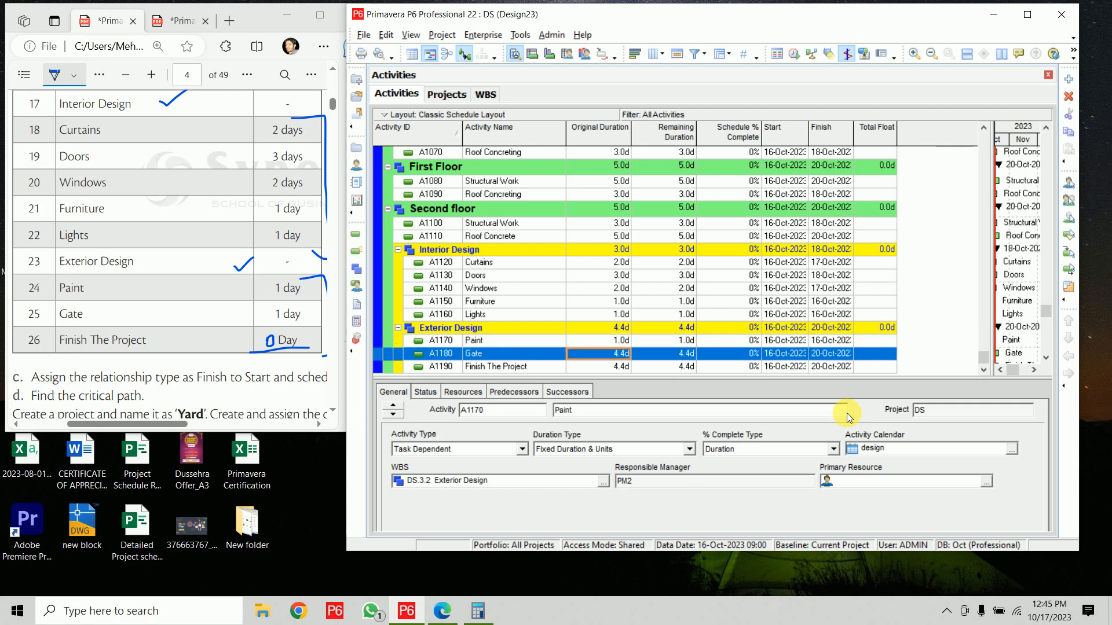
pyautogui.write('1')
pyautogui.press('Return')
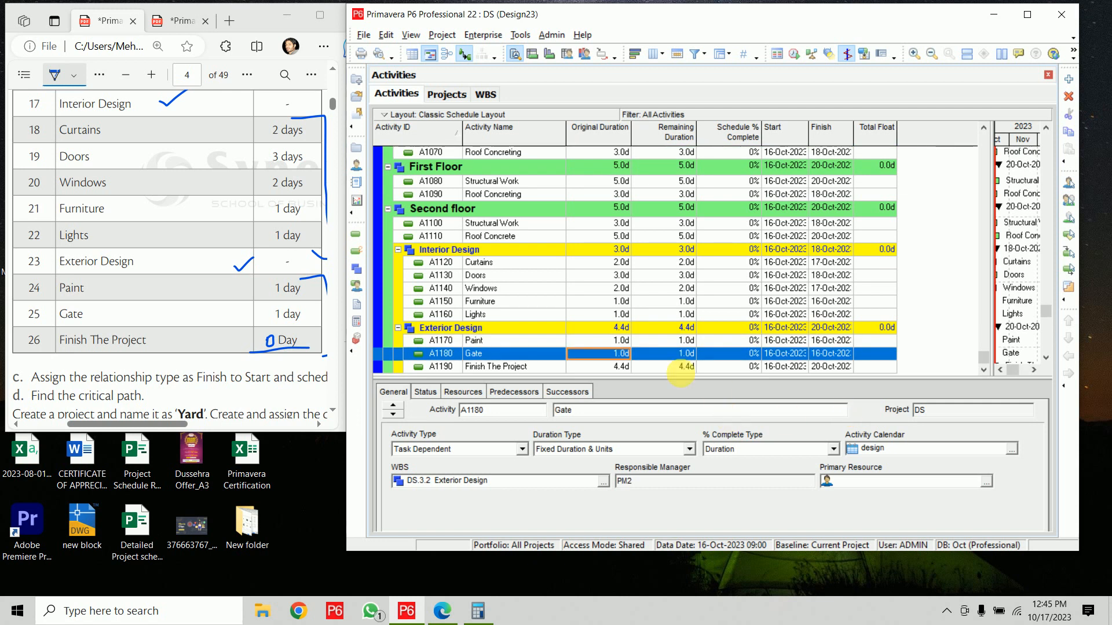
# Maximize the Primavera P6 window and widen the Start and Finish columns so the full dates and times fit
pyautogui.click(1026, 15)
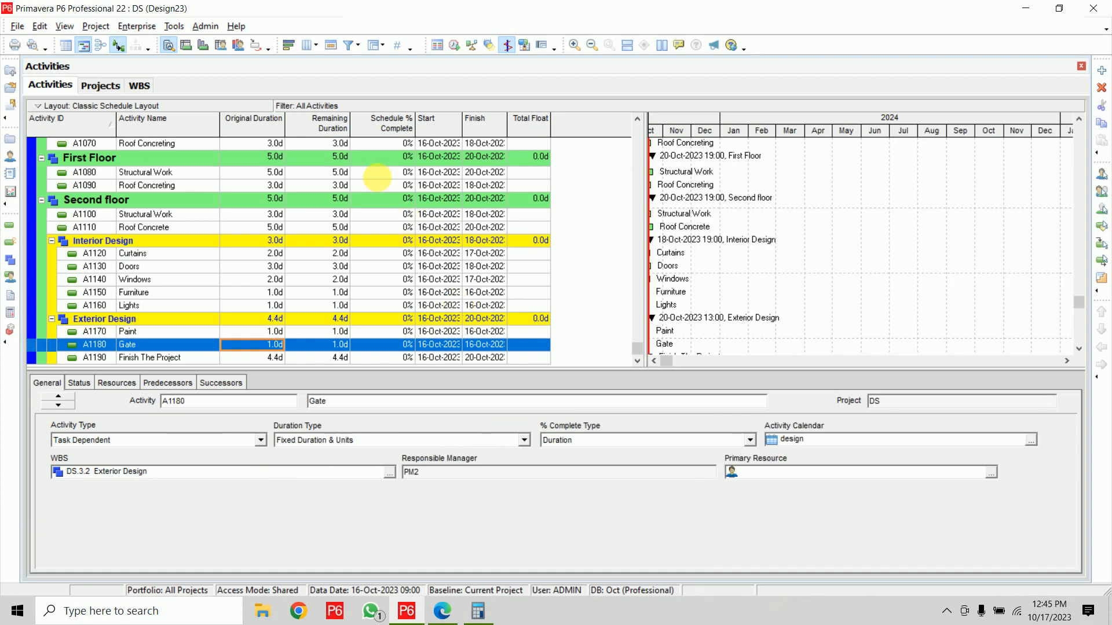
pyautogui.scroll(4, 388, 237)
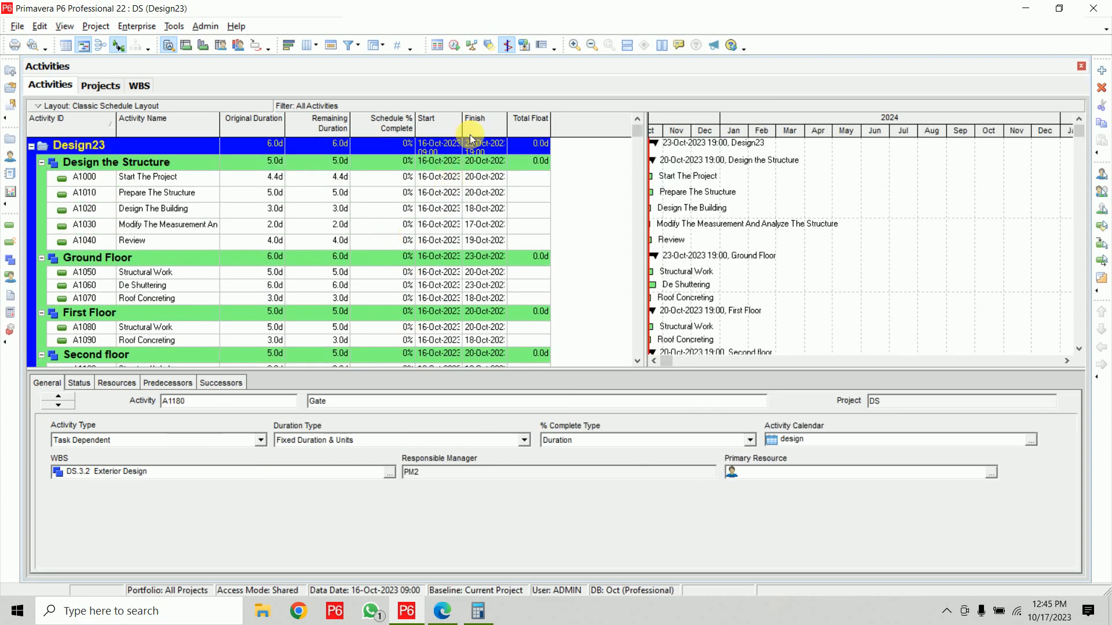
pyautogui.moveTo(470, 125); pyautogui.dragTo(599, 120)
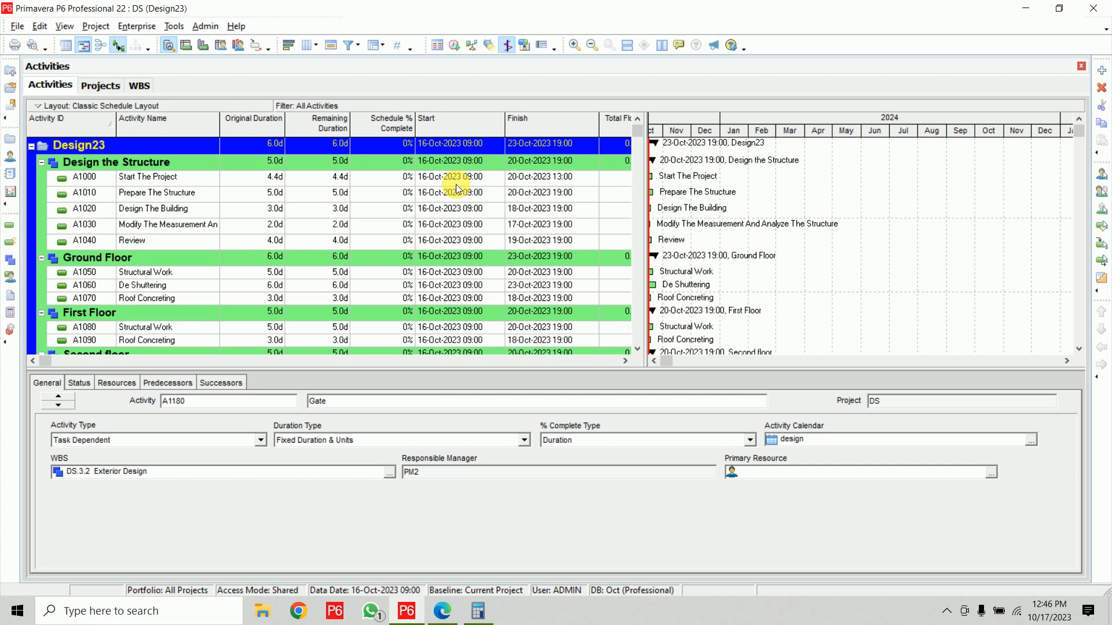
pyautogui.click(192, 177)
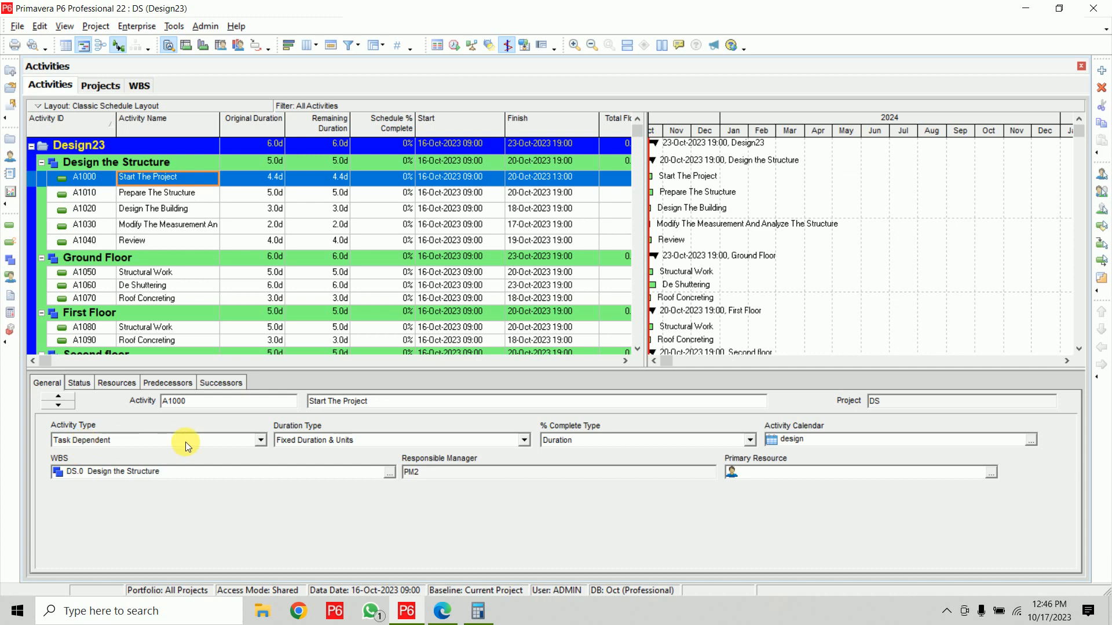
pyautogui.click(180, 193)
pyautogui.click(187, 209)
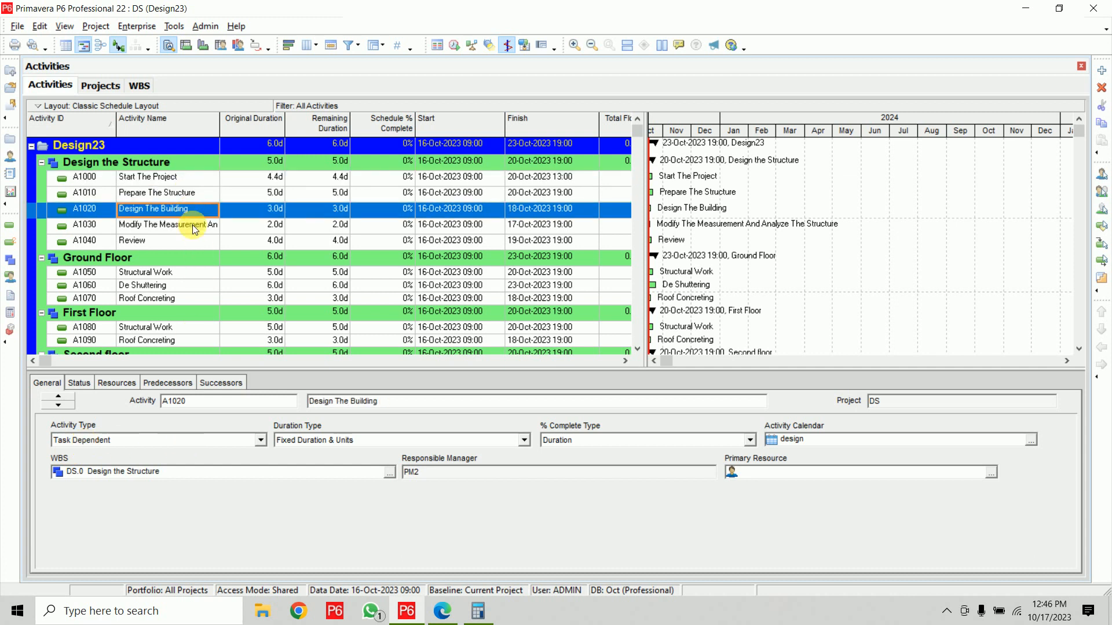
pyautogui.click(193, 224)
pyautogui.click(192, 240)
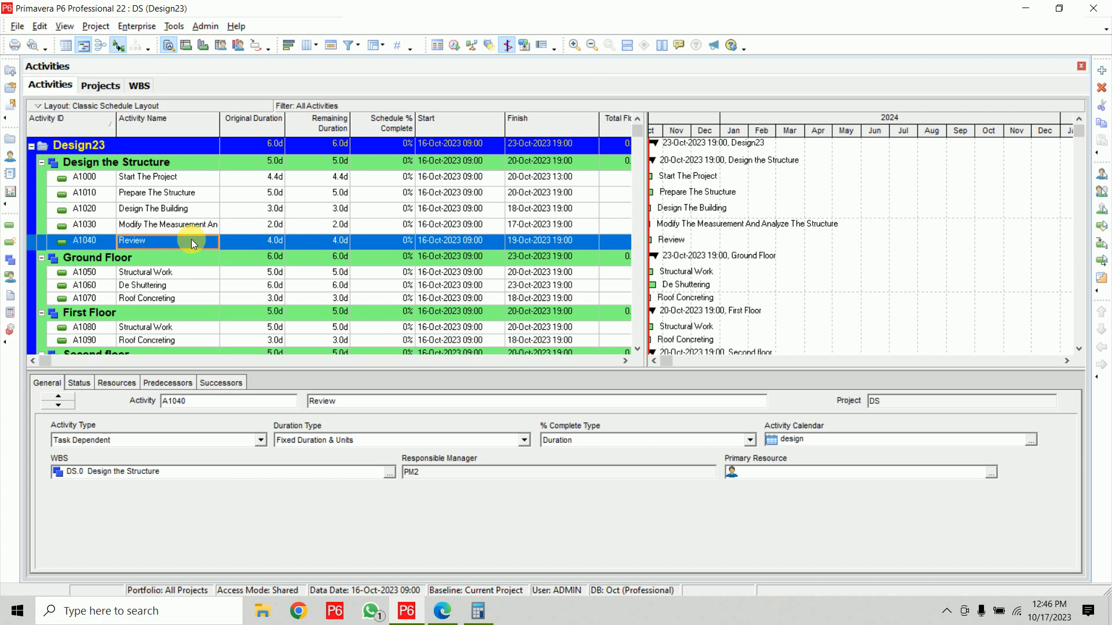
# Change the activity type of A1000 Start The Project to Start Milestone
pyautogui.click(190, 183)
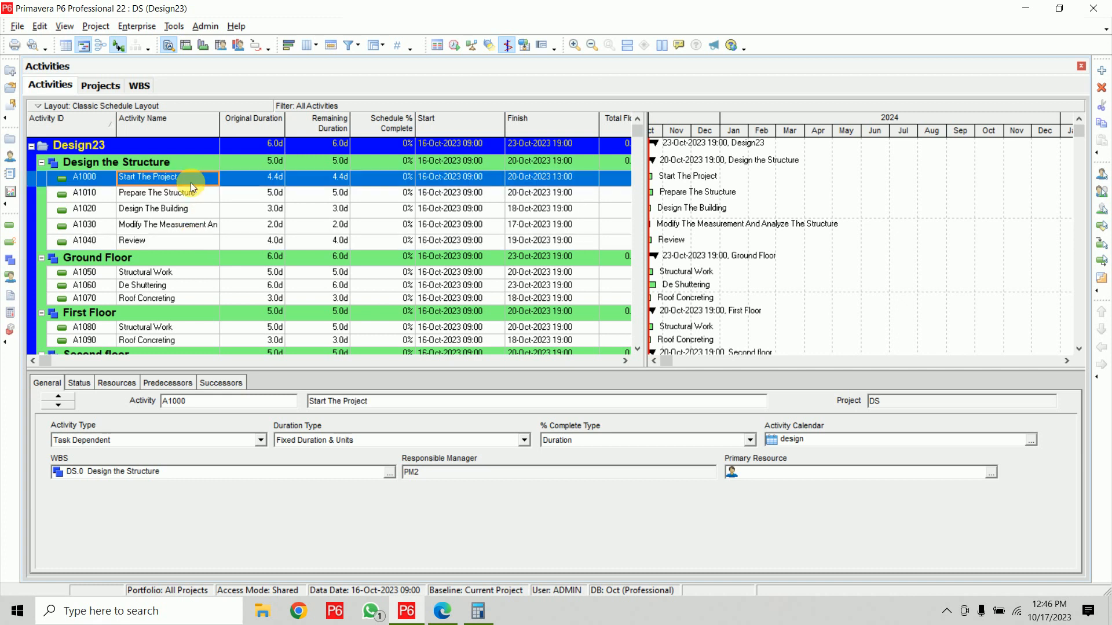
pyautogui.click(261, 443)
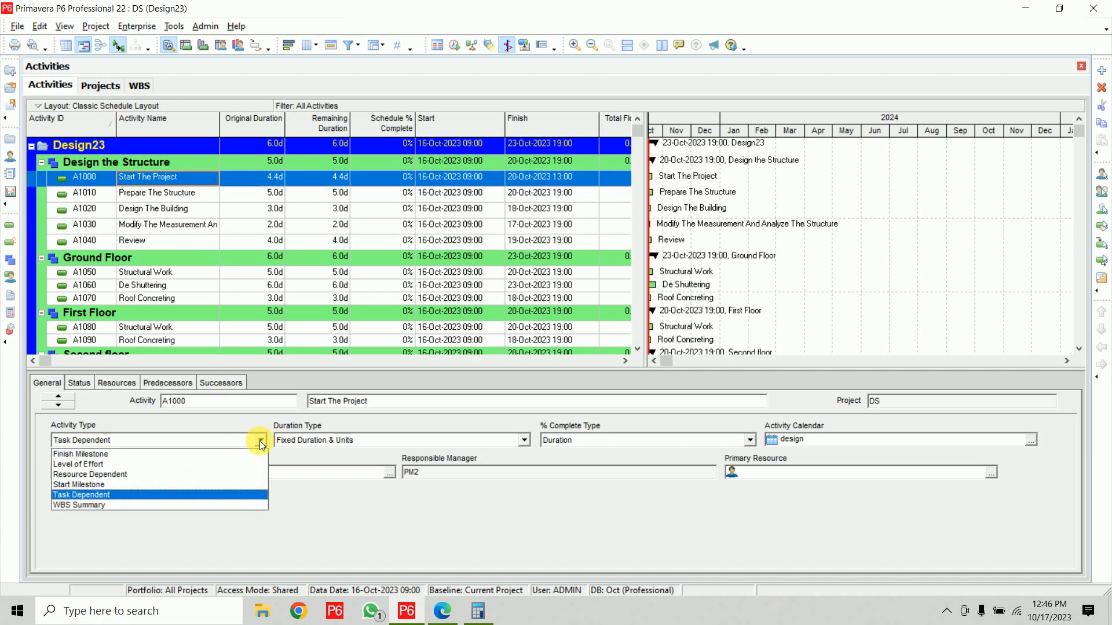
pyautogui.click(241, 484)
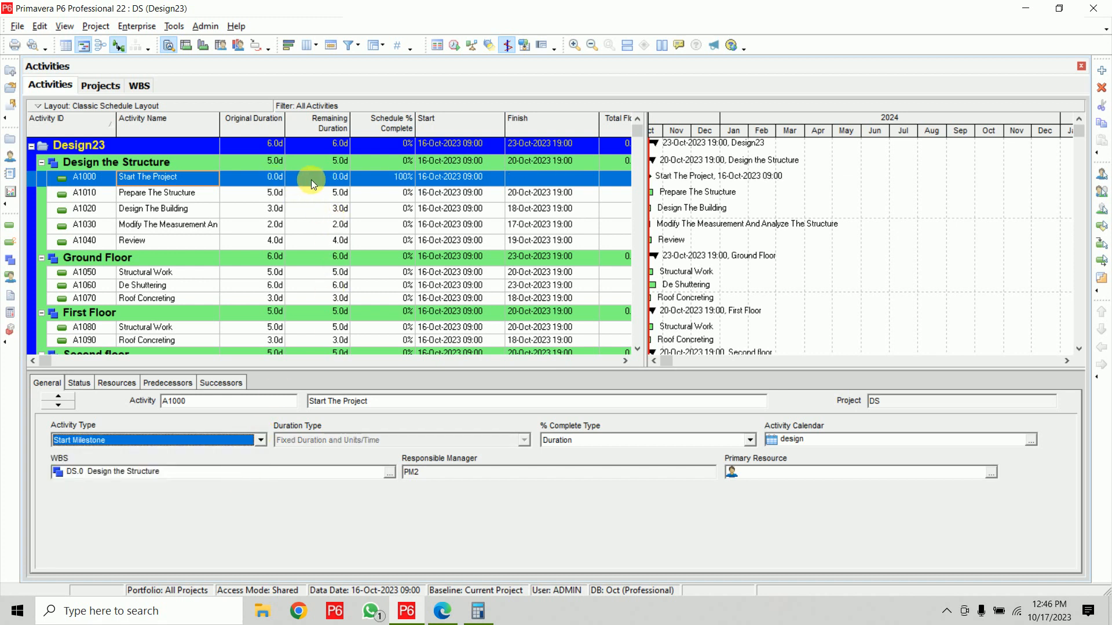
# Change the activity type of A1190 Finish The Project to Finish Milestone
pyautogui.scroll(-4, 307, 232)
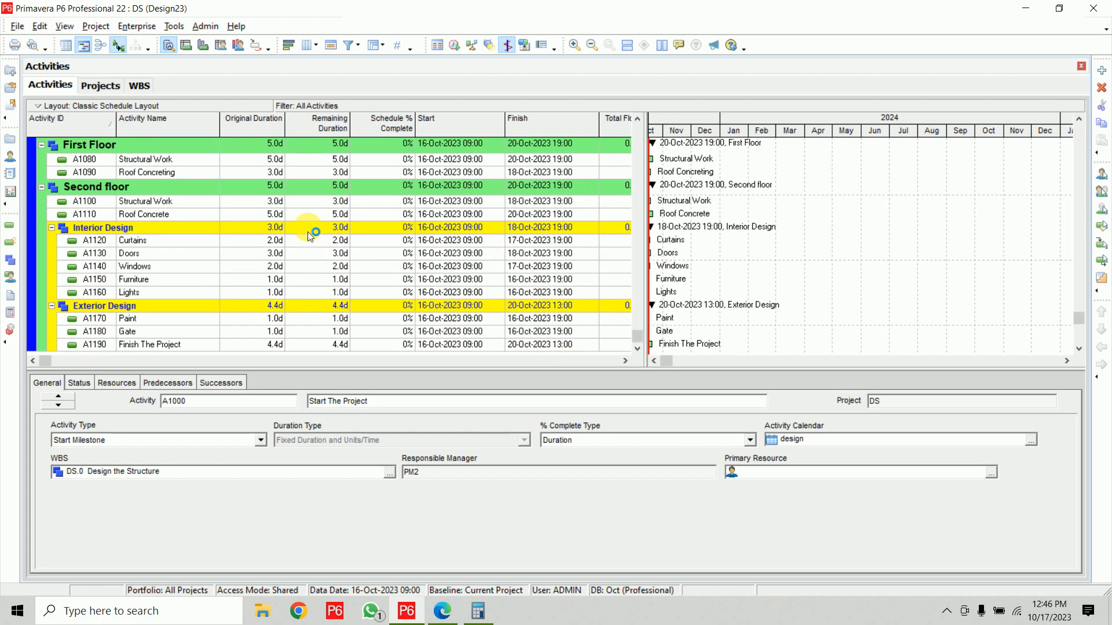
pyautogui.click(258, 345)
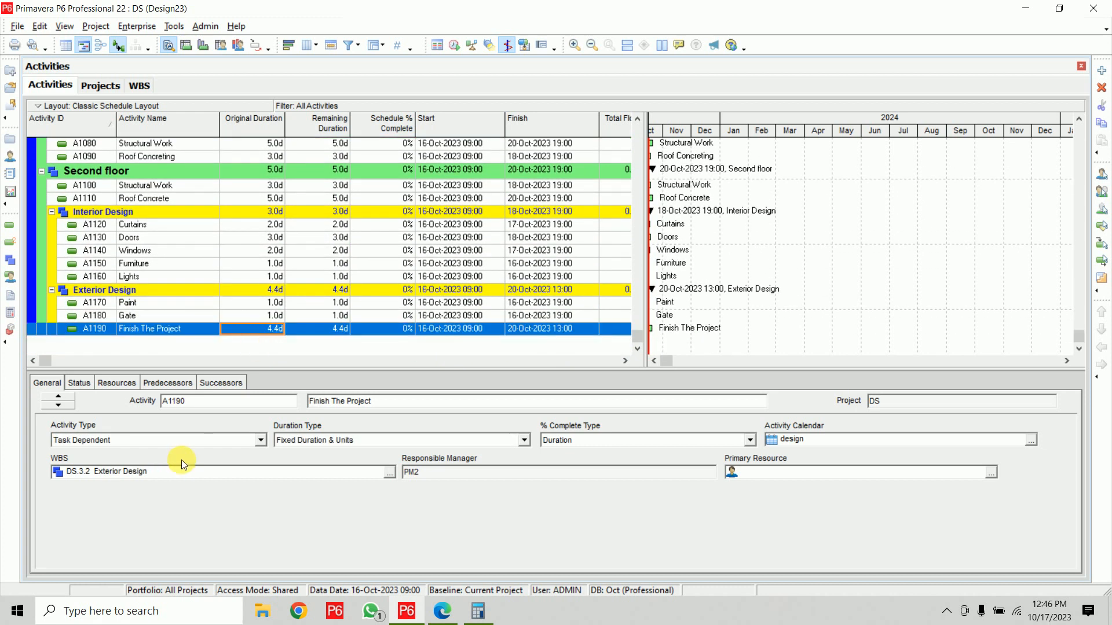
pyautogui.click(200, 441)
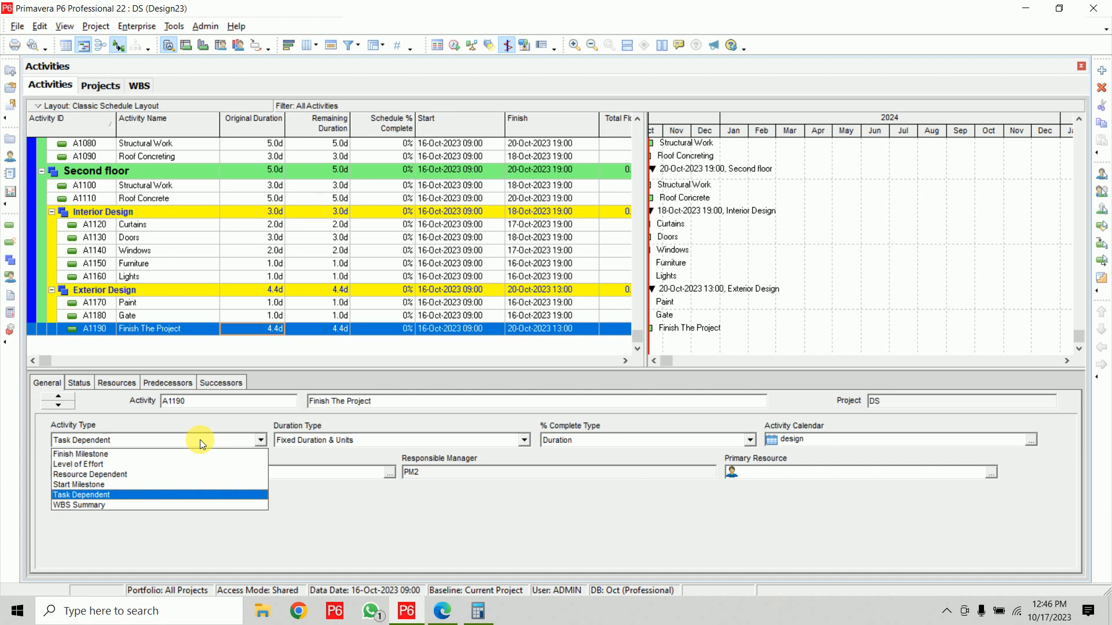
pyautogui.click(201, 453)
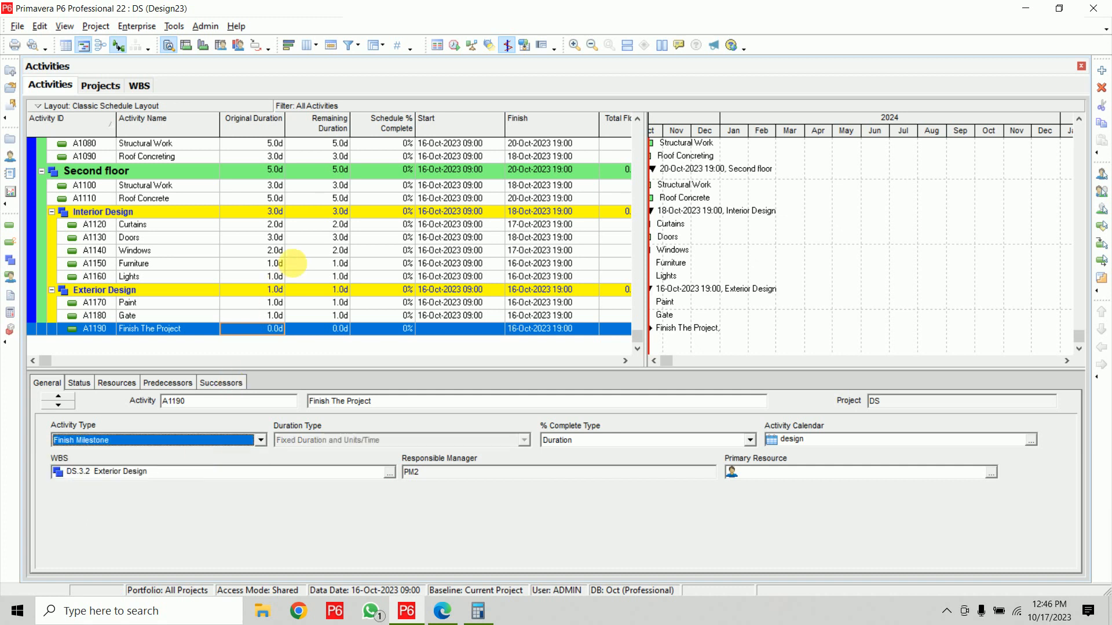
pyautogui.scroll(4, 327, 269)
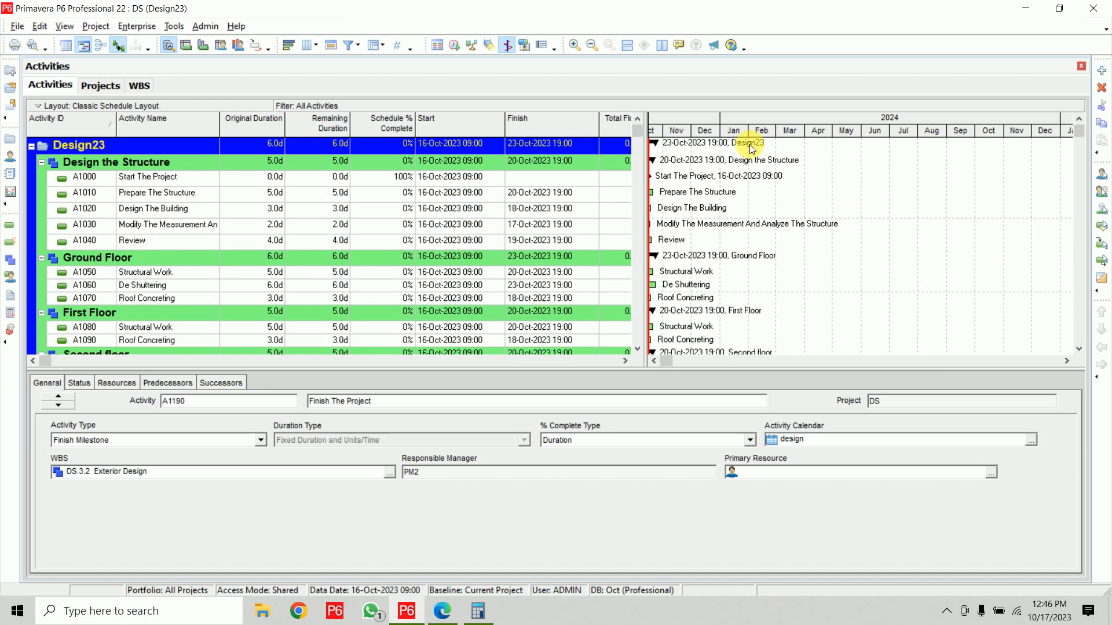
pyautogui.moveTo(751, 119); pyautogui.dragTo(881, 117)
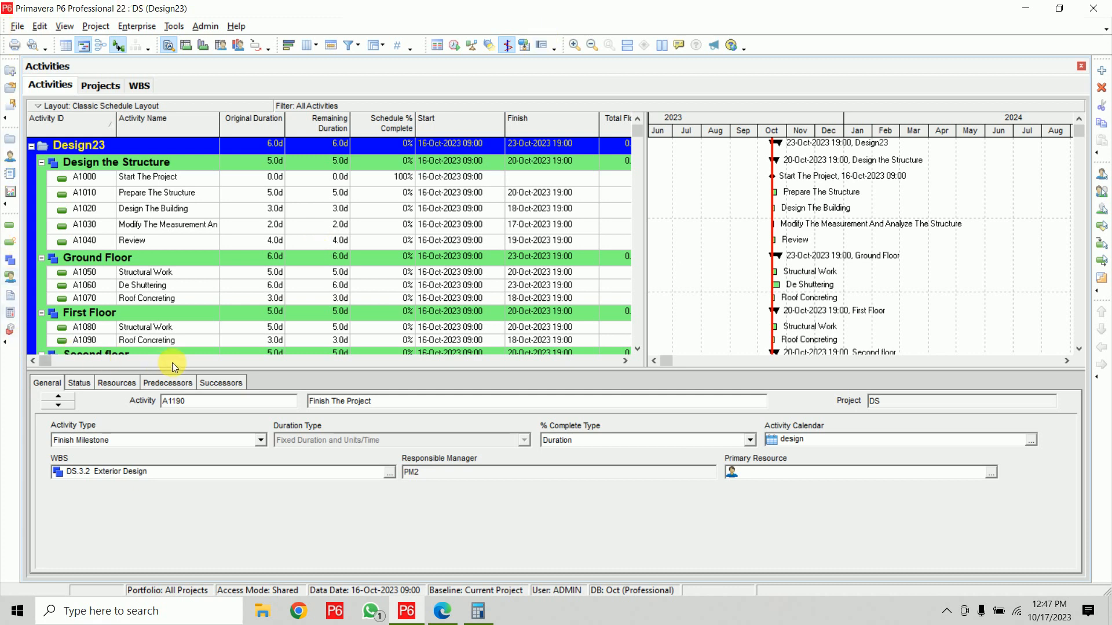
# Switch to the Primavera Workbook PDF in Edge, maximize it and underline the Finish to Start relationship instruction in item c
pyautogui.click(442, 614)
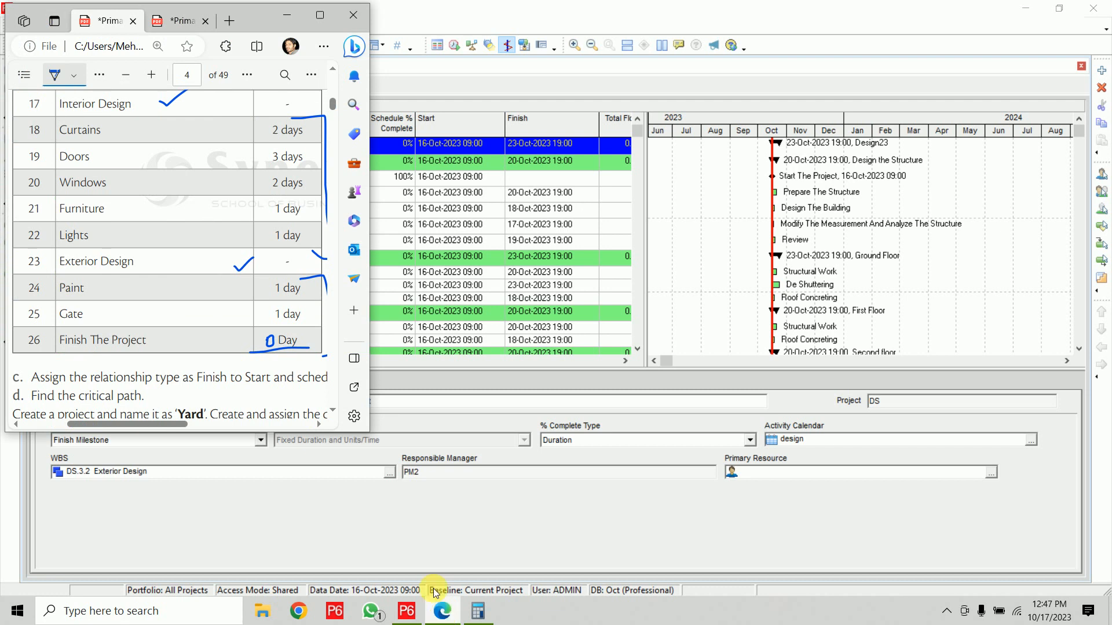
pyautogui.click(319, 13)
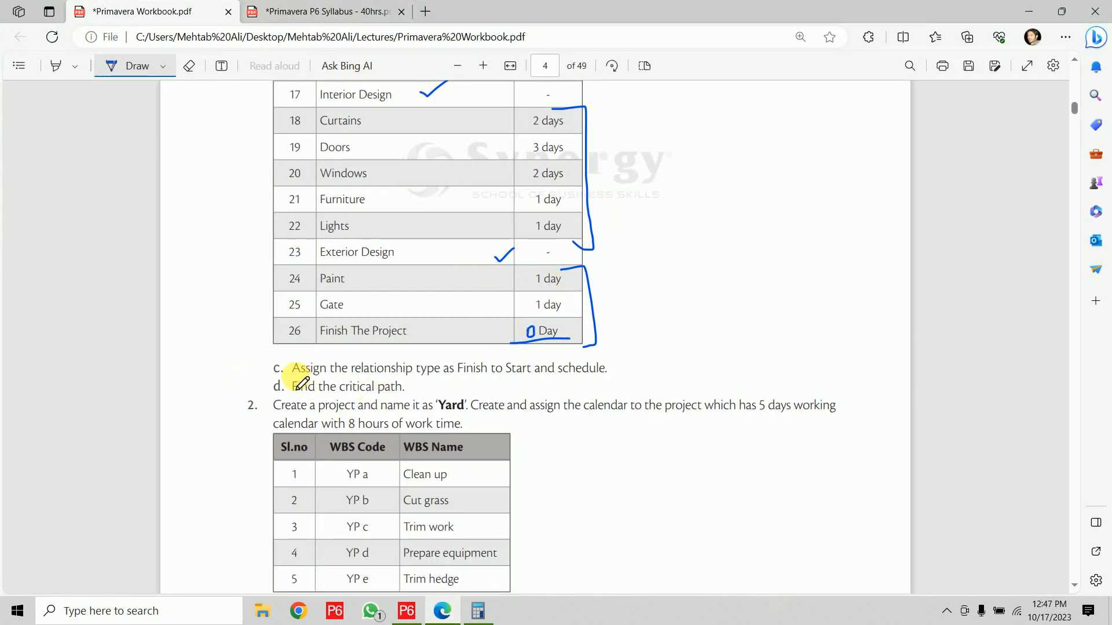
pyautogui.moveTo(289, 375); pyautogui.dragTo(534, 388)
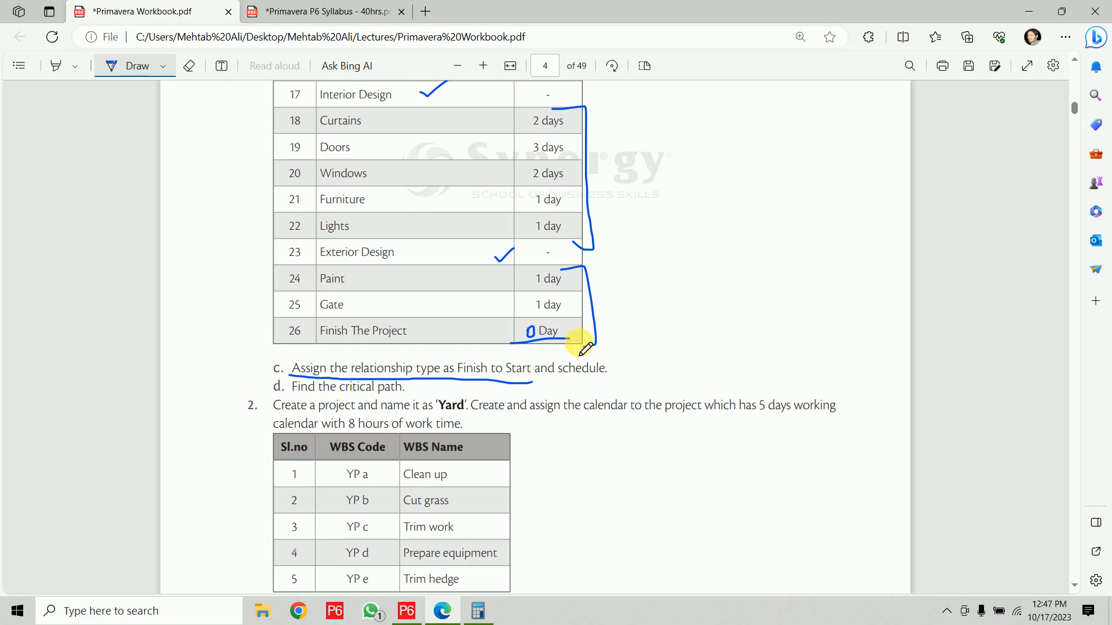
# Sketch the letters FS with check marks and linking arrows in the blank area beside the activity table
pyautogui.moveTo(697, 122)
pyautogui.mouseDown()
pyautogui.moveTo(684, 154)
pyautogui.moveTo(710, 134)
pyautogui.moveTo(712, 161)
pyautogui.moveTo(689, 174)
pyautogui.moveTo(723, 157)
pyautogui.moveTo(689, 191)
pyautogui.moveTo(740, 215)
pyautogui.moveTo(730, 182)
pyautogui.moveTo(748, 188)
pyautogui.mouseUp()
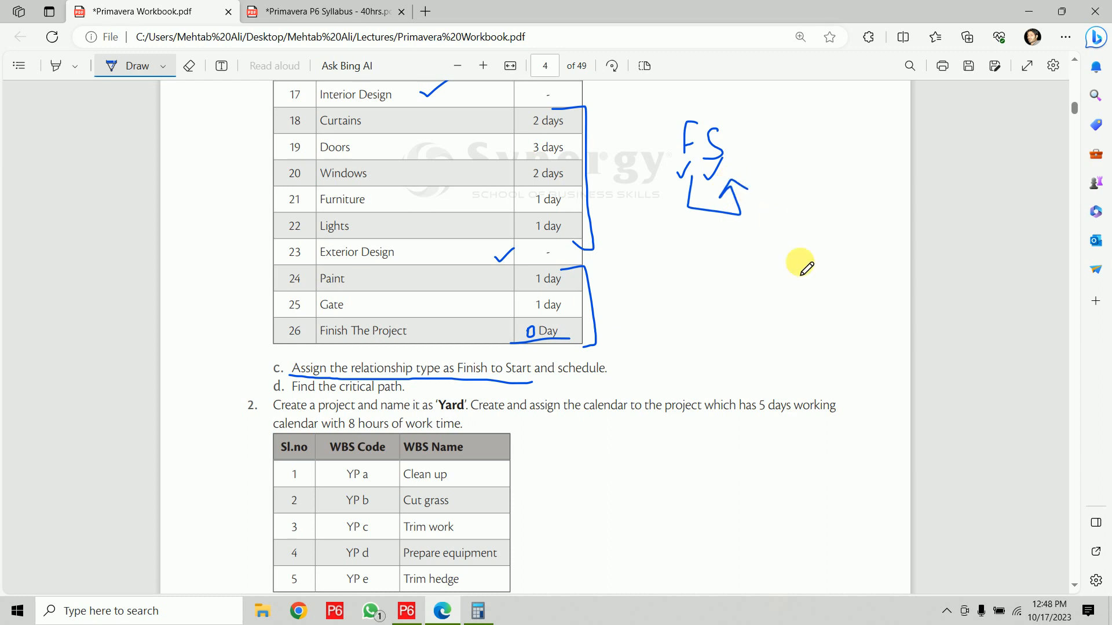
pyautogui.moveTo(692, 113)
pyautogui.mouseDown()
pyautogui.moveTo(708, 87)
pyautogui.moveTo(712, 116)
pyautogui.moveTo(744, 99)
pyautogui.moveTo(753, 123)
pyautogui.moveTo(794, 104)
pyautogui.moveTo(799, 128)
pyautogui.moveTo(807, 119)
pyautogui.mouseUp()
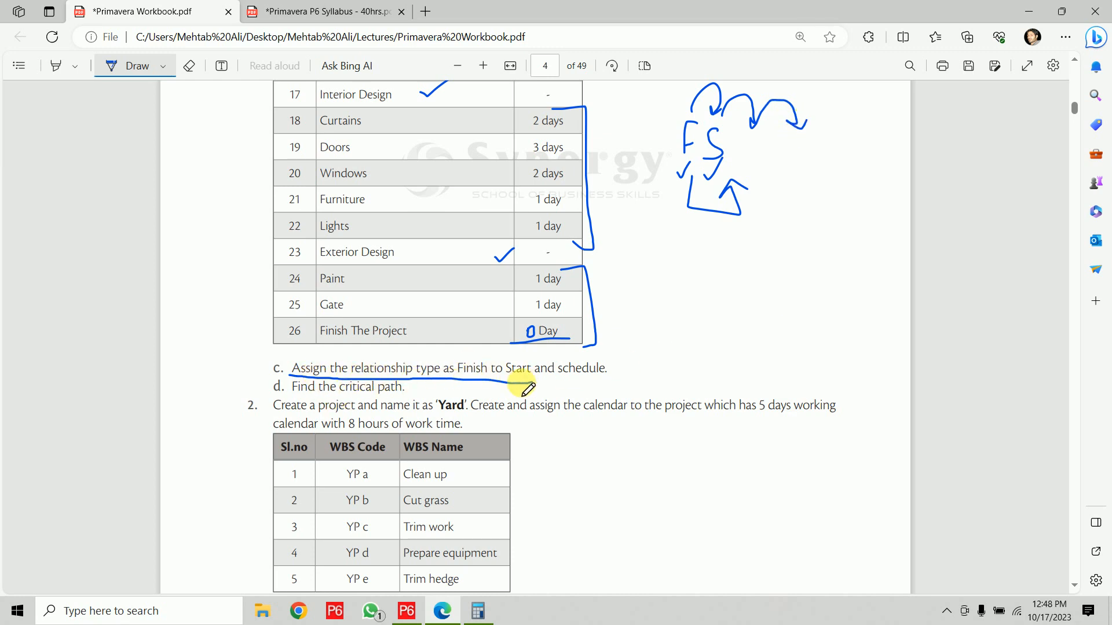
# Underline the word schedule in item c and the Find the critical path instruction in item d
pyautogui.moveTo(557, 379); pyautogui.dragTo(613, 381)
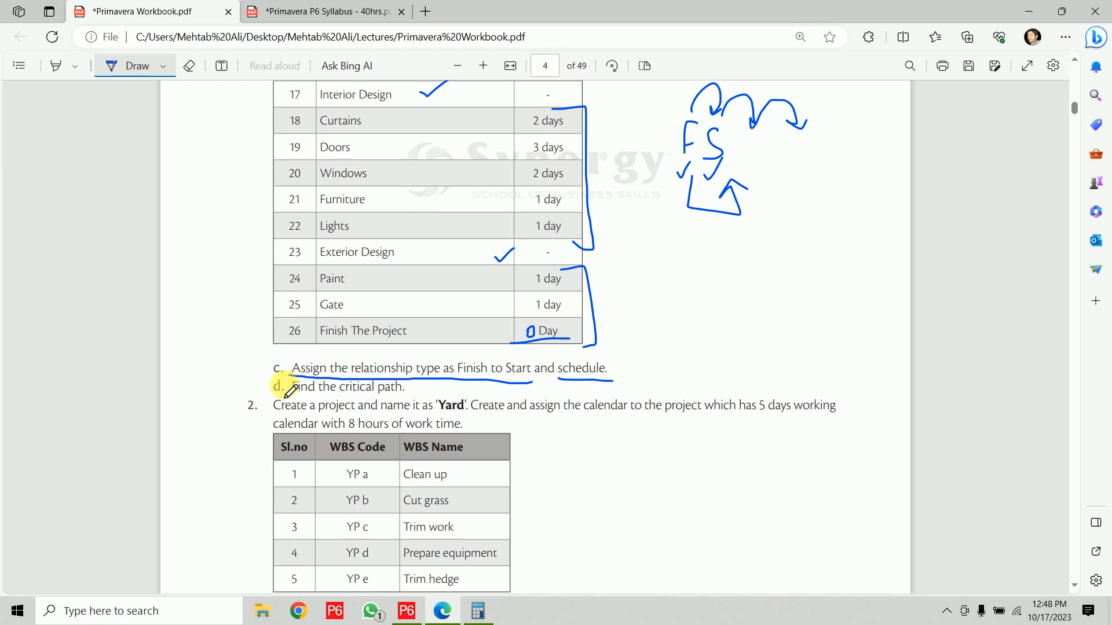
pyautogui.moveTo(283, 396); pyautogui.dragTo(405, 395)
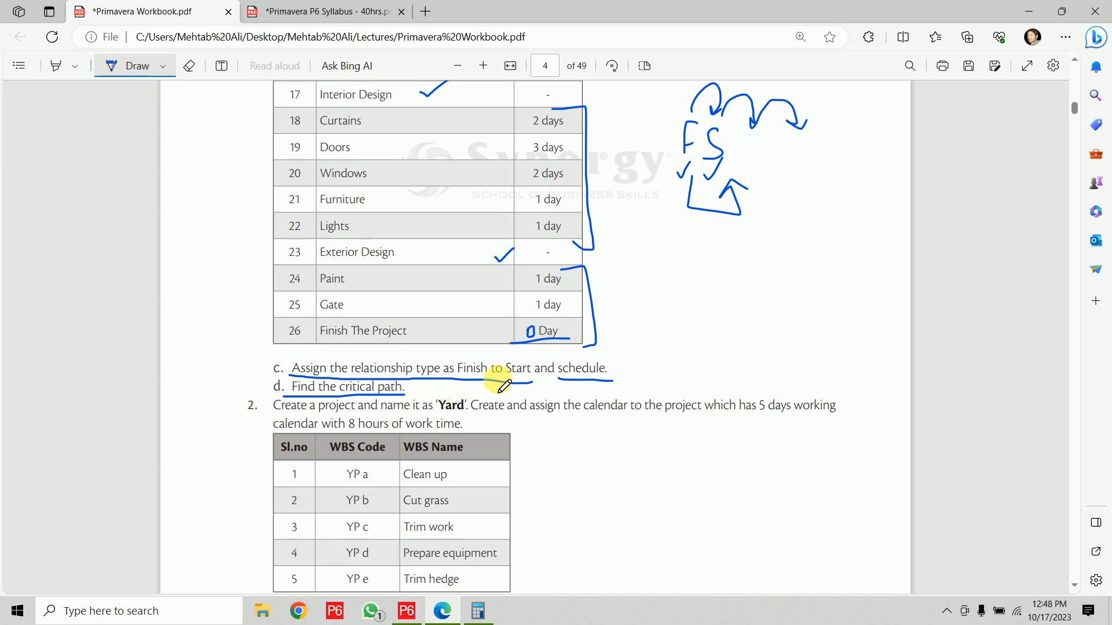
# Switch to Primavera P6 and set the Gantt chart timescale's date interval to Week/Day 1
pyautogui.click(407, 611)
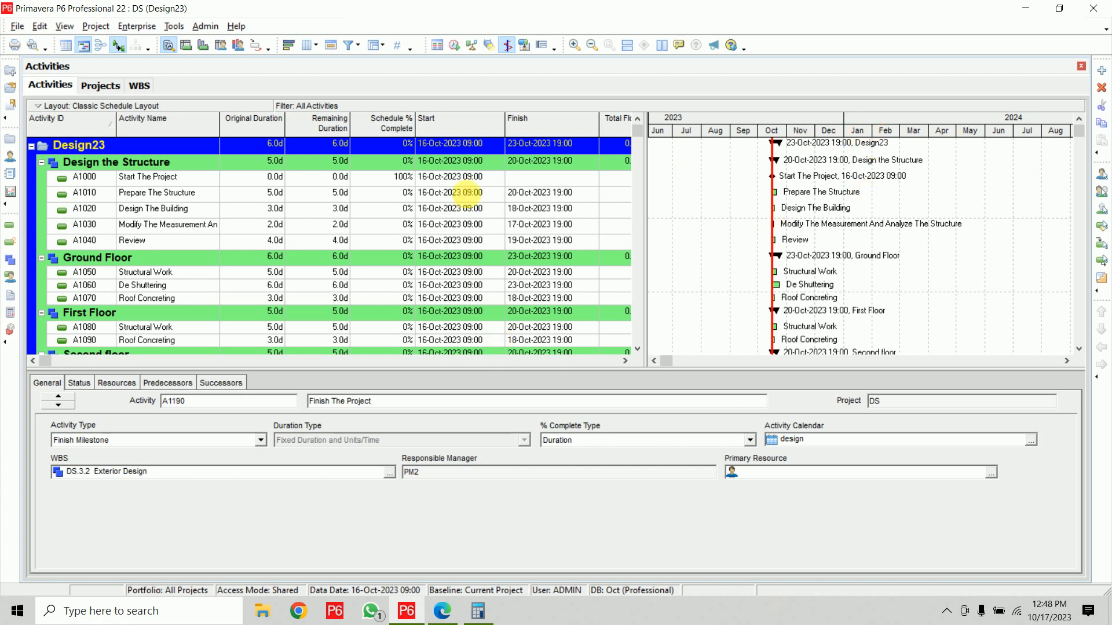
pyautogui.click(241, 193)
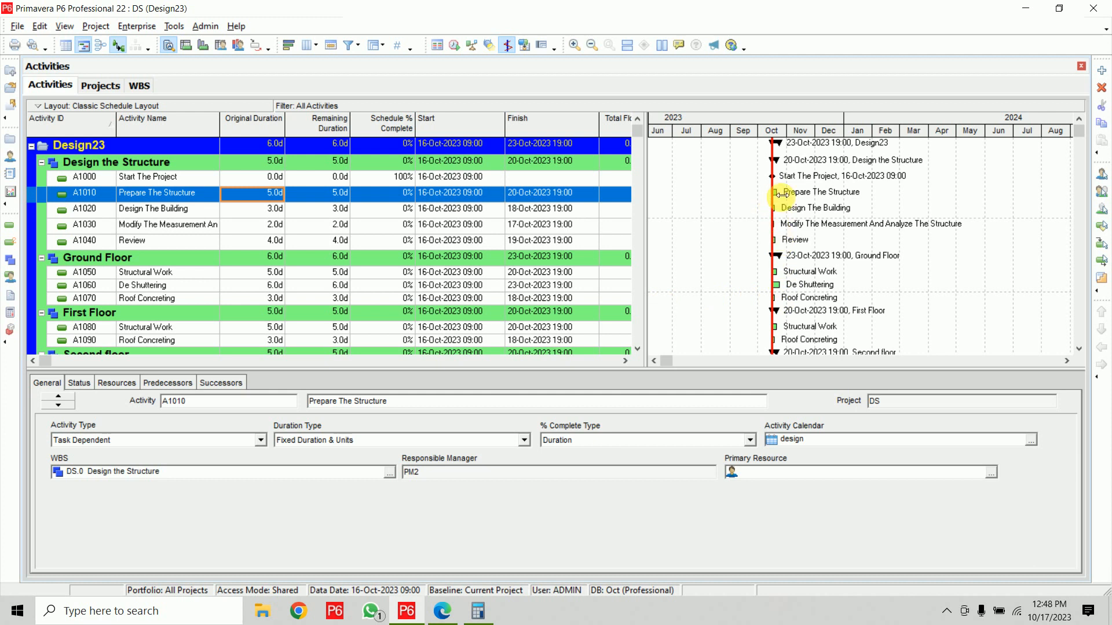
pyautogui.scroll(-4, 787, 231)
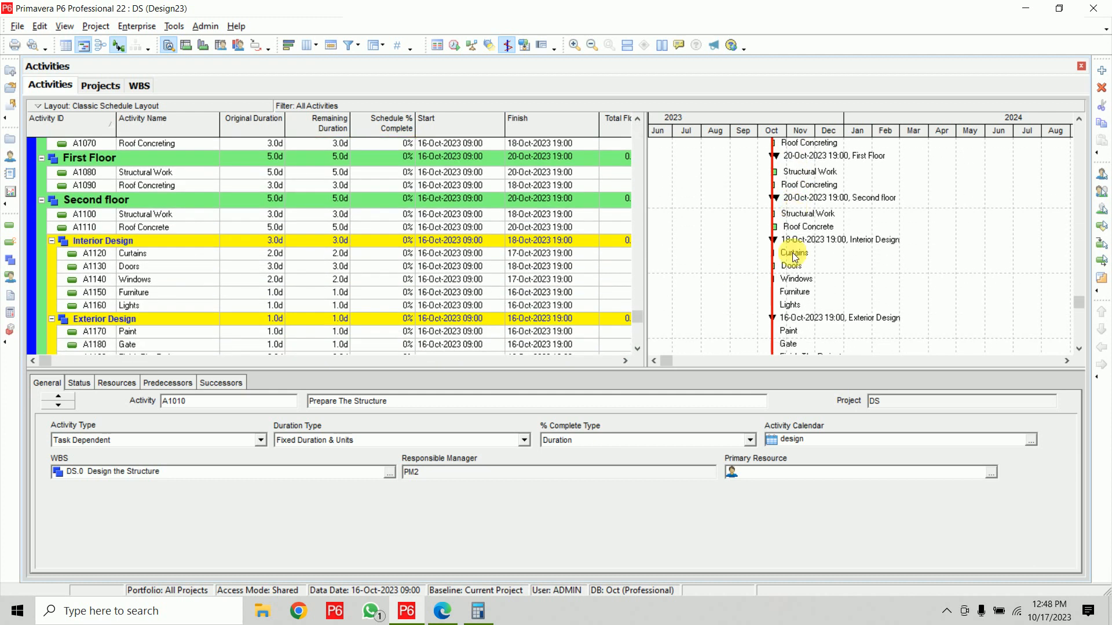
pyautogui.scroll(-1, 778, 306)
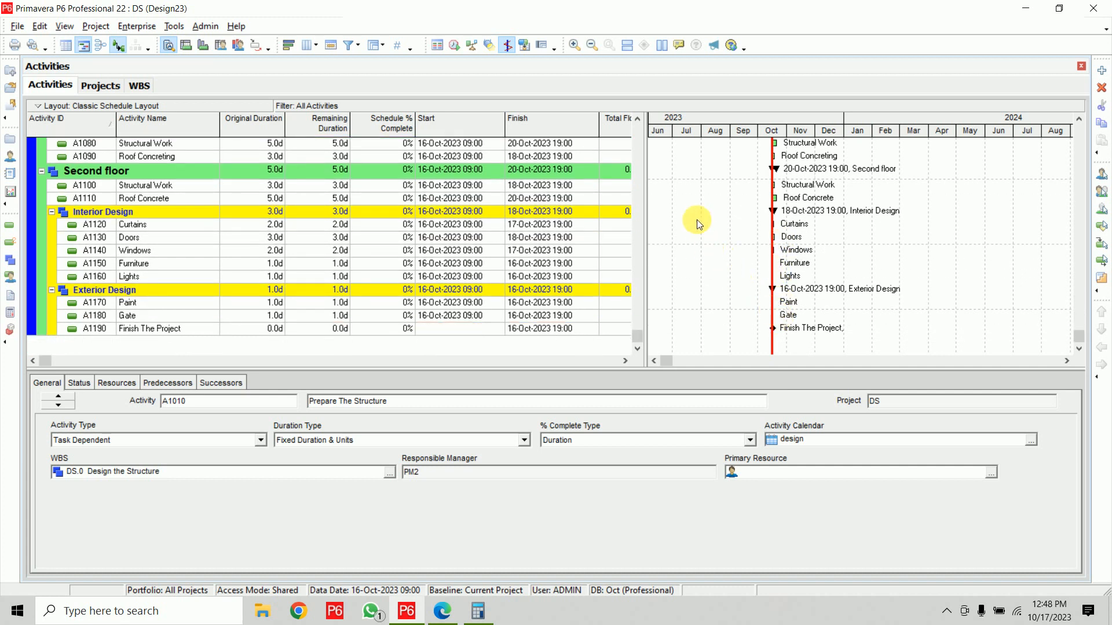
pyautogui.rightClick(704, 204)
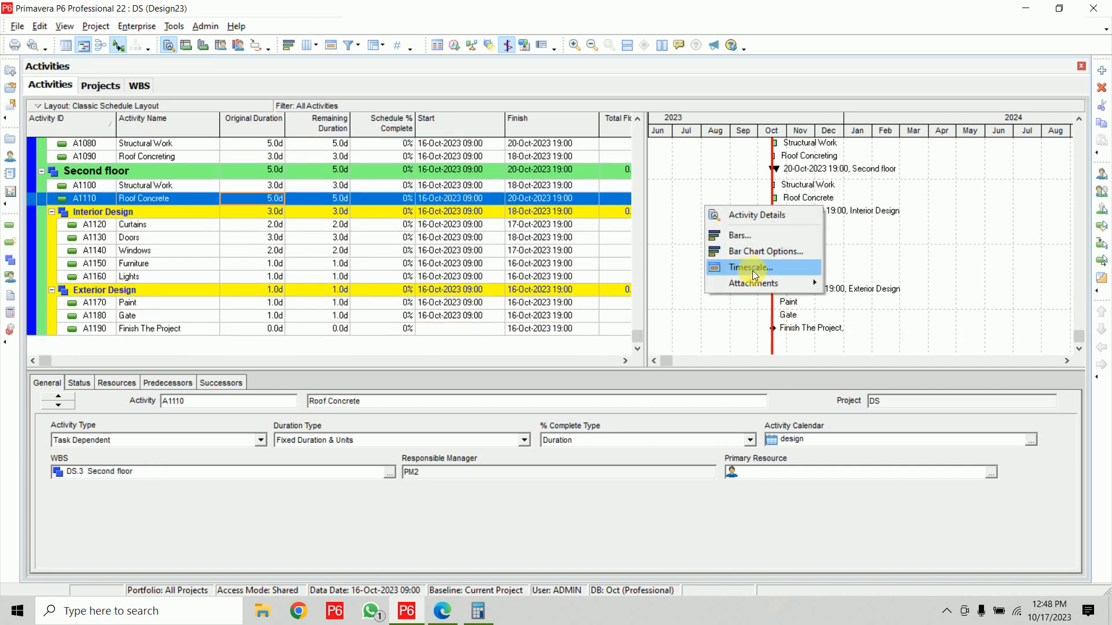
pyautogui.click(723, 188)
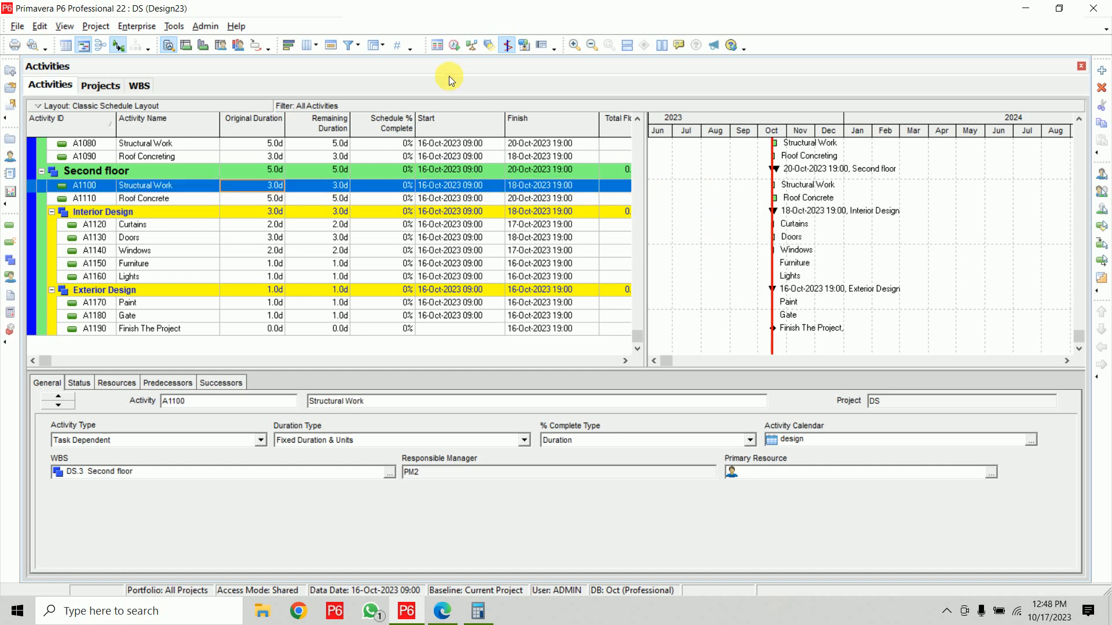
pyautogui.click(329, 46)
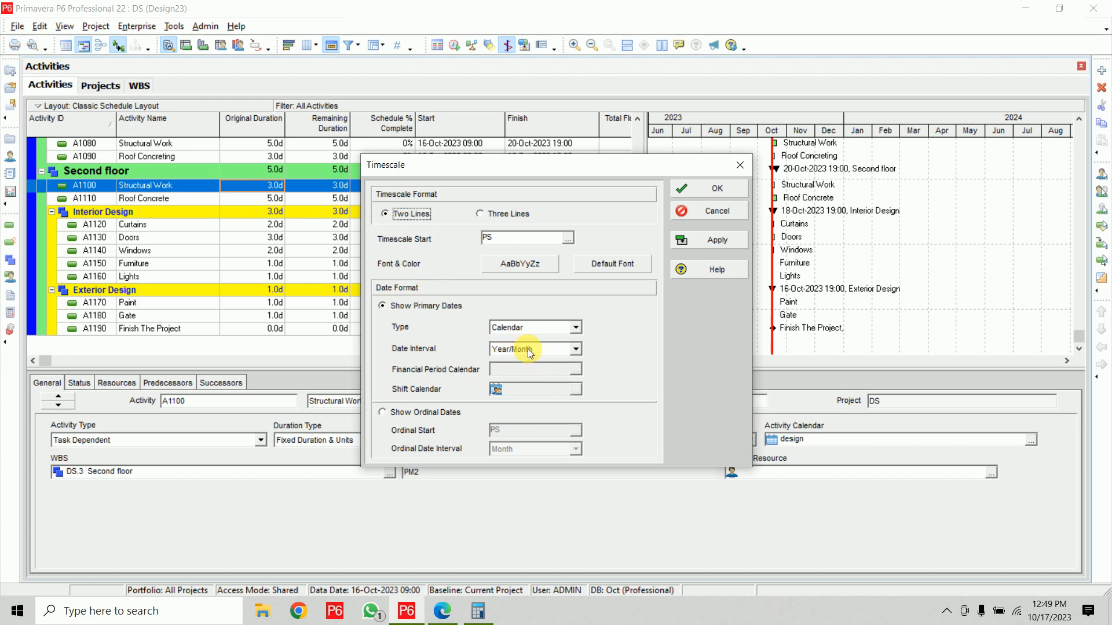
pyautogui.click(527, 348)
pyautogui.click(532, 390)
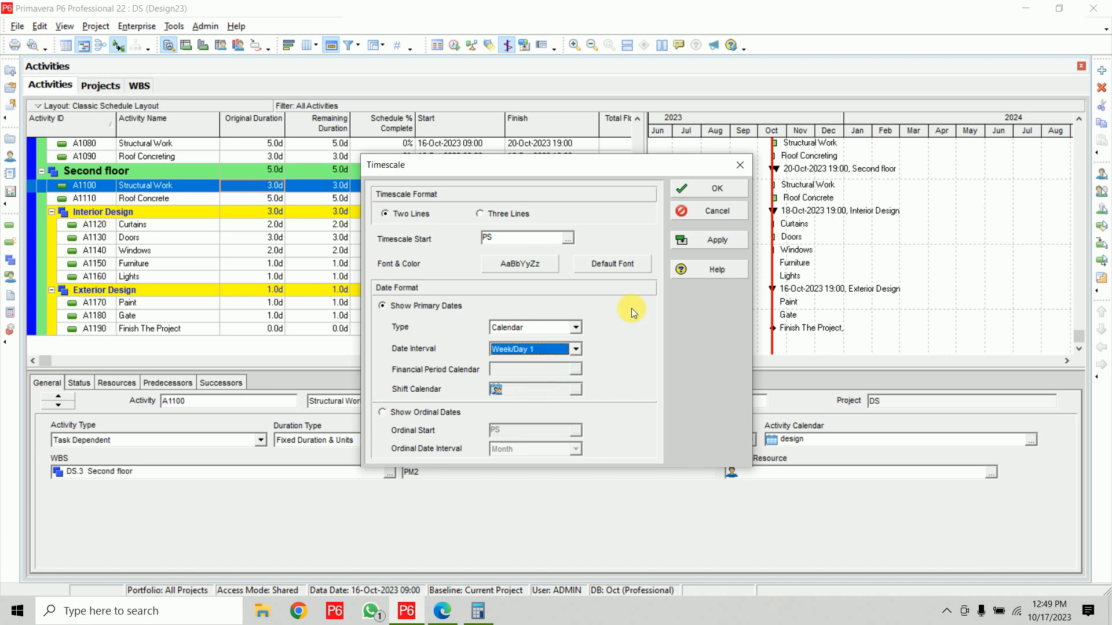
pyautogui.click(709, 240)
pyautogui.click(715, 188)
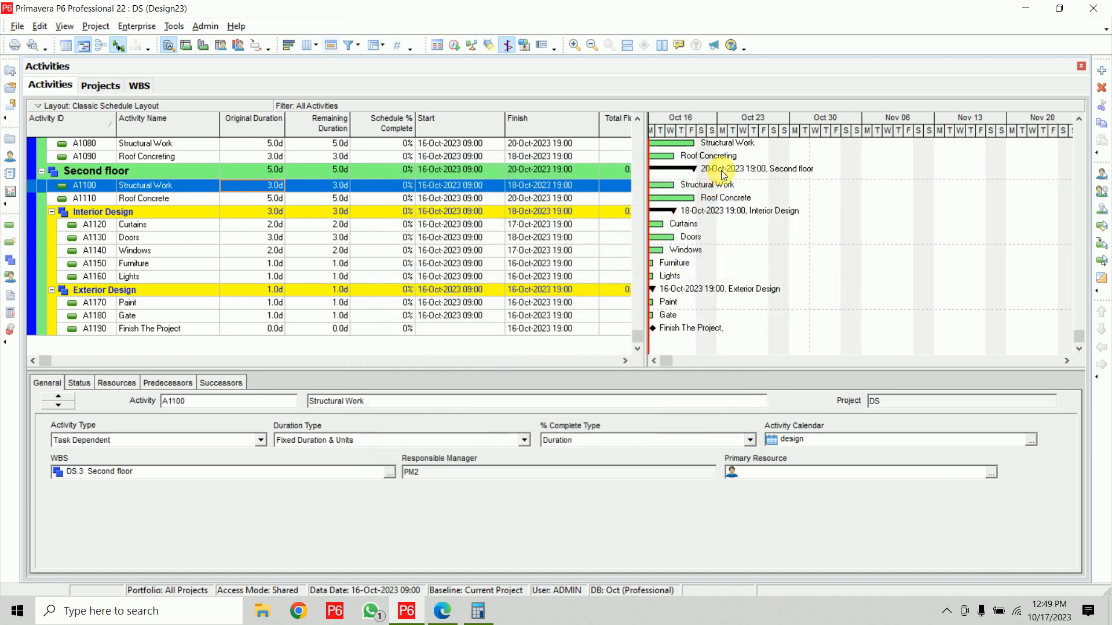
# Stretch the timescale around the week of Oct 16 and review the start dates and bars of all activities
pyautogui.moveTo(755, 119); pyautogui.dragTo(847, 121)
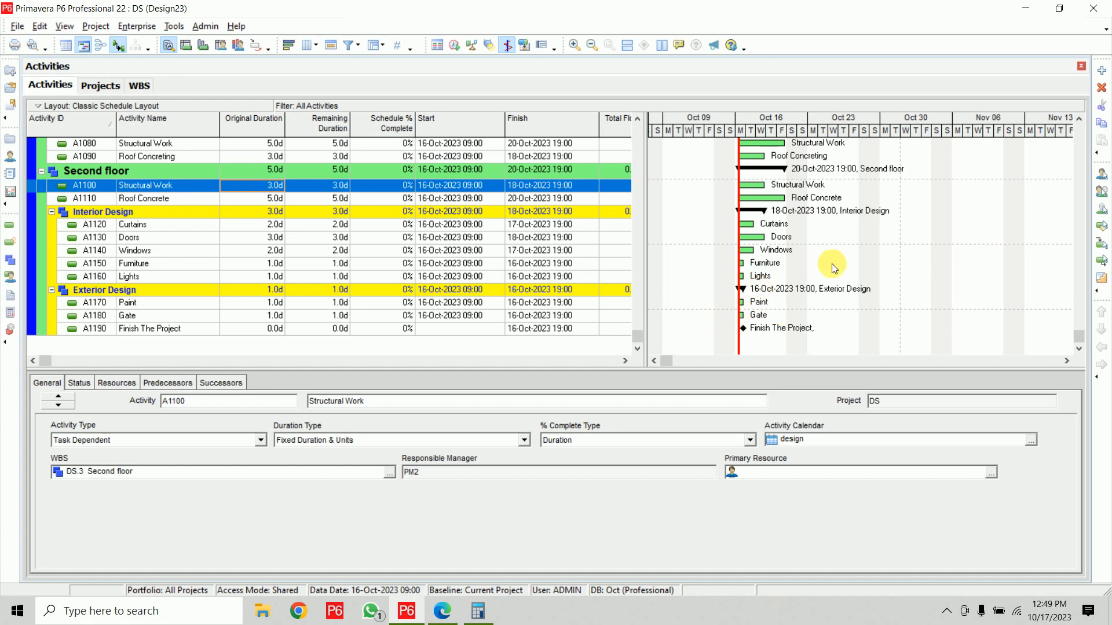
pyautogui.scroll(5, 838, 284)
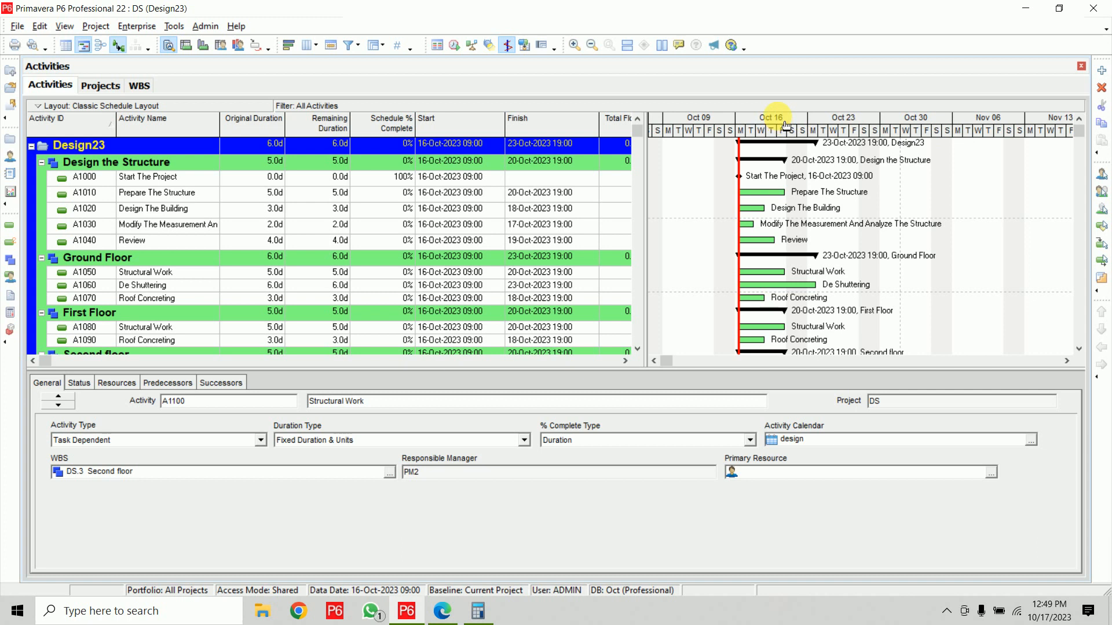
pyautogui.moveTo(782, 123); pyautogui.dragTo(754, 127)
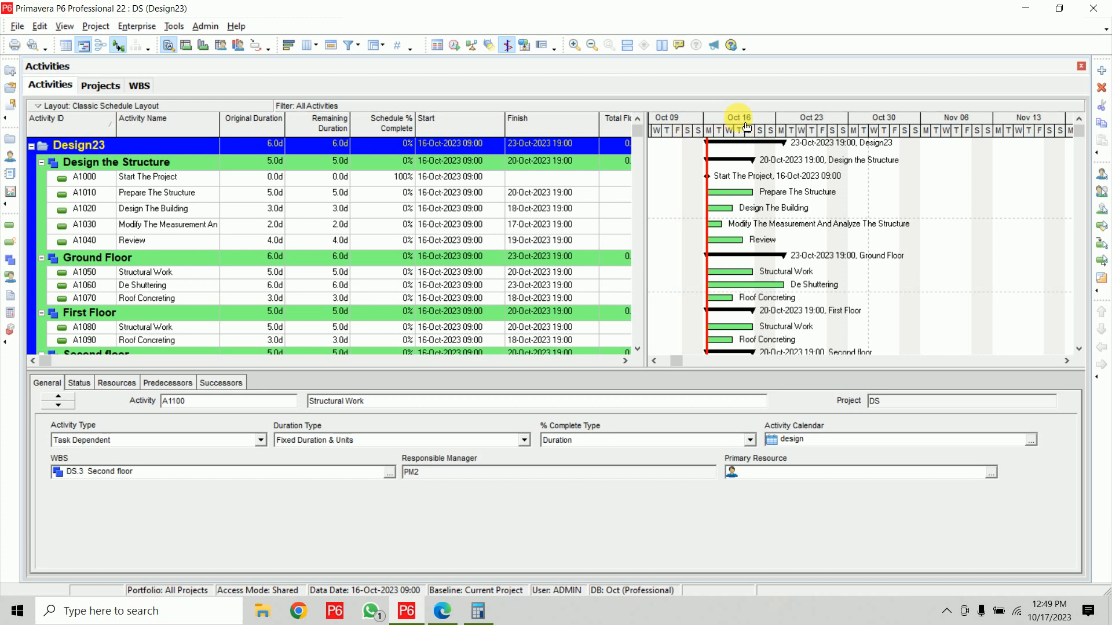
pyautogui.moveTo(748, 126); pyautogui.dragTo(807, 132)
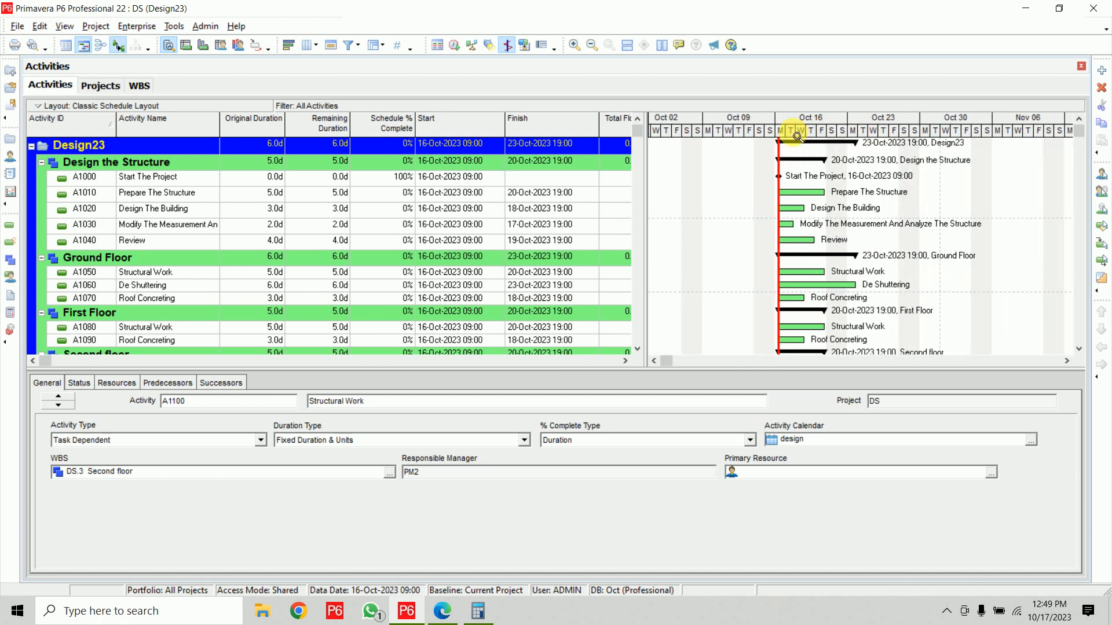
pyautogui.moveTo(797, 135)
pyautogui.mouseDown()
pyautogui.moveTo(970, 132)
pyautogui.moveTo(747, 129)
pyautogui.moveTo(819, 135)
pyautogui.moveTo(777, 129)
pyautogui.moveTo(858, 117)
pyautogui.moveTo(789, 121)
pyautogui.mouseUp()
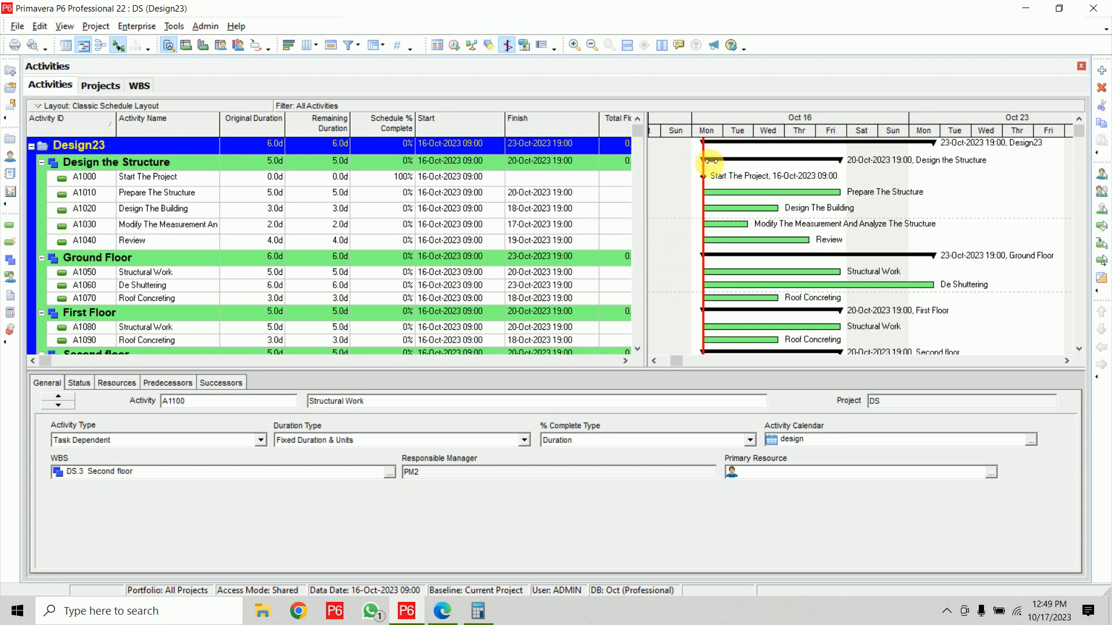
pyautogui.scroll(-2, 709, 214)
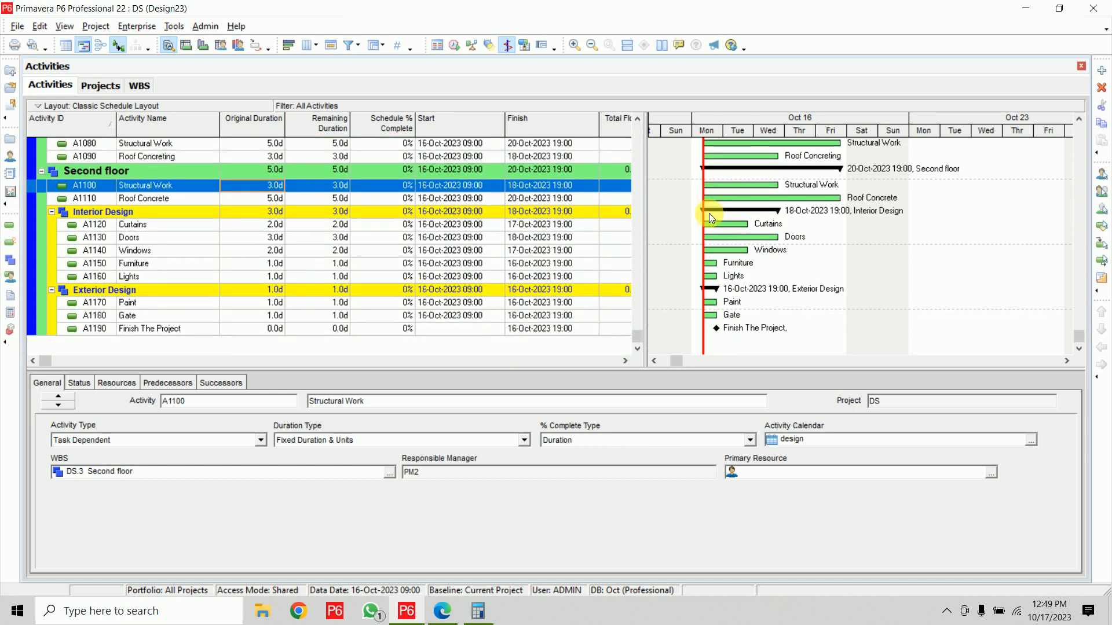
pyautogui.scroll(5, 521, 202)
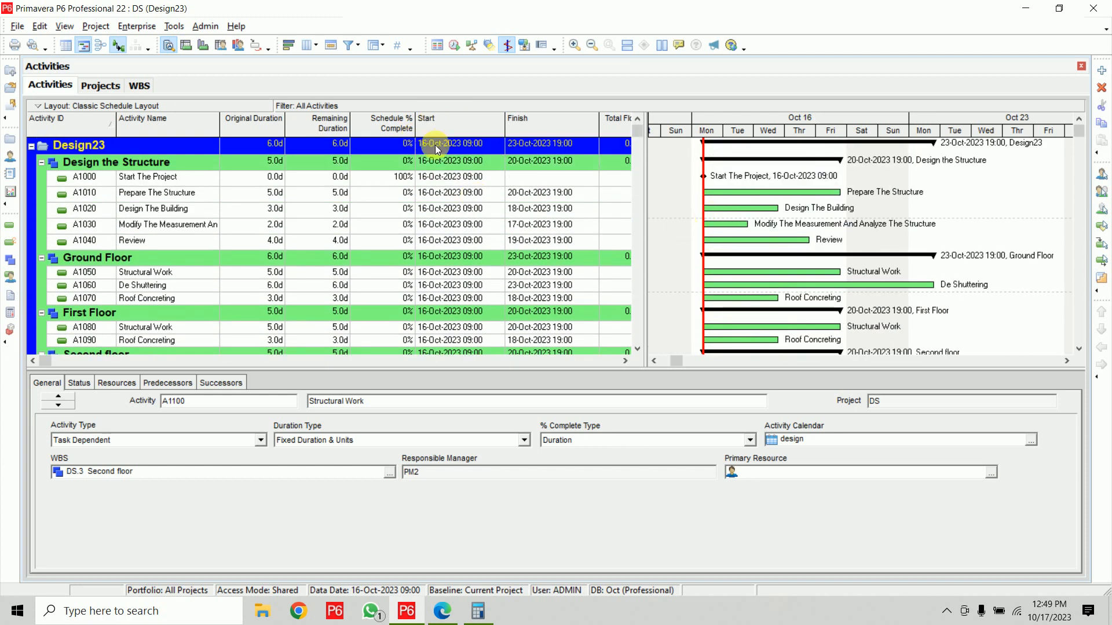
pyautogui.scroll(-3, 445, 223)
pyautogui.scroll(-2, 445, 224)
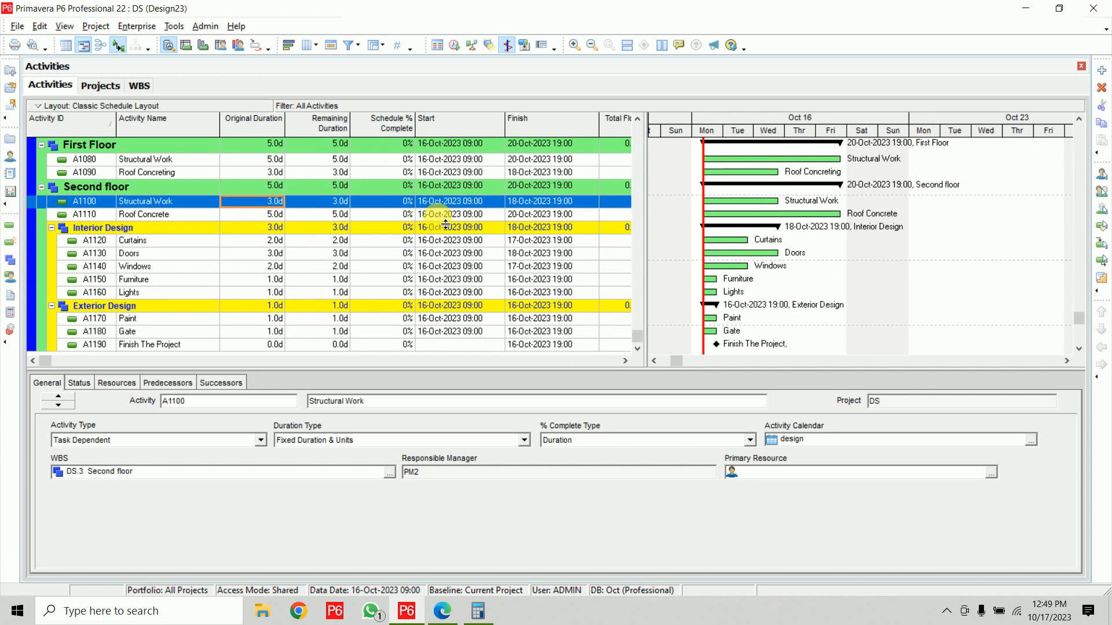
pyautogui.scroll(3, 461, 331)
pyautogui.scroll(2, 461, 331)
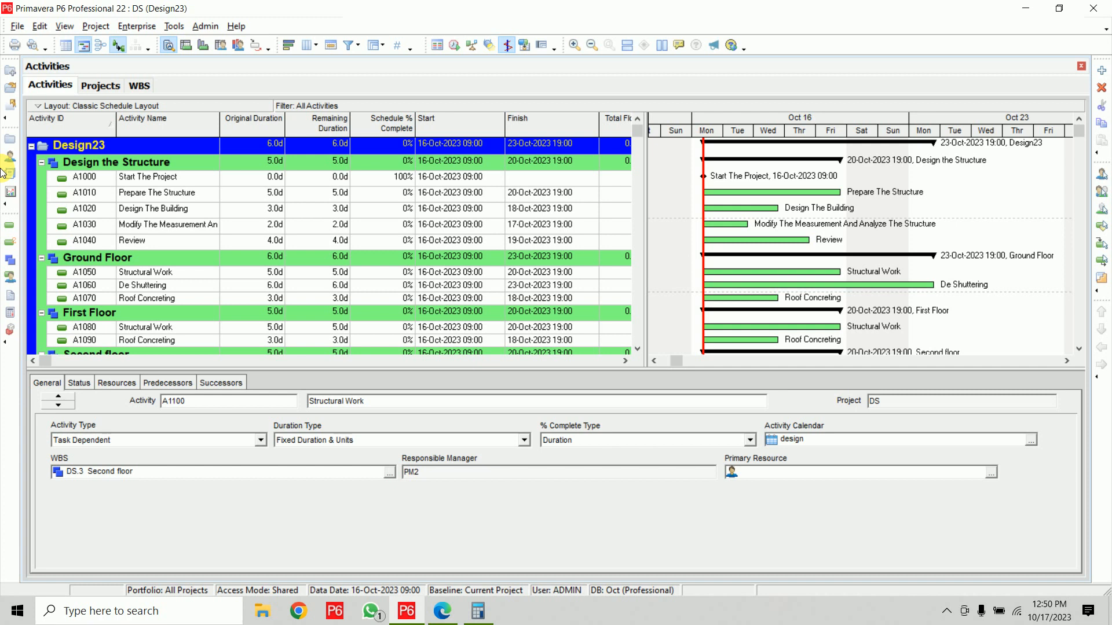
# Select all activities from A1000 Start The Project through A1190 Finish The Project and link them in sequence with Link Activities
pyautogui.click(183, 177)
pyautogui.scroll(-4, 232, 245)
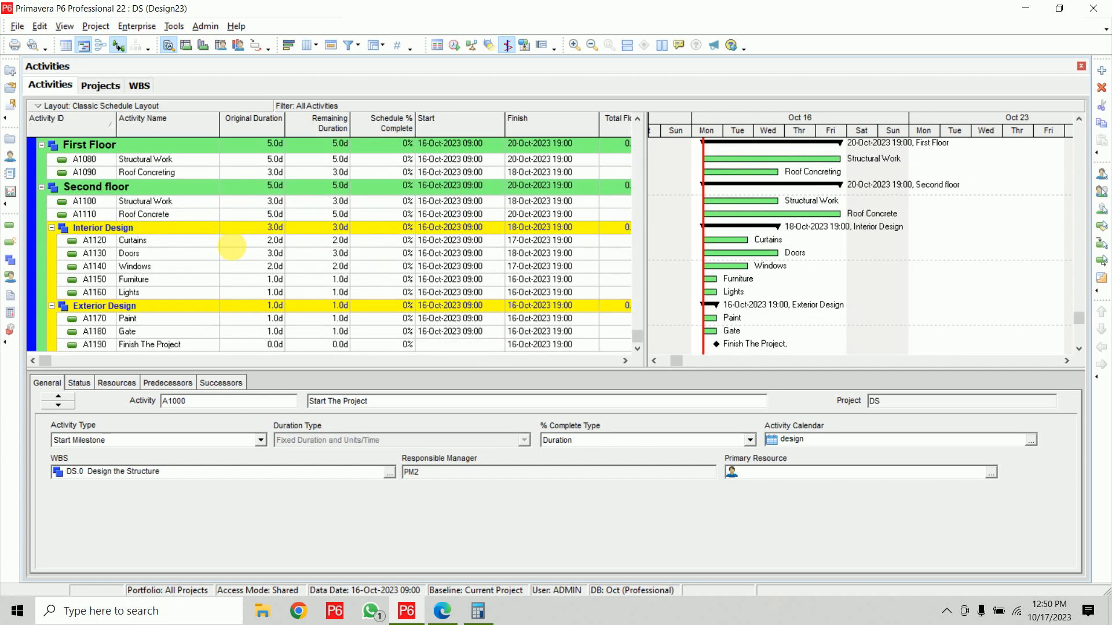
pyautogui.keyDown('shift'); pyautogui.click(199, 347); pyautogui.keyUp('shift')
pyautogui.scroll(4, 238, 316)
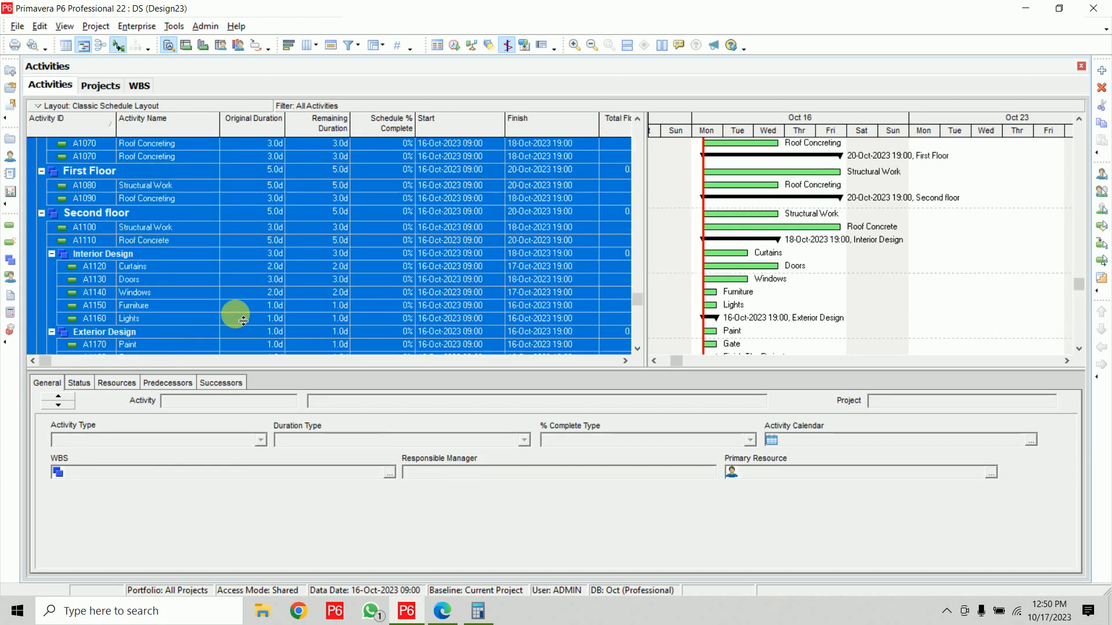
pyautogui.scroll(-4, 243, 320)
pyautogui.scroll(5, 243, 320)
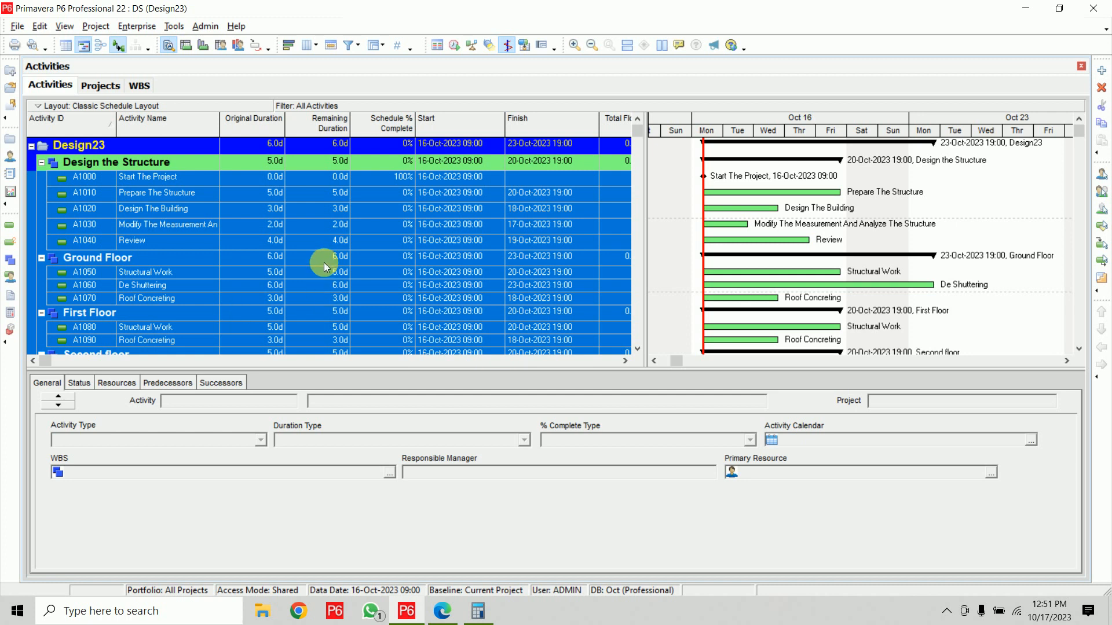
pyautogui.rightClick(326, 229)
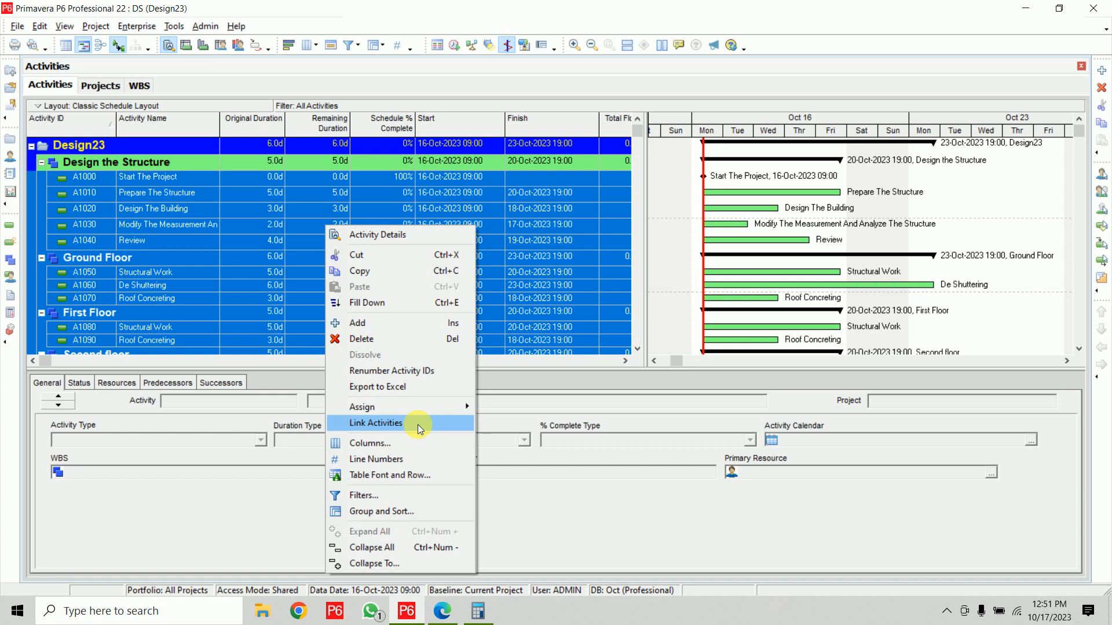
pyautogui.click(394, 426)
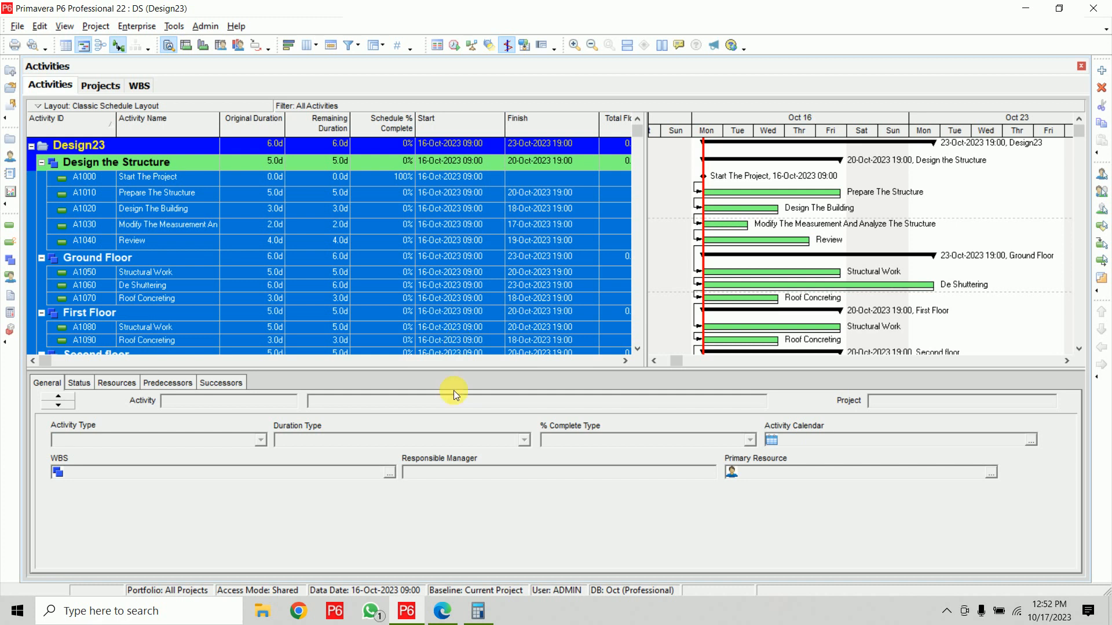
# Check the schedule instruction in the workbook PDF, return to P6 and schedule the project using its own data date
pyautogui.click(442, 611)
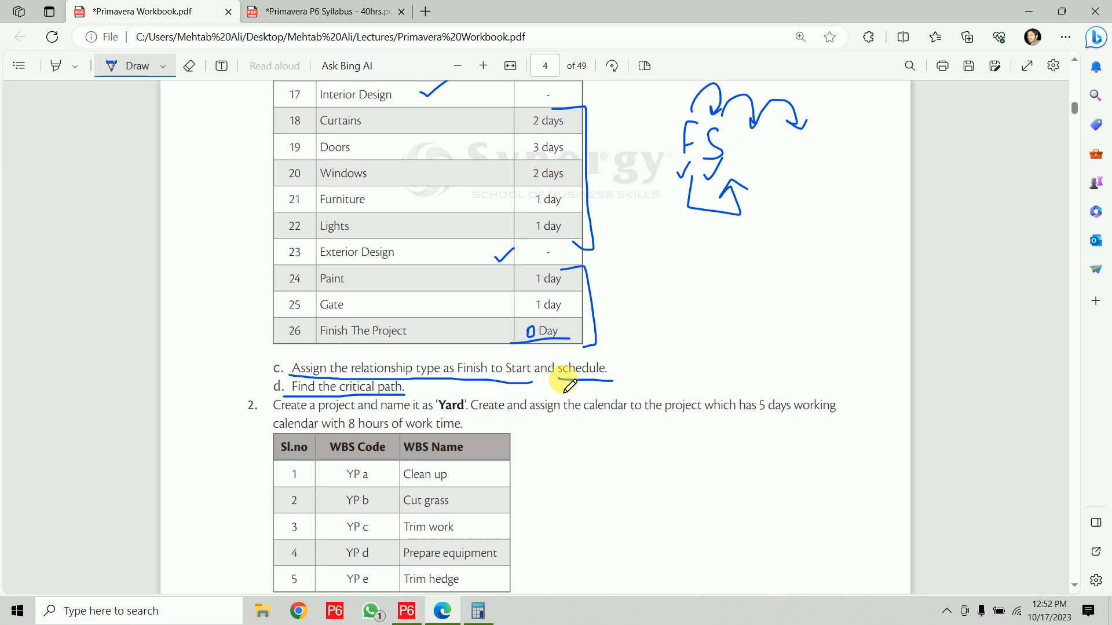
pyautogui.click(438, 615)
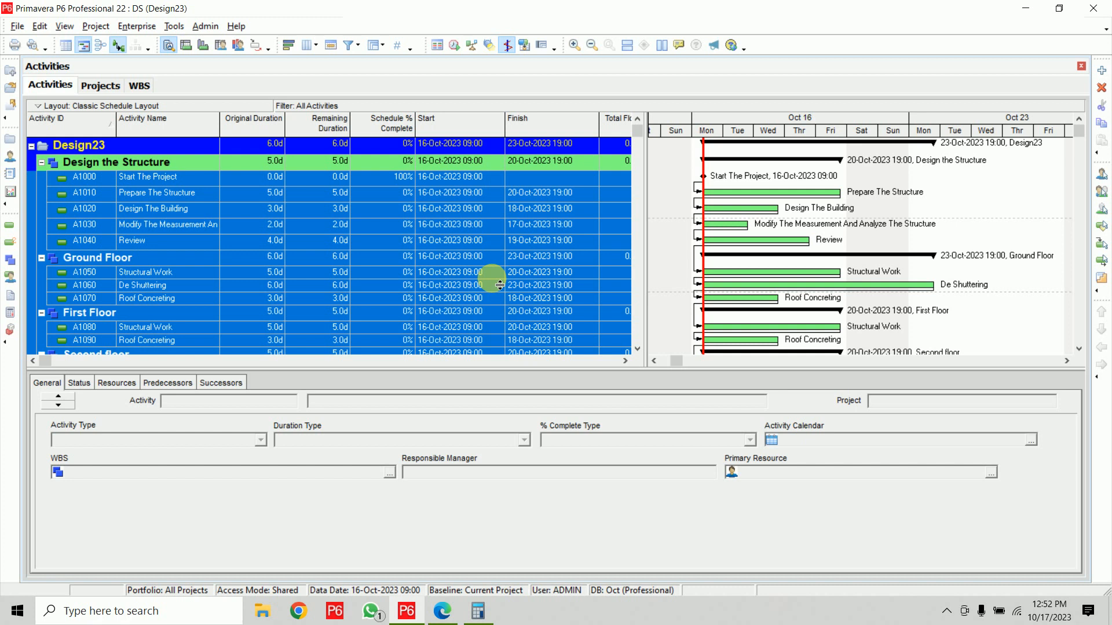
pyautogui.click(456, 50)
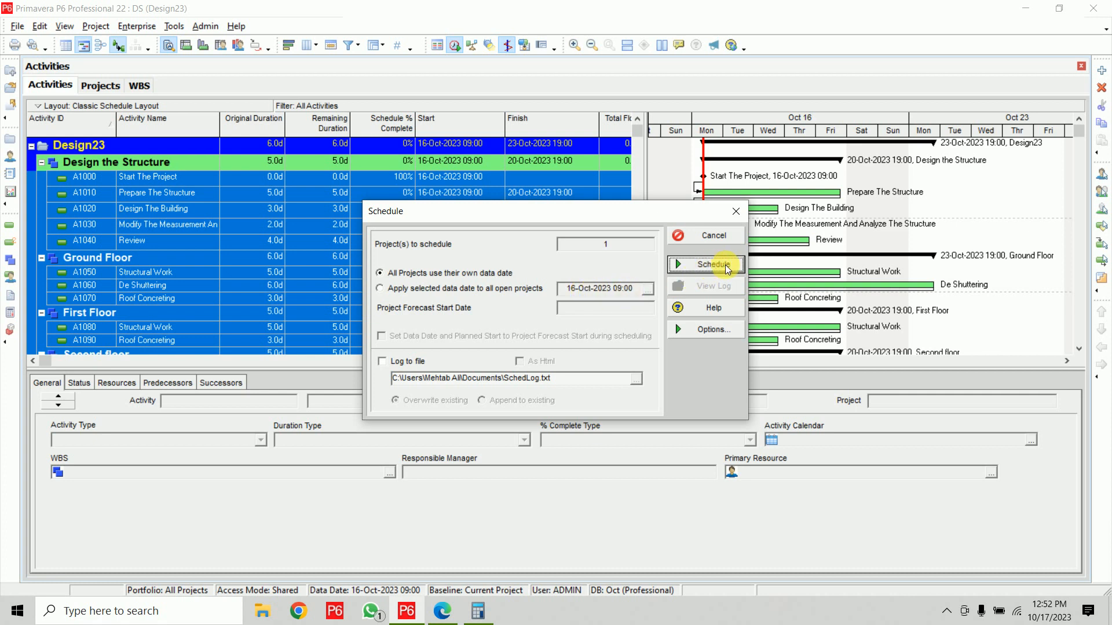
pyautogui.click(706, 265)
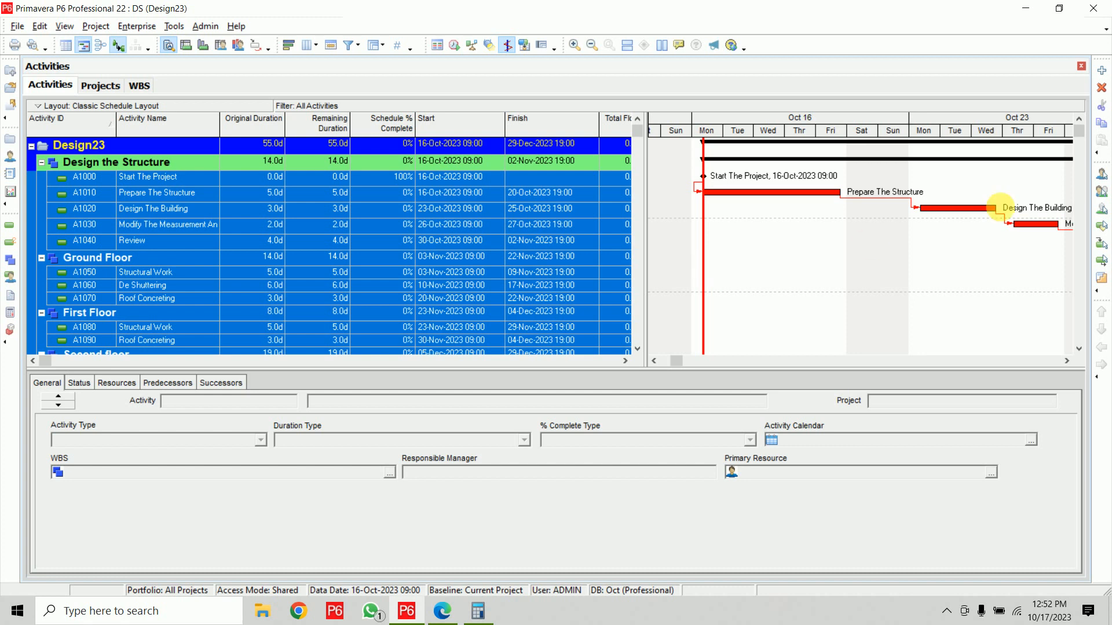
# Compress the timescale and widen the Gantt chart area to show the weeks from Oct 16 to Dec 11
pyautogui.moveTo(1056, 136); pyautogui.dragTo(739, 153)
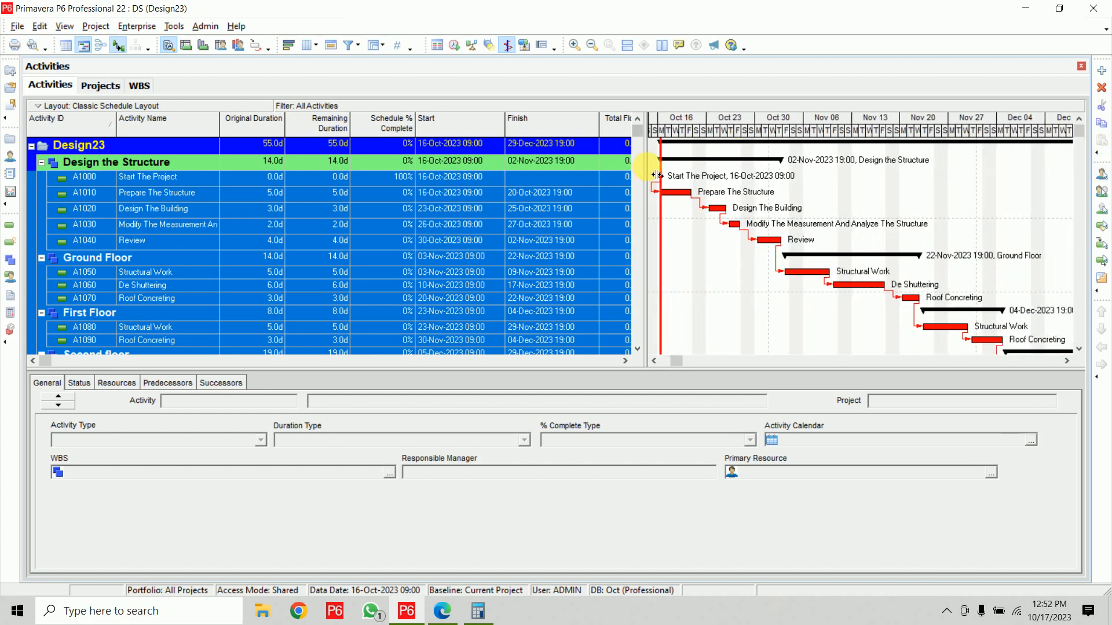
pyautogui.moveTo(647, 168); pyautogui.dragTo(550, 168)
pyautogui.moveTo(696, 132); pyautogui.dragTo(721, 135)
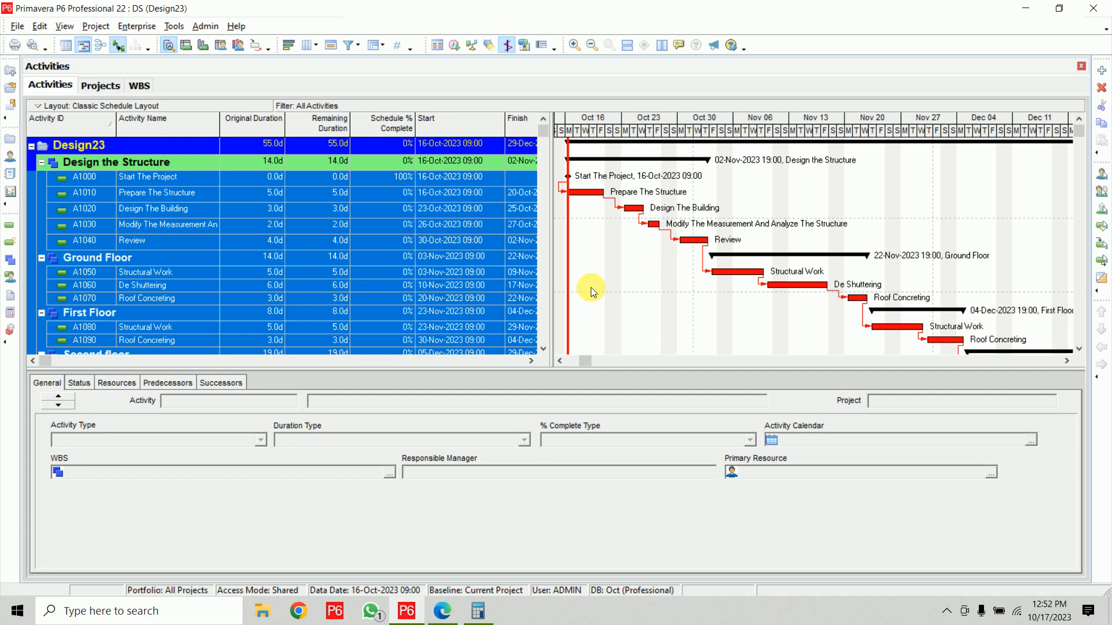
# Review the original durations of the Design23 project and its Design the Structure, Ground Floor and First Floor WBS levels
pyautogui.click(270, 145)
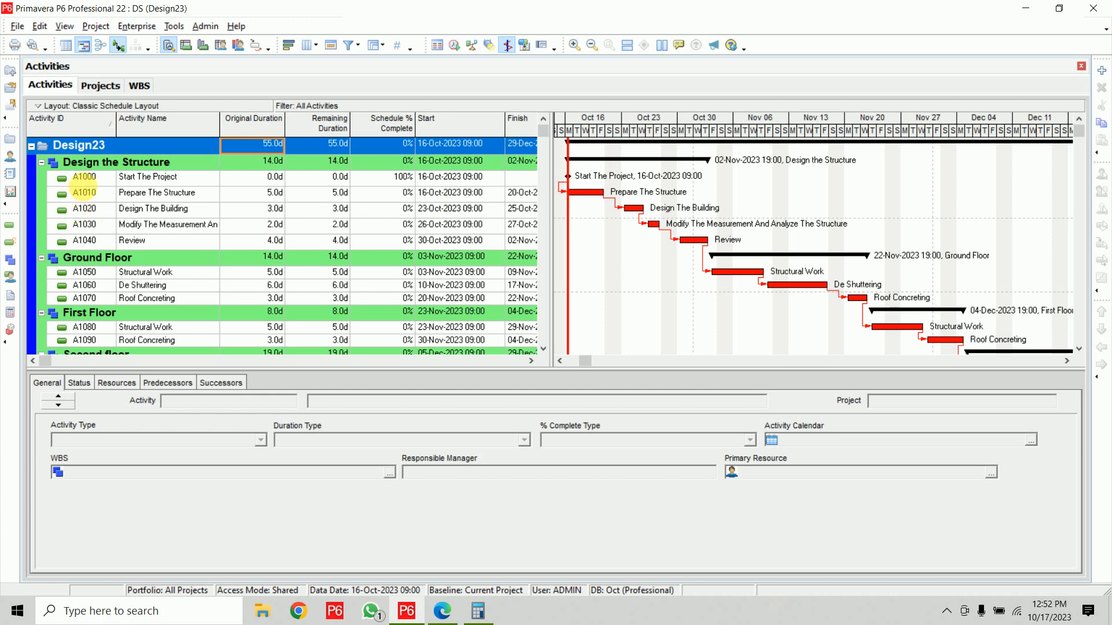
pyautogui.click(273, 171)
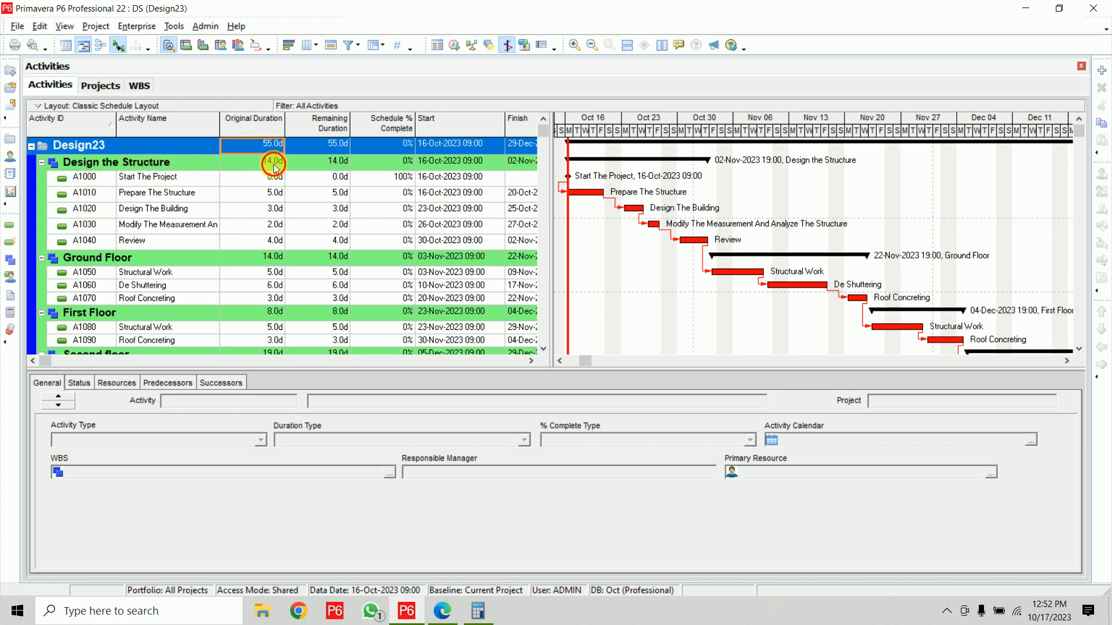
pyautogui.click(273, 162)
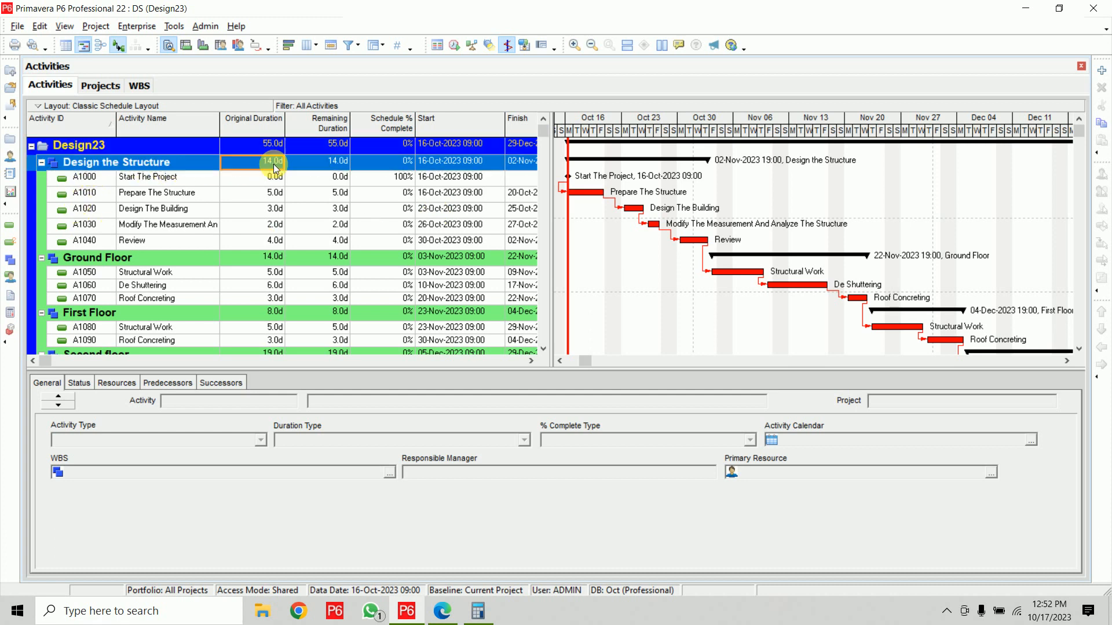
pyautogui.click(271, 259)
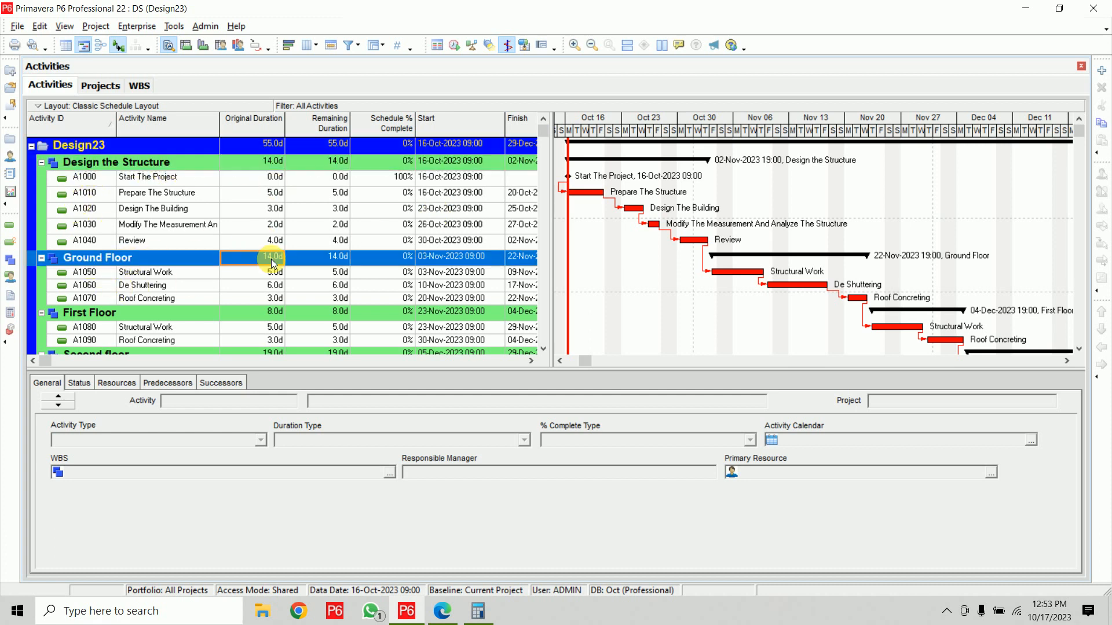
pyautogui.click(262, 315)
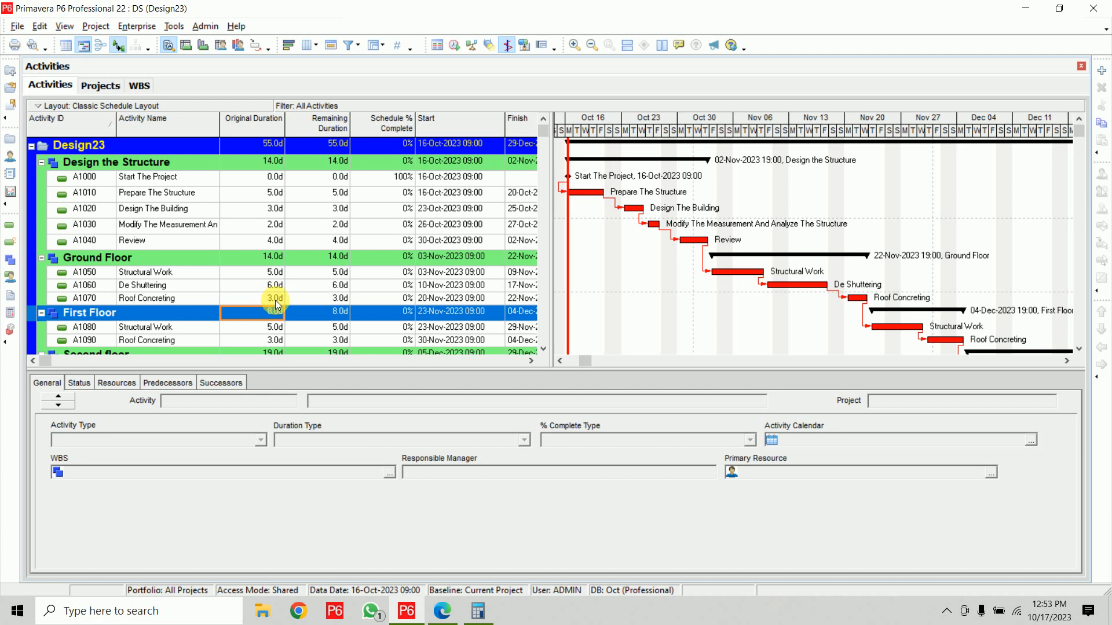
pyautogui.click(278, 260)
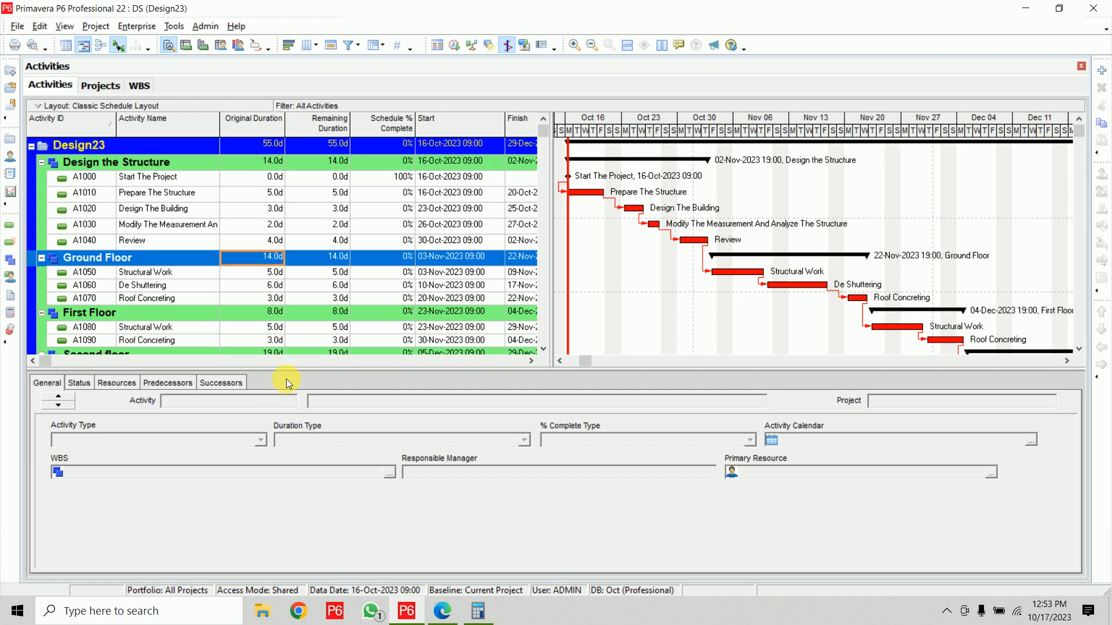
pyautogui.click(272, 146)
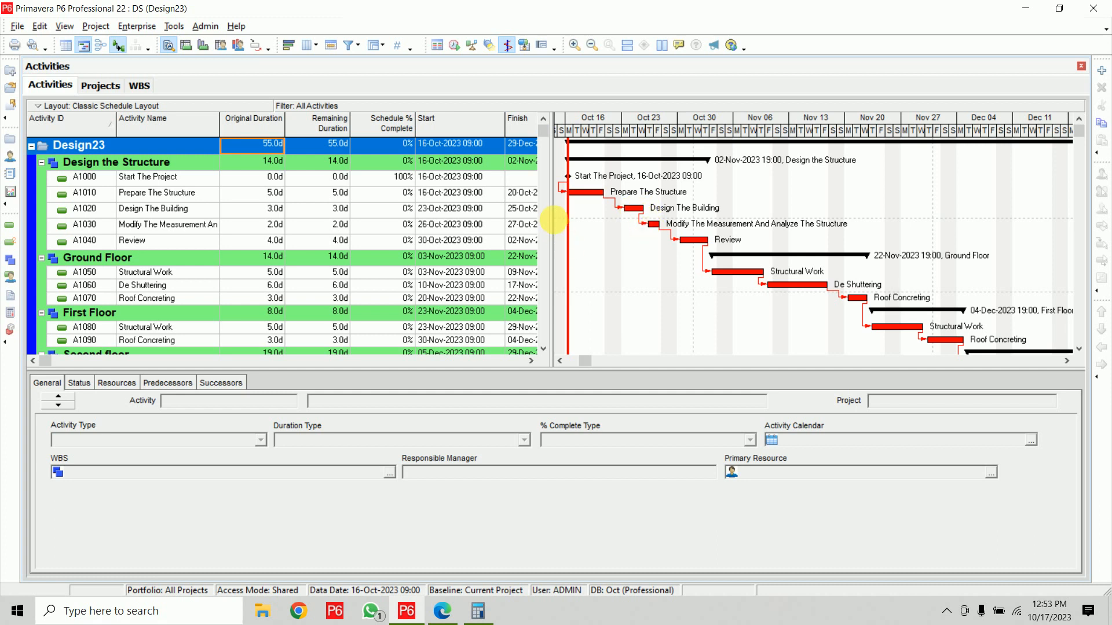
# Widen the activity table to show the Finish and Total Float columns and review the start and finish dates of the Design the Structure activities
pyautogui.moveTo(553, 223); pyautogui.dragTo(731, 223)
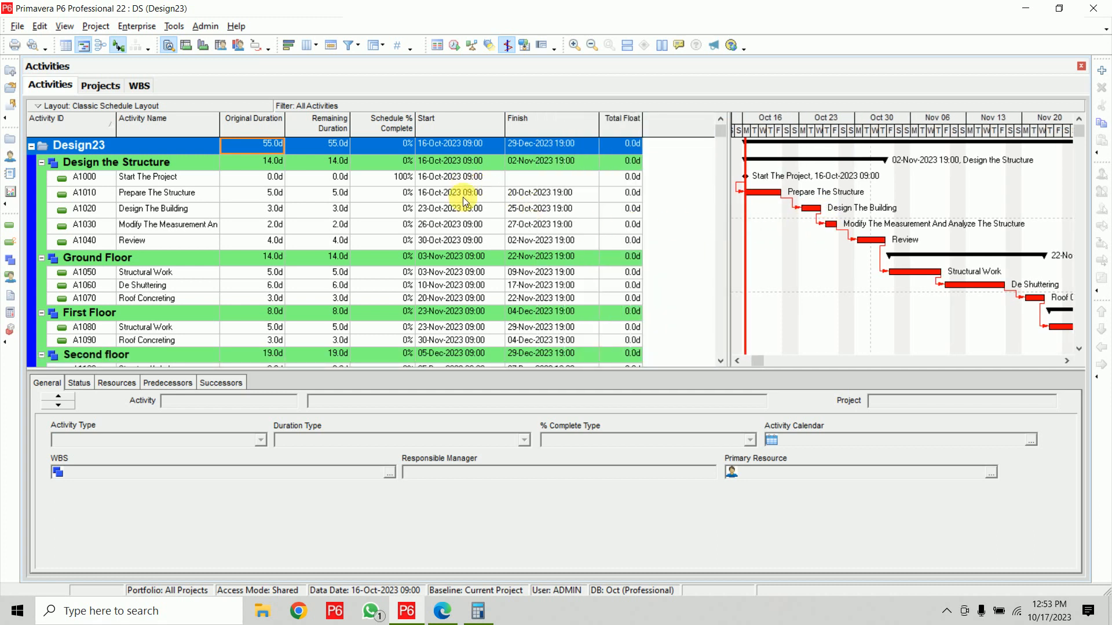
pyautogui.click(568, 193)
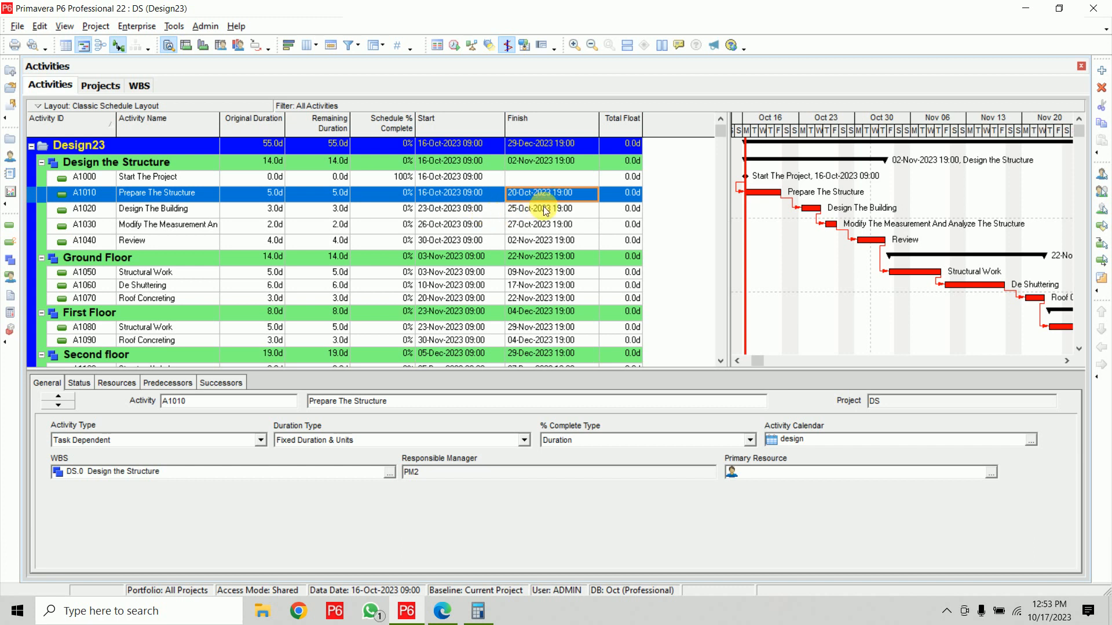
pyautogui.click(461, 227)
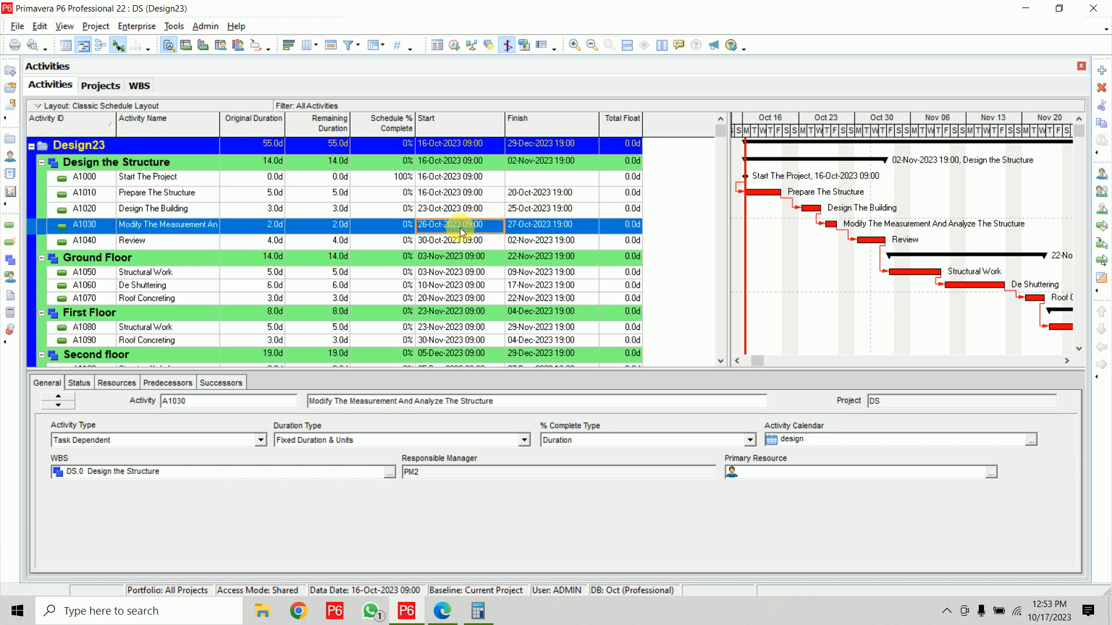
pyautogui.click(552, 242)
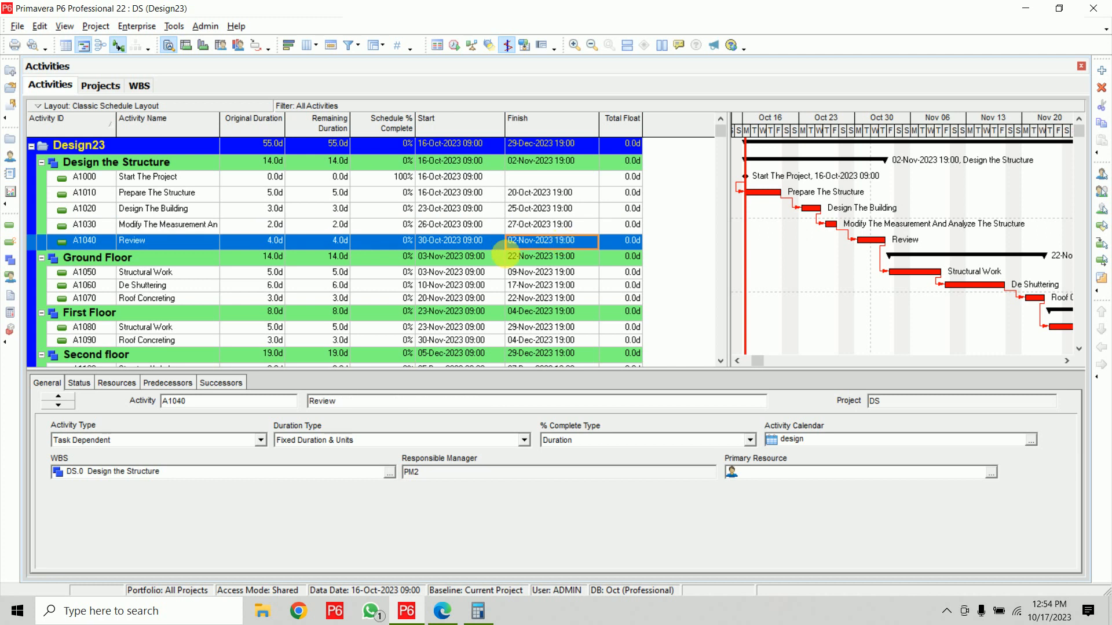